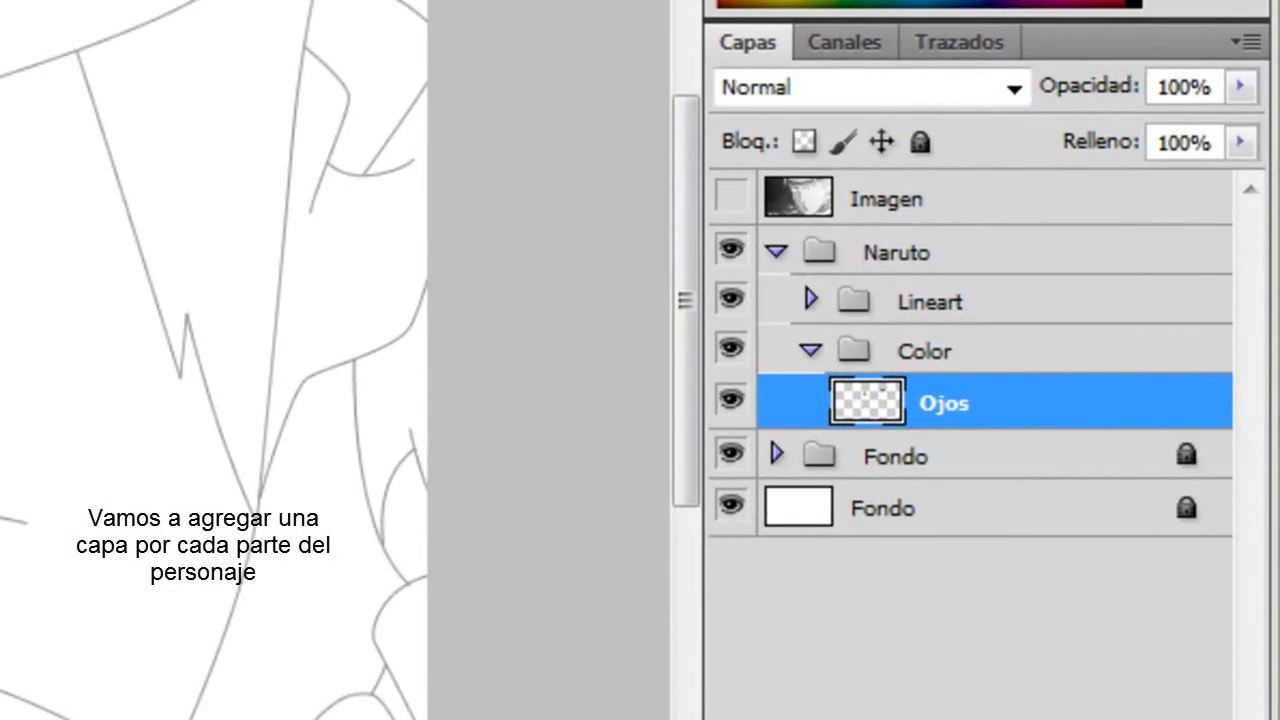
Add a new layer named Blanco below Ojos in the Color group
key("ctrl+shift+alt+n")
left_click_drag(1000, 428, 1000, 486)
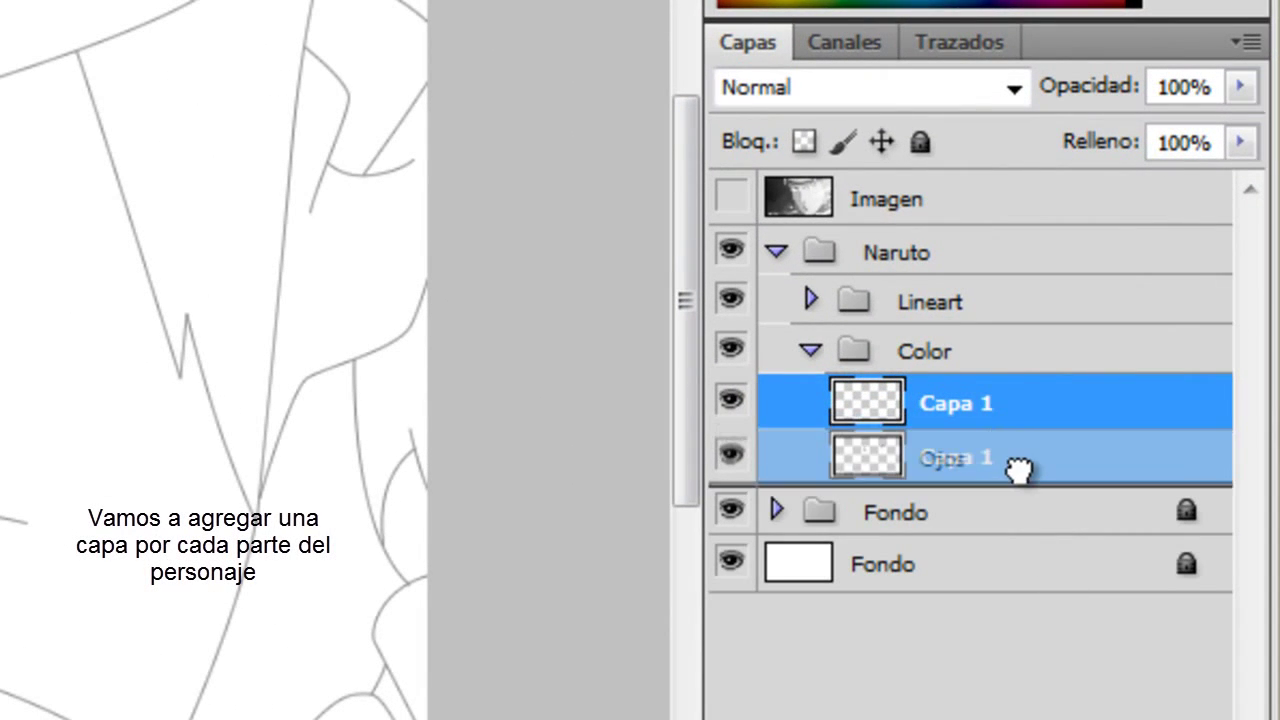
double_click(948, 460)
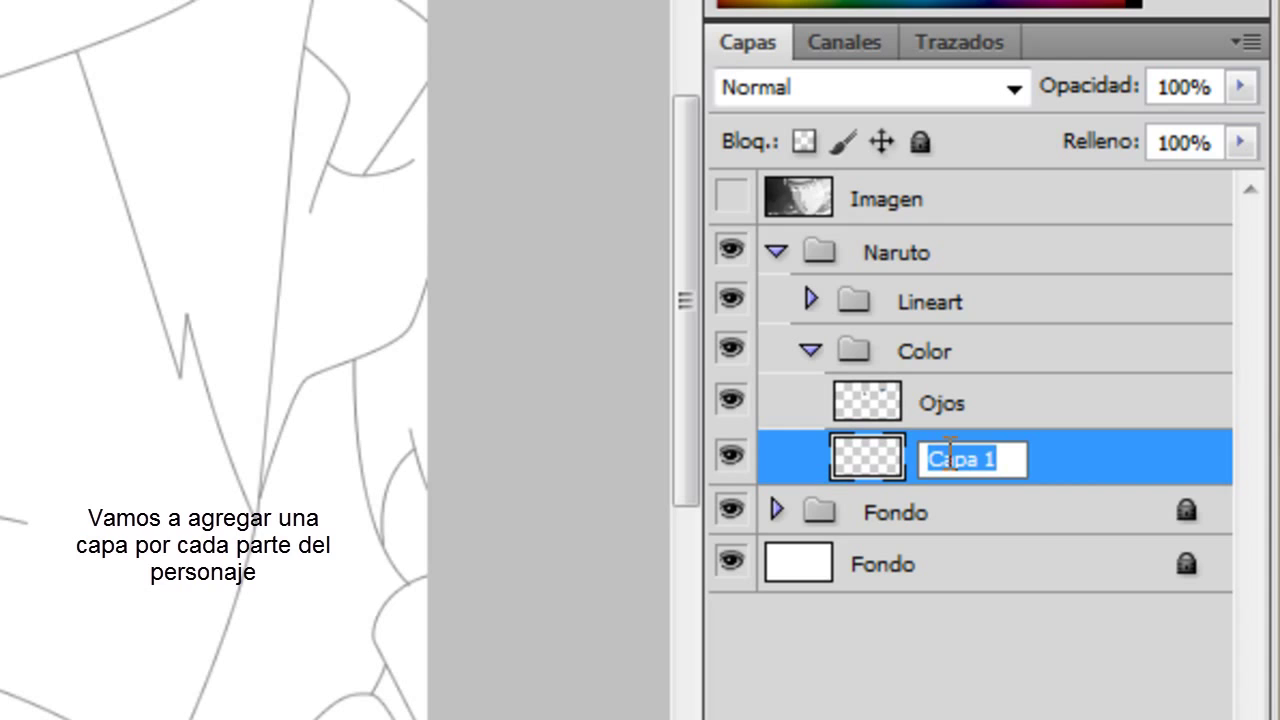
key("BackSpace")
type("Blanco")
key("Return")
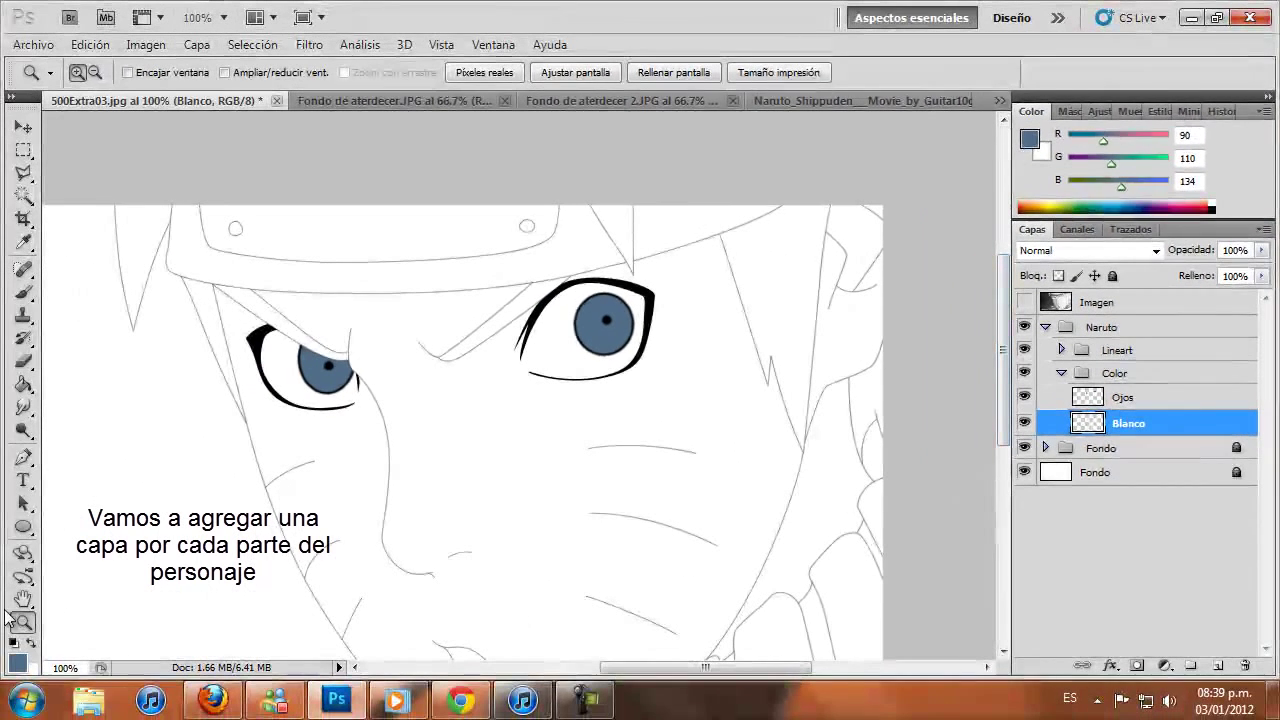
Set the foreground painting colour to light grey #c8c8c8
left_click(32, 644)
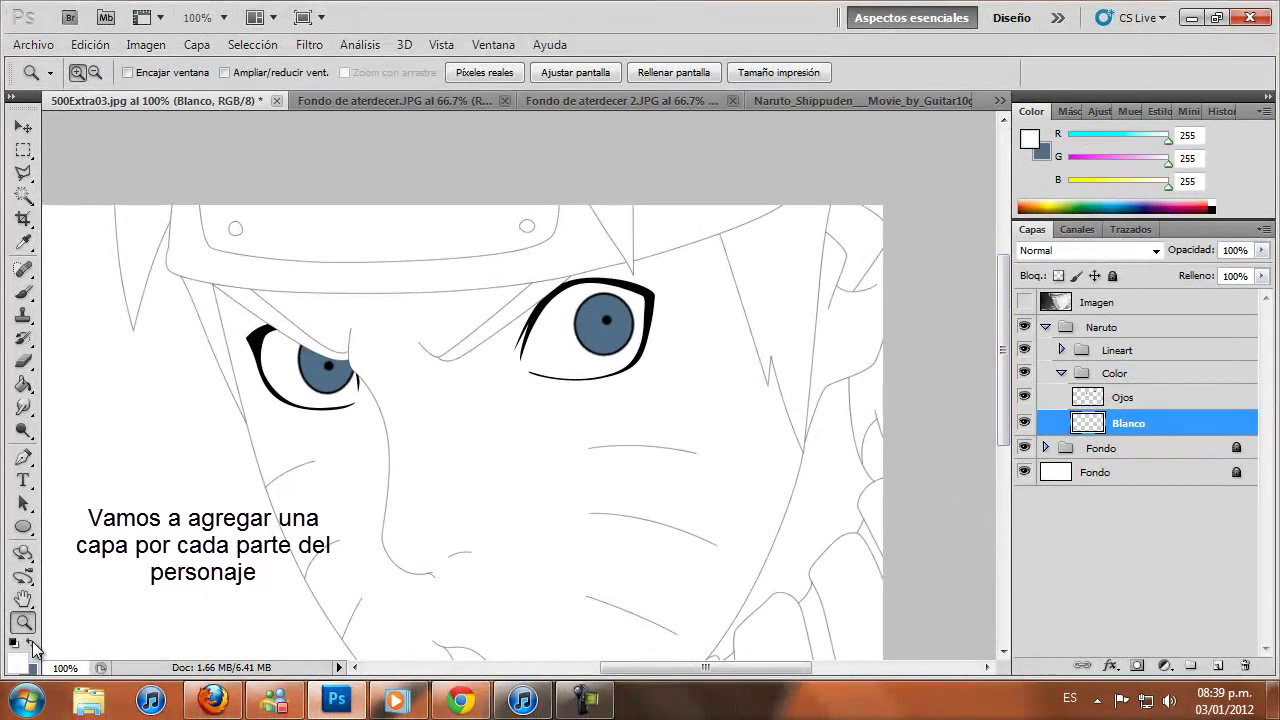
key("d")
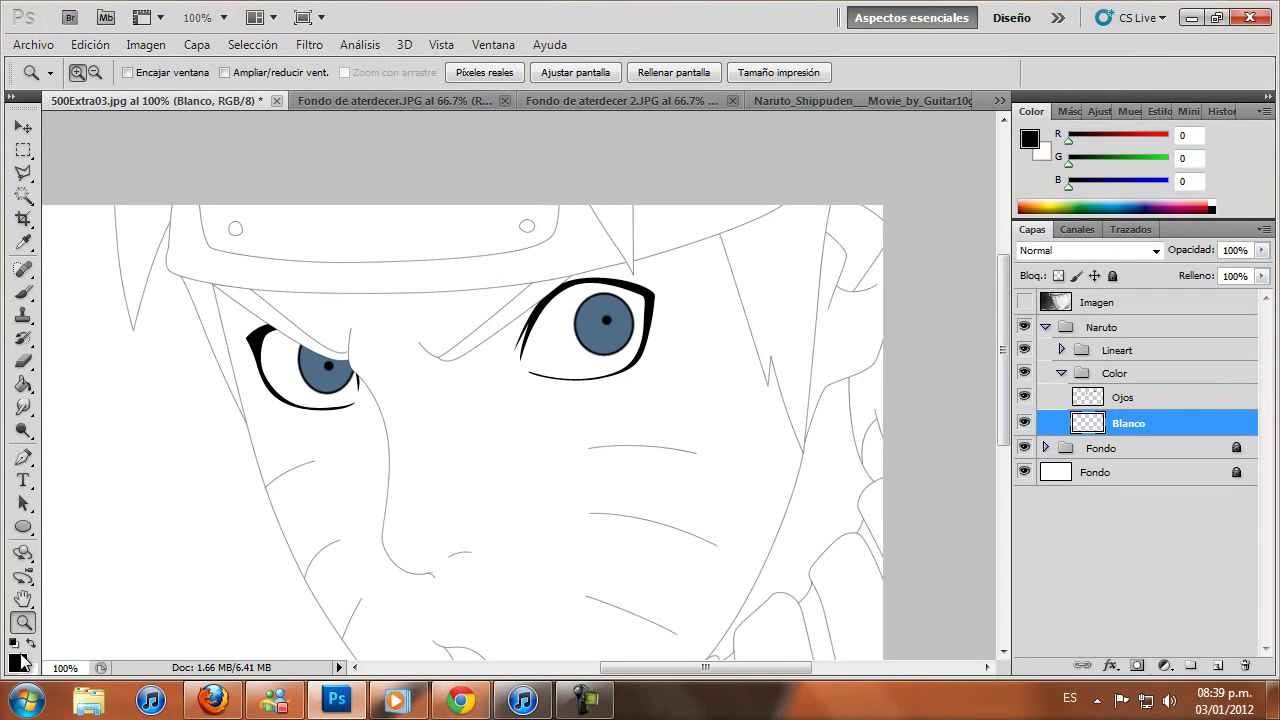
key("i")
left_click(17, 663)
mouse_move(794, 297)
left_mouse_down()
mouse_move(745, 271)
mouse_move(728, 293)
left_mouse_up()
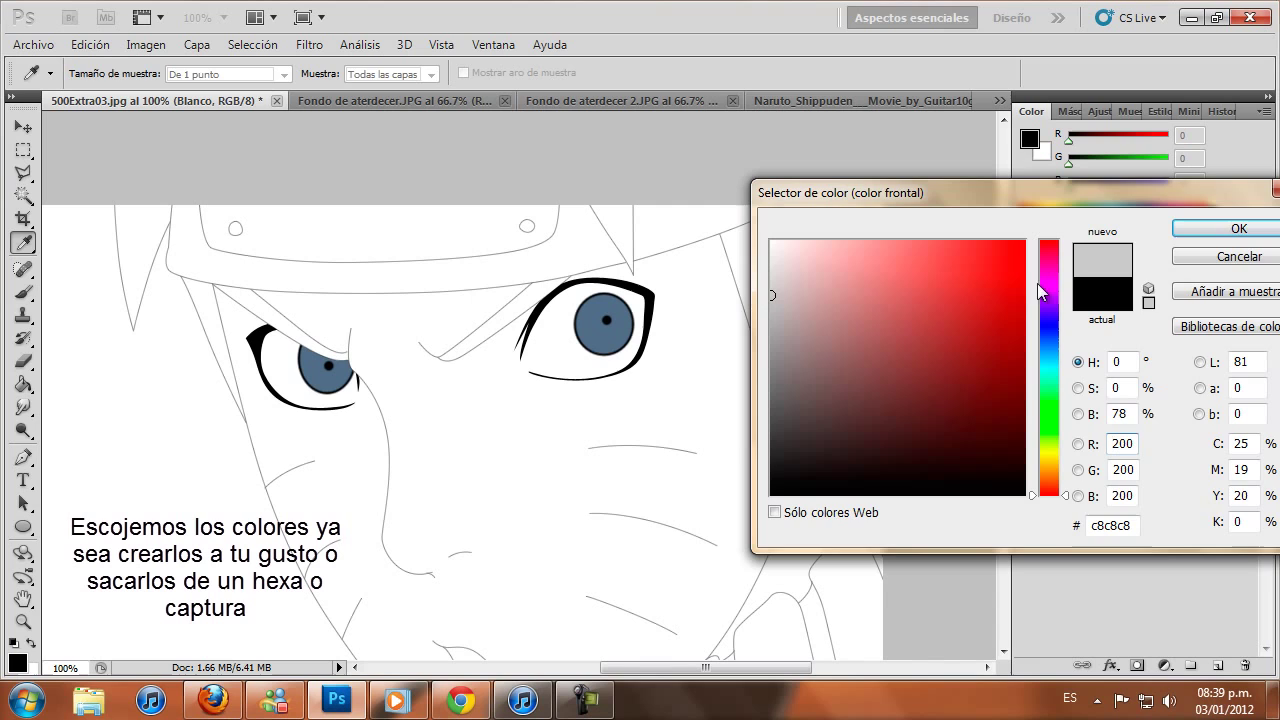
left_click(1237, 229)
key("z")
left_click_drag(323, 229, 743, 457)
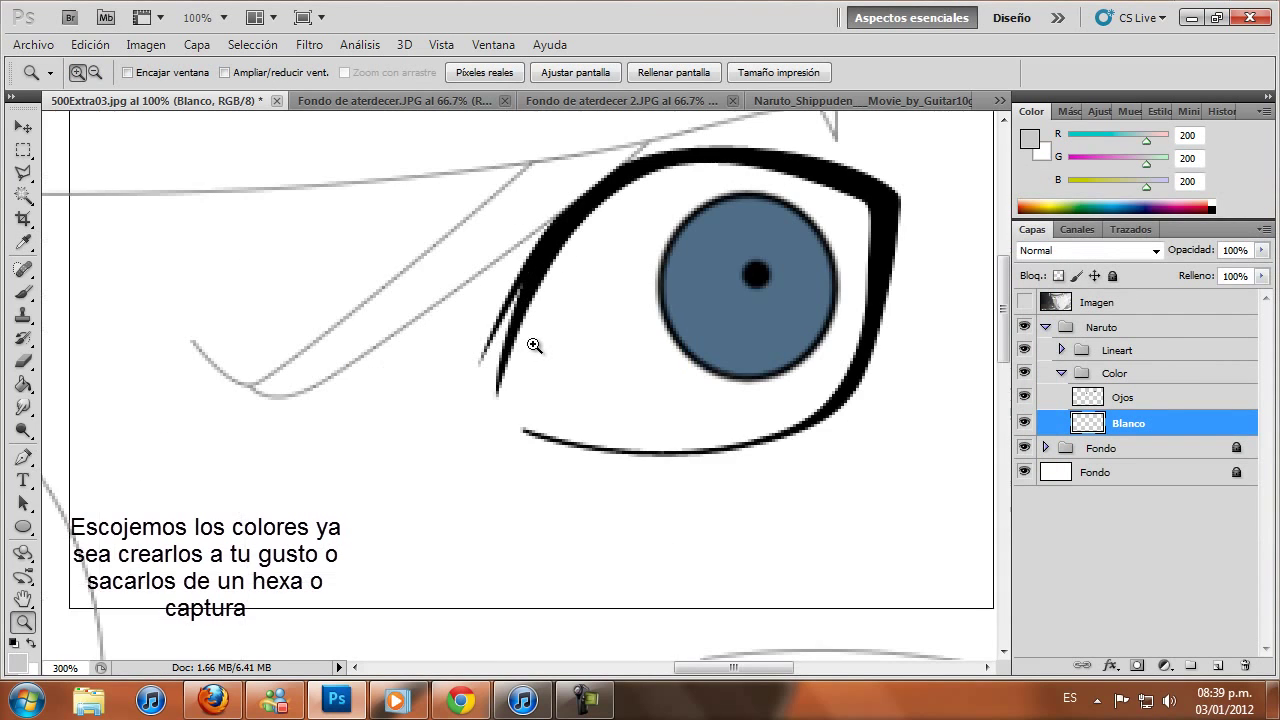
Start a pen path around the right eye's white along the upper eyelid
left_click(534, 345)
key("p")
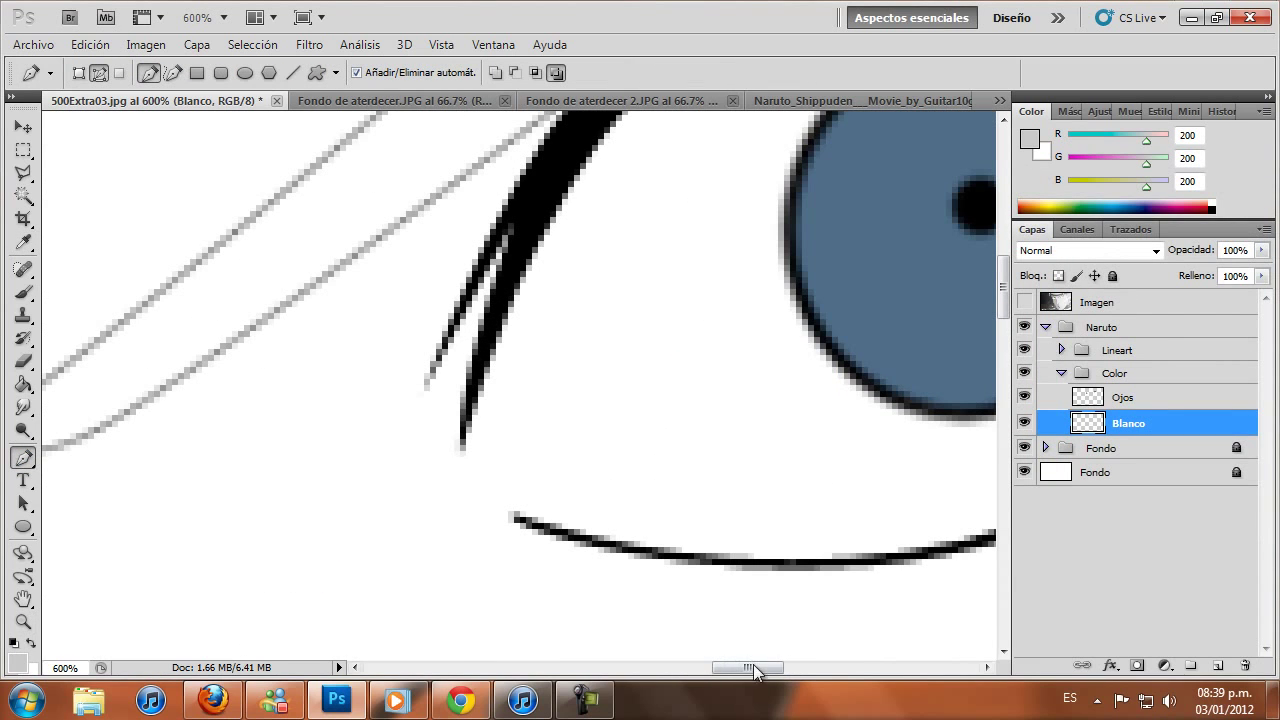
left_click_drag(753, 668, 778, 668)
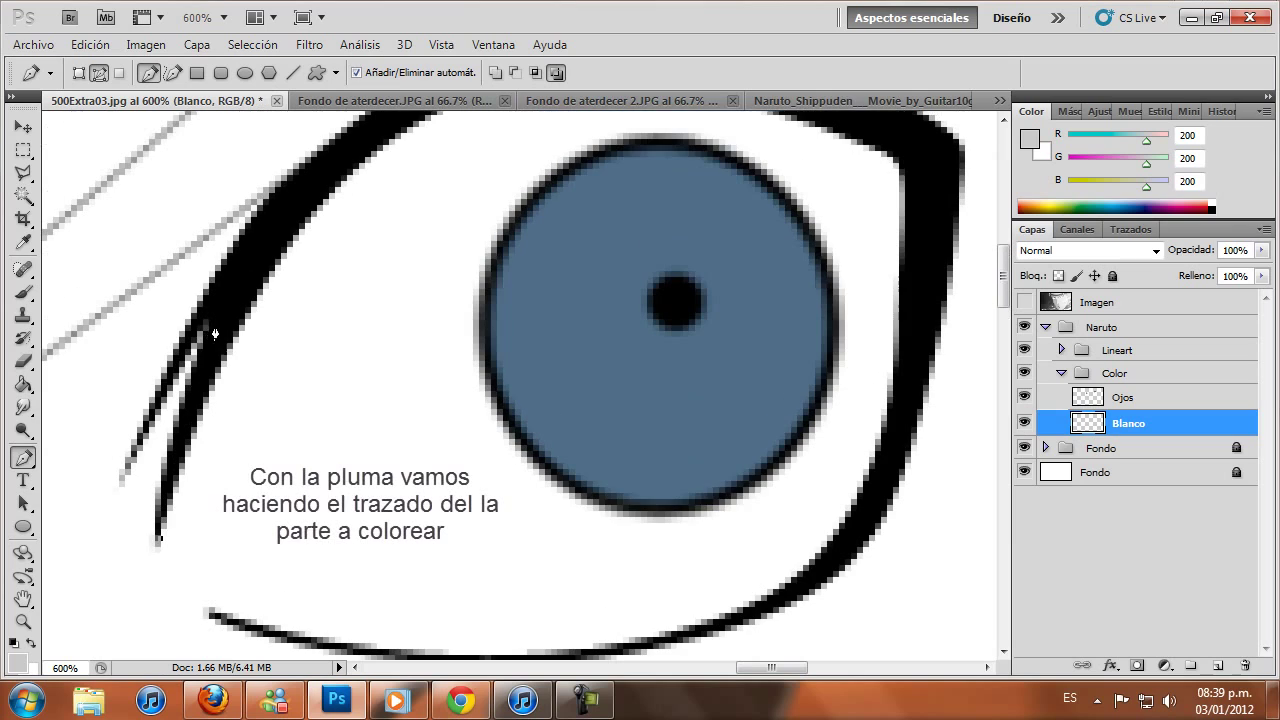
left_click(167, 422)
left_click(231, 318)
left_click(296, 213)
scroll(399, 240, "up", 3)
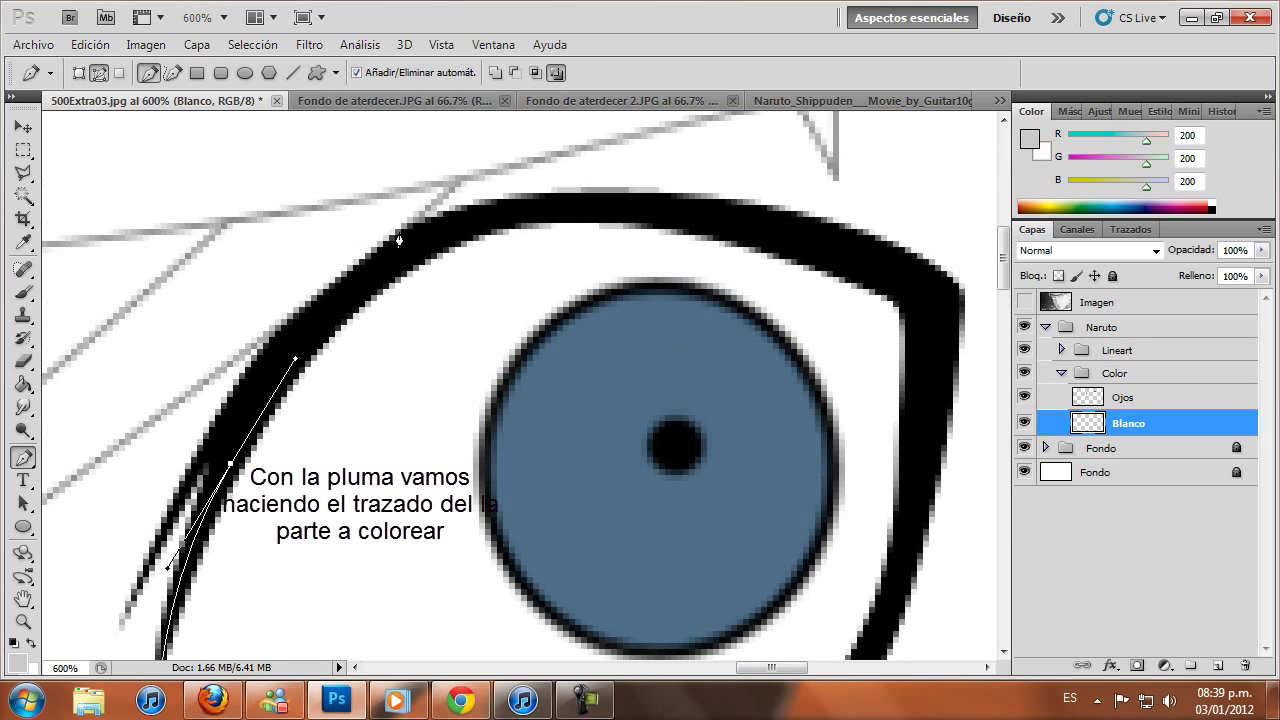
left_click_drag(455, 238, 568, 197)
left_click_drag(736, 221, 815, 243)
mouse_move(938, 338)
left_mouse_down()
mouse_move(917, 424)
mouse_move(846, 522)
left_mouse_up()
Trace the path along the lower lash and close it around the eye white
scroll(930, 360, "down", 2)
scroll(882, 450, "down", 2)
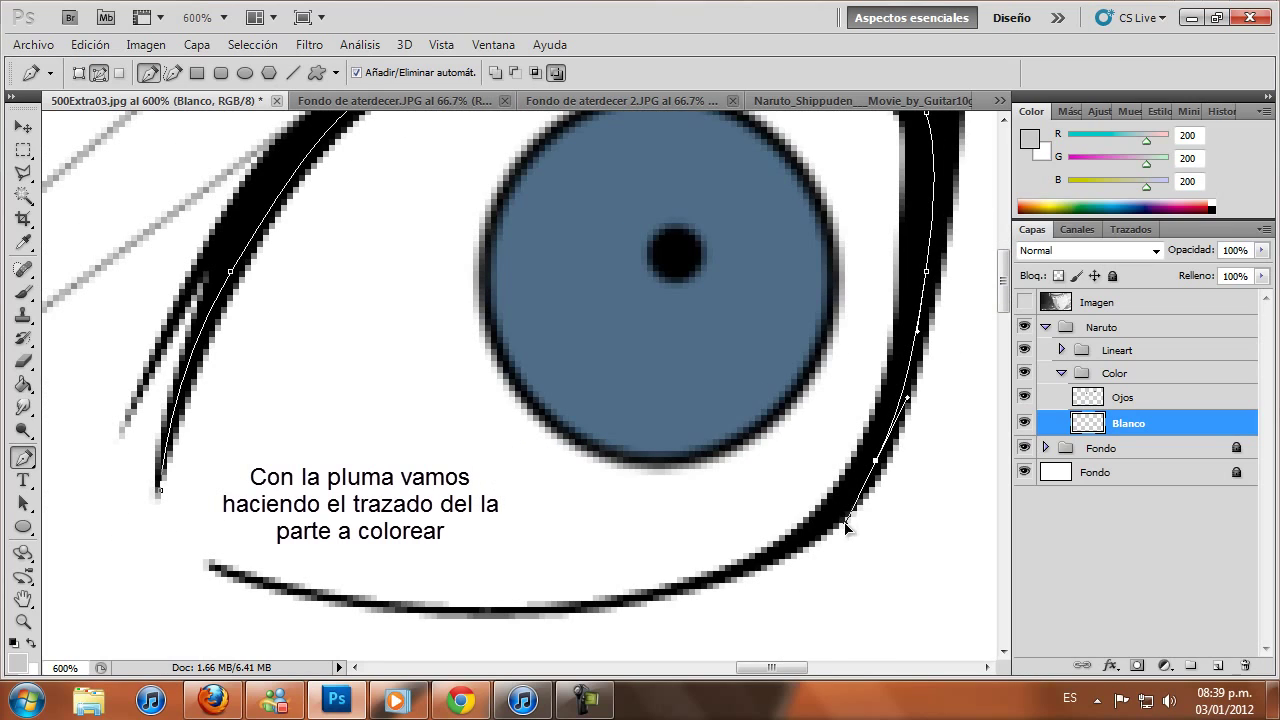
scroll(846, 522, "down", 2)
left_click_drag(665, 527, 537, 562)
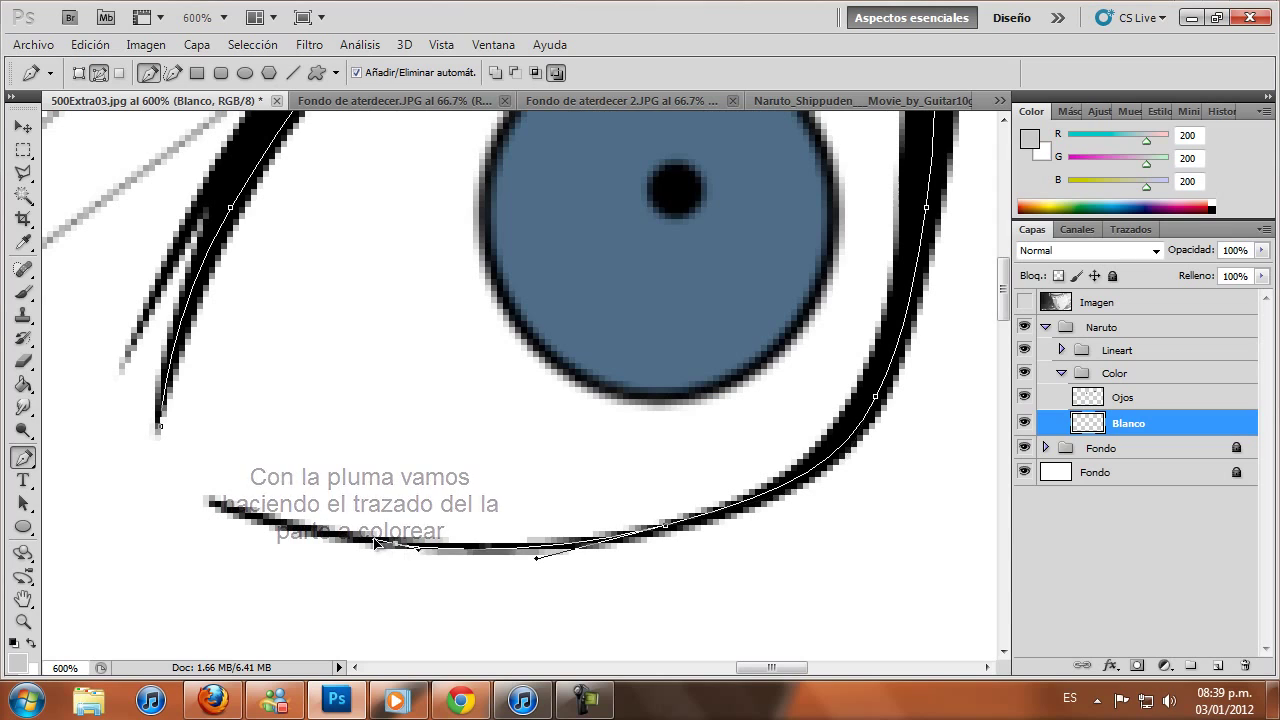
left_click_drag(441, 546, 396, 543)
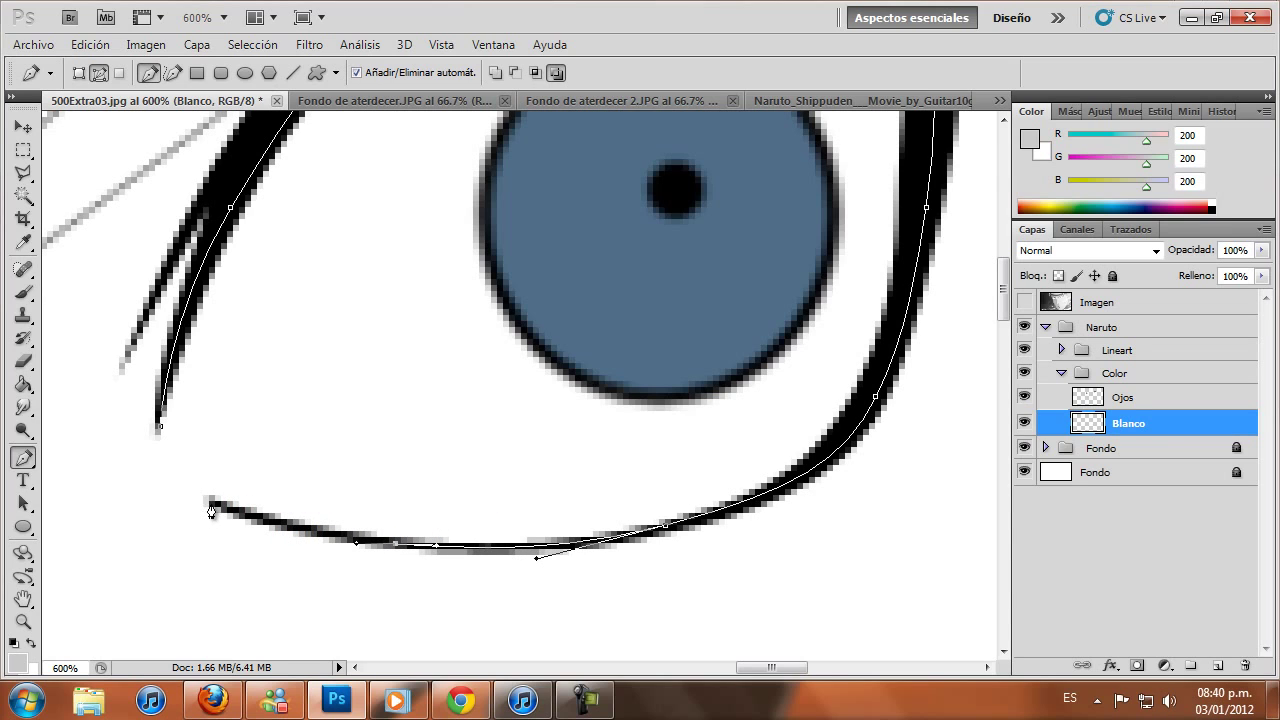
left_click_drag(211, 505, 194, 498)
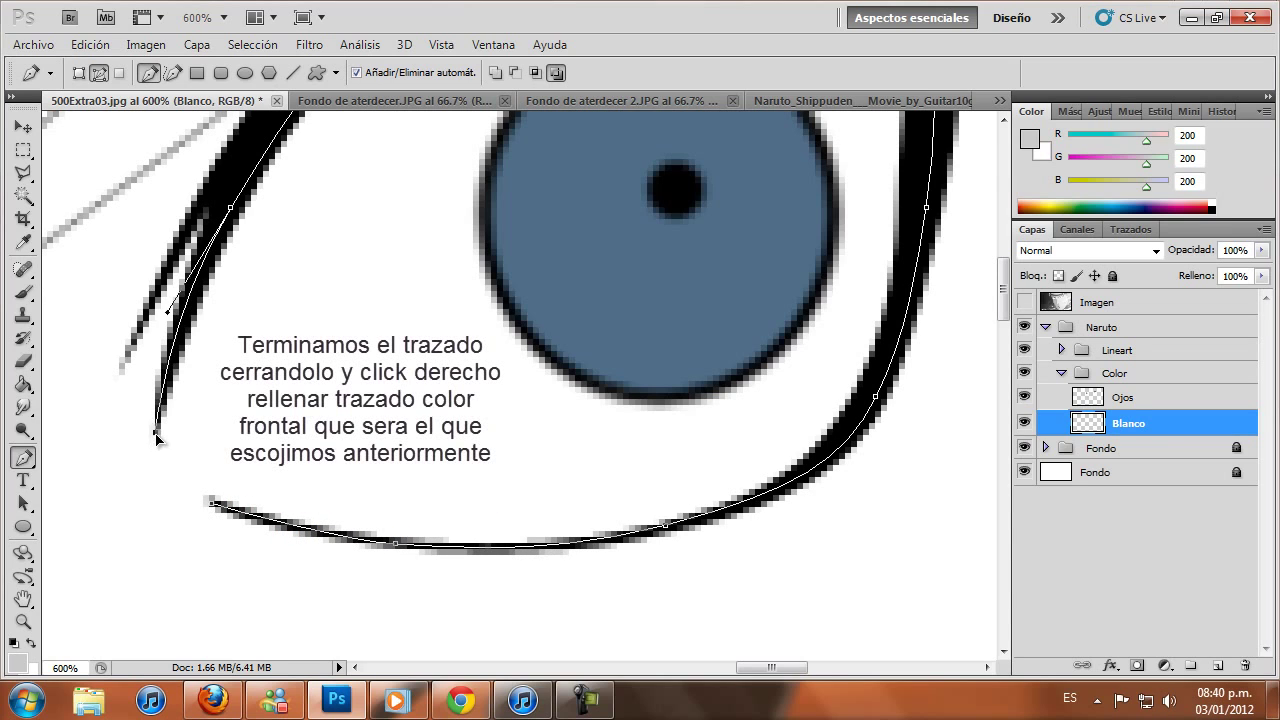
left_click_drag(161, 428, 157, 400)
Fill the path with the light grey foreground colour, then delete the path
right_click(418, 340)
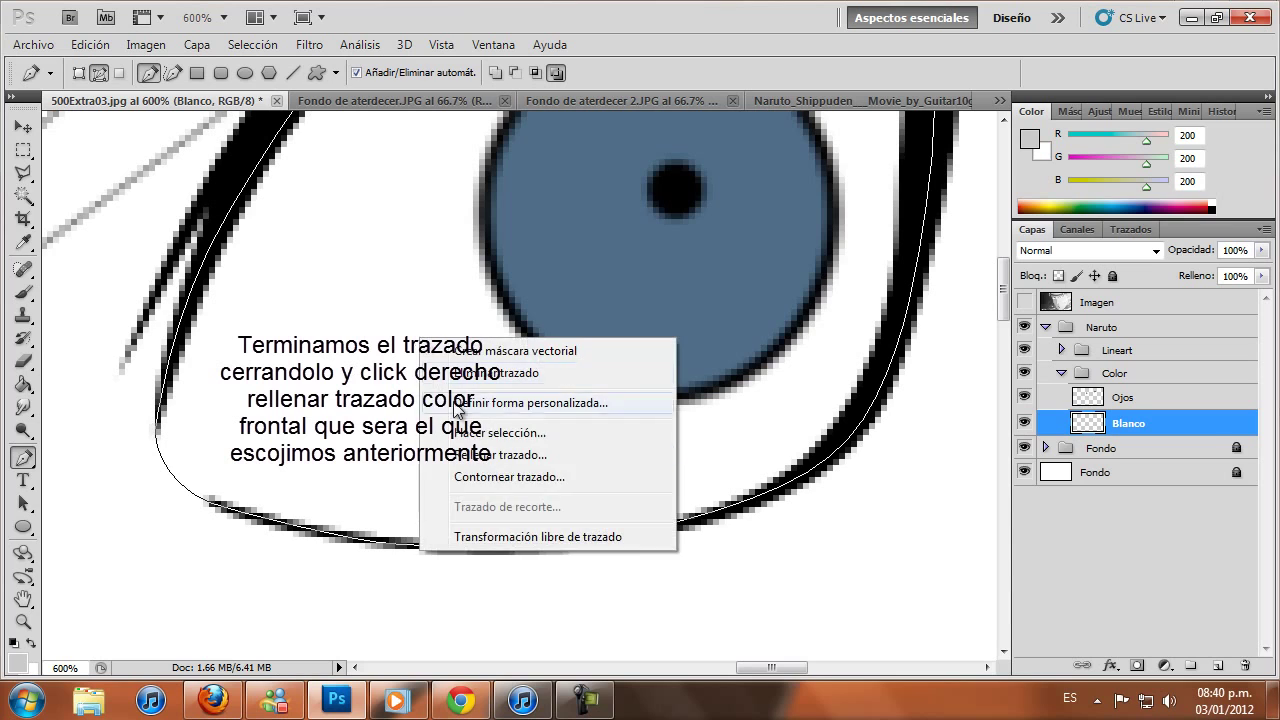
left_click(440, 455)
left_click(1124, 286)
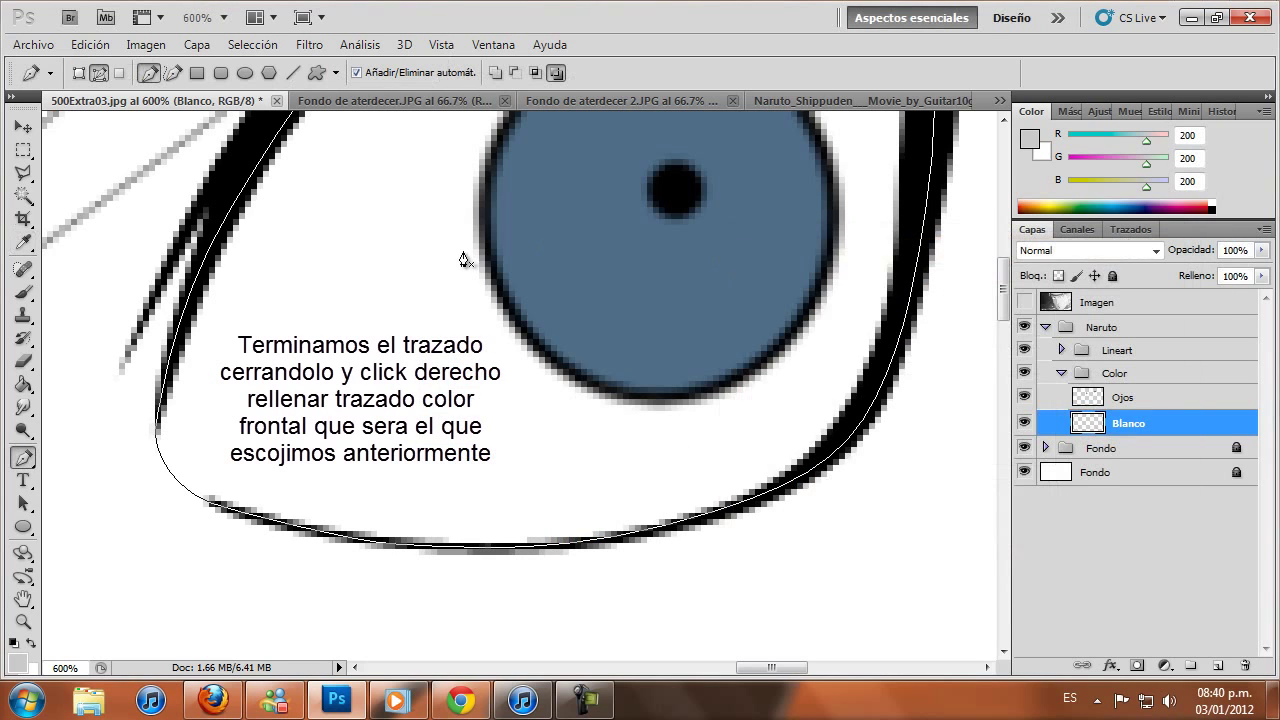
right_click(466, 257)
left_click(523, 290)
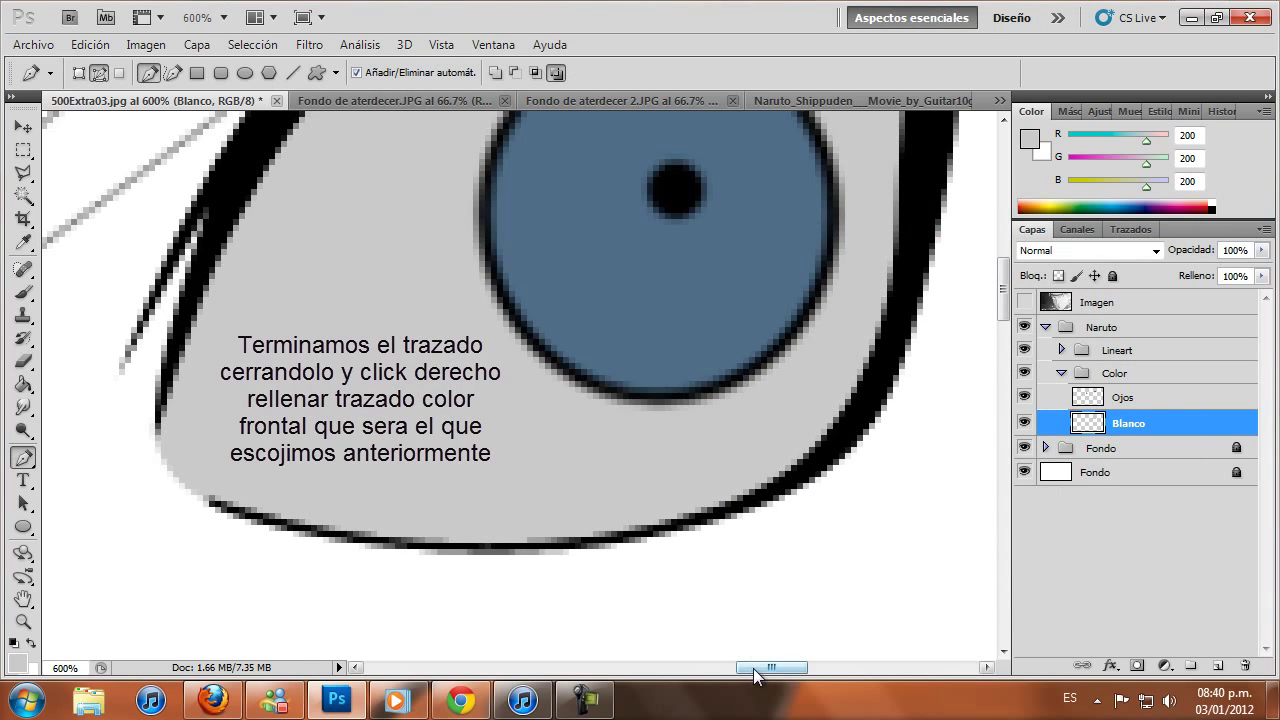
left_click_drag(753, 668, 634, 675)
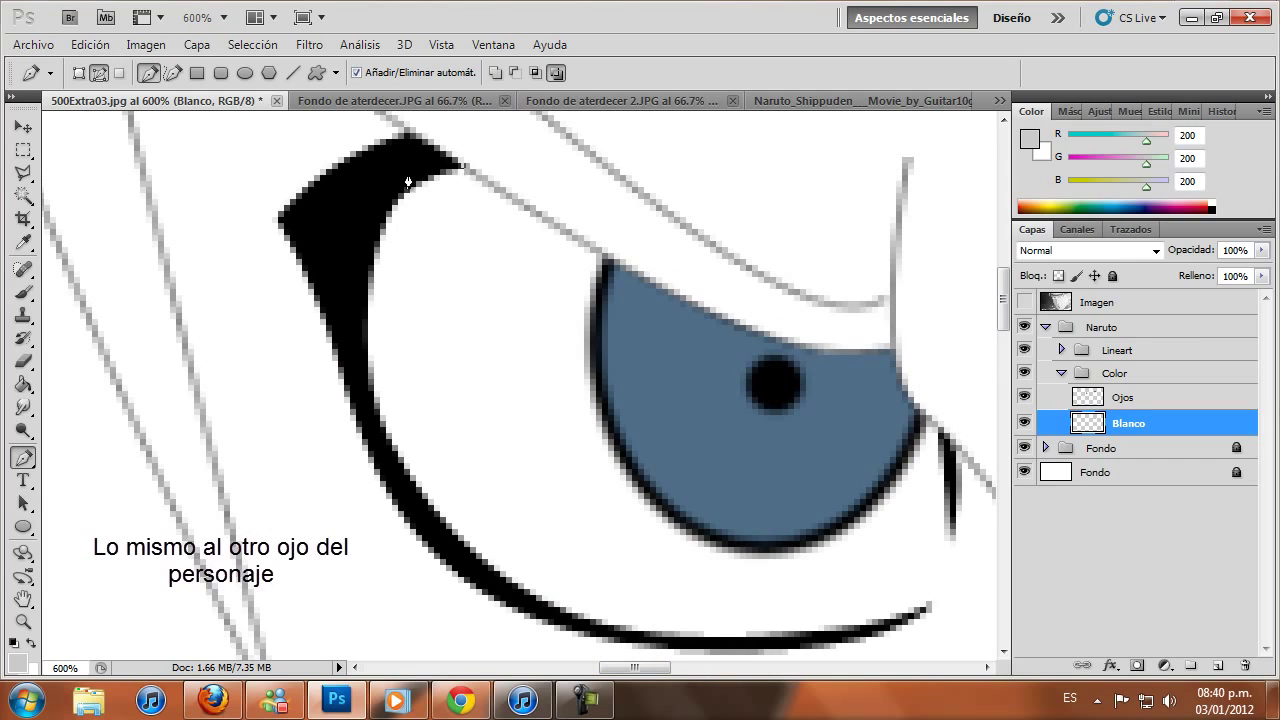
Start a pen path around the left eye's white, following the lower lash
left_click_drag(384, 186, 356, 220)
left_click(352, 333)
scroll(355, 345, "down", 2)
scroll(355, 345, "down", 1)
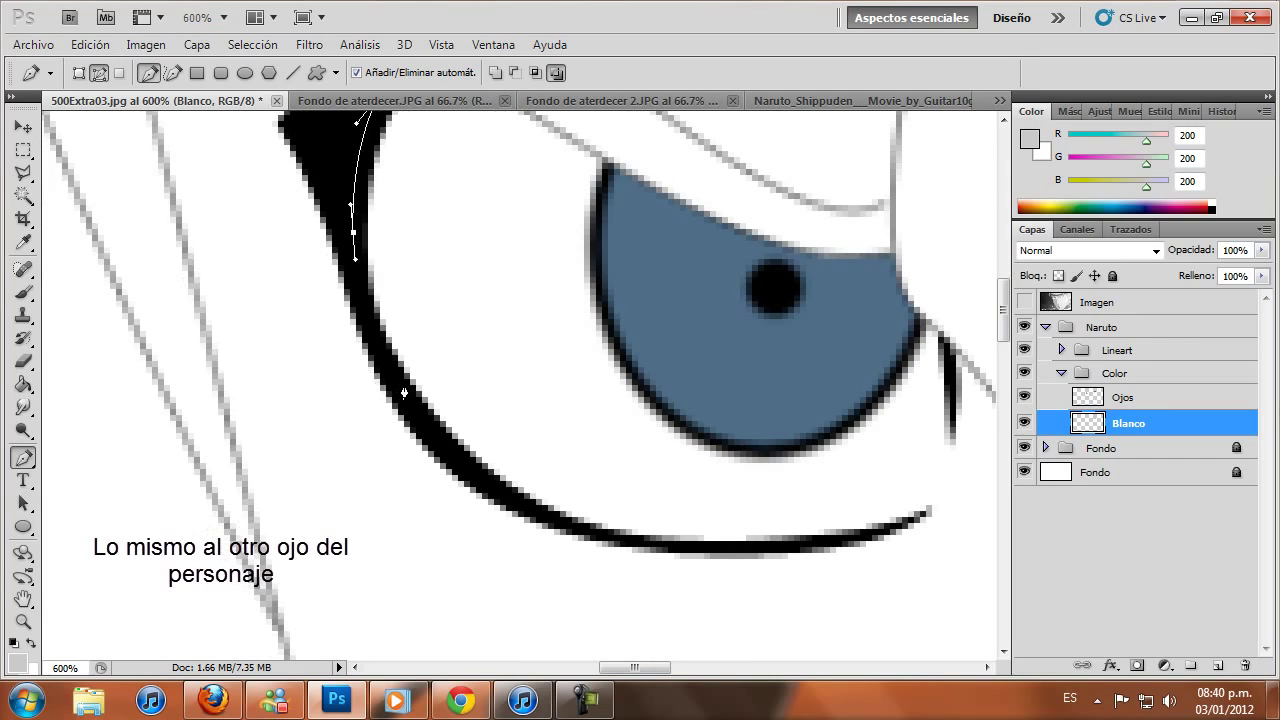
left_click_drag(404, 390, 455, 478)
left_click_drag(549, 517, 603, 548)
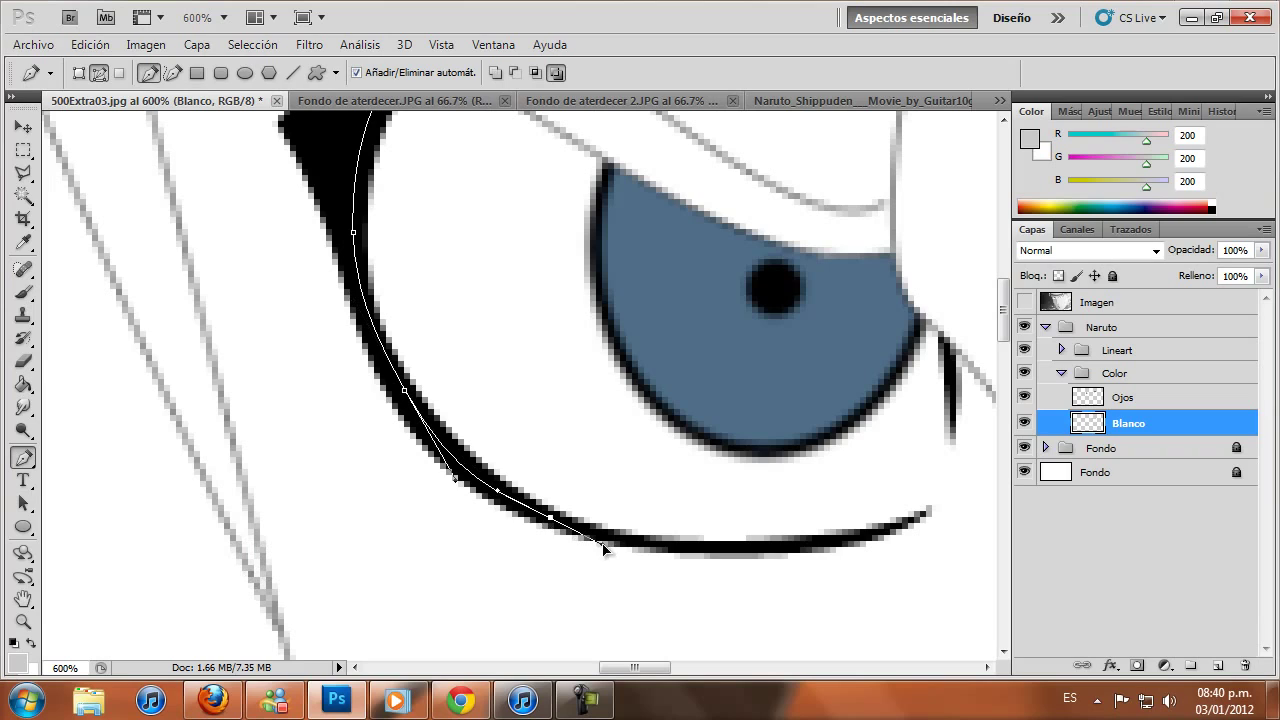
left_click_drag(723, 549, 768, 554)
left_click_drag(879, 535, 910, 529)
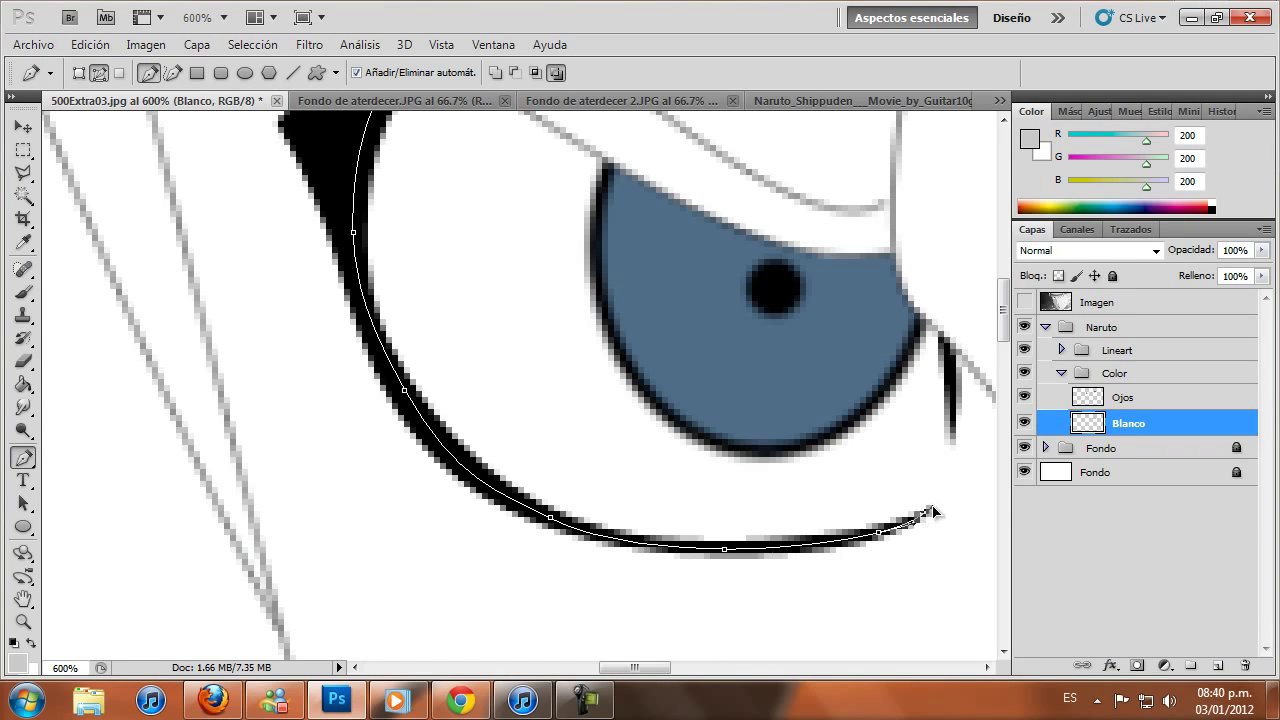
Continue the path up the eye corner and iris edge, closing it at its start
left_click_drag(952, 432, 950, 372)
left_click_drag(761, 298, 786, 307)
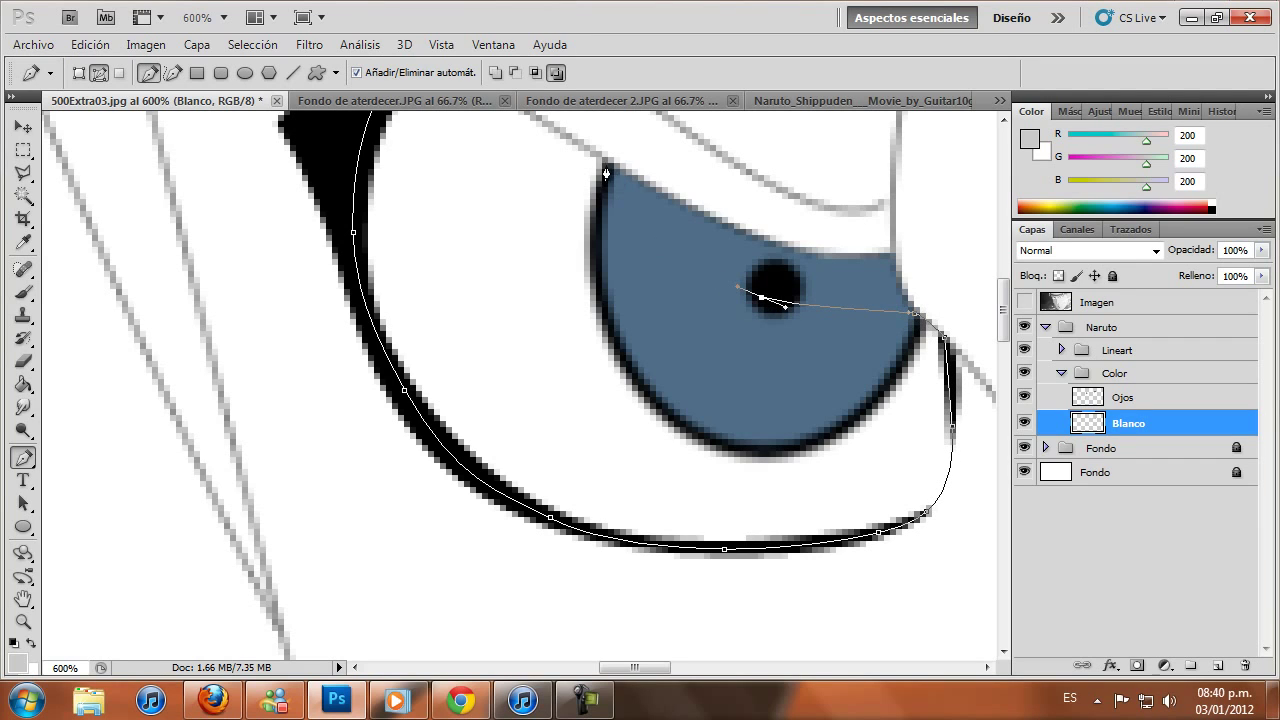
scroll(606, 172, "up", 1)
scroll(600, 206, "up", 2)
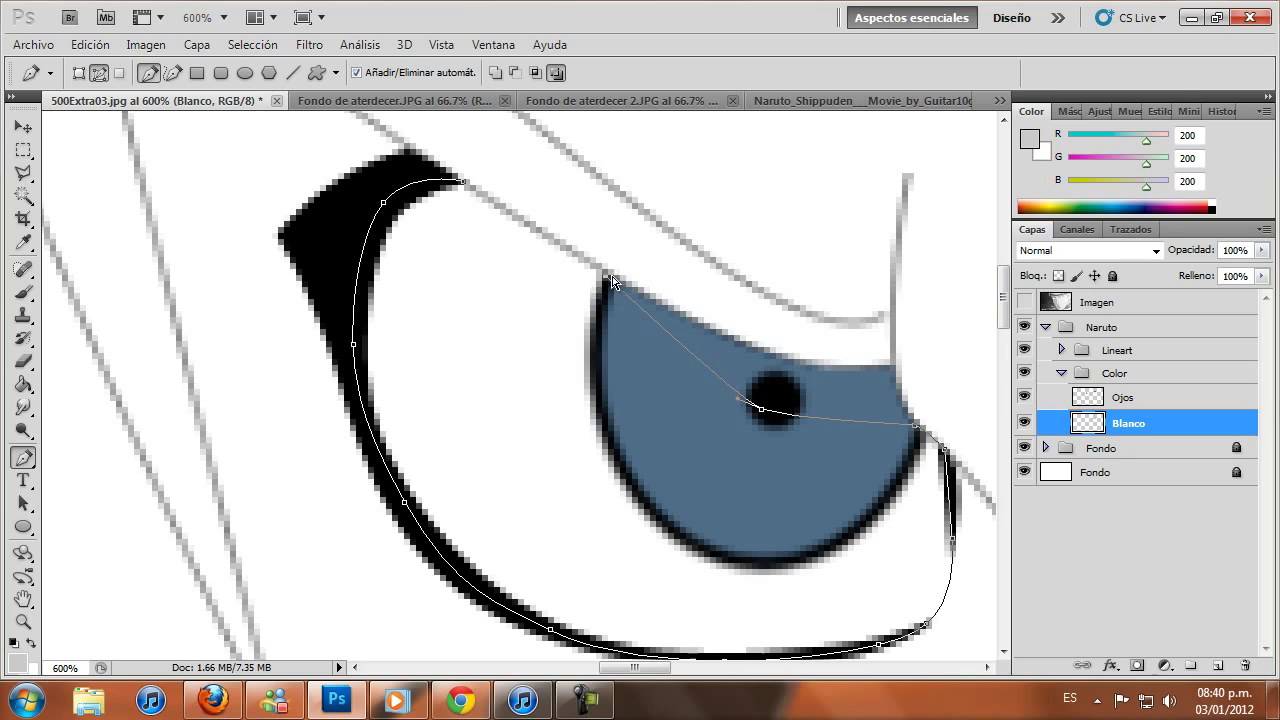
left_click(464, 184)
scroll(527, 378, "down", 2)
Fill the closed path with light grey on Blanco, then delete the path
right_click(488, 344)
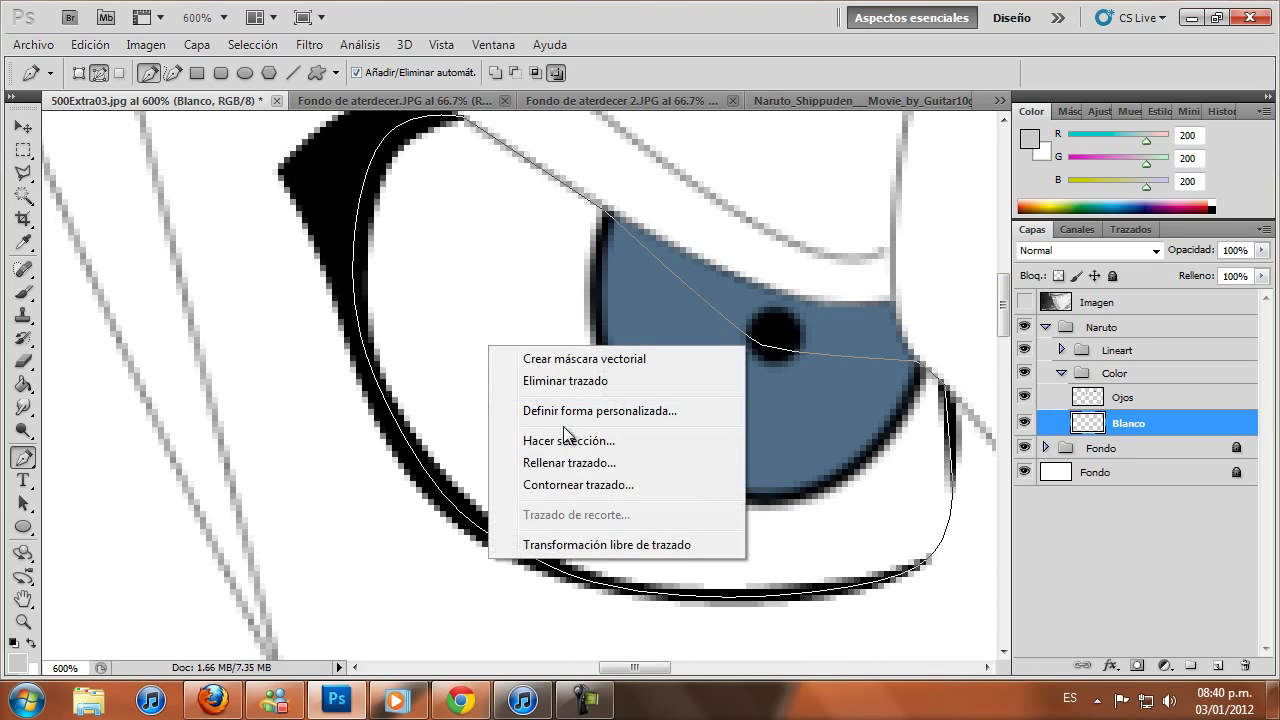
left_click(590, 484)
left_click(670, 296)
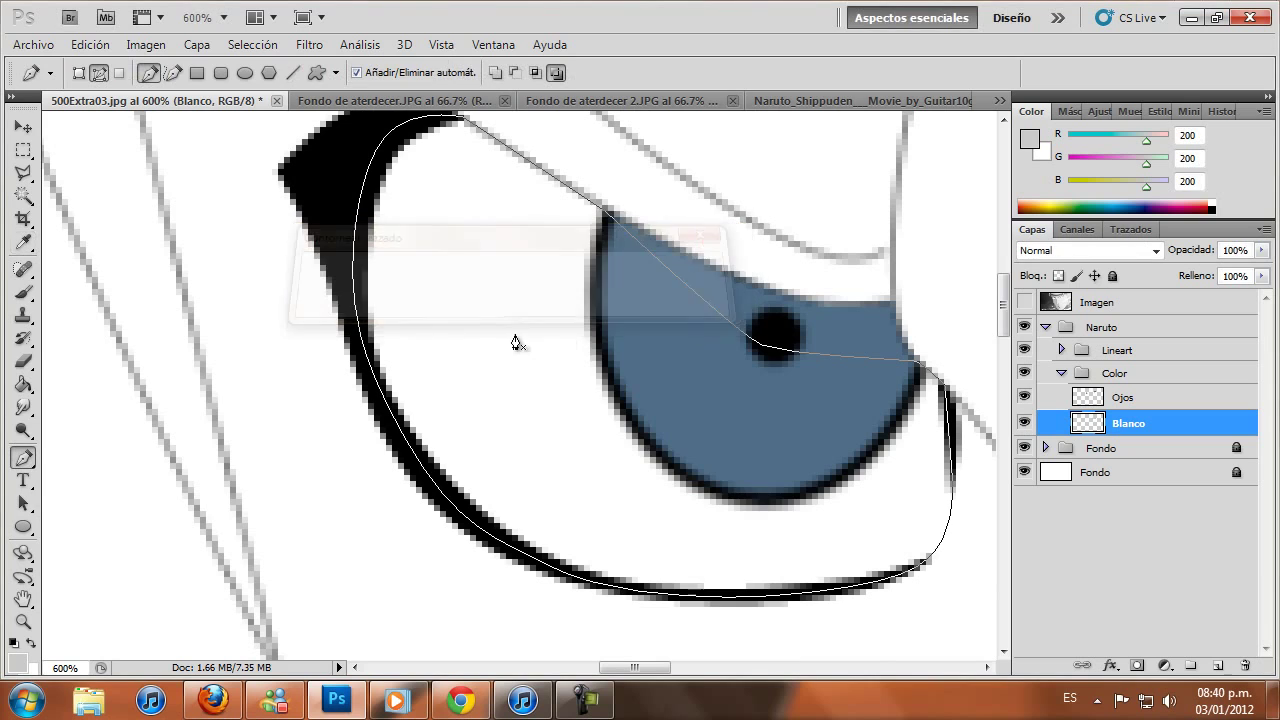
right_click(514, 343)
left_click(597, 452)
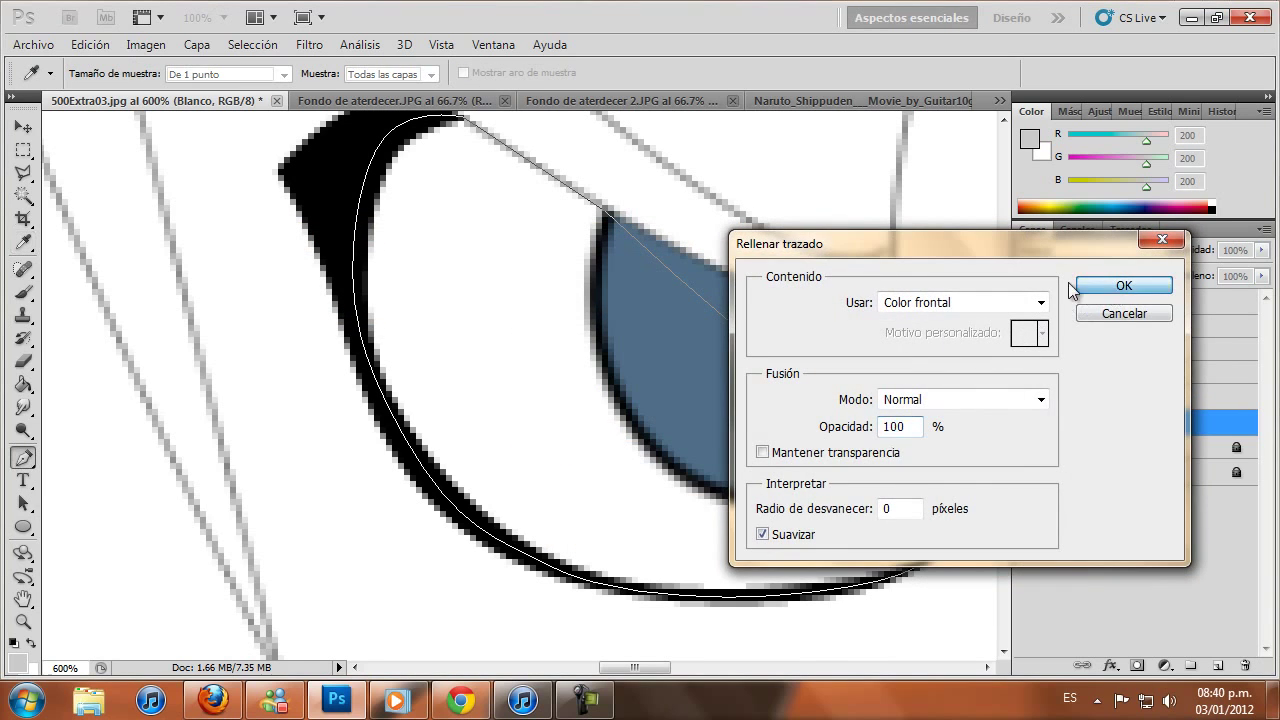
left_click(1110, 286)
right_click(505, 263)
left_click(580, 296)
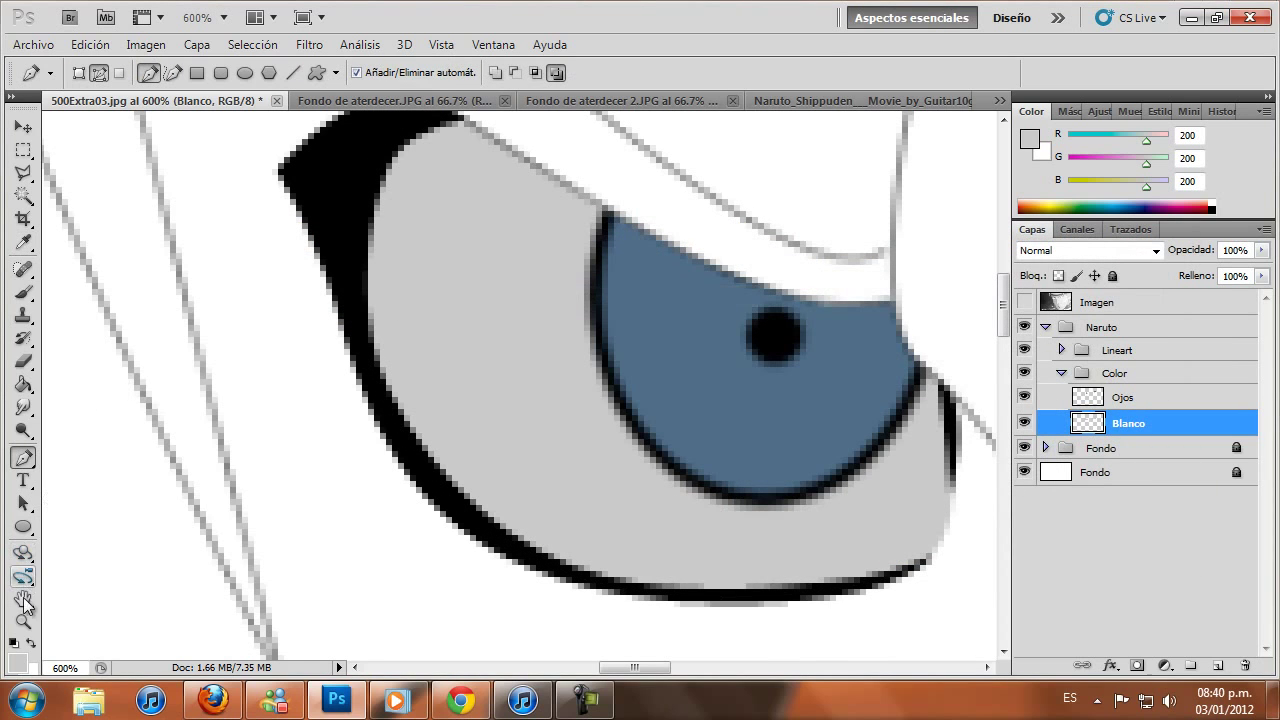
left_click(23, 620)
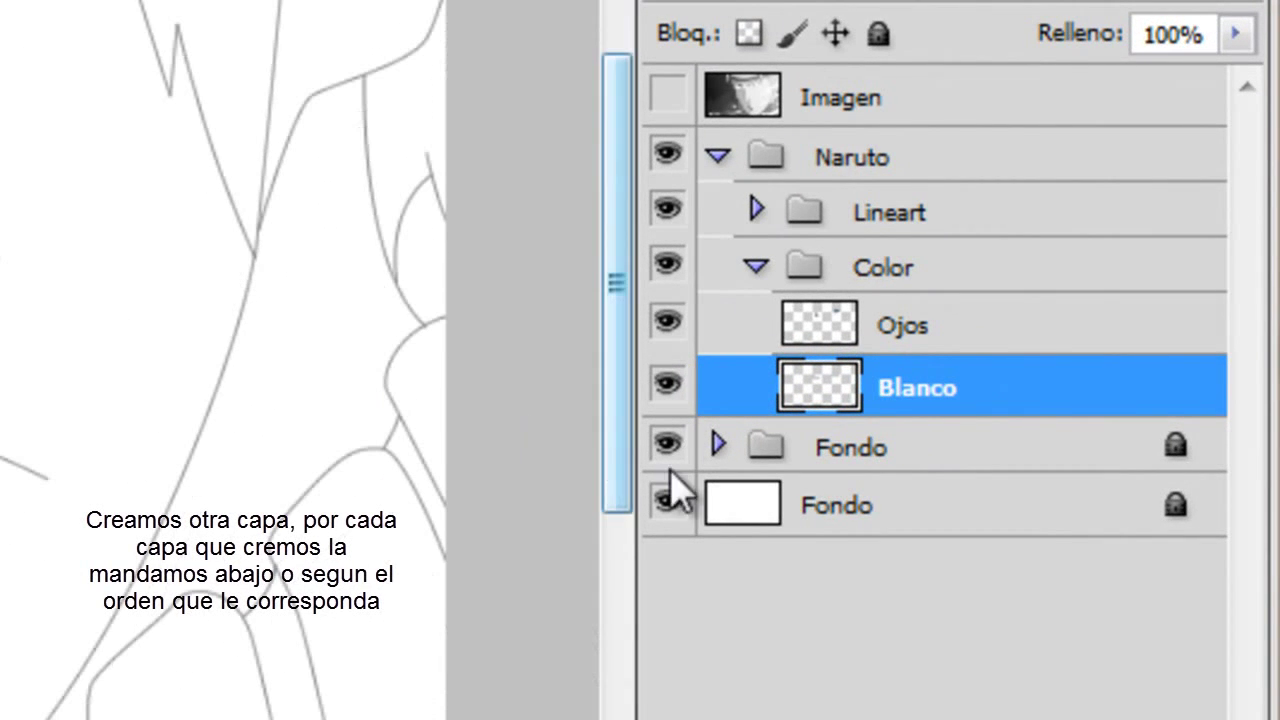
Add a new layer named Pelo below Blanco
key("ctrl+shift+alt+n")
left_click_drag(994, 420, 935, 480)
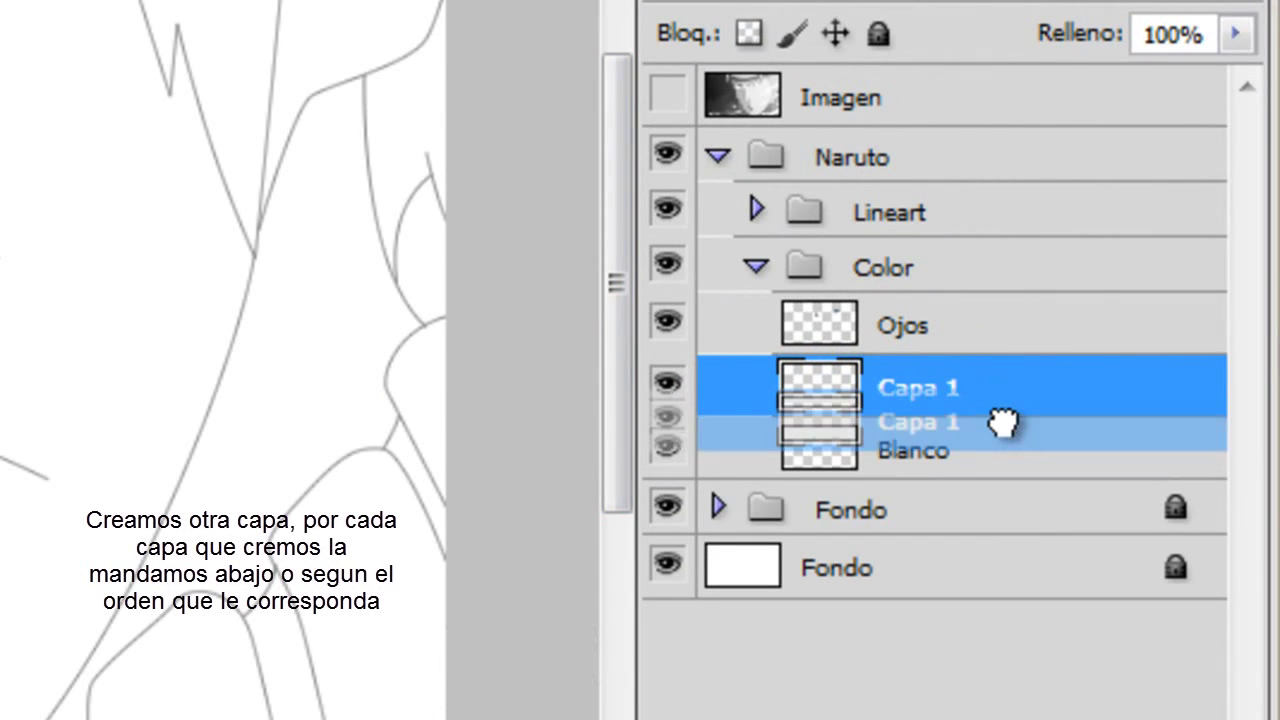
double_click(913, 452)
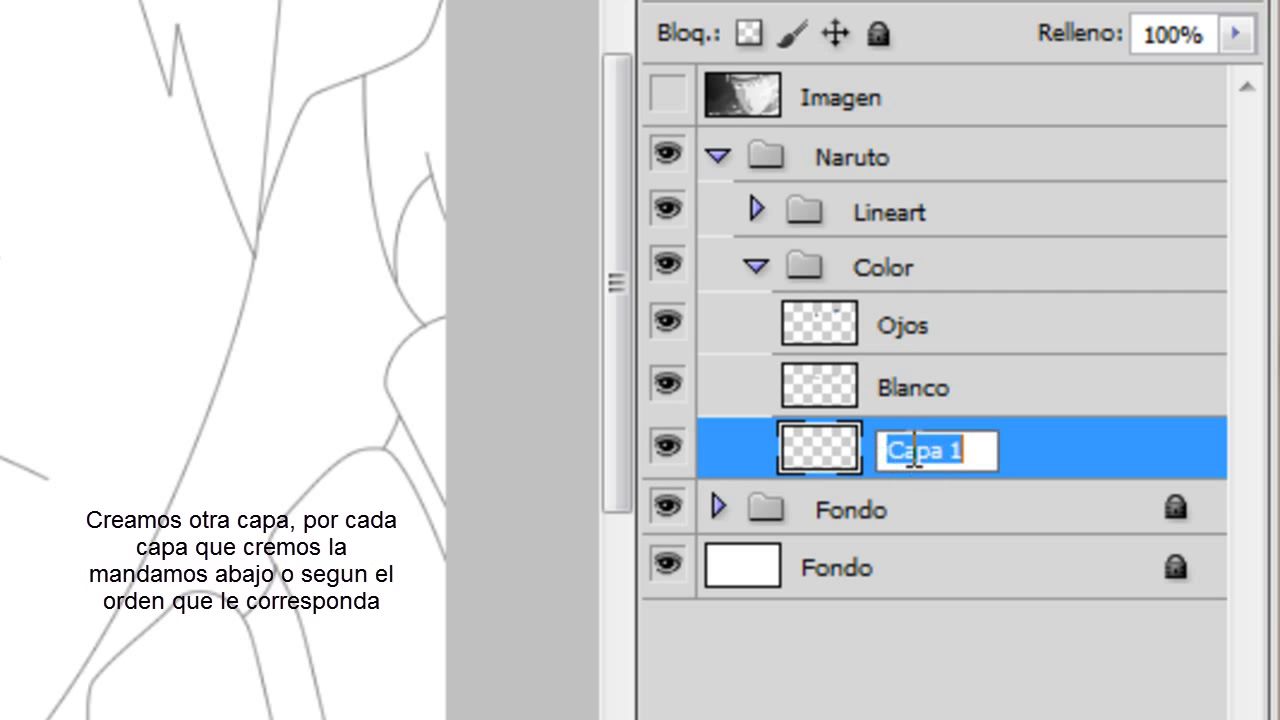
type("Pe")
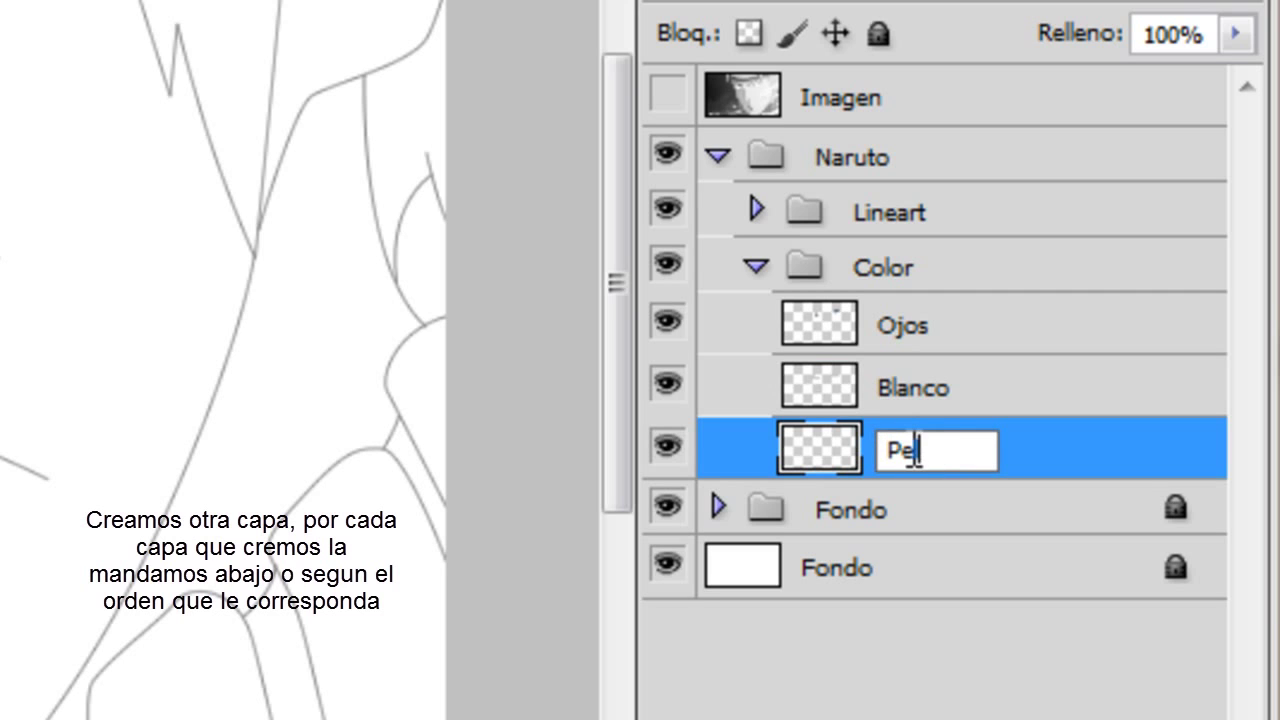
type("lo")
key("Return")
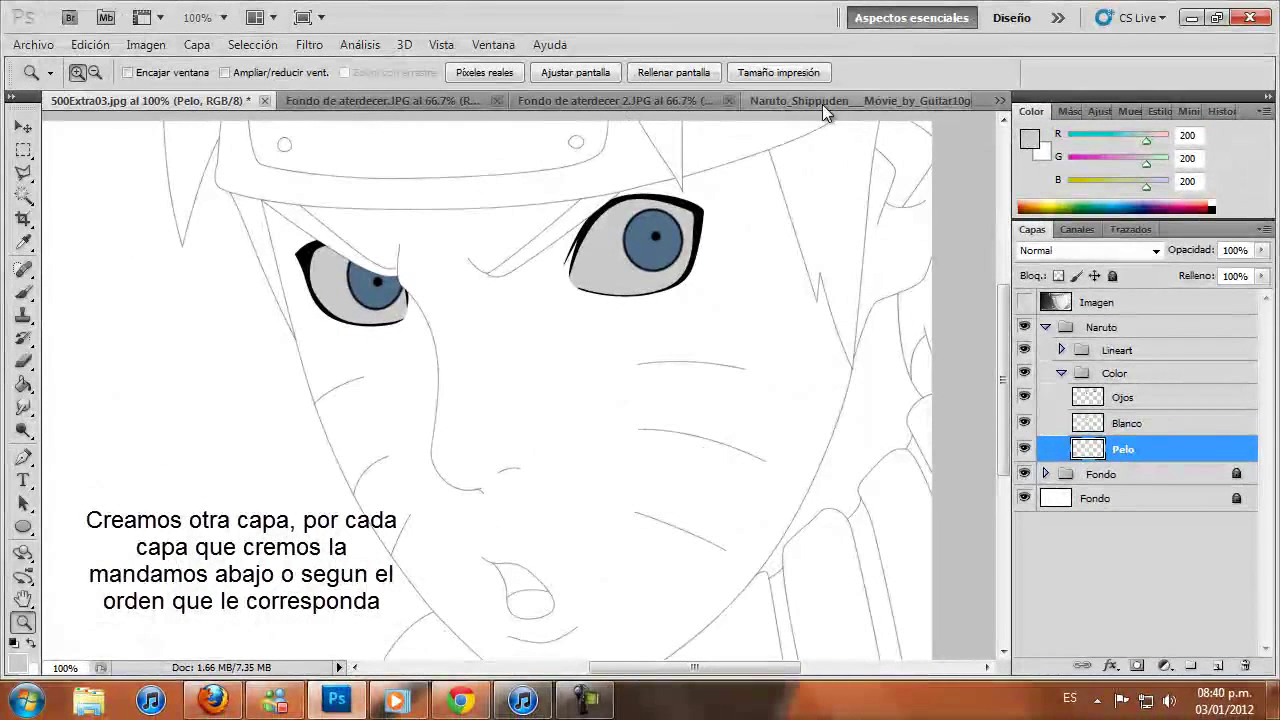
Sample the hair yellow (226/232/62) from the Naruto reference image for painting
left_click(822, 102)
left_click(23, 242)
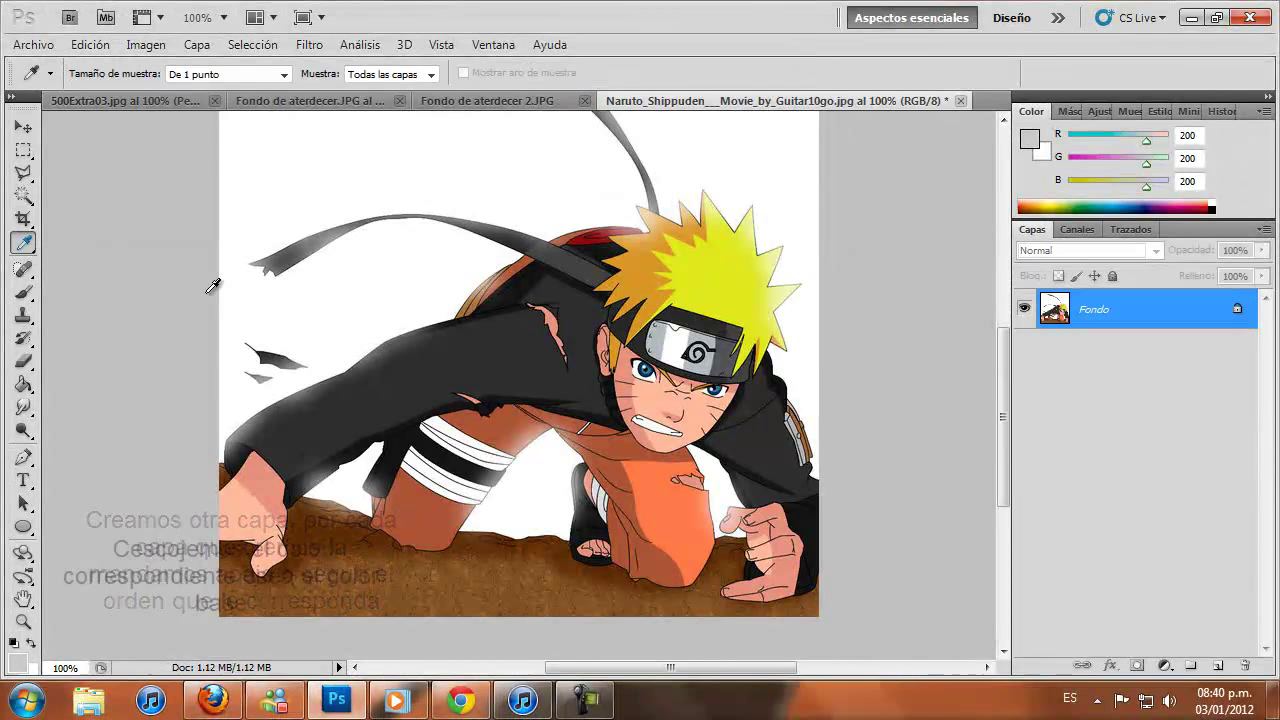
left_click(720, 280)
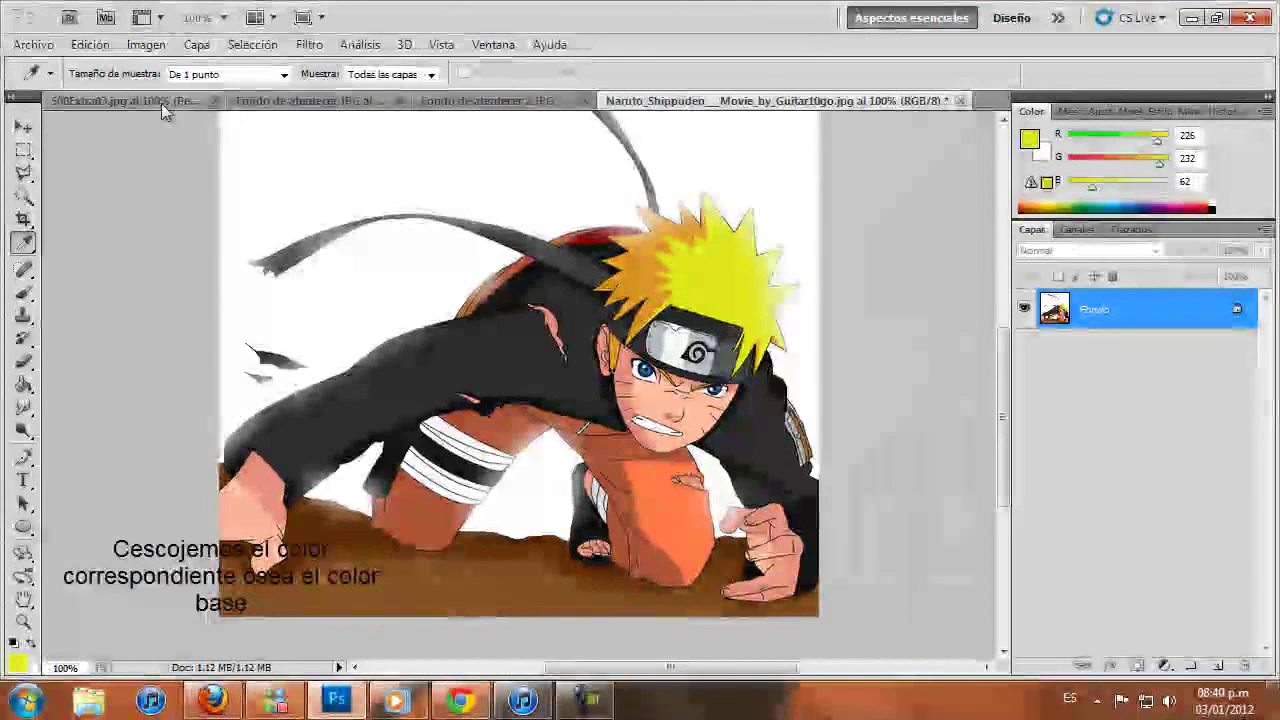
left_click(110, 100)
left_click(24, 623)
scroll(214, 343, "up", 3)
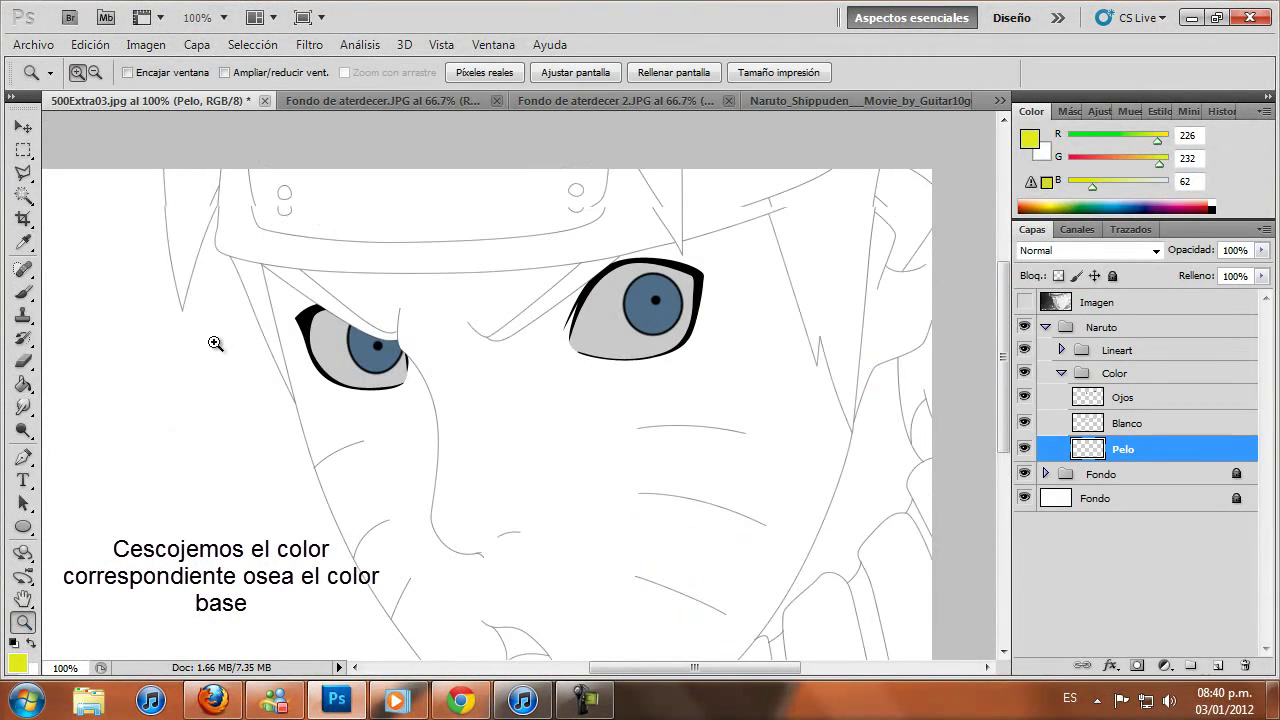
scroll(166, 257, "up", 3)
Zoom in on the head and start a pen path down a V-shaped hair spike
left_click(164, 256)
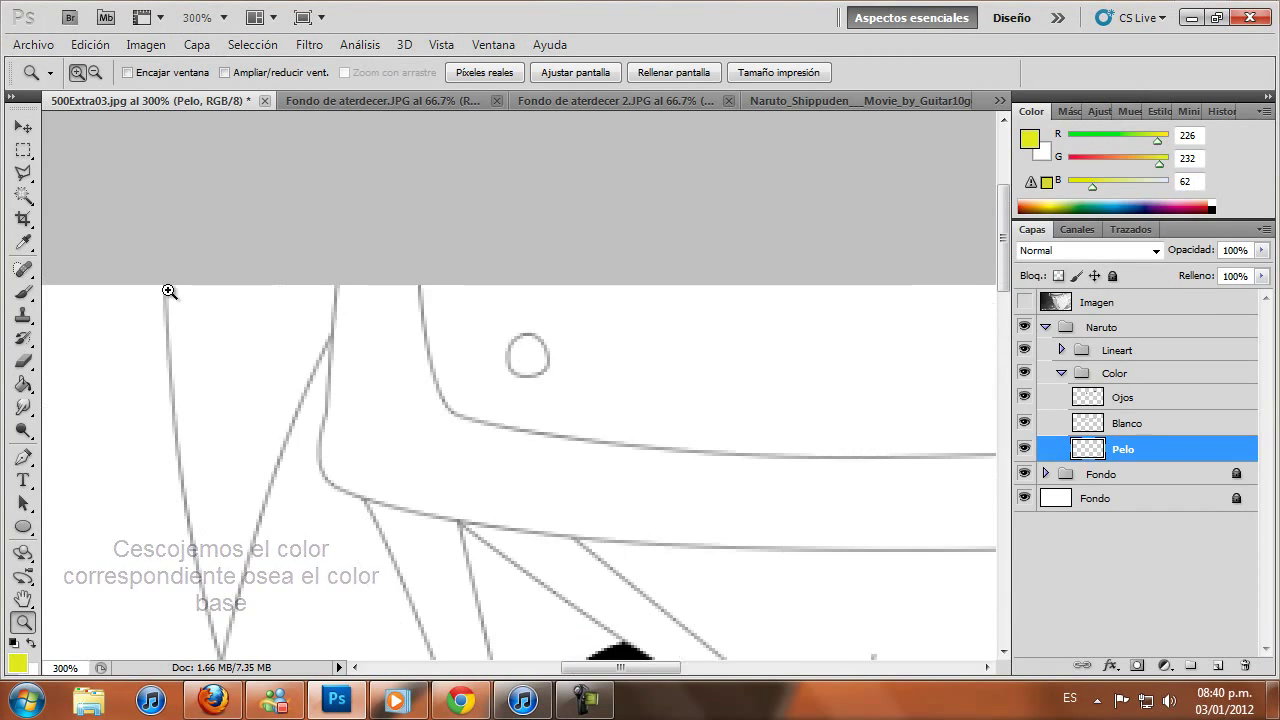
left_click(169, 289)
key("p")
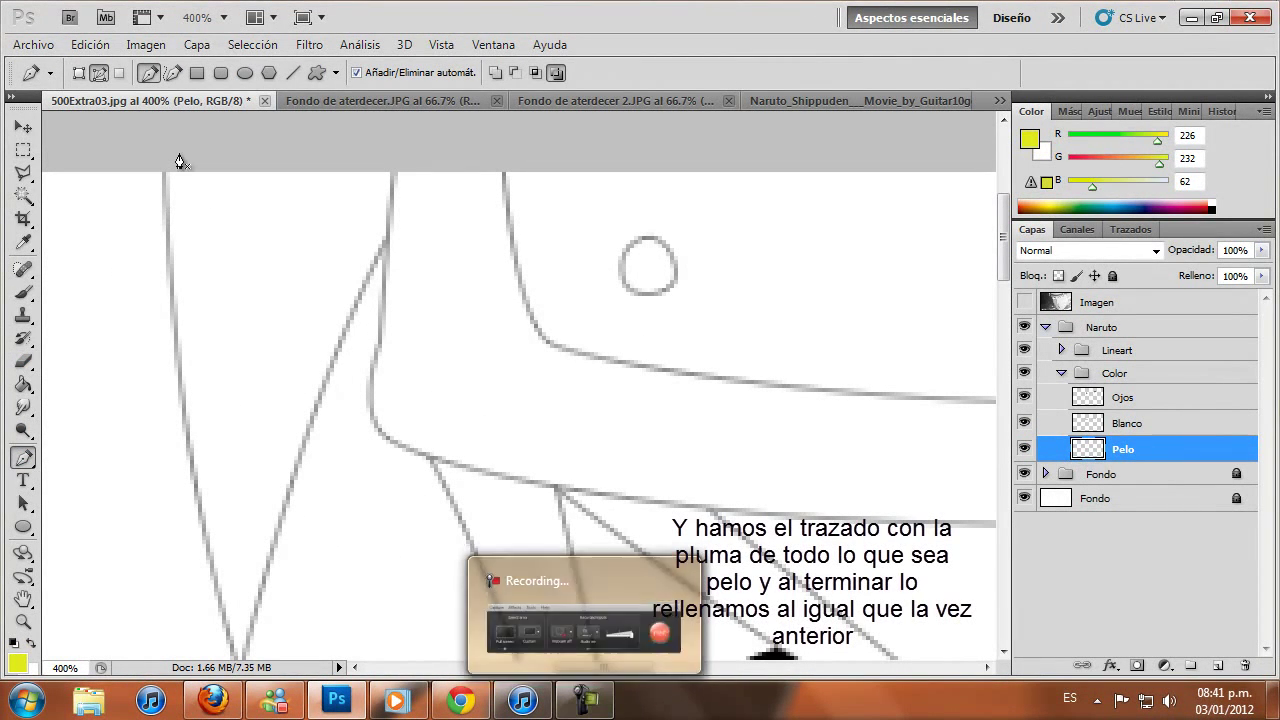
left_click(185, 429)
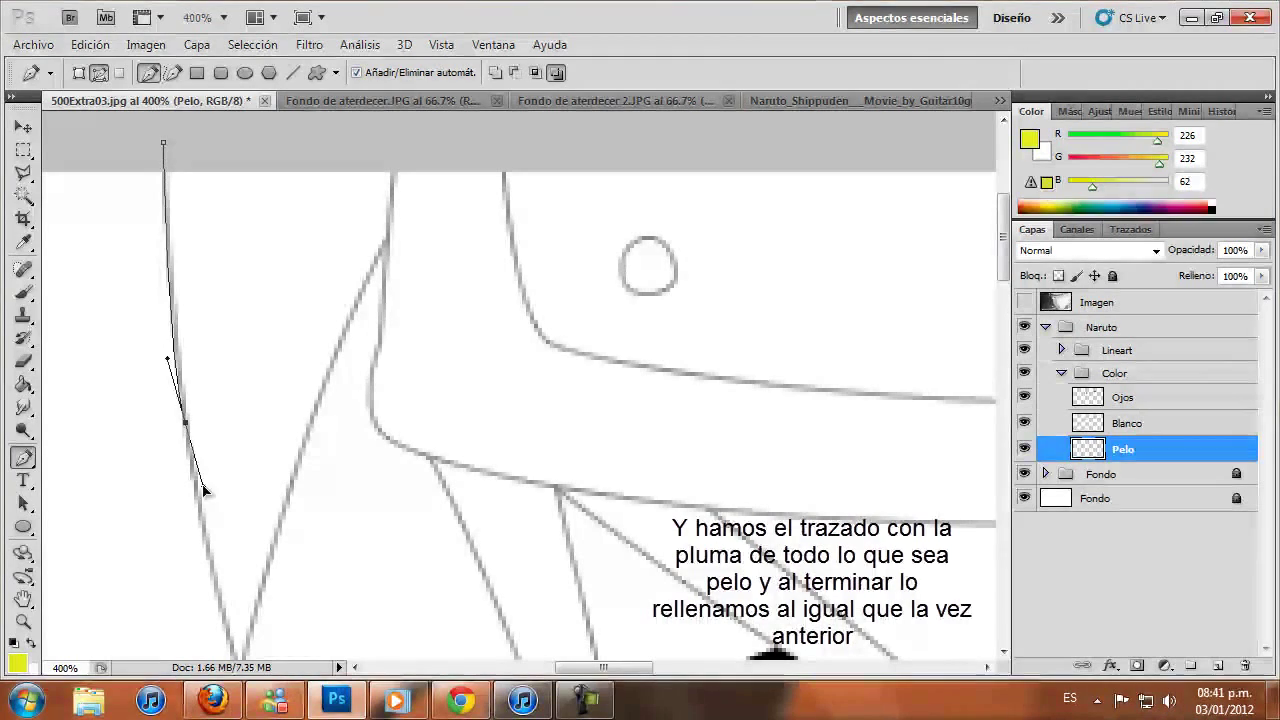
left_click(205, 546)
scroll(205, 562, "down", 2)
scroll(205, 562, "down", 1)
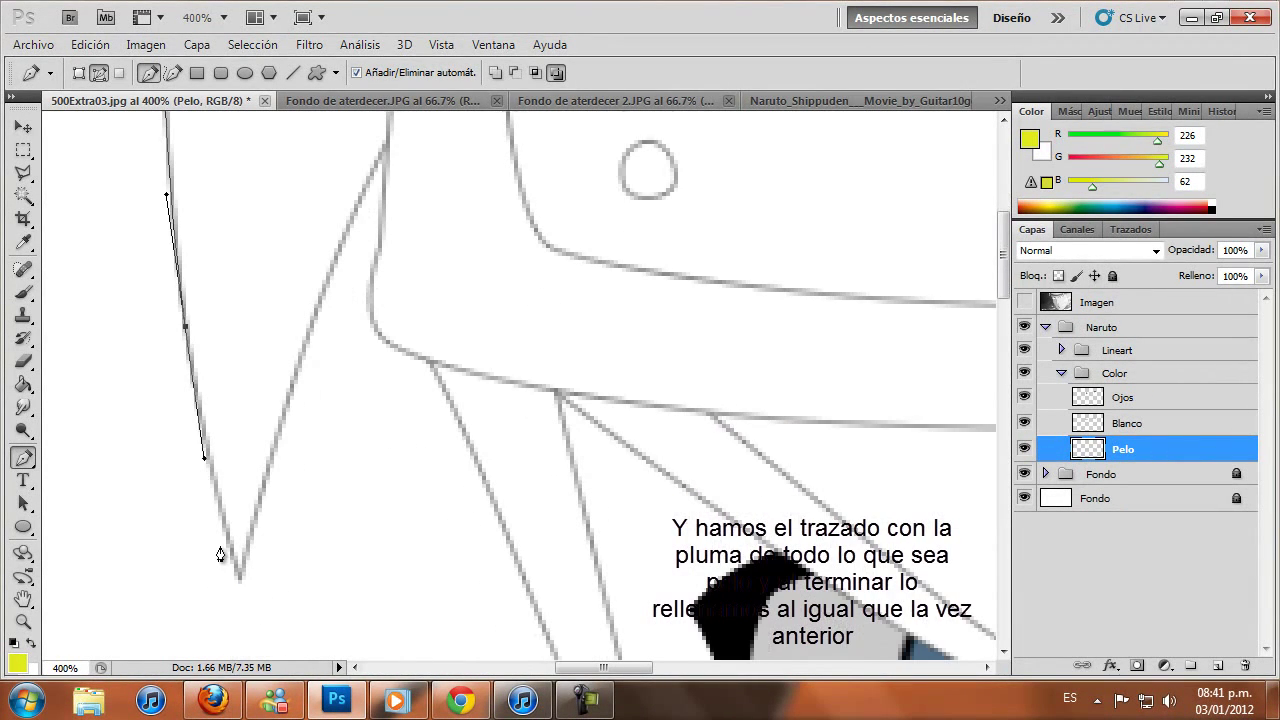
scroll(220, 557, "down", 2)
left_click(238, 517)
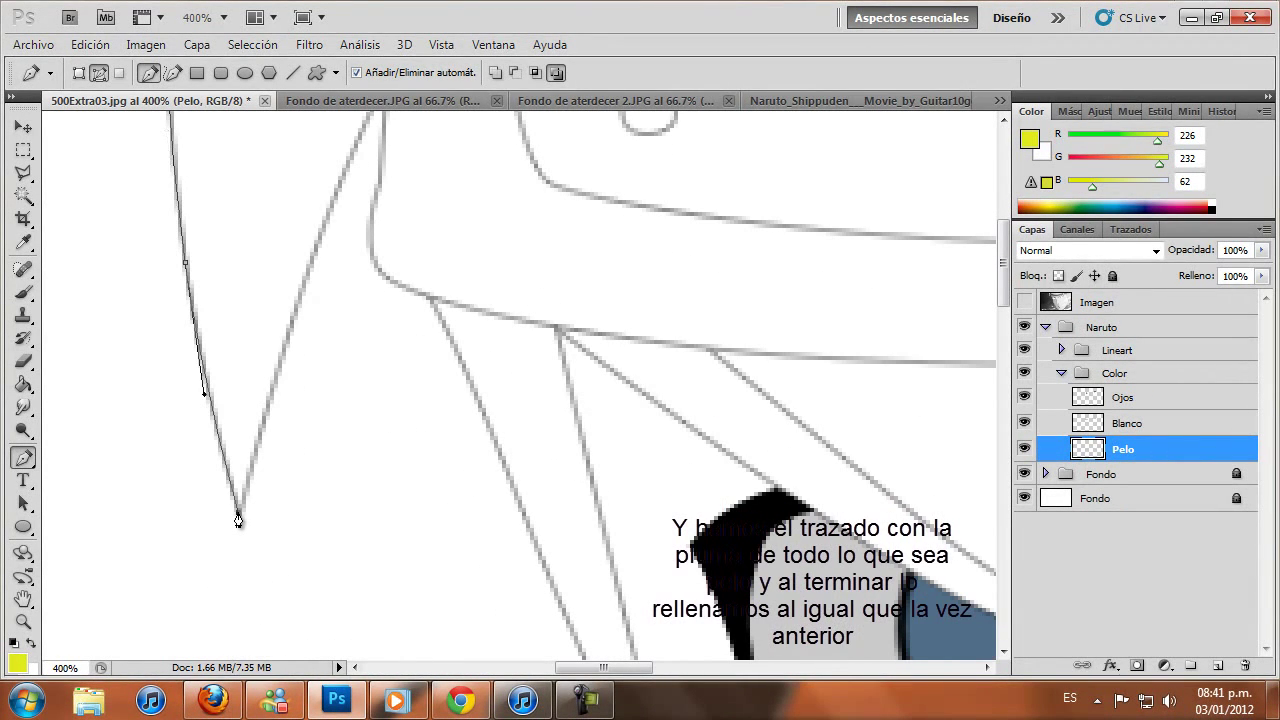
Trace up the spike's right edge to complete its closed outline
scroll(275, 370, "up", 2)
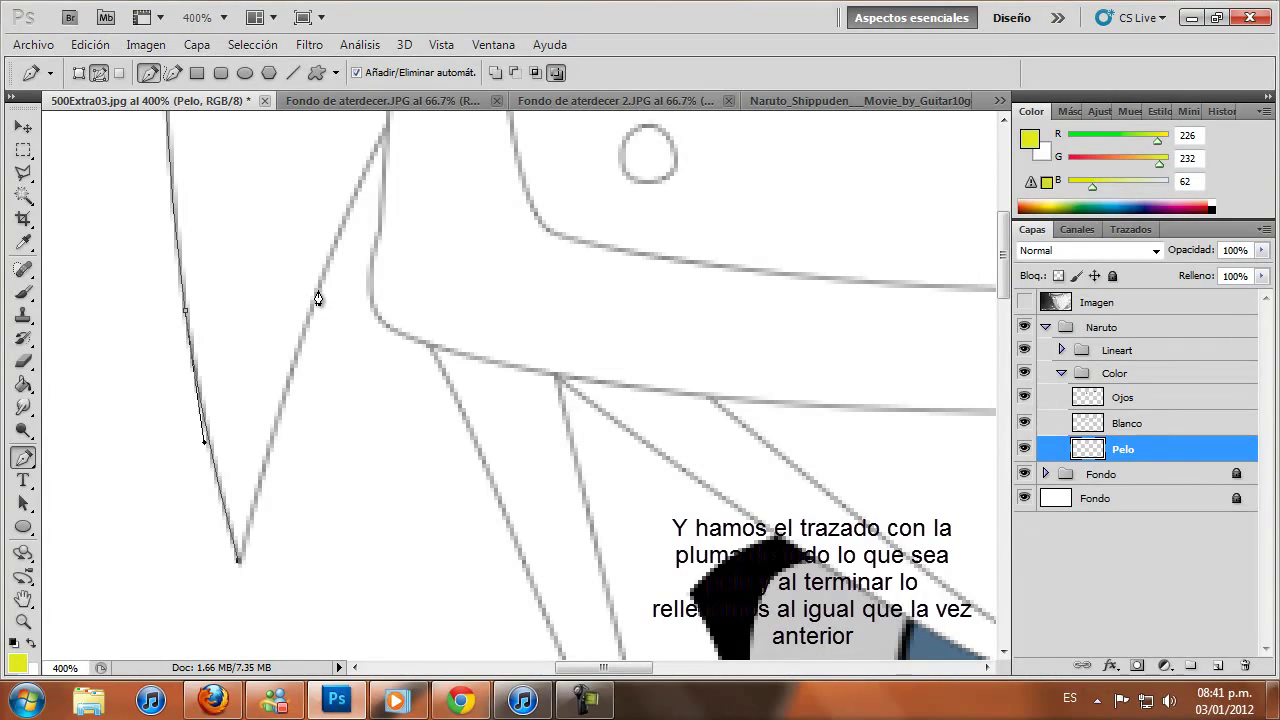
left_click_drag(317, 292, 358, 190)
left_click(241, 566)
scroll(297, 364, "up", 5)
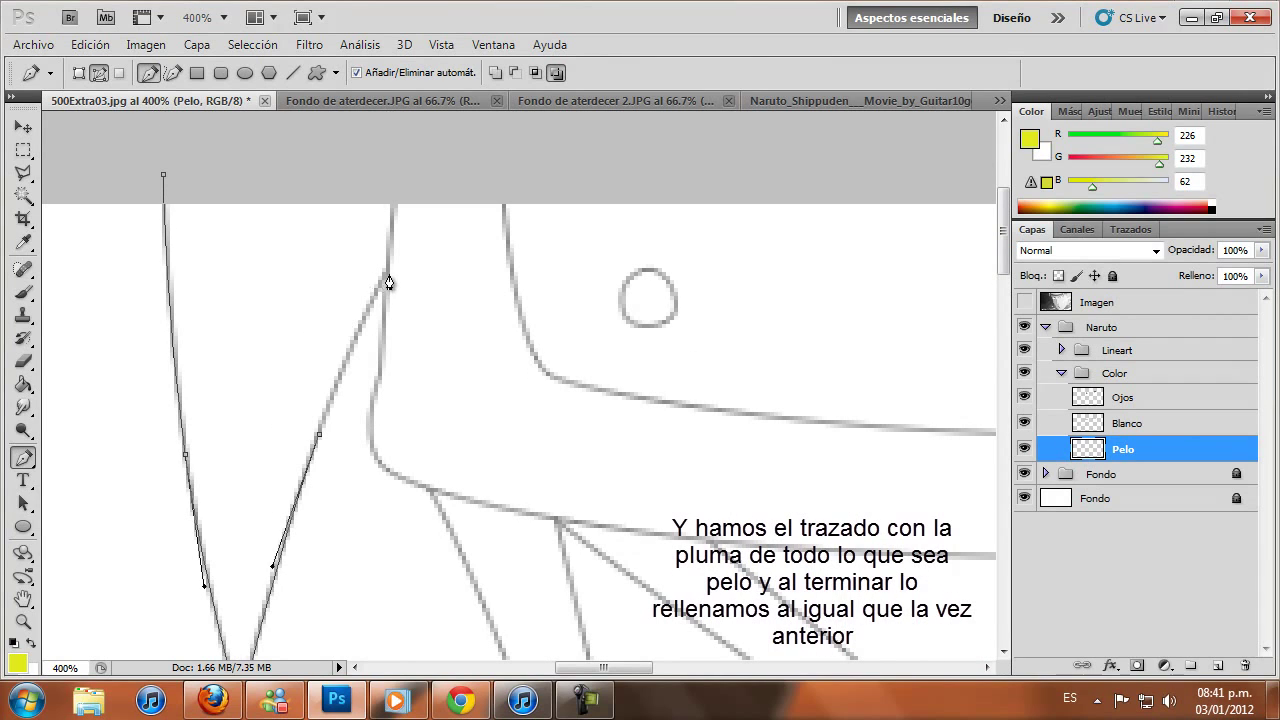
left_click_drag(389, 274, 366, 301)
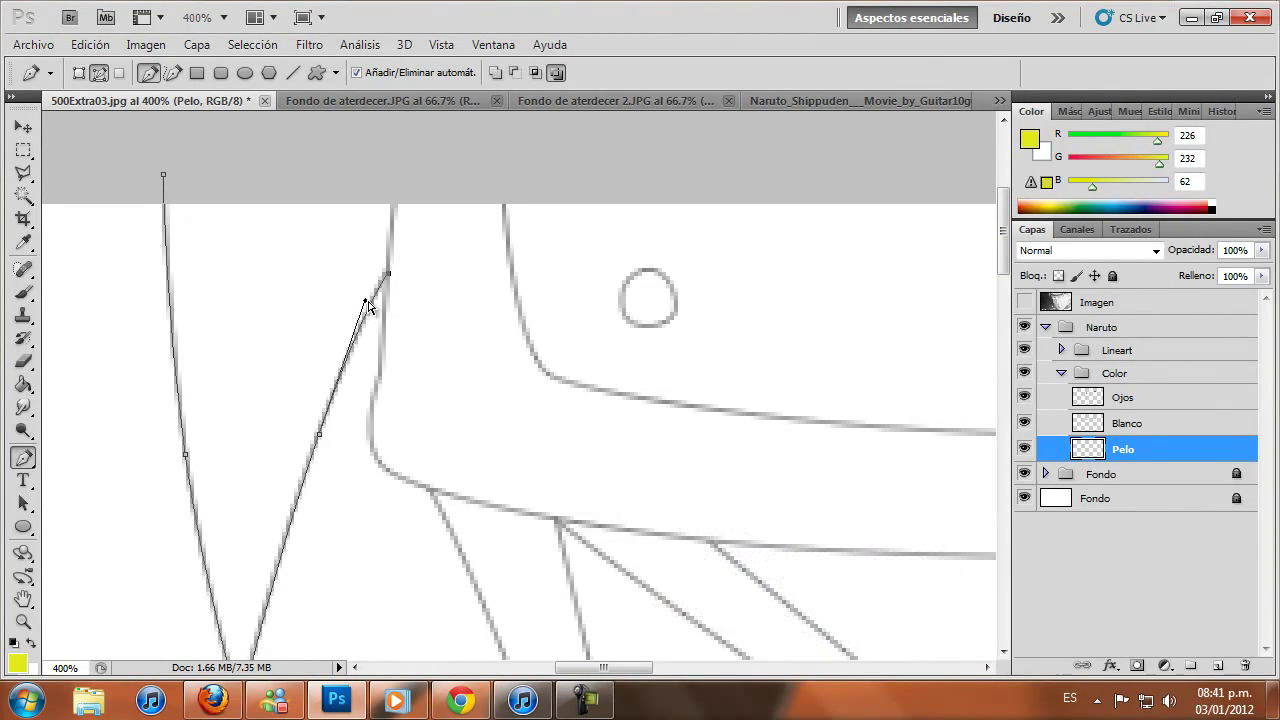
left_click_drag(396, 188, 400, 175)
left_click_drag(164, 190, 170, 425)
mouse_move(609, 668)
left_mouse_down()
mouse_move(655, 678)
mouse_move(571, 668)
left_mouse_up()
scroll(655, 668, "down", 3)
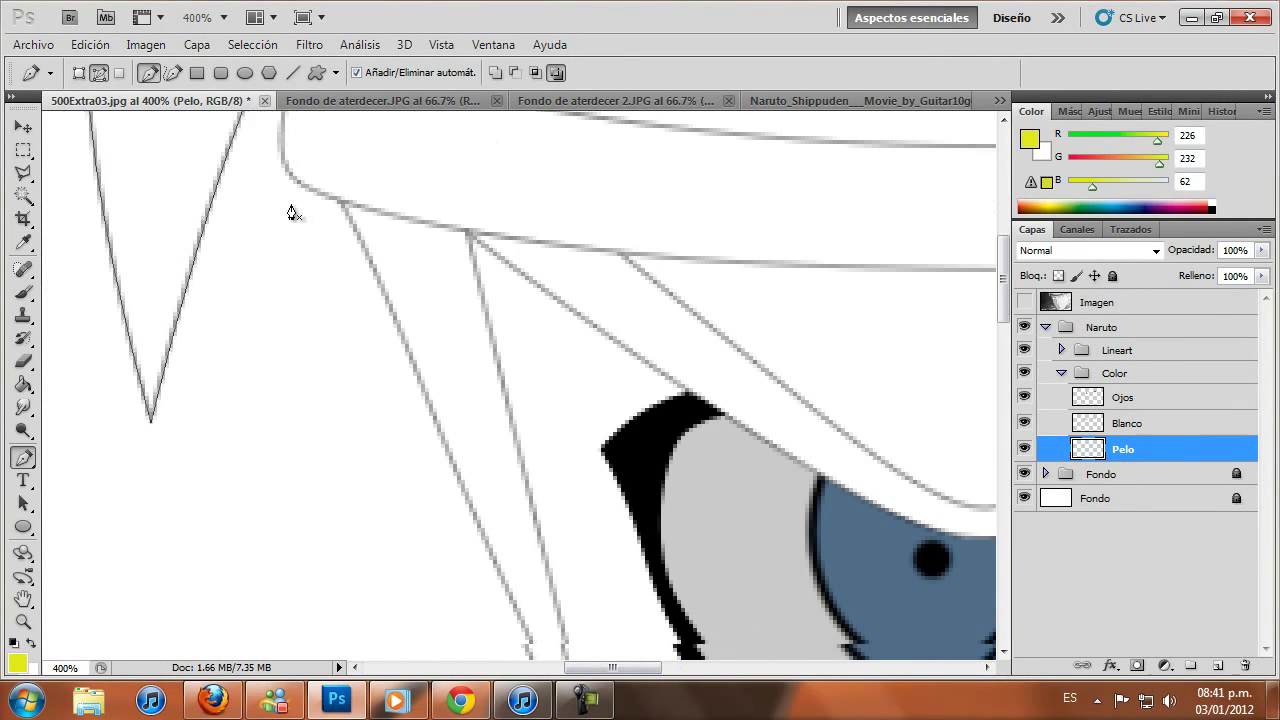
scroll(350, 220, "down", 1)
scroll(436, 312, "down", 2)
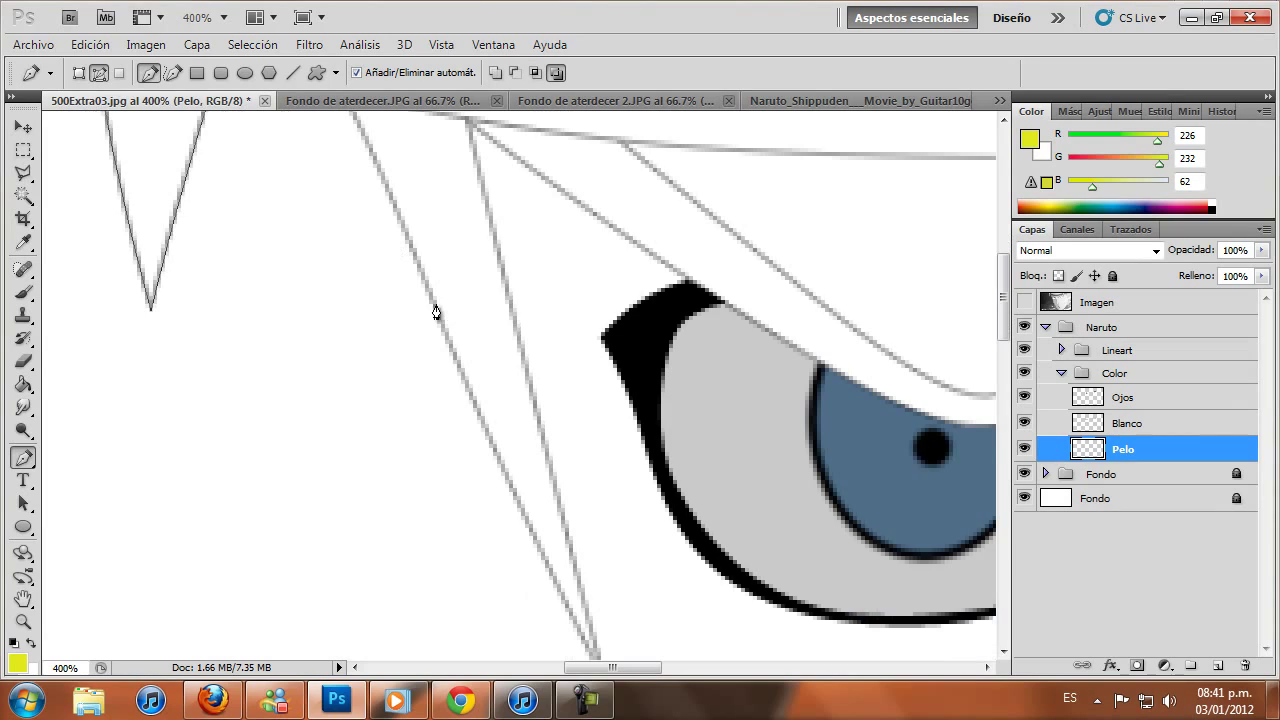
Outline the pointed hair strand above the eye with a closed pen path
left_click(434, 308)
left_click(378, 160)
left_click(494, 462)
scroll(494, 462, "down", 4)
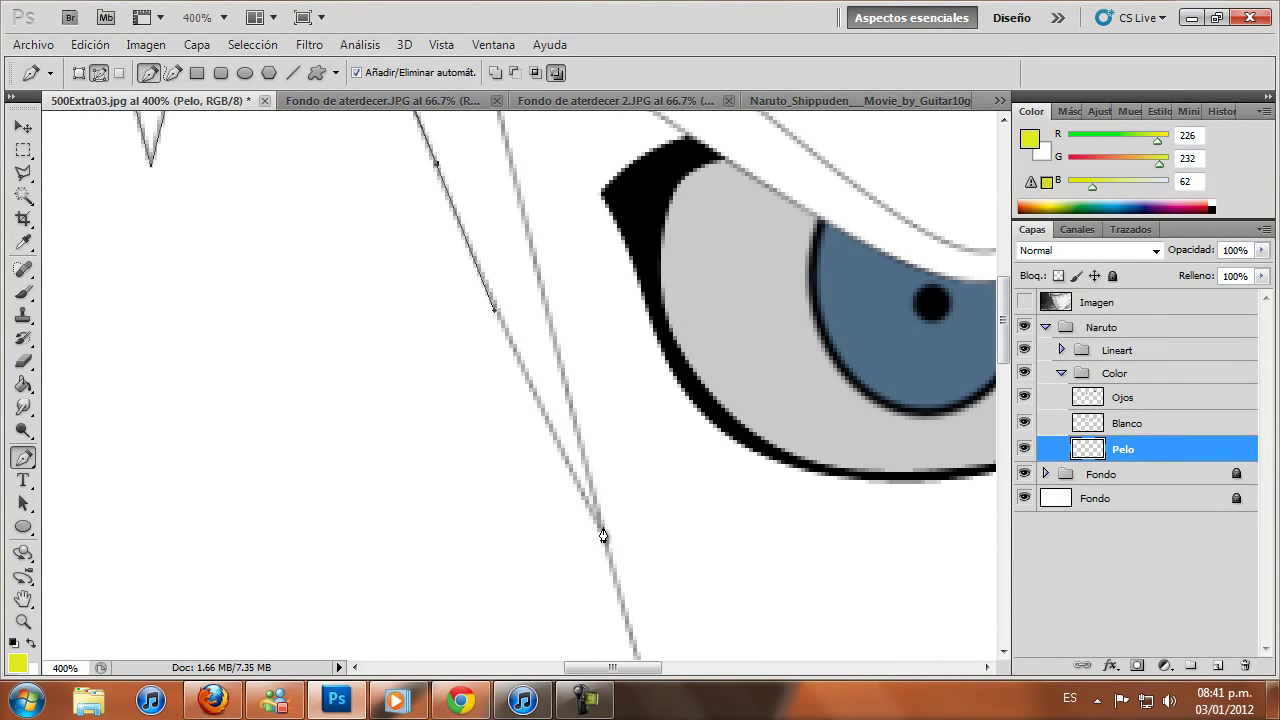
left_click(603, 528)
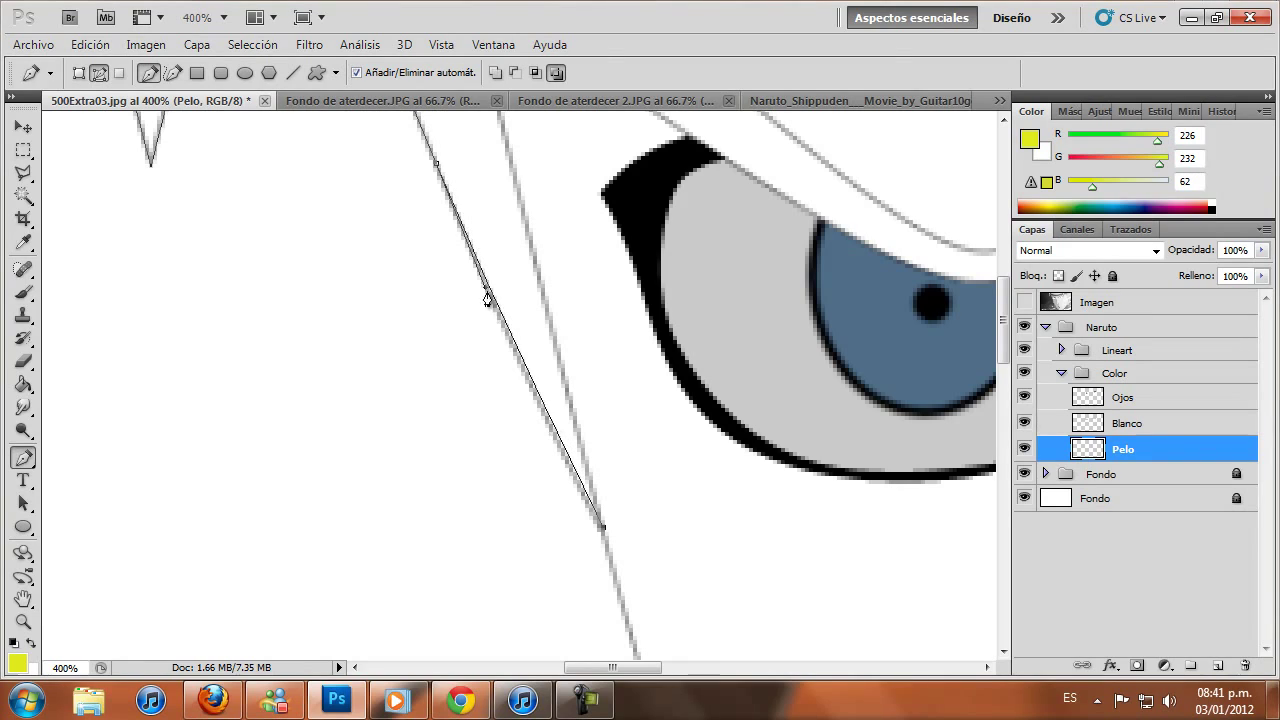
left_click_drag(563, 450, 549, 431)
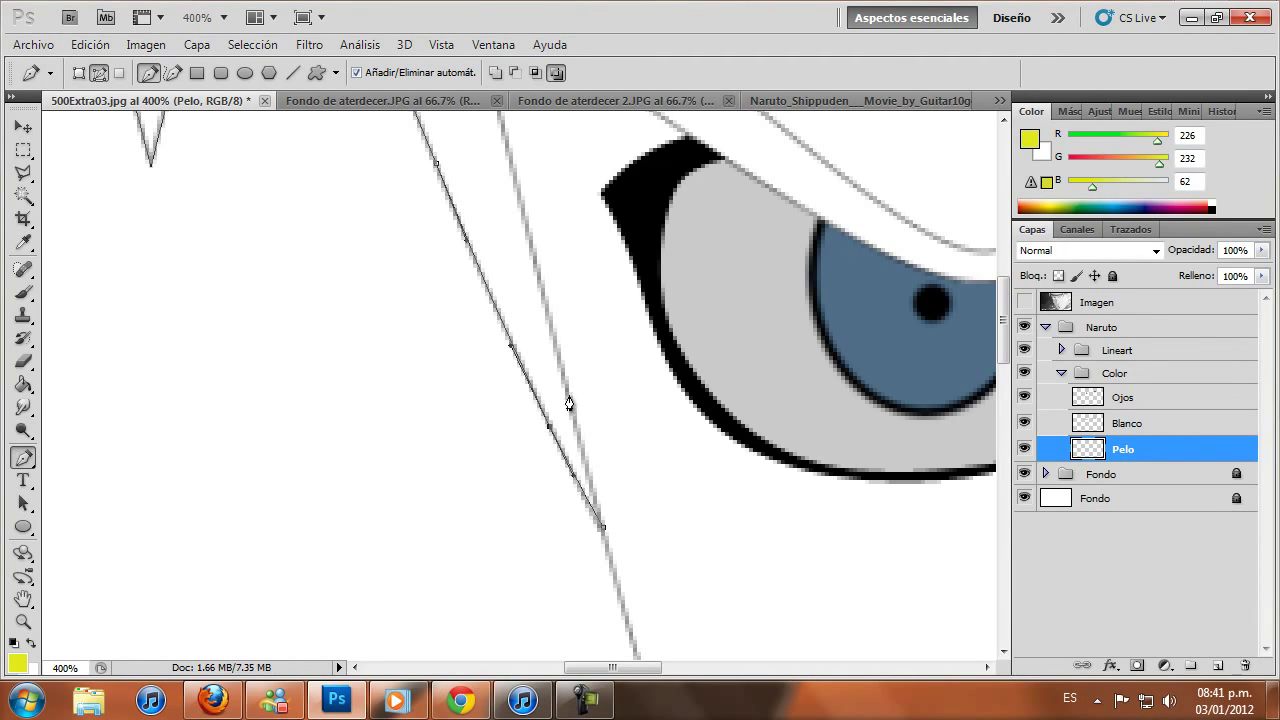
left_click(604, 534)
left_click_drag(534, 260, 510, 168)
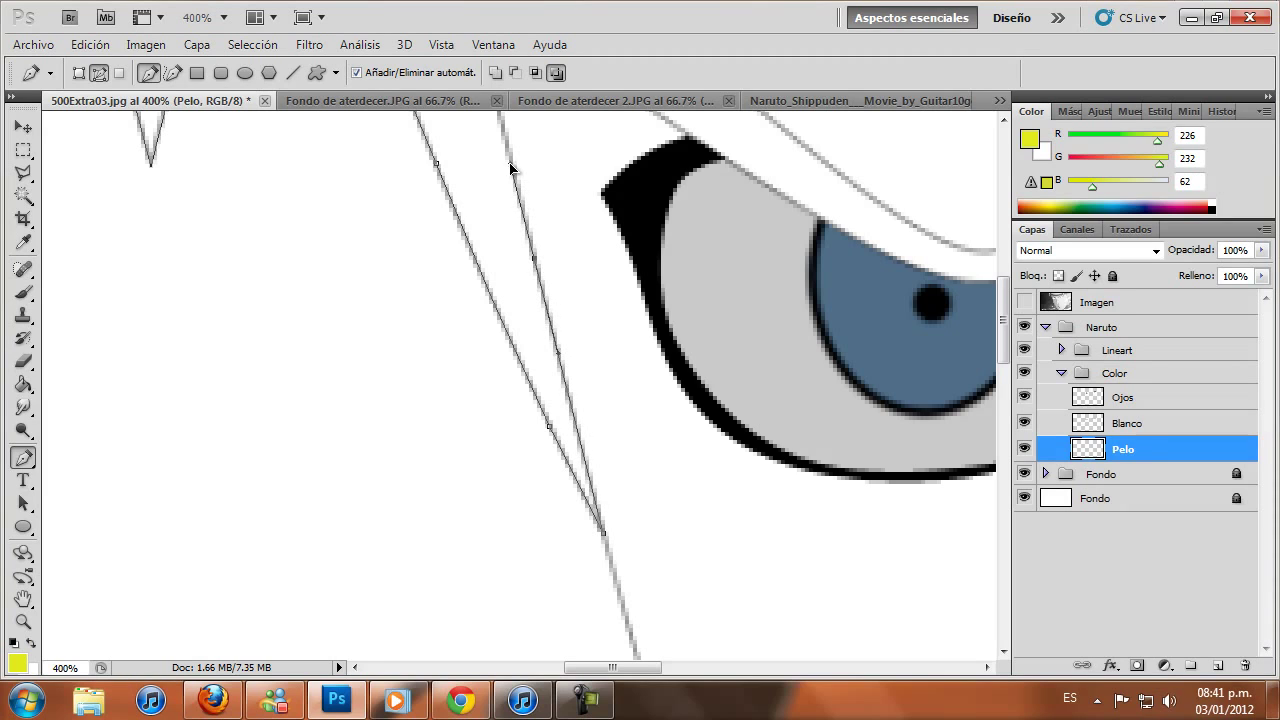
scroll(563, 429, "up", 2)
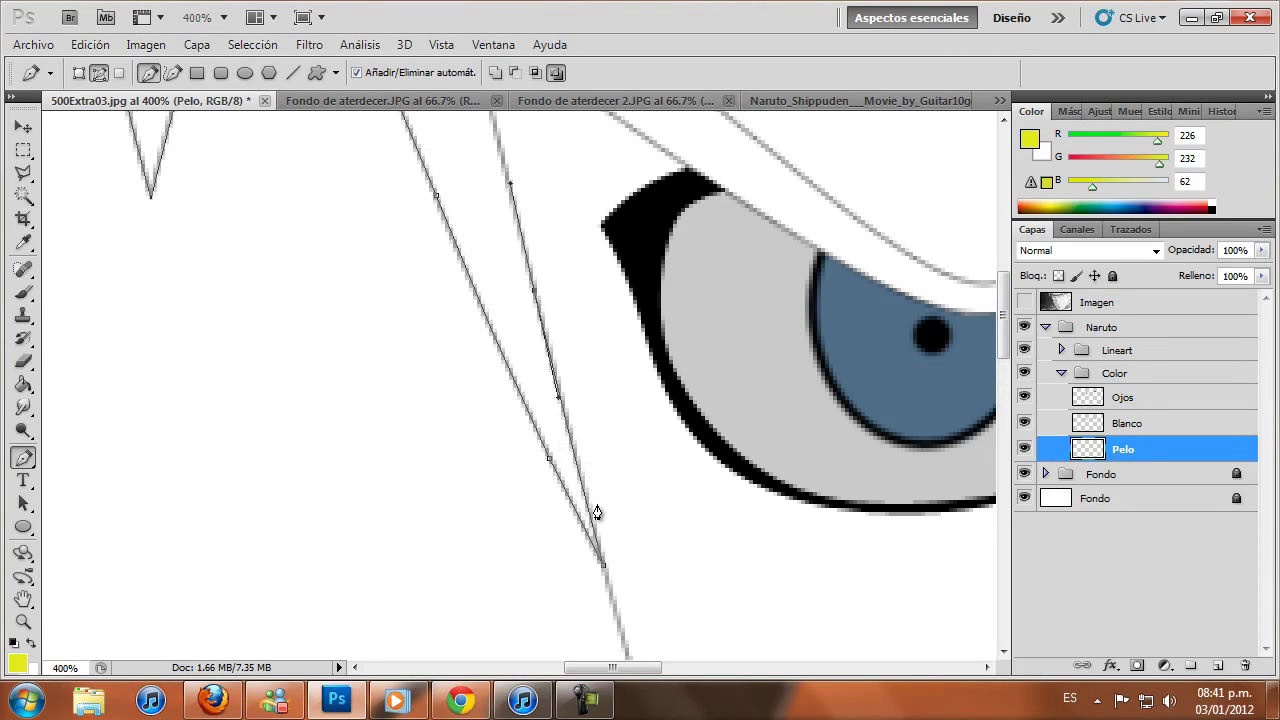
scroll(540, 376, "up", 4)
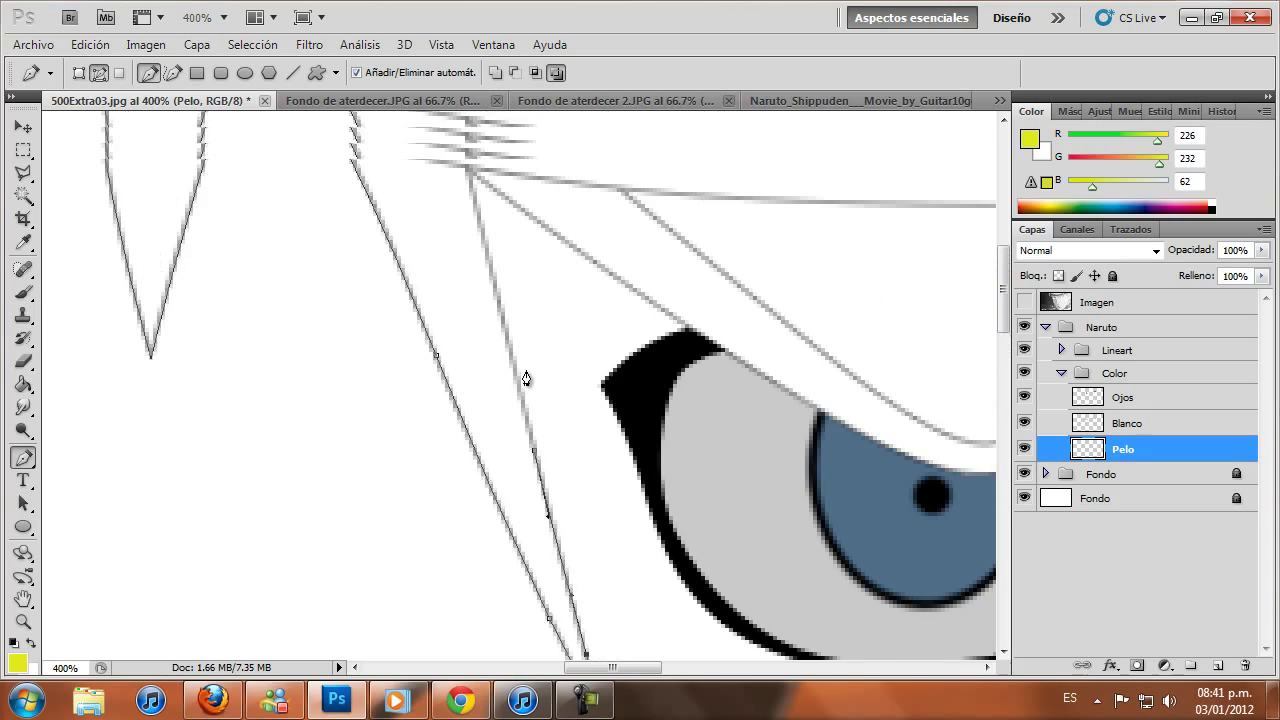
scroll(500, 330, "up", 1)
left_click(466, 252)
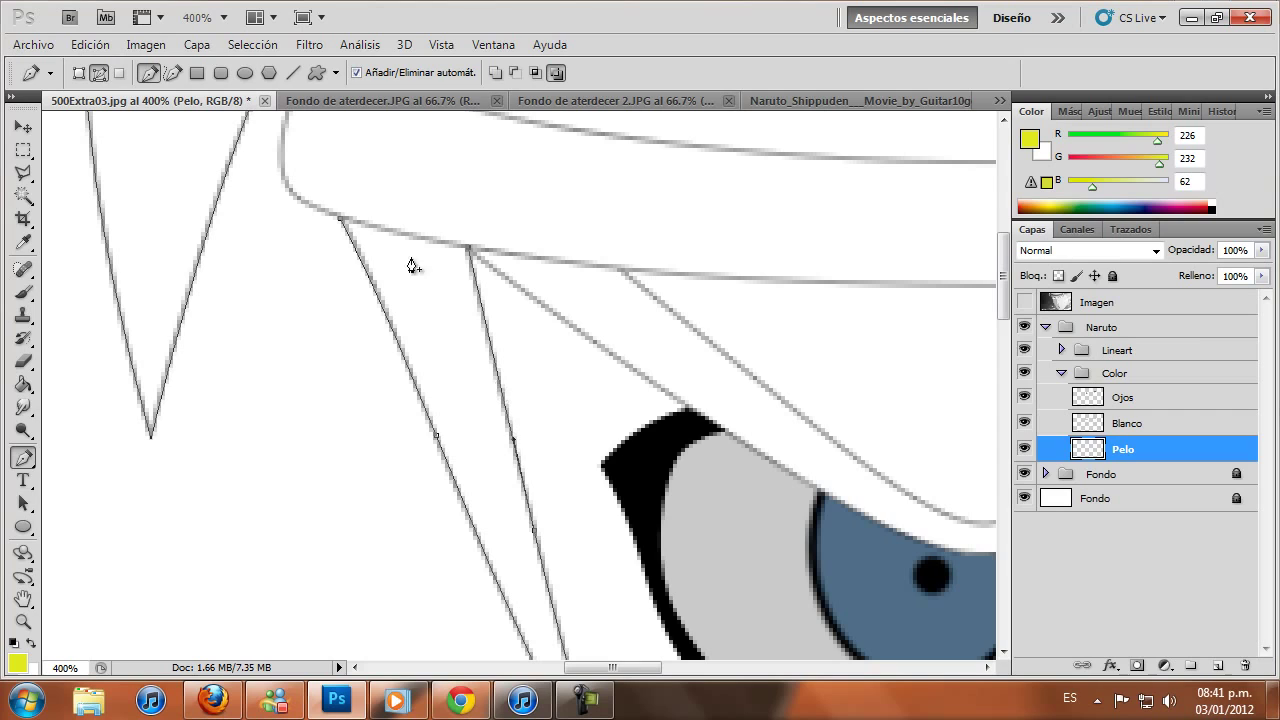
left_click(336, 218)
Outline the next strand along its vertical and diagonal lineart with a curved-top closed path
scroll(477, 360, "up", 1)
scroll(508, 467, "up", 1)
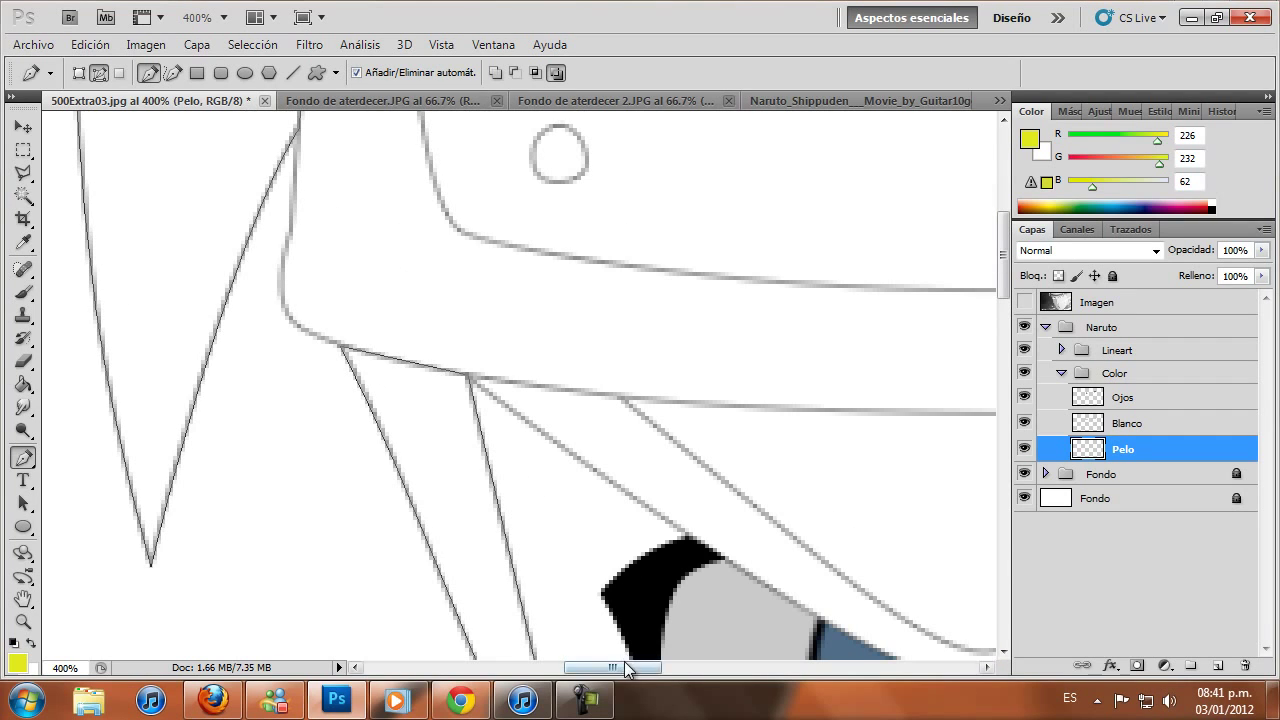
left_click_drag(628, 668, 786, 668)
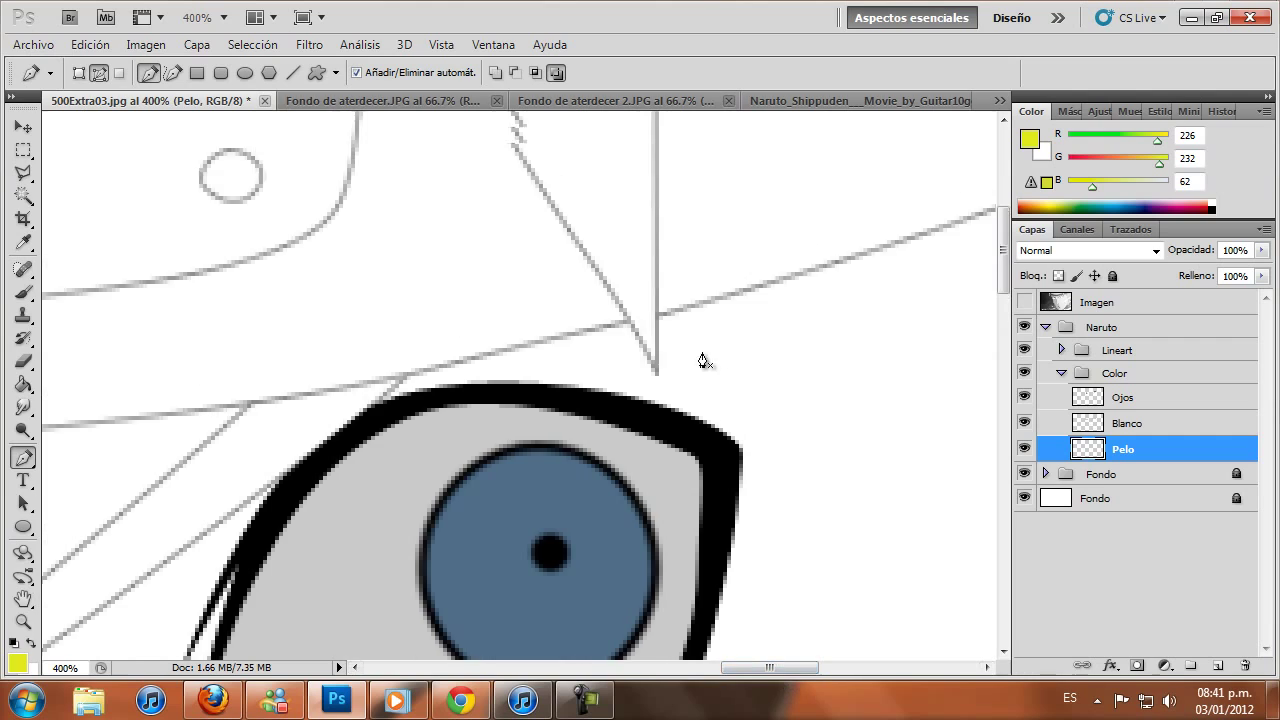
scroll(703, 361, "up", 2)
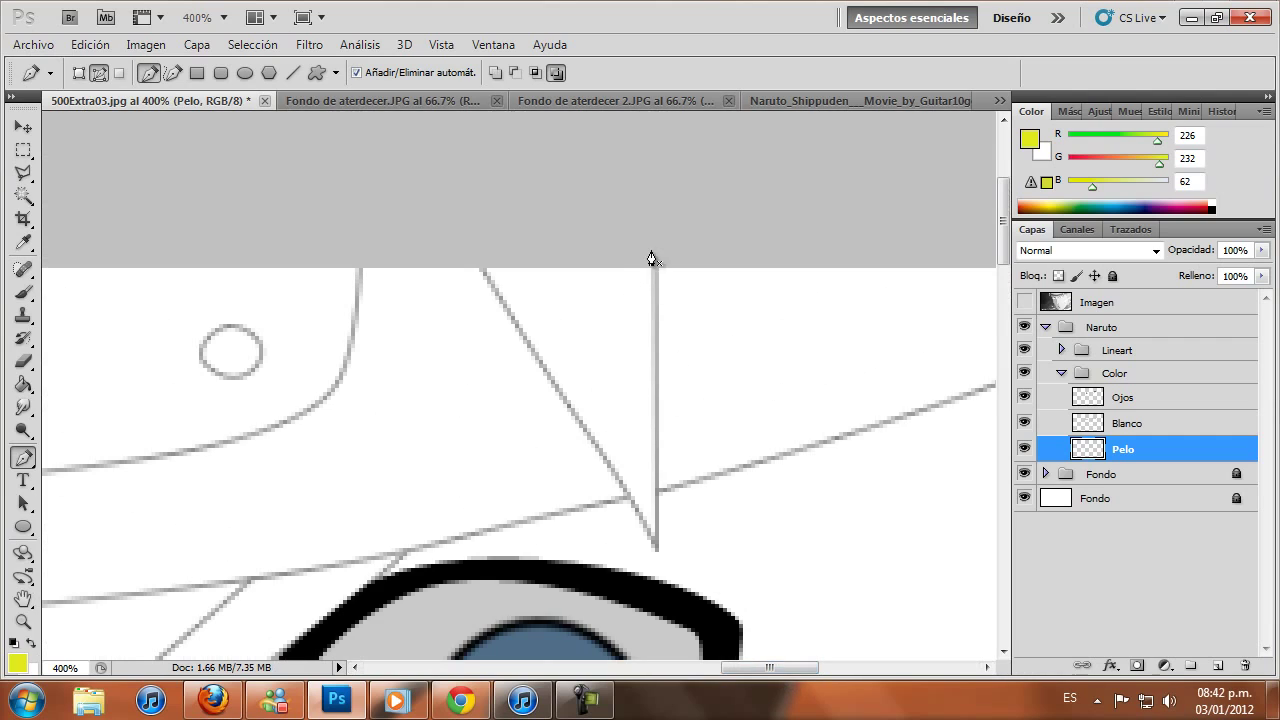
left_click(656, 546)
left_click(476, 262)
left_click(620, 500, "ctrl")
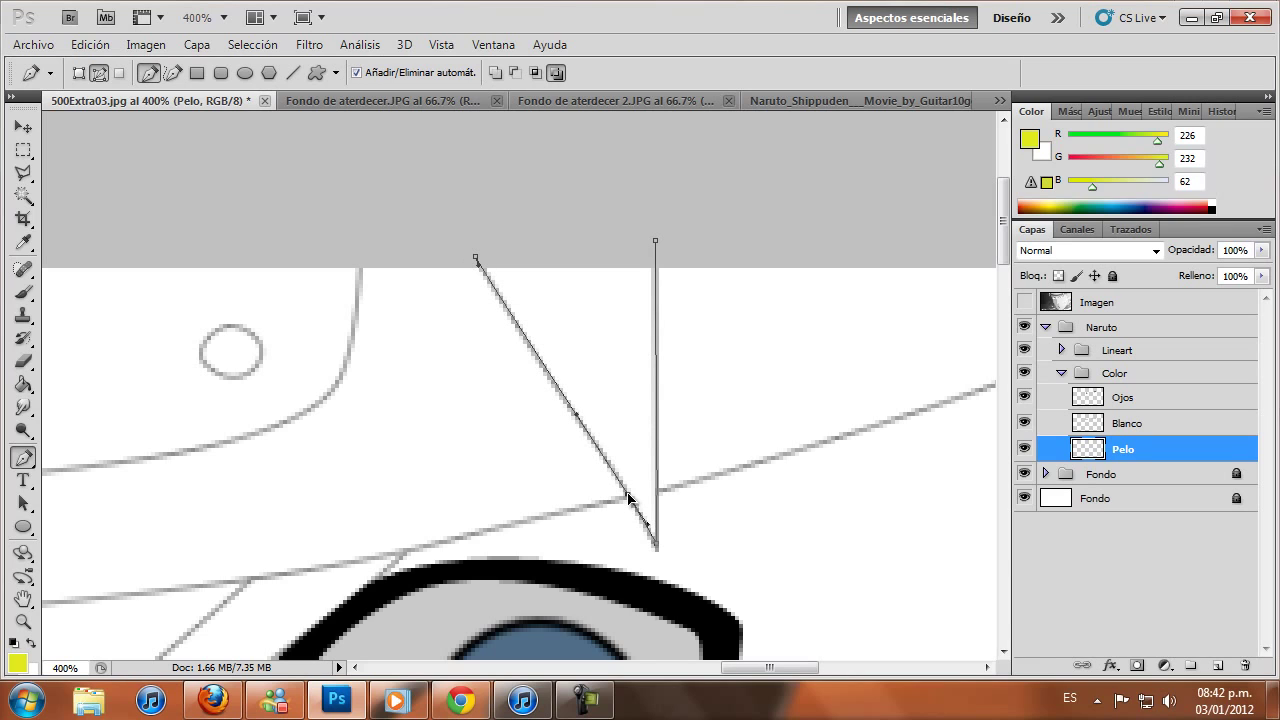
left_click_drag(573, 418, 552, 388)
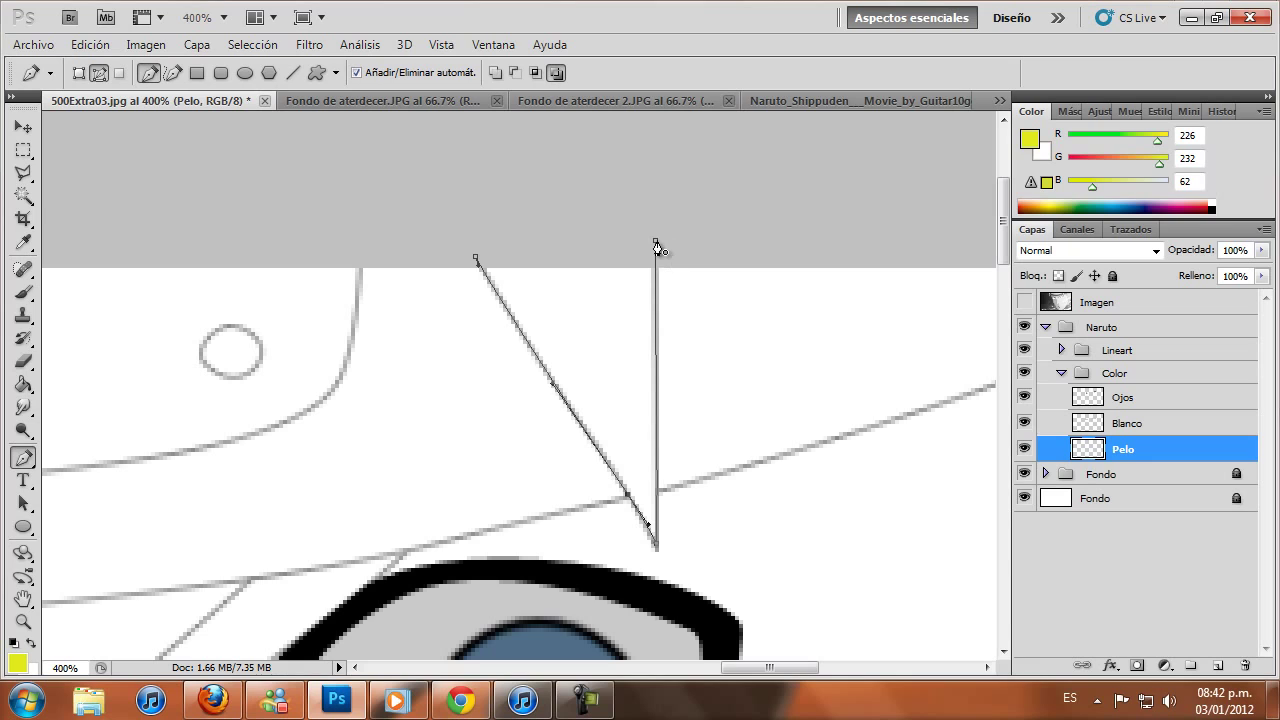
left_click_drag(656, 243, 729, 274)
left_click_drag(768, 667, 841, 667)
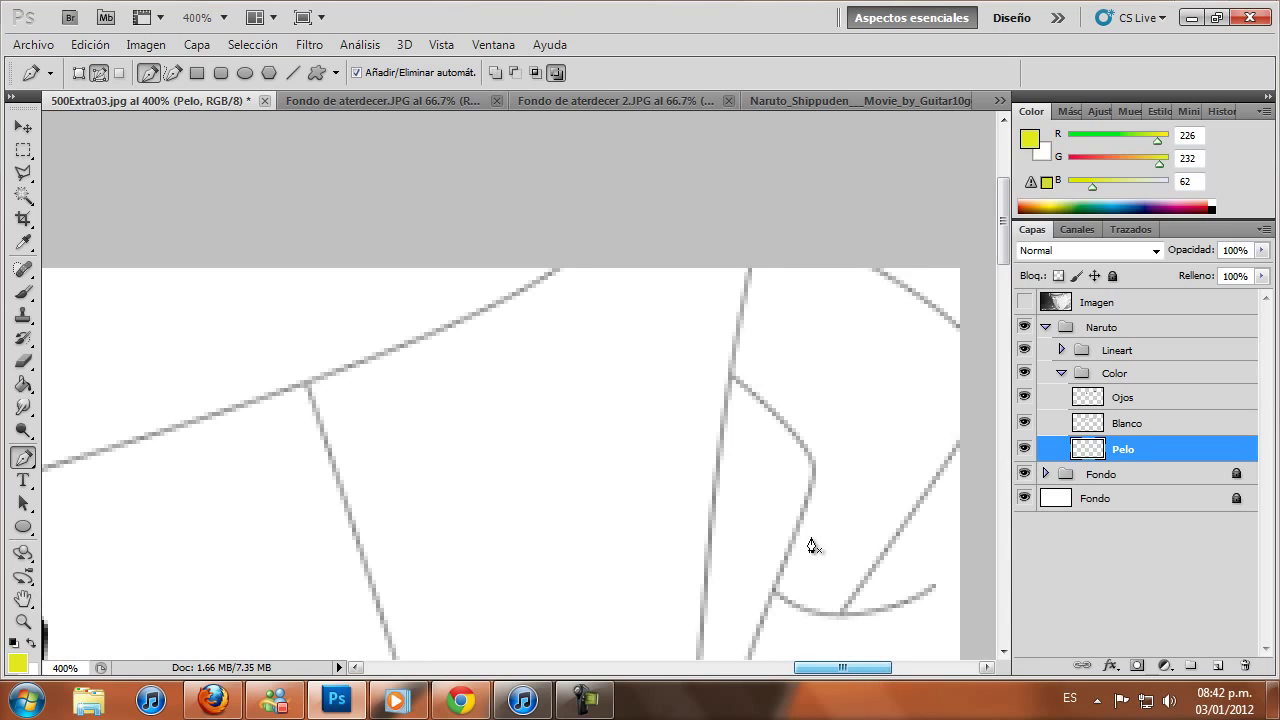
Place the first pen anchors down the hair spike's outline over the right eye
scroll(814, 546, "down", 2)
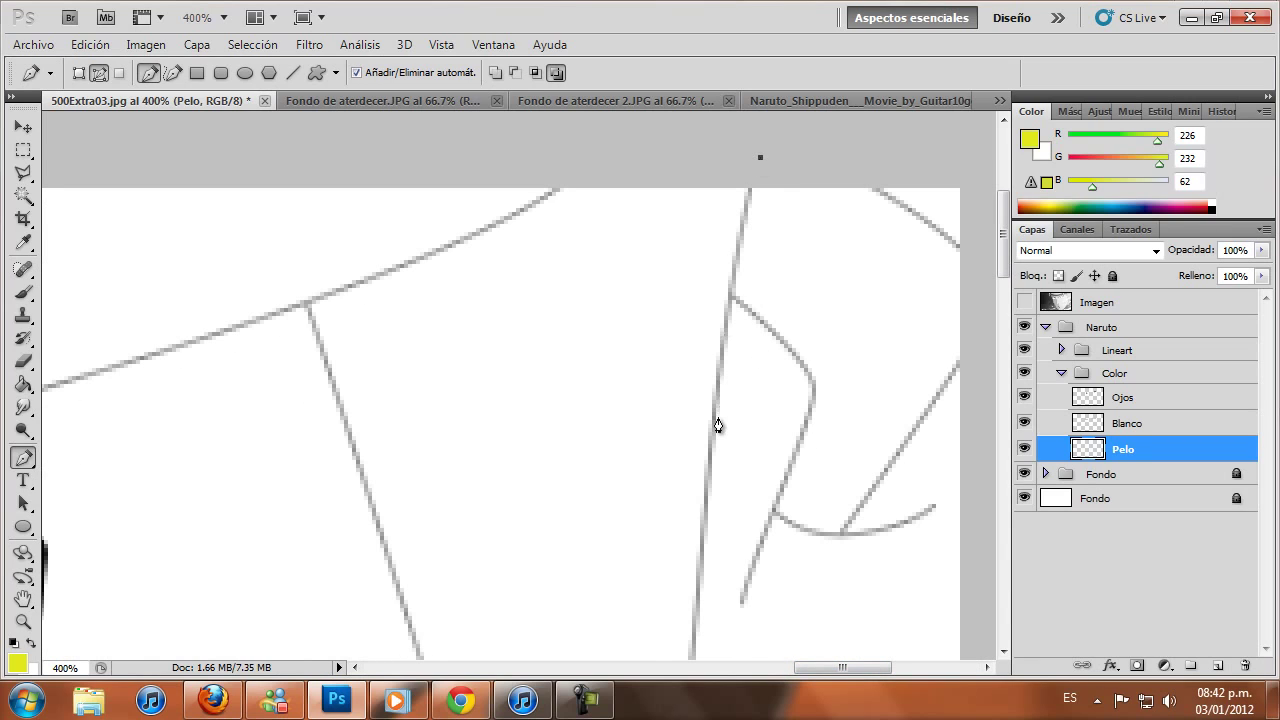
left_click_drag(714, 420, 698, 595)
scroll(697, 600, "down", 3)
scroll(694, 594, "down", 3)
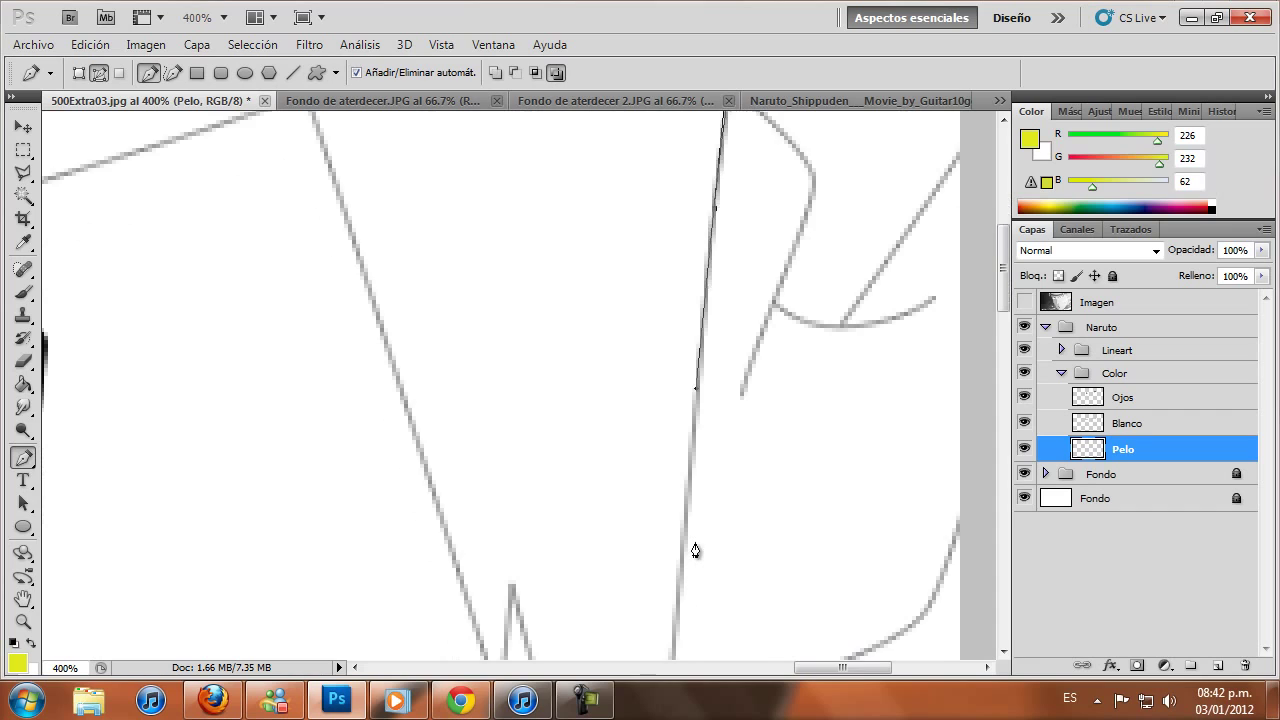
scroll(694, 551, "down", 3)
scroll(683, 551, "down", 3)
scroll(664, 563, "down", 1)
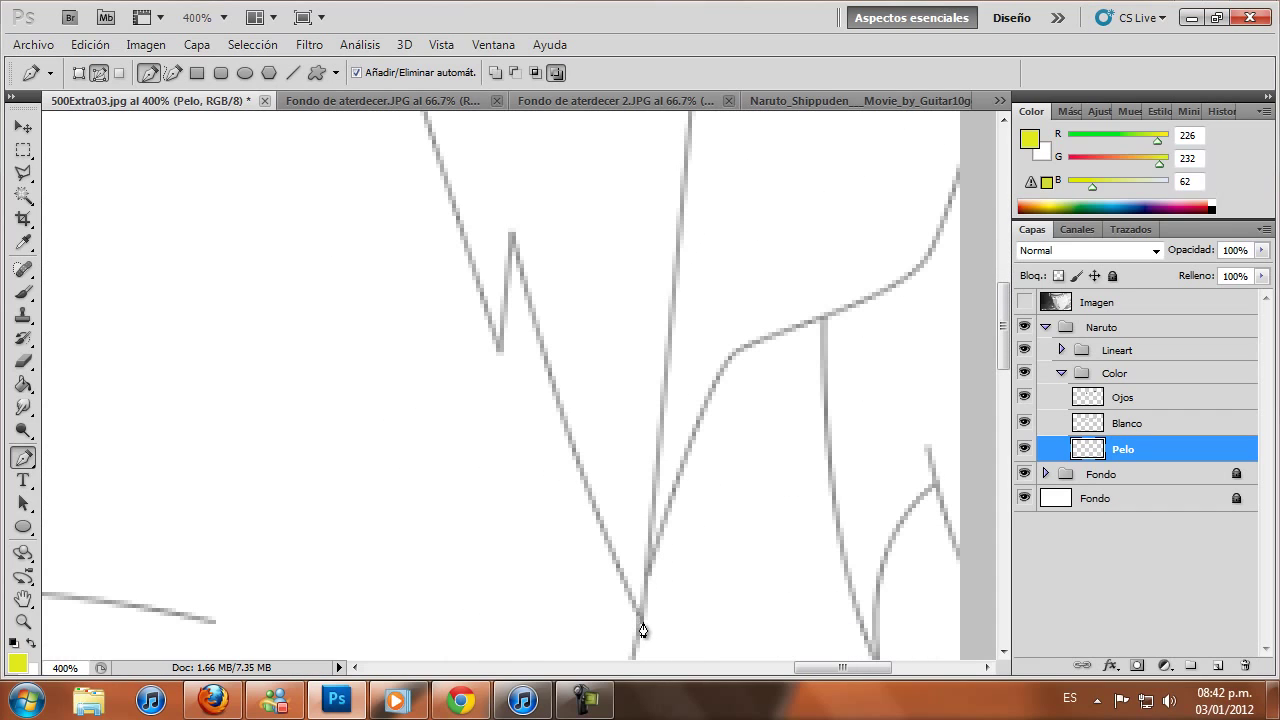
left_click(643, 628)
Extend the path to the spike's tip and curve it down into the spike's notch
scroll(646, 600, "up", 2)
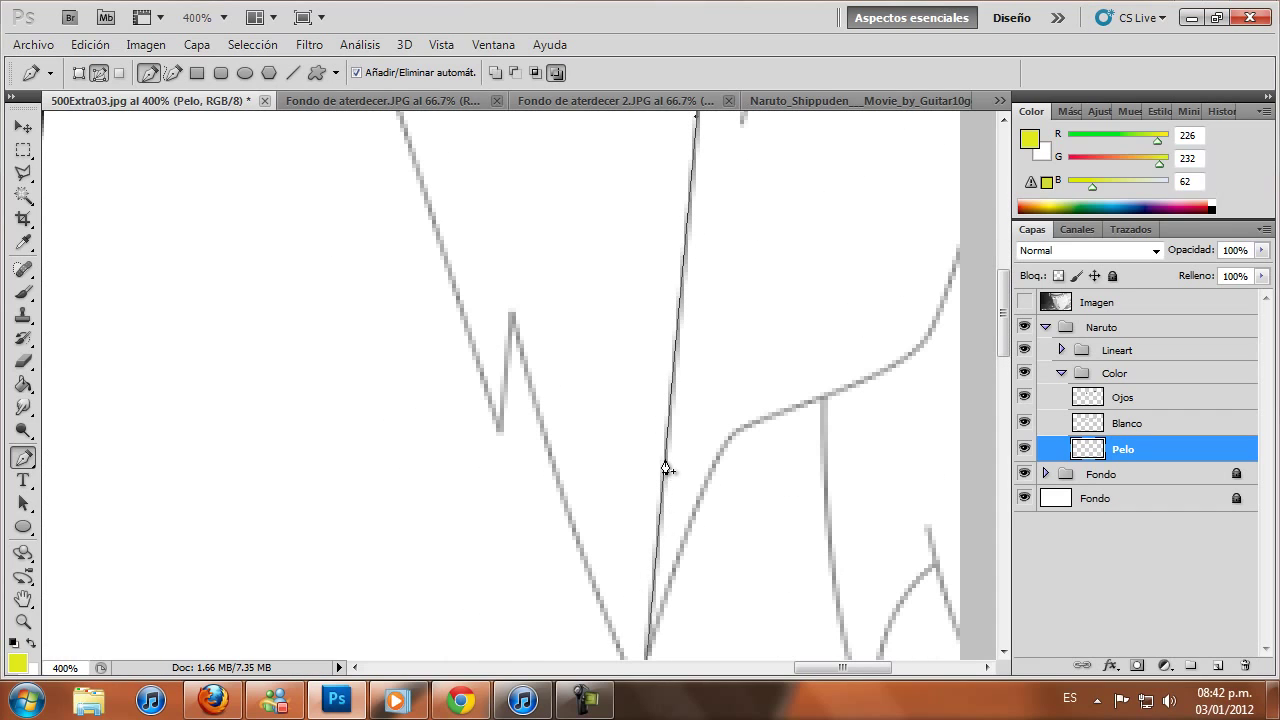
left_click(666, 469)
scroll(514, 290, "down", 3)
left_click(512, 209)
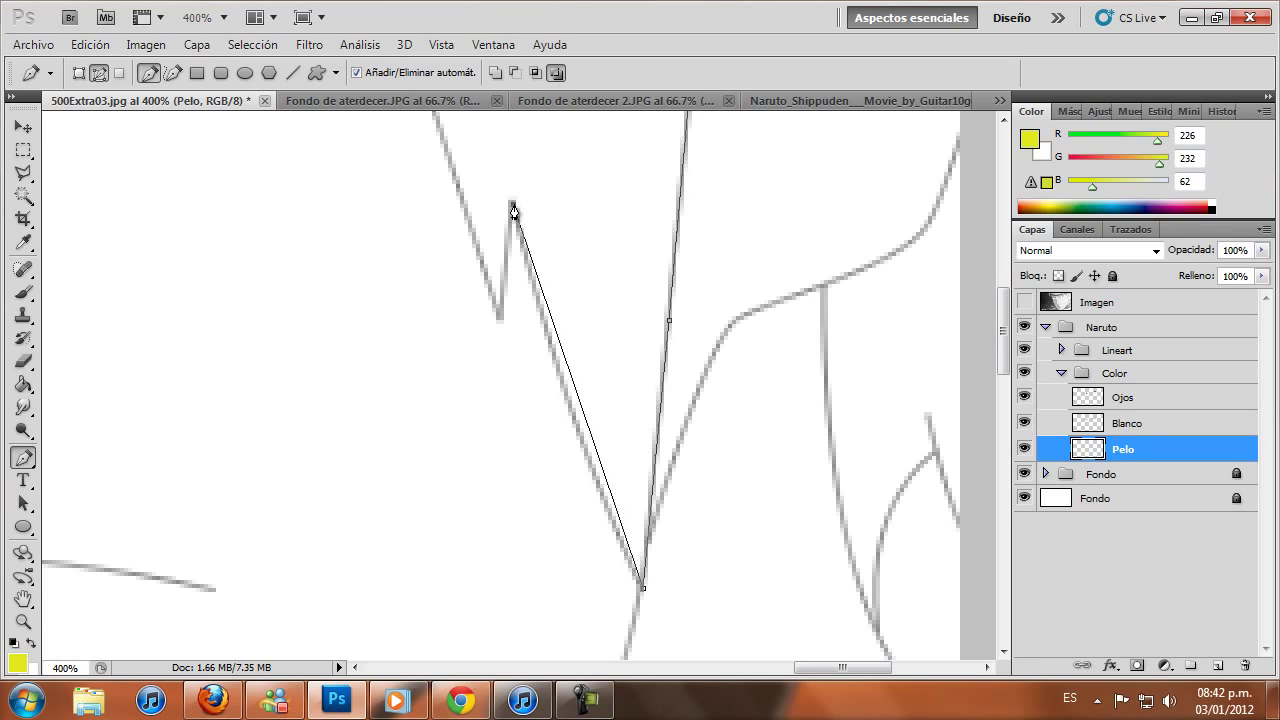
left_click_drag(607, 488, 582, 449)
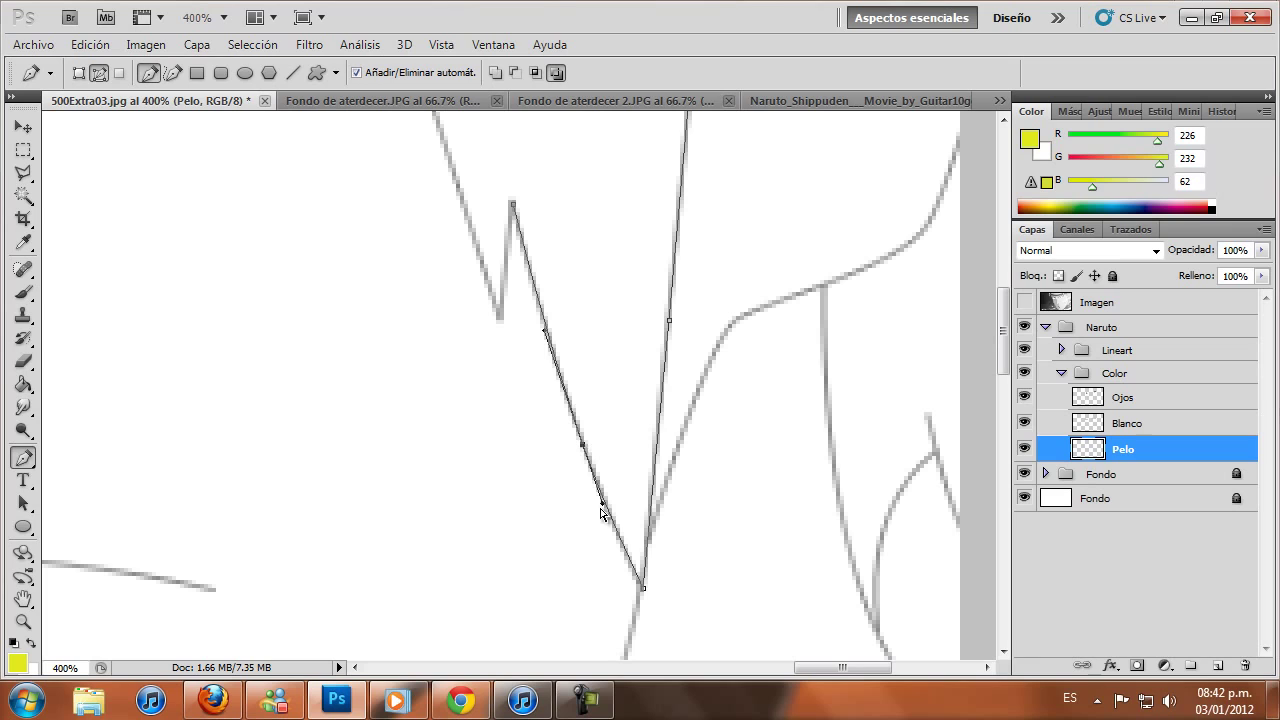
left_click_drag(602, 509, 613, 533)
scroll(475, 310, "up", 1)
left_click(500, 368)
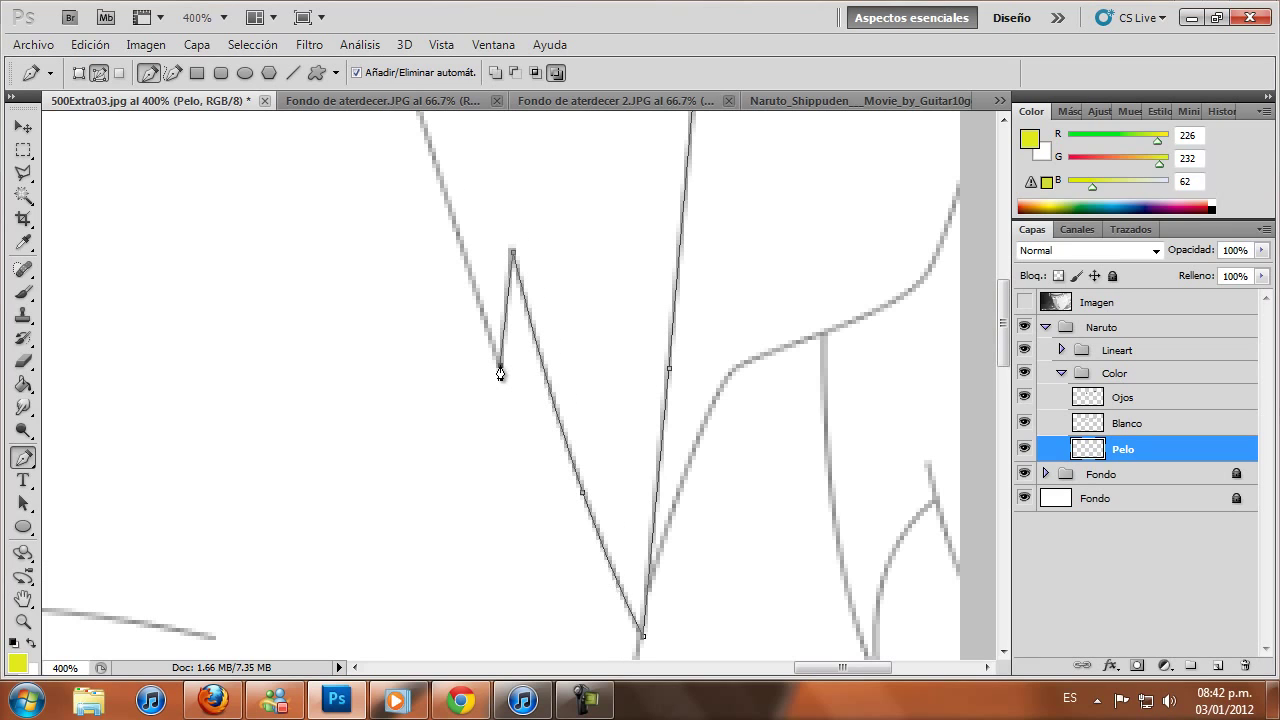
scroll(434, 274, "up", 2)
scroll(426, 275, "up", 1)
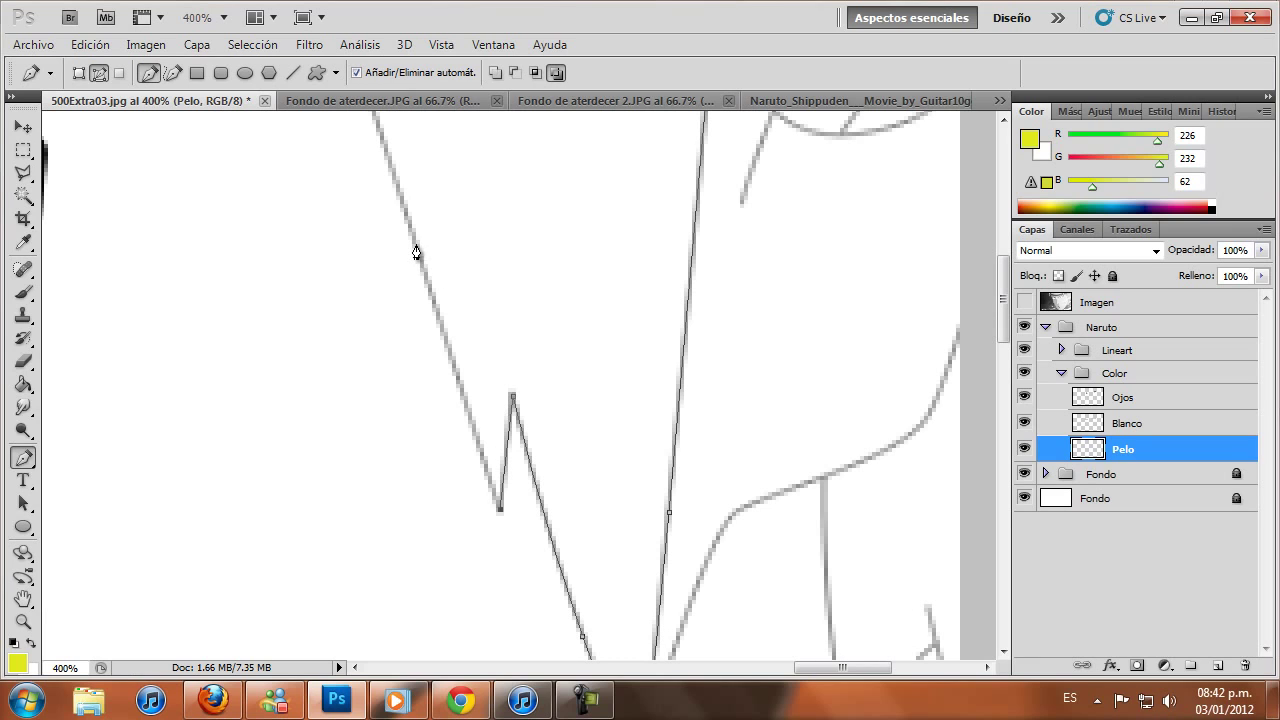
left_click_drag(416, 245, 381, 140)
Reshape the curves along the top hair line and close the path at the top corner
left_click_drag(493, 490, 481, 462)
scroll(349, 251, "up", 1)
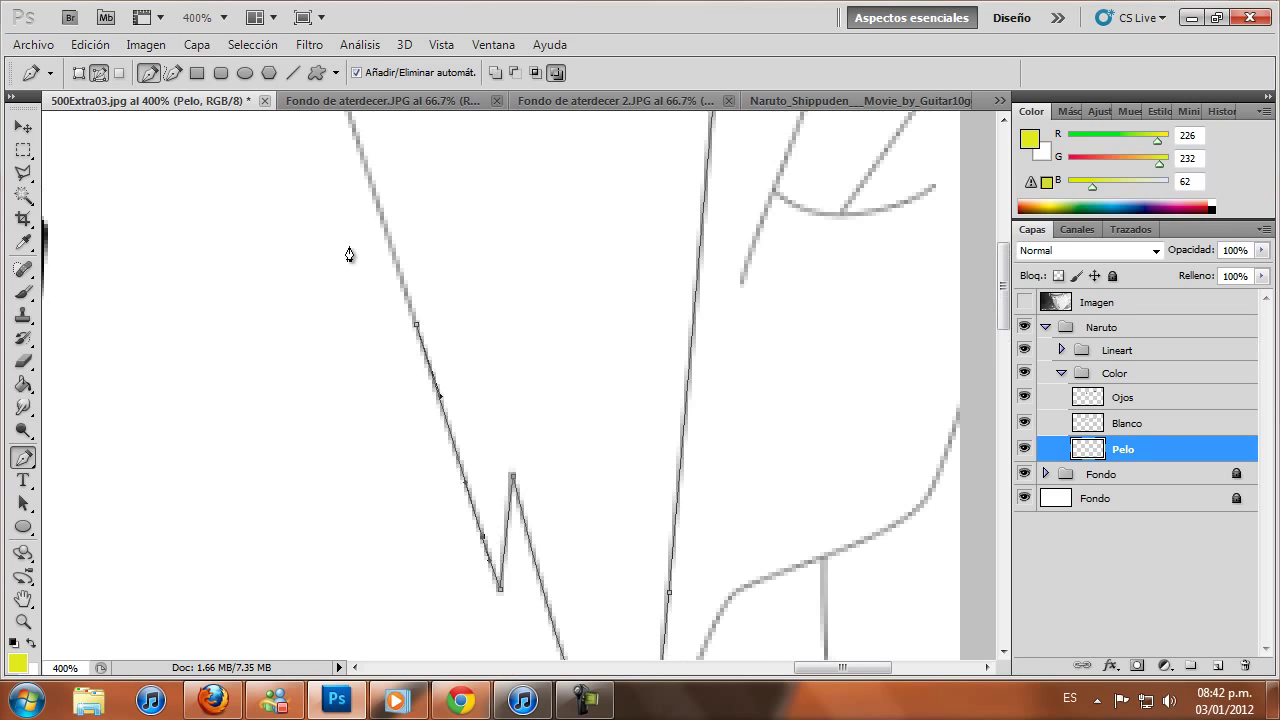
scroll(314, 228, "up", 3)
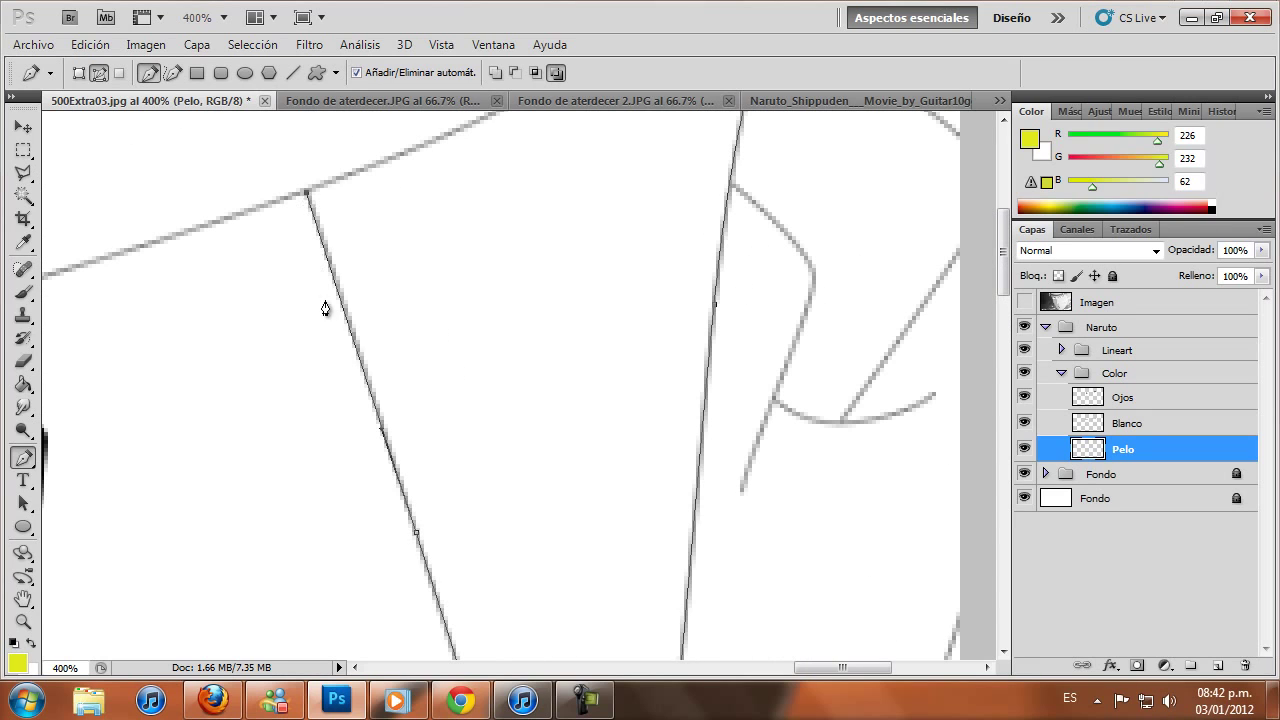
left_click_drag(343, 312, 342, 303)
scroll(343, 305, "up", 1)
scroll(343, 305, "up", 1)
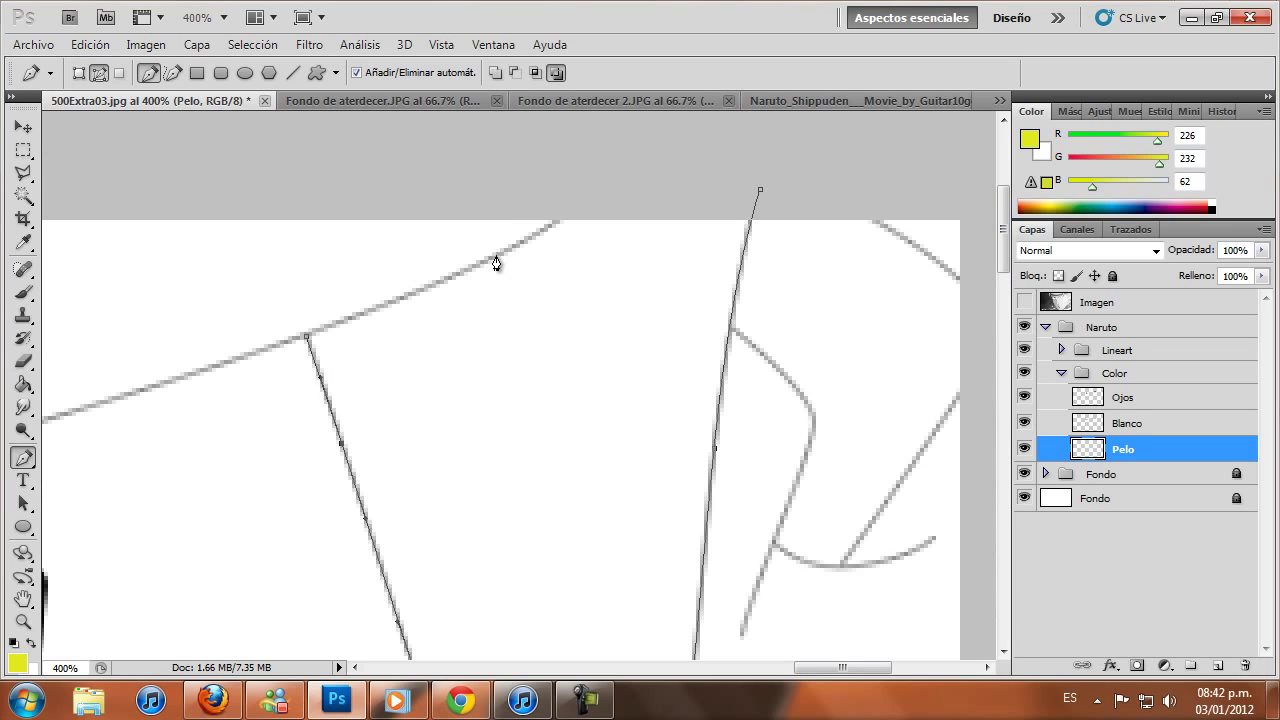
left_click_drag(497, 262, 587, 197)
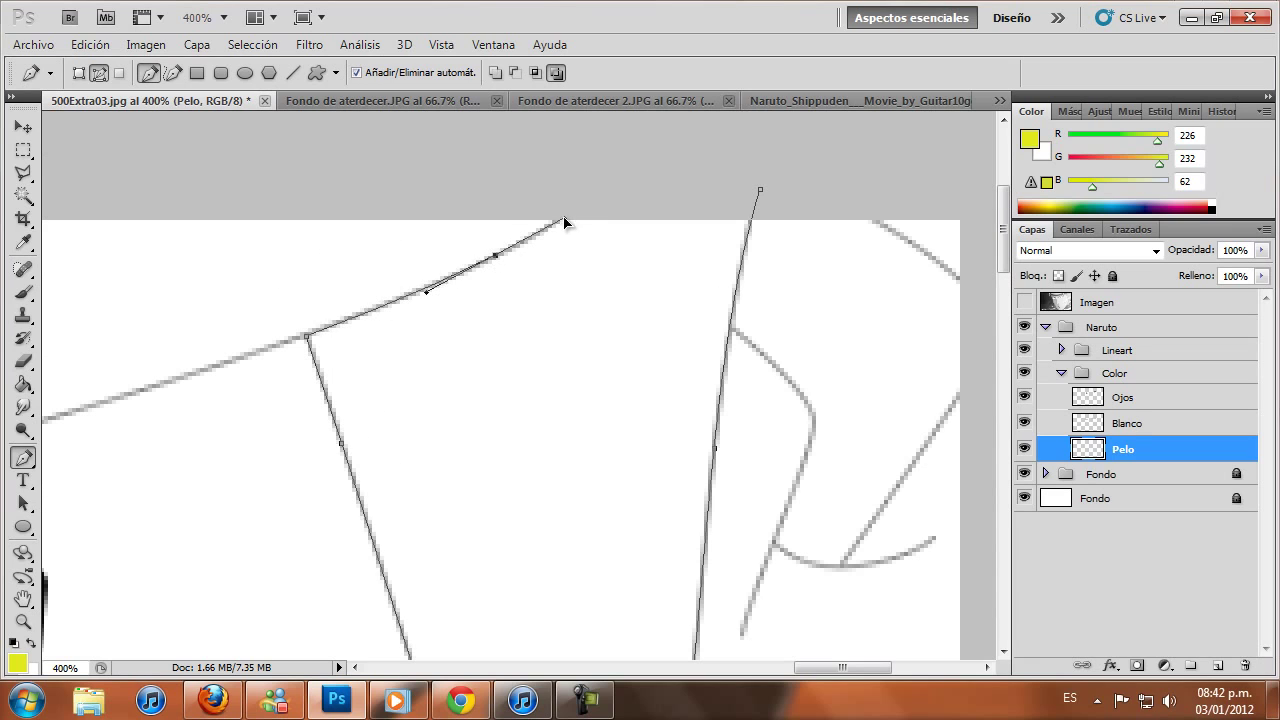
left_click(507, 253)
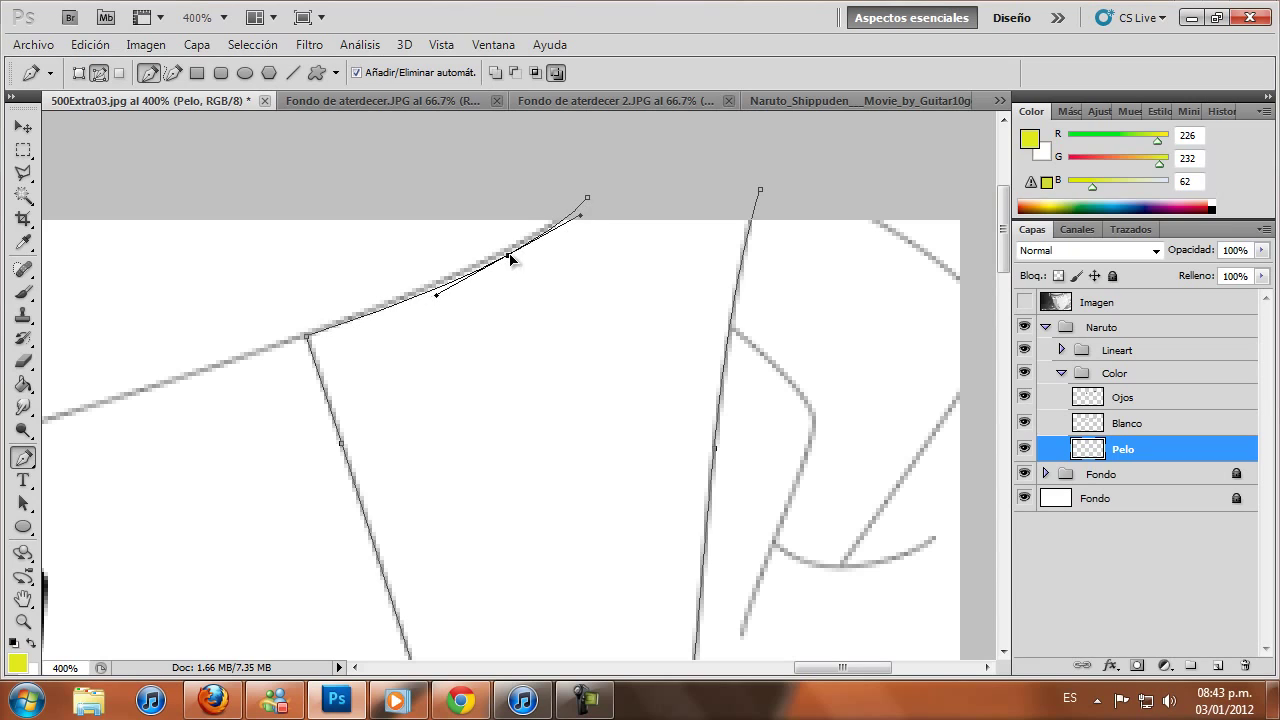
left_click(306, 337)
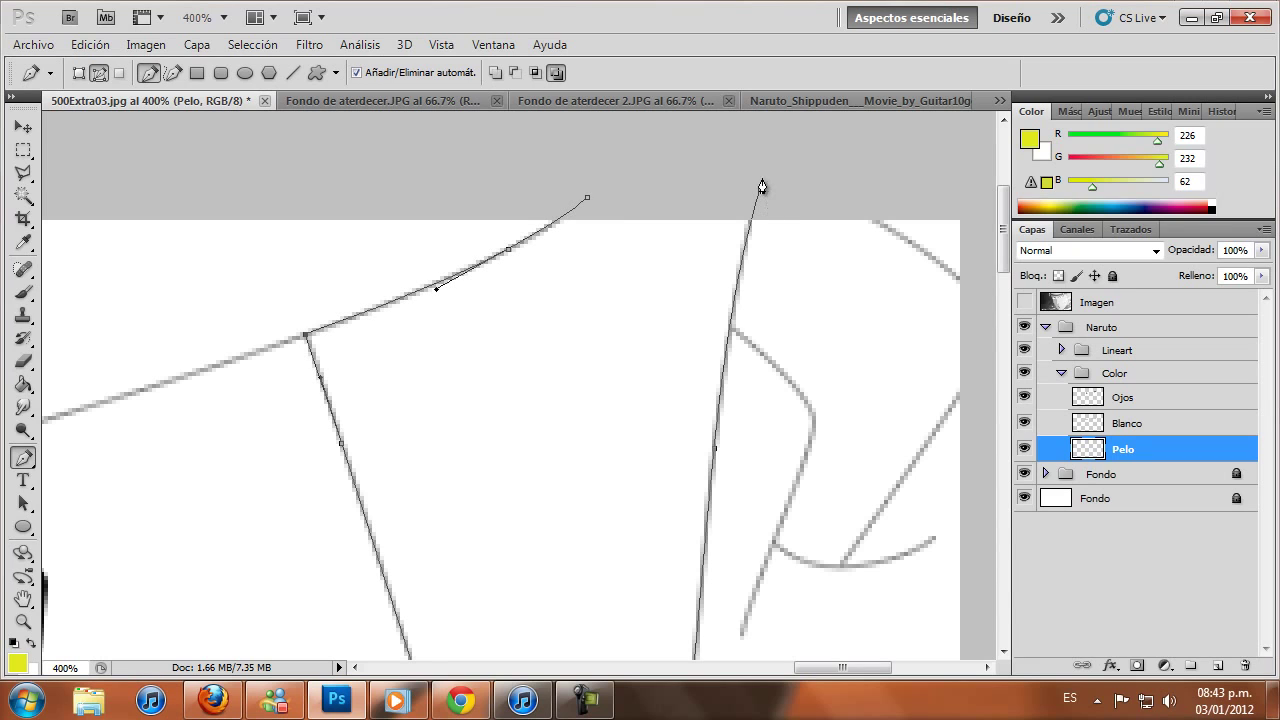
left_click_drag(762, 186, 775, 255)
left_click(24, 621)
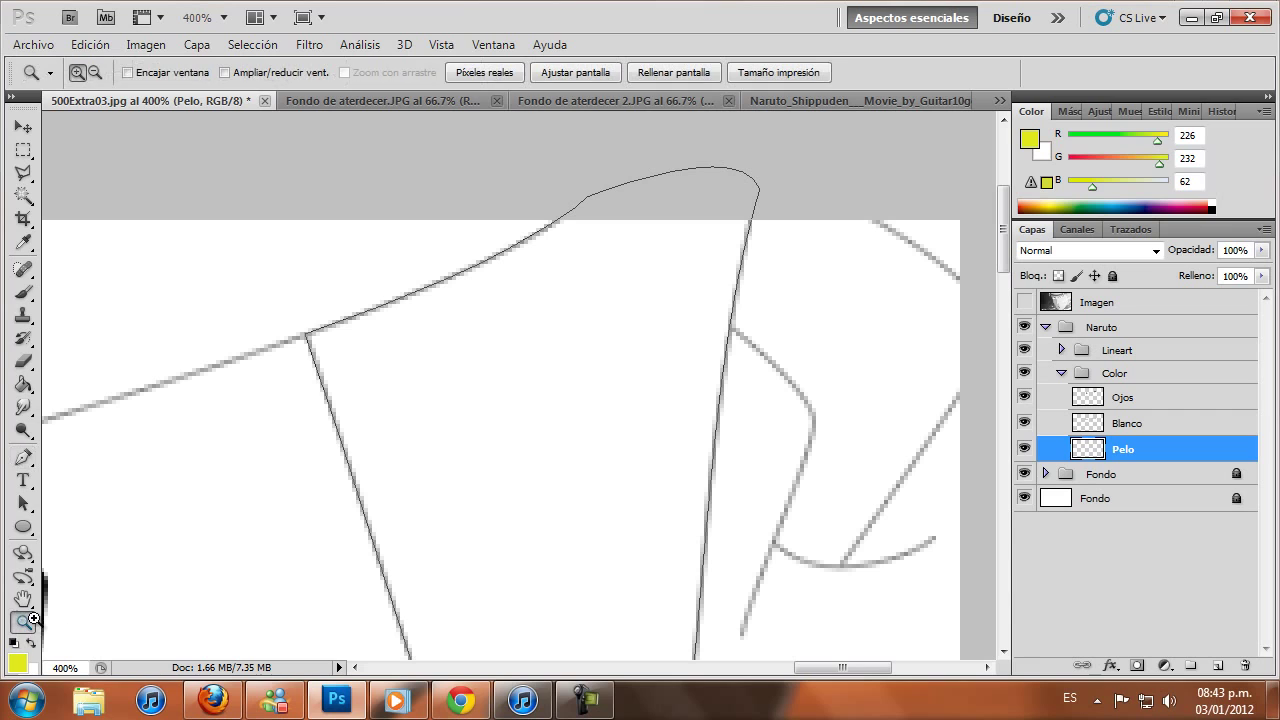
Reset to actual pixels, then zoom to 500% on the right-side hair strand
left_click(484, 72)
scroll(868, 651, "down", 2)
scroll(868, 651, "down", 2)
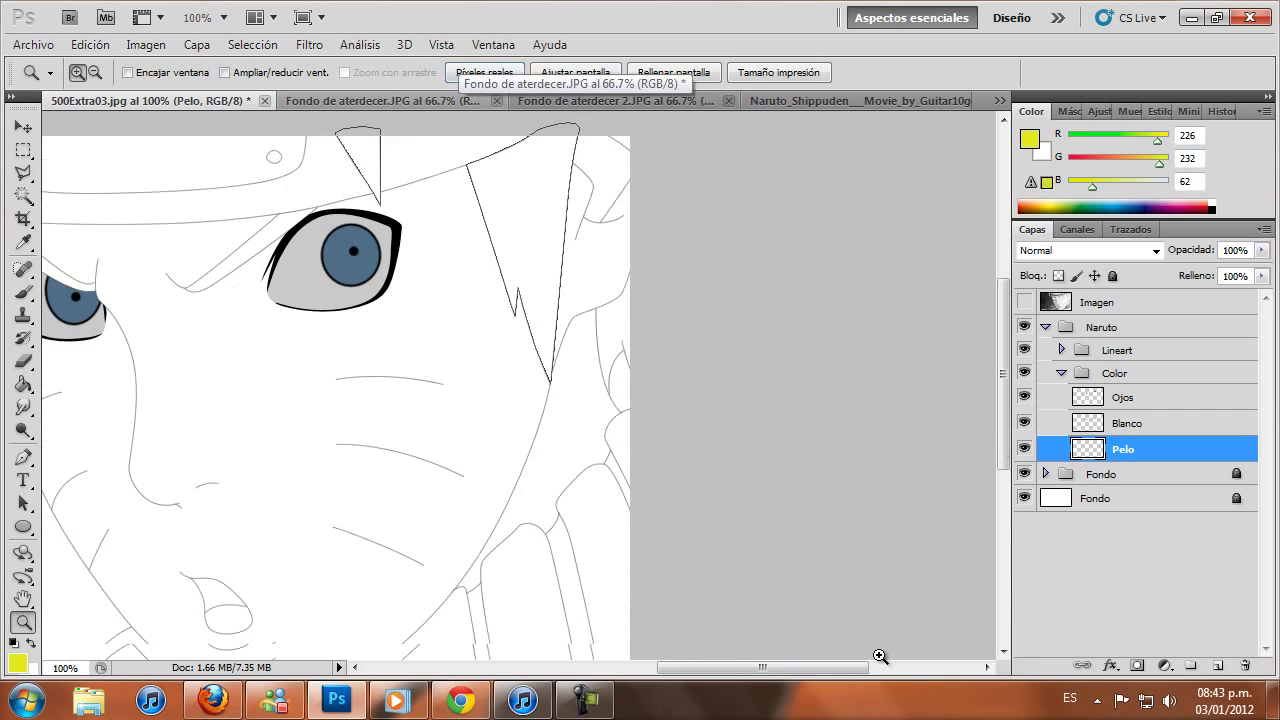
scroll(880, 656, "down", 1)
left_click(634, 265)
left_click(303, 331)
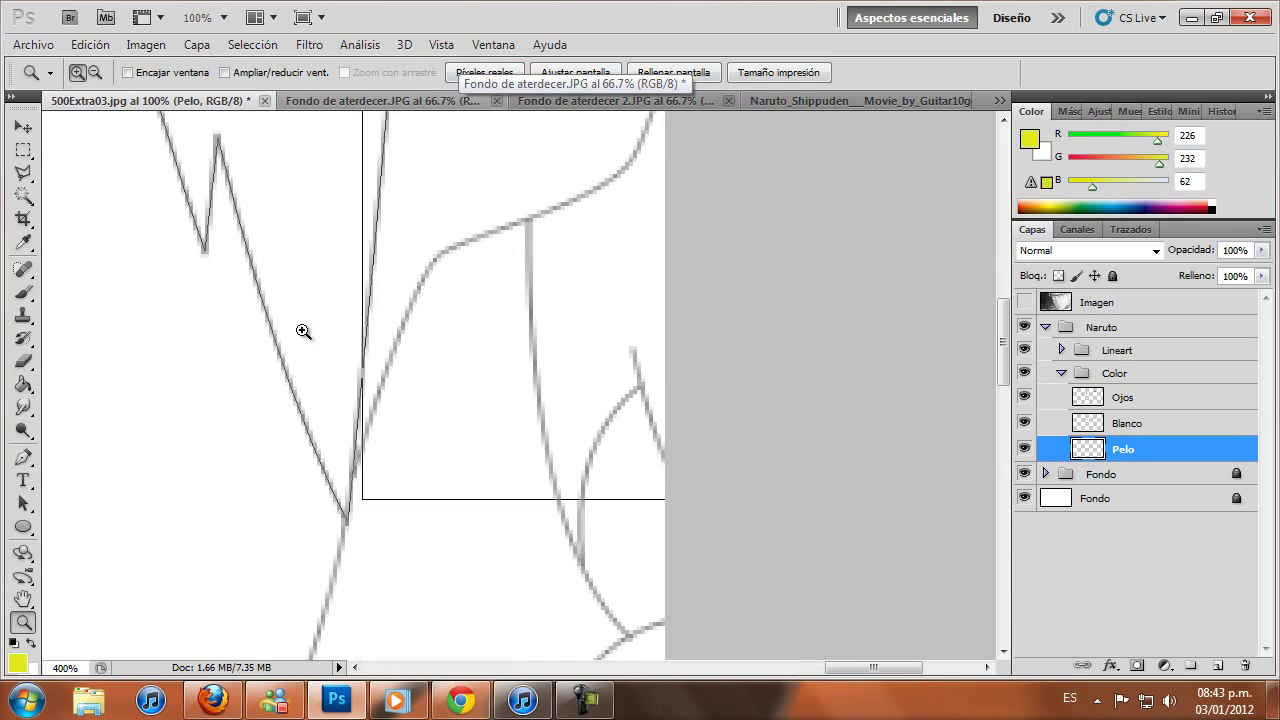
left_click(24, 457)
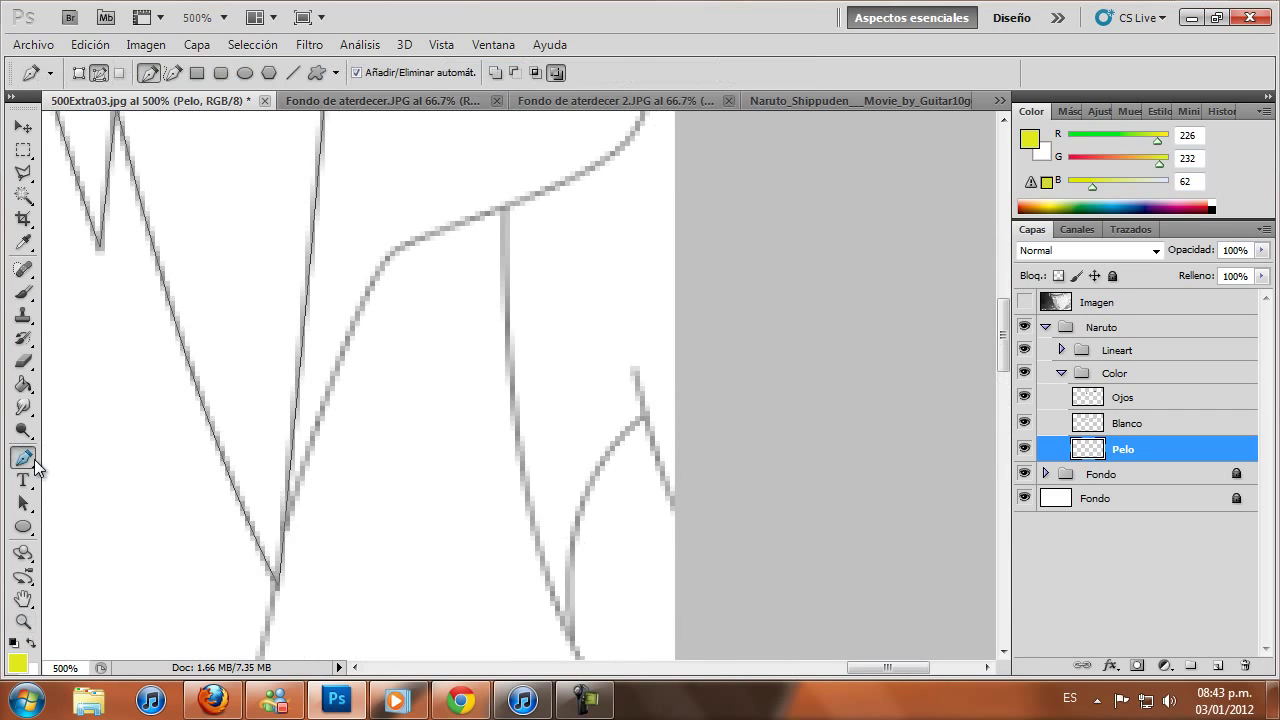
Start a new path at the line junction and trace down and up the strand to the spike tip
left_click(505, 207)
left_click_drag(522, 463, 546, 592)
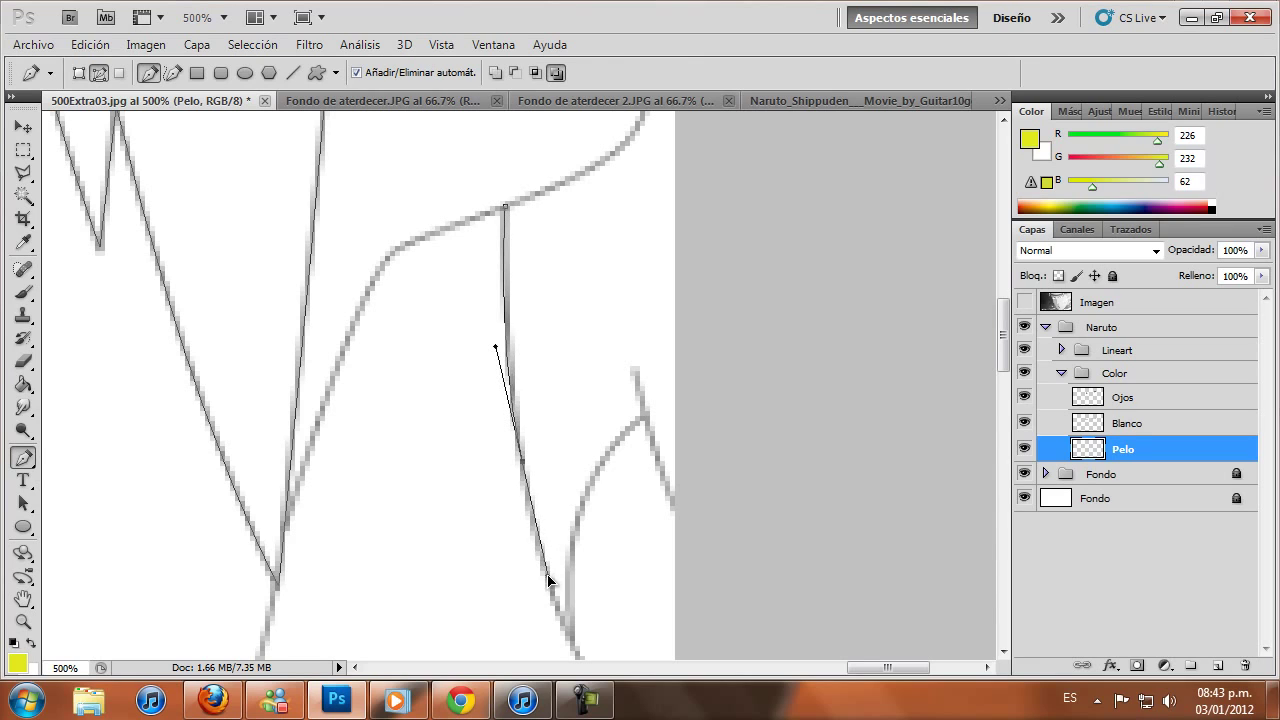
scroll(546, 597, "down", 2)
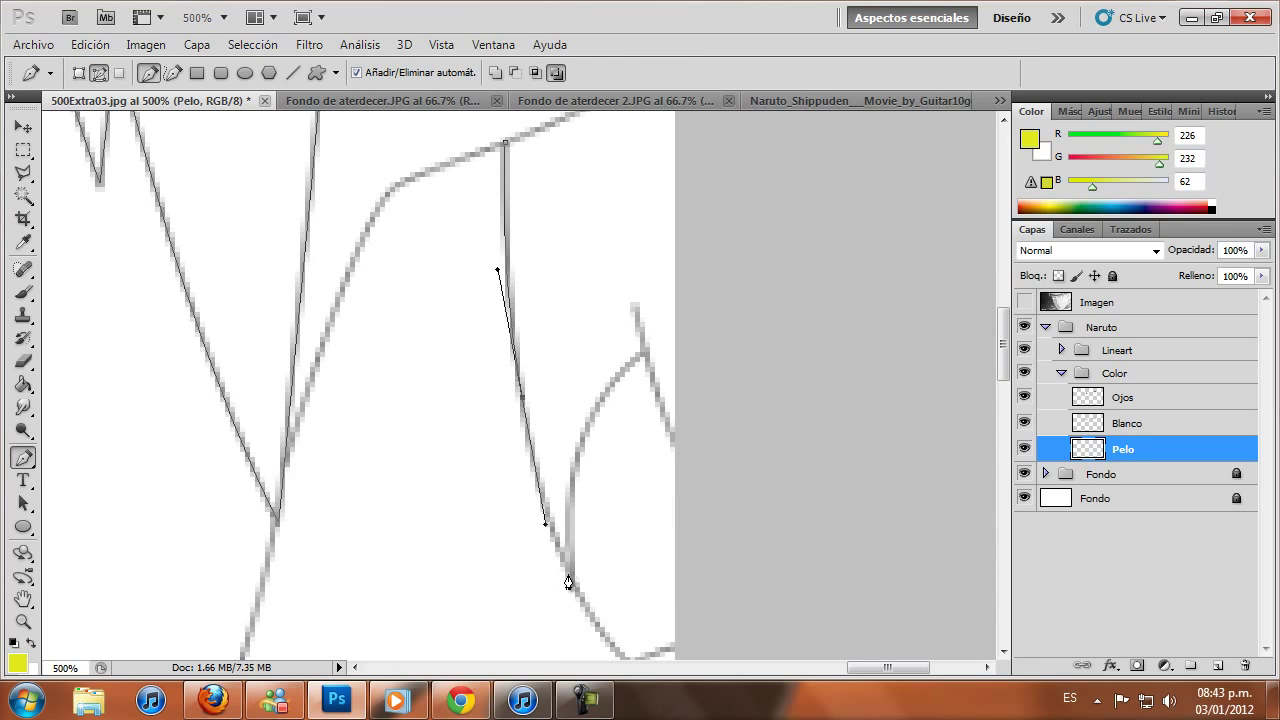
left_click(568, 582)
left_click_drag(604, 395, 638, 360)
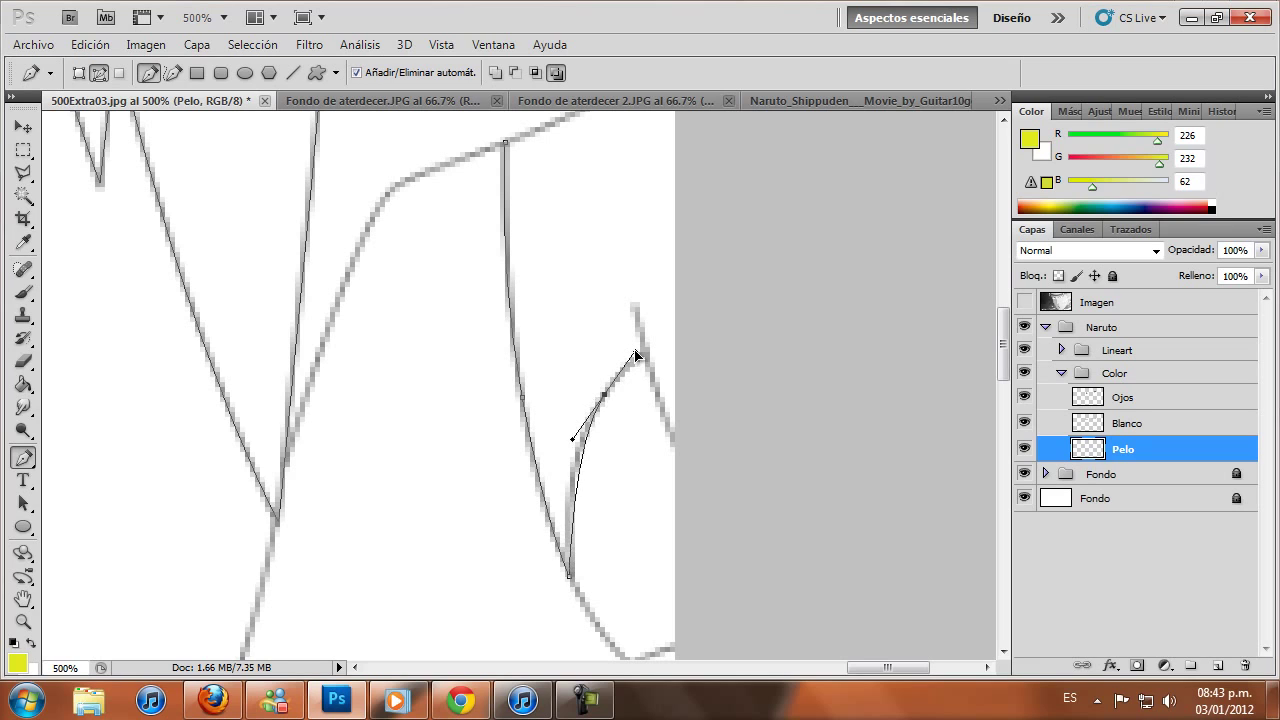
left_click(577, 486)
left_click(639, 356)
mouse_move(681, 453)
left_mouse_down()
mouse_move(693, 473)
mouse_move(697, 458)
mouse_move(675, 462)
left_mouse_up()
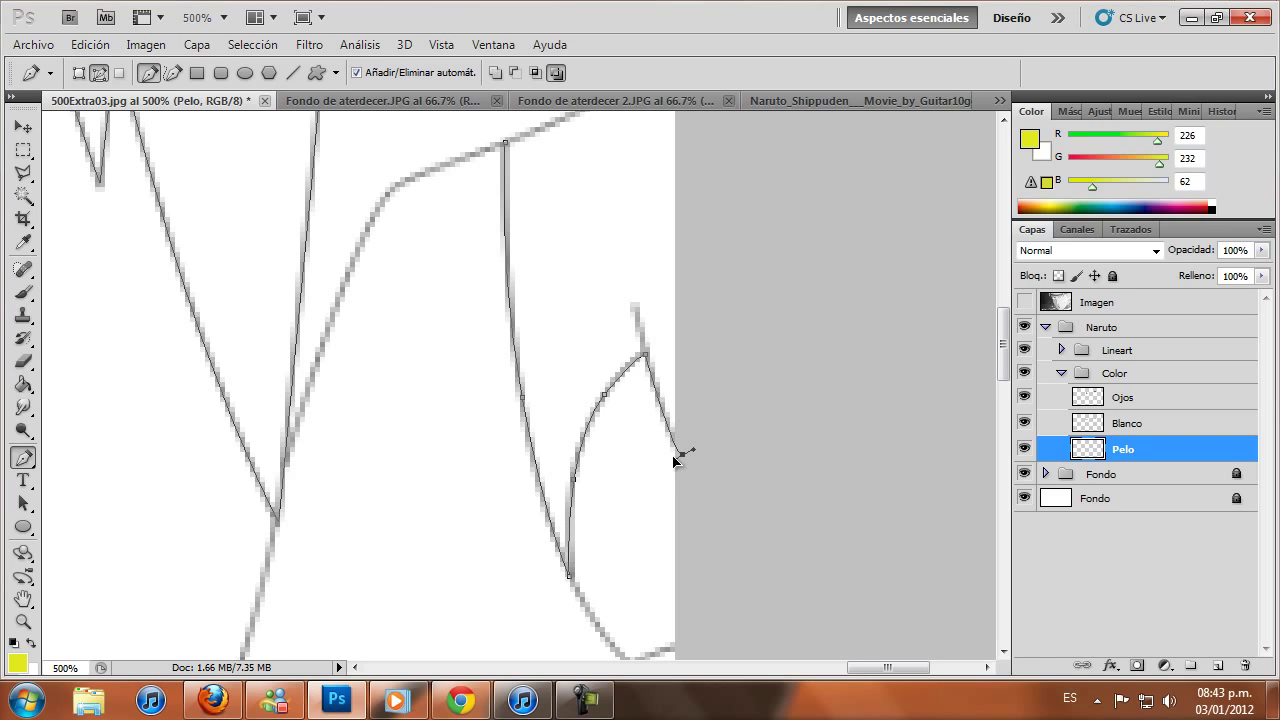
Add anchors up the strand's right side and close the path on the starting anchor
left_click(711, 290)
scroll(711, 288, "up", 1)
scroll(711, 286, "up", 1)
left_click(707, 257)
scroll(697, 214, "up", 1)
left_click(695, 196)
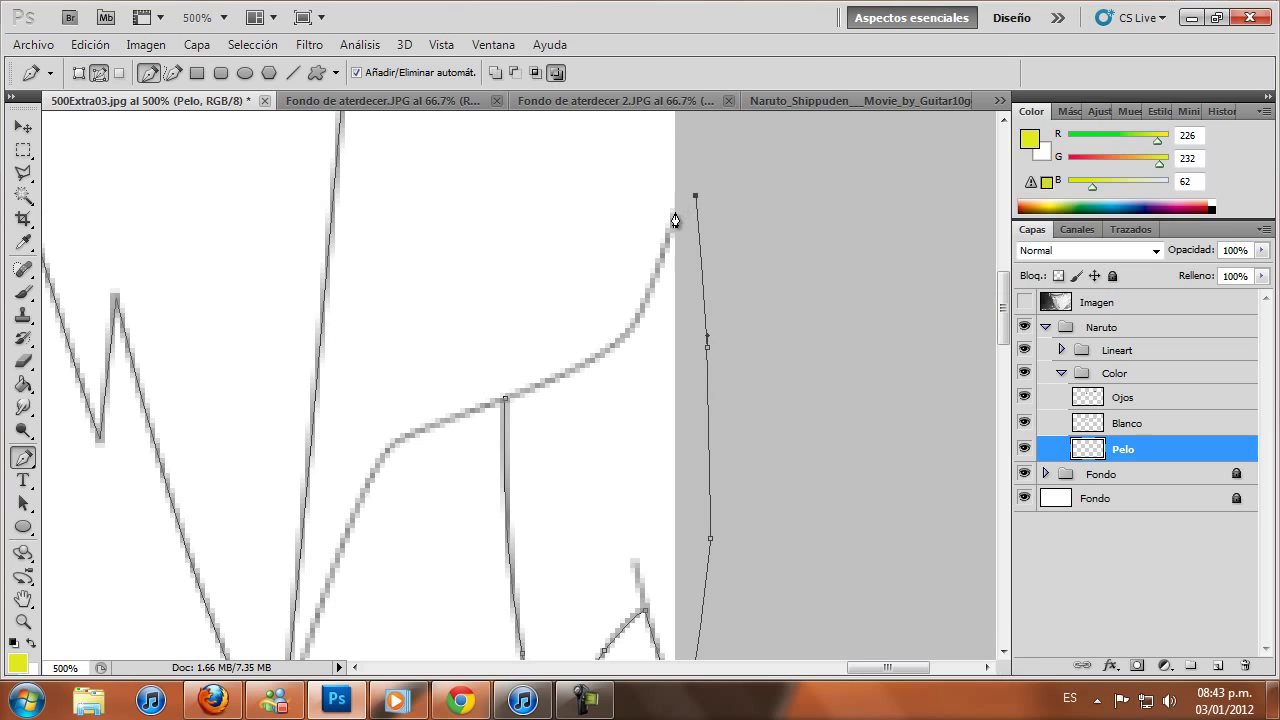
mouse_move(611, 348)
left_mouse_down()
mouse_move(568, 392)
mouse_move(565, 377)
left_mouse_up()
left_click_drag(506, 407, 557, 381)
left_click_drag(662, 279, 655, 288)
left_click(23, 621)
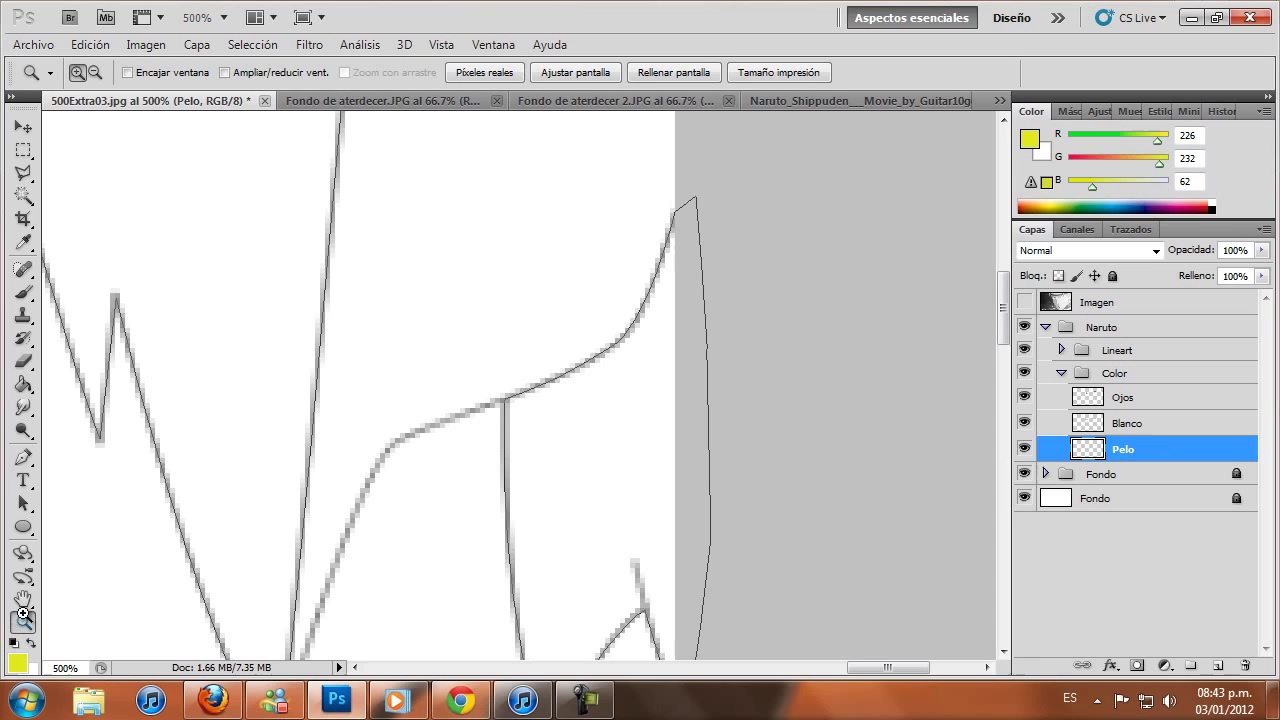
left_click(484, 72)
Fill the hair paths with yellow and delete the path outlines
left_click(575, 72)
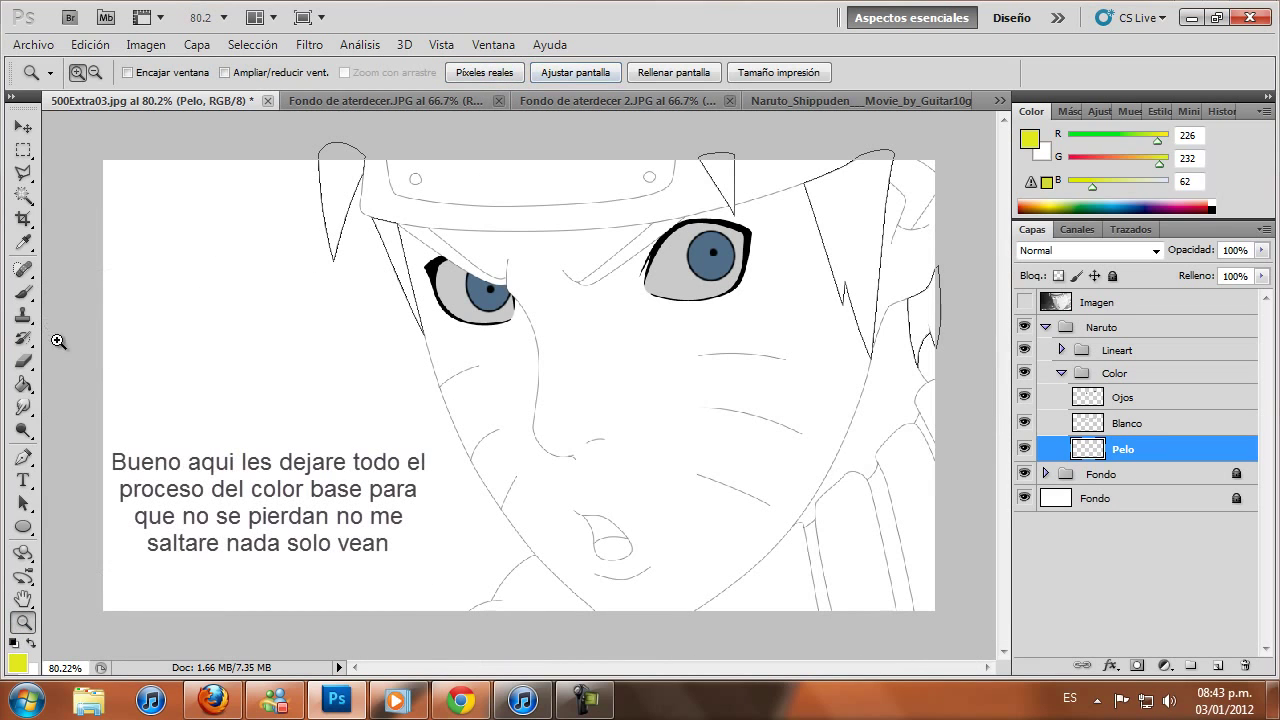
left_click(23, 457)
right_click(755, 325)
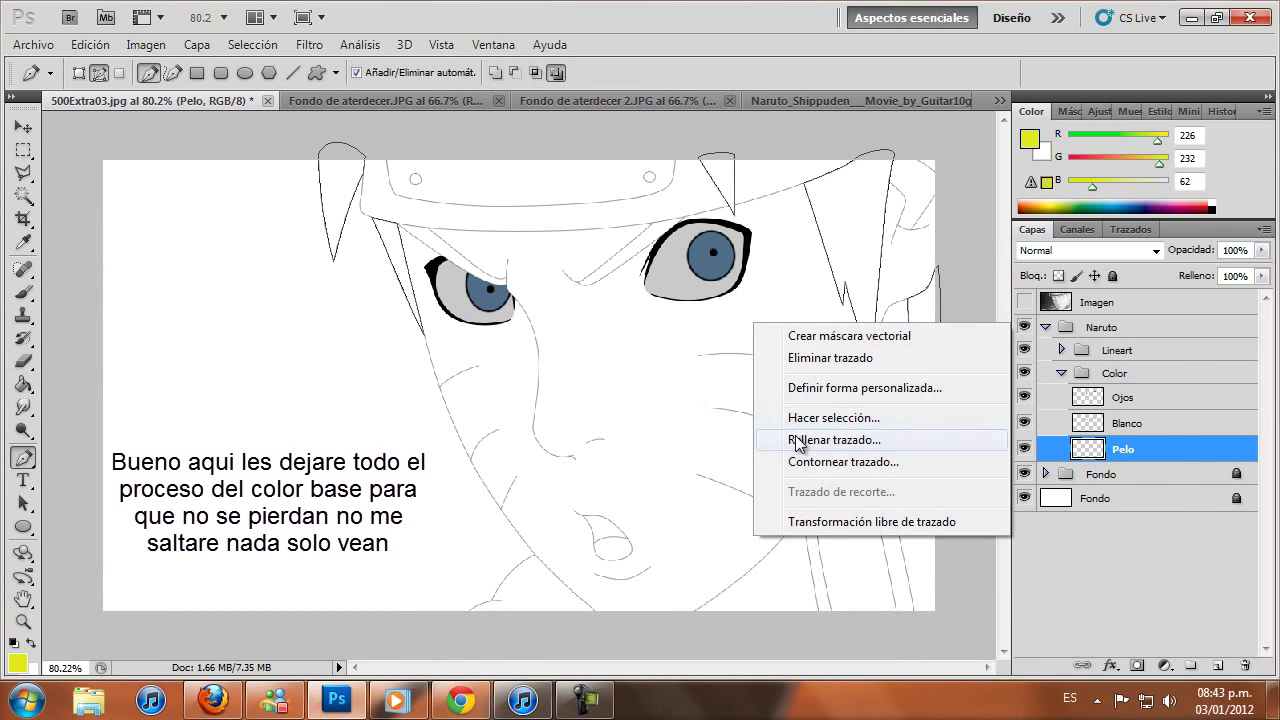
left_click(798, 440)
left_click(1124, 288)
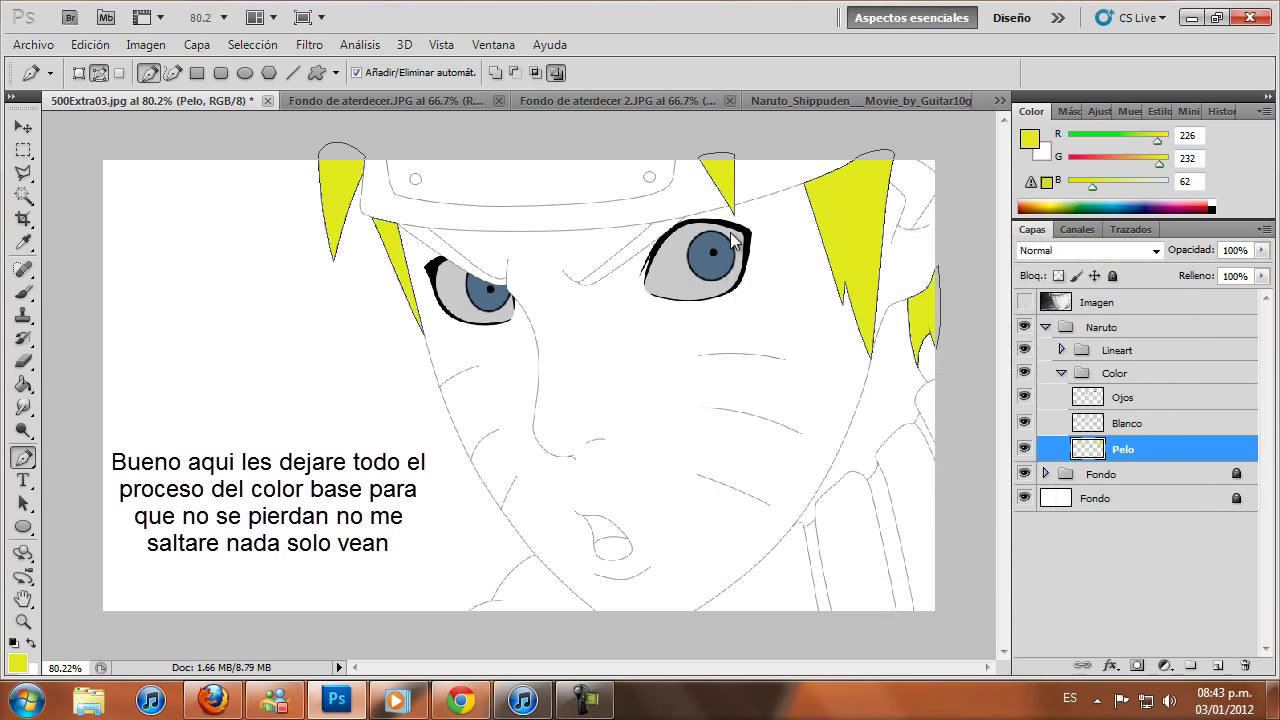
right_click(735, 240)
left_click(770, 277)
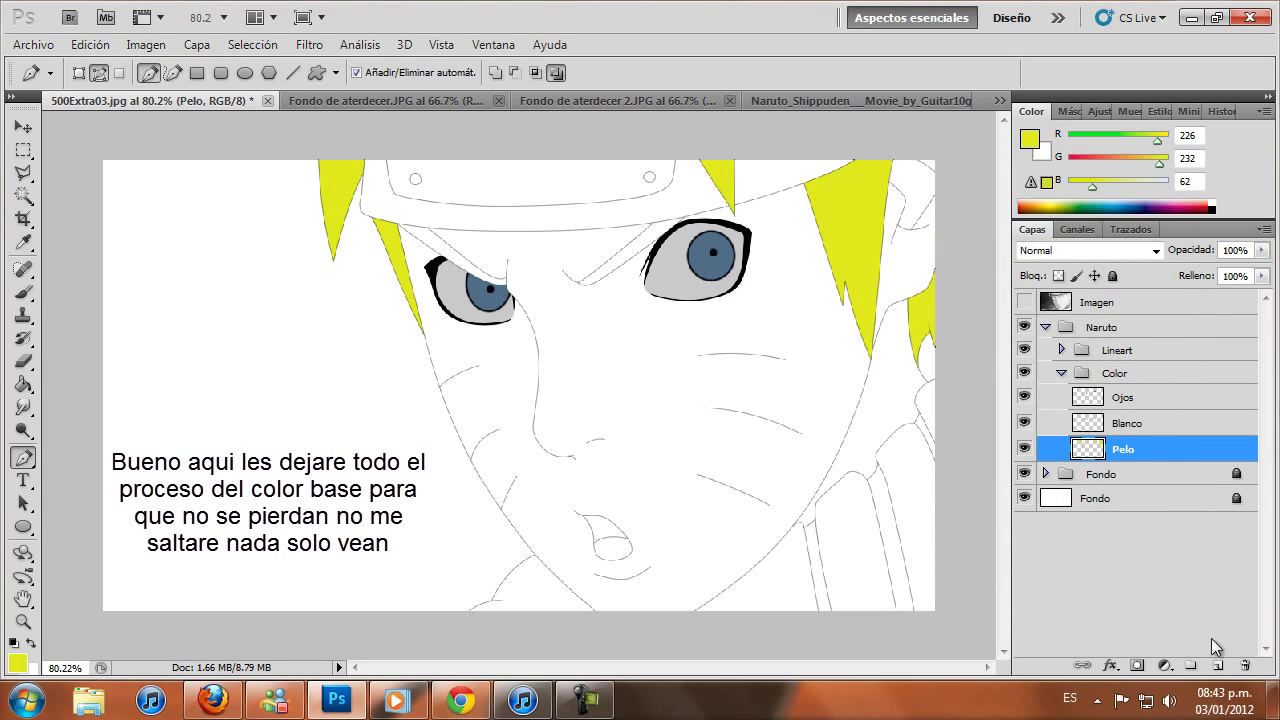
Add a new layer below Pelo and name it Cejas
left_click(1218, 665)
left_click_drag(1148, 455, 1148, 478)
double_click(1131, 476)
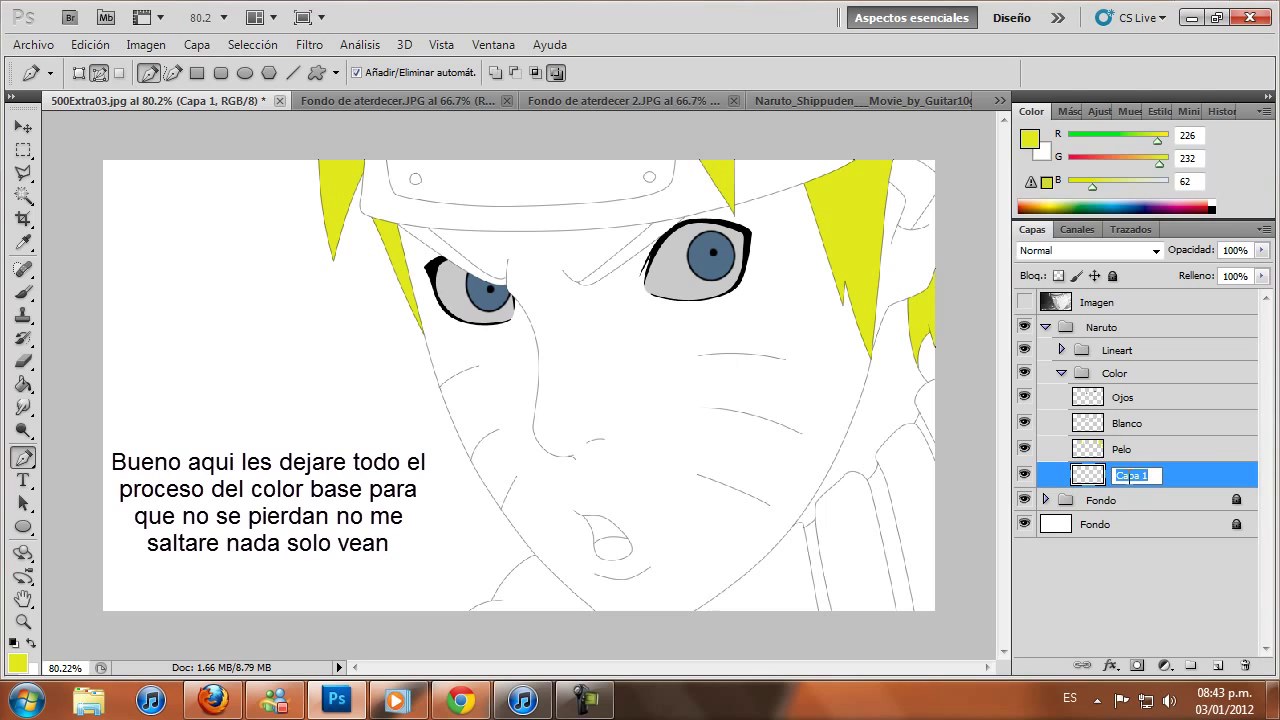
key("BackSpace")
key("Return")
Sample the reference hair's orange (200/150/51) as the paint colour
left_click(859, 99)
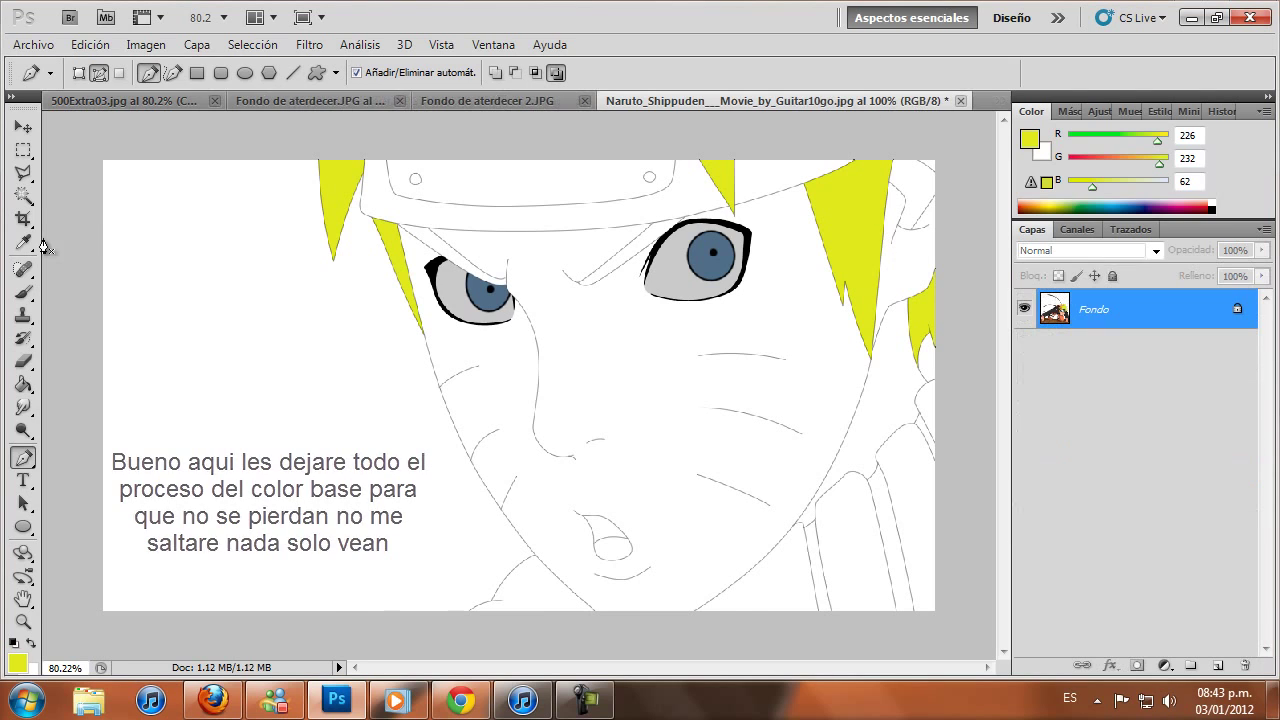
left_click(24, 243)
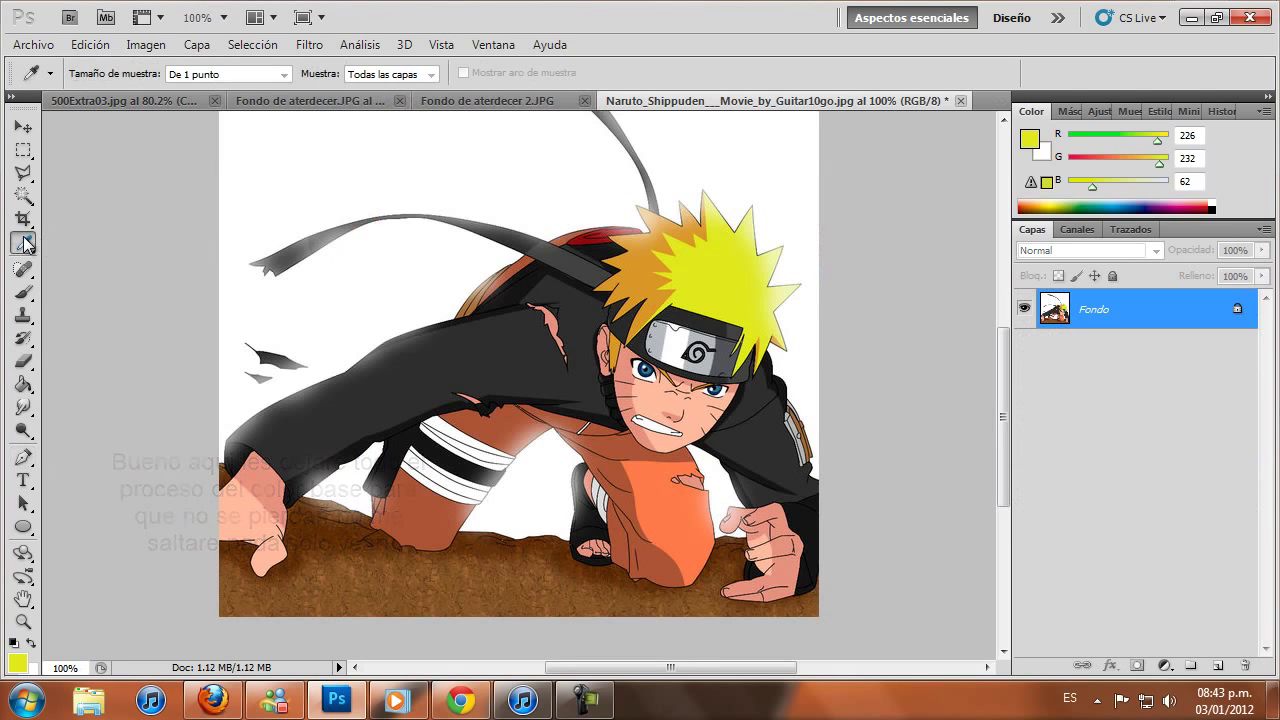
left_click(653, 260)
Return to the lineart document and zoom in on the left eyebrow
left_click(127, 99)
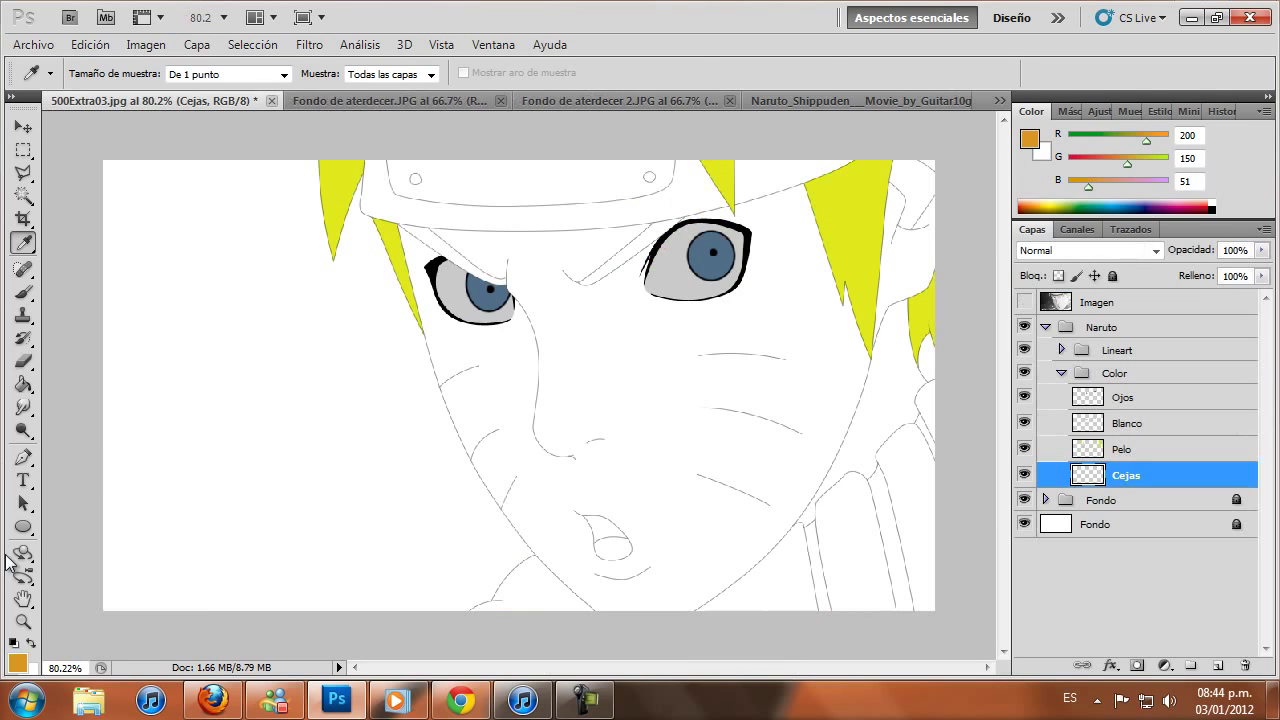
key("z")
left_click(487, 264)
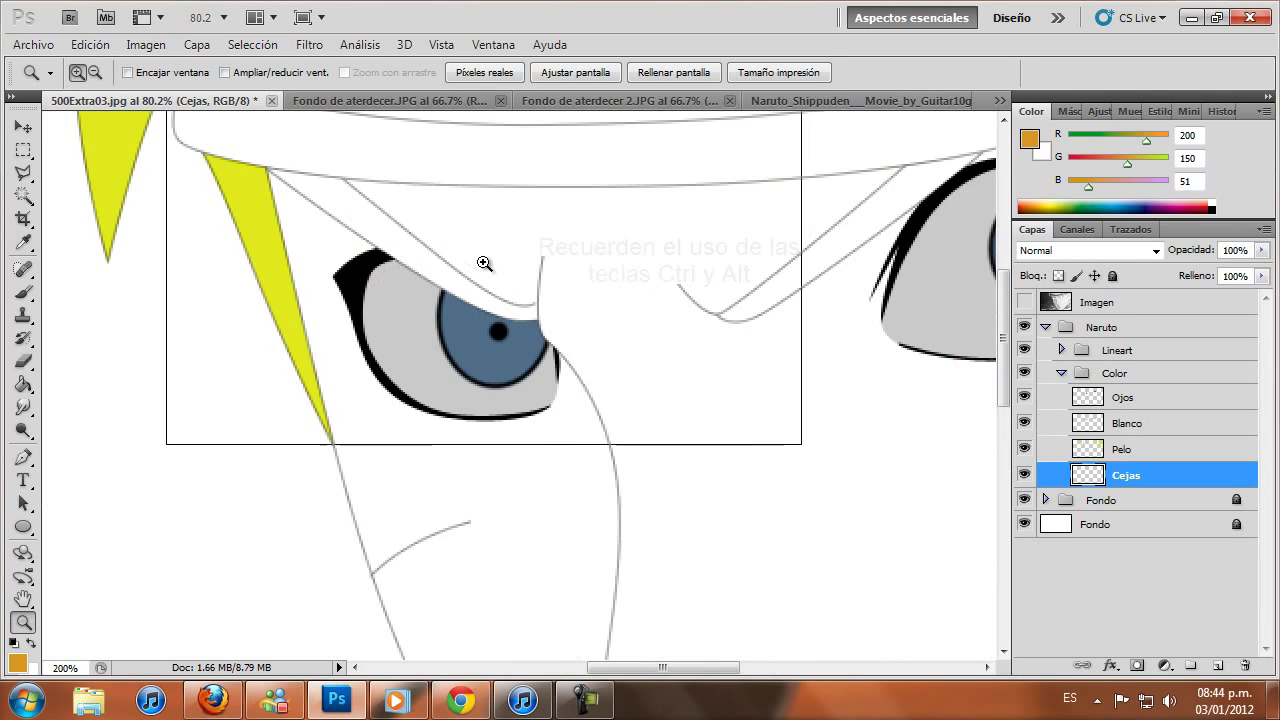
left_click(487, 264)
left_click(262, 217)
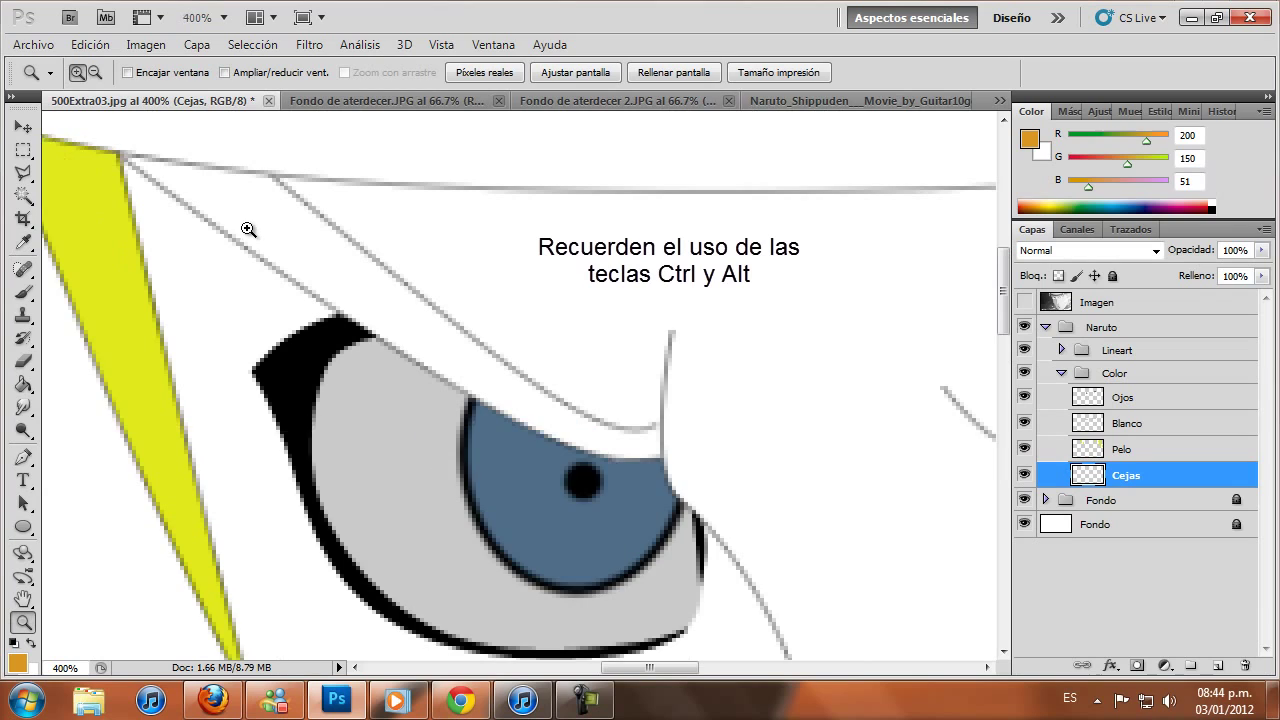
left_click(249, 223)
left_click(27, 460)
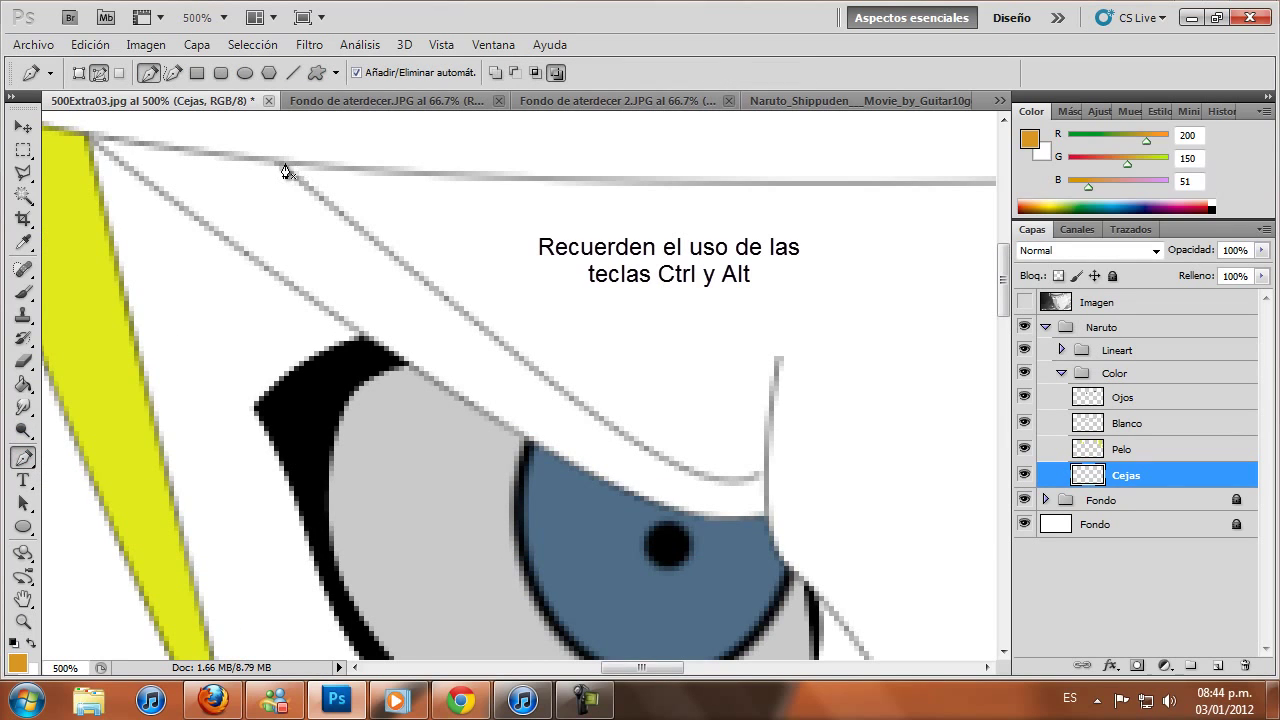
Trace the left eyebrow's upper edge, its end, and its lower edge with curved anchors
left_click_drag(446, 298, 510, 344)
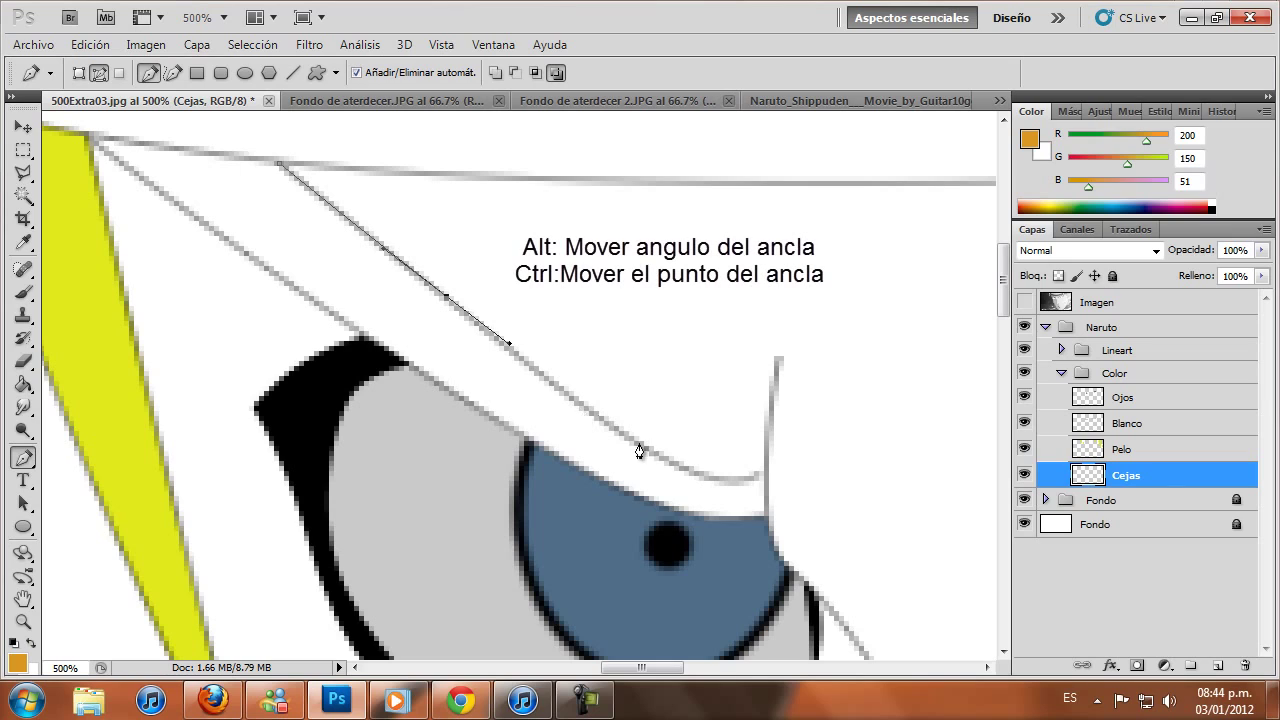
left_click_drag(649, 449, 712, 486)
scroll(596, 392, "down", 1)
left_click_drag(765, 428, 716, 434)
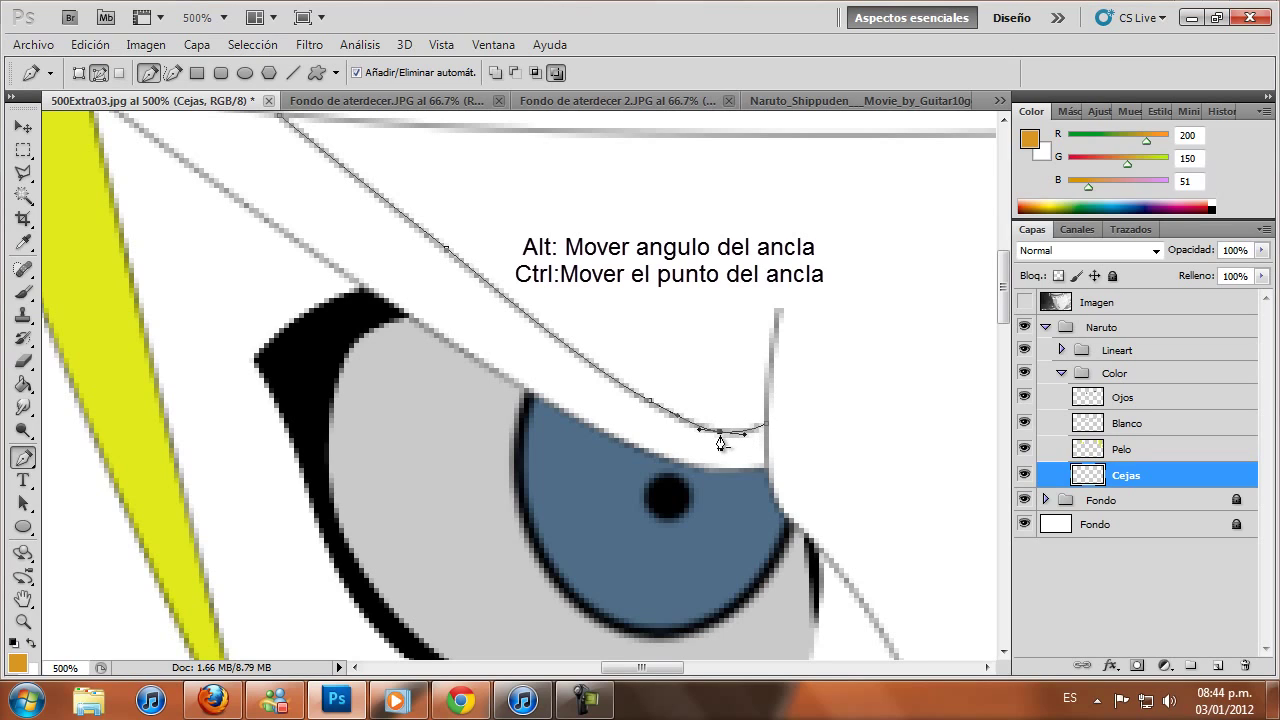
scroll(771, 446, "down", 1)
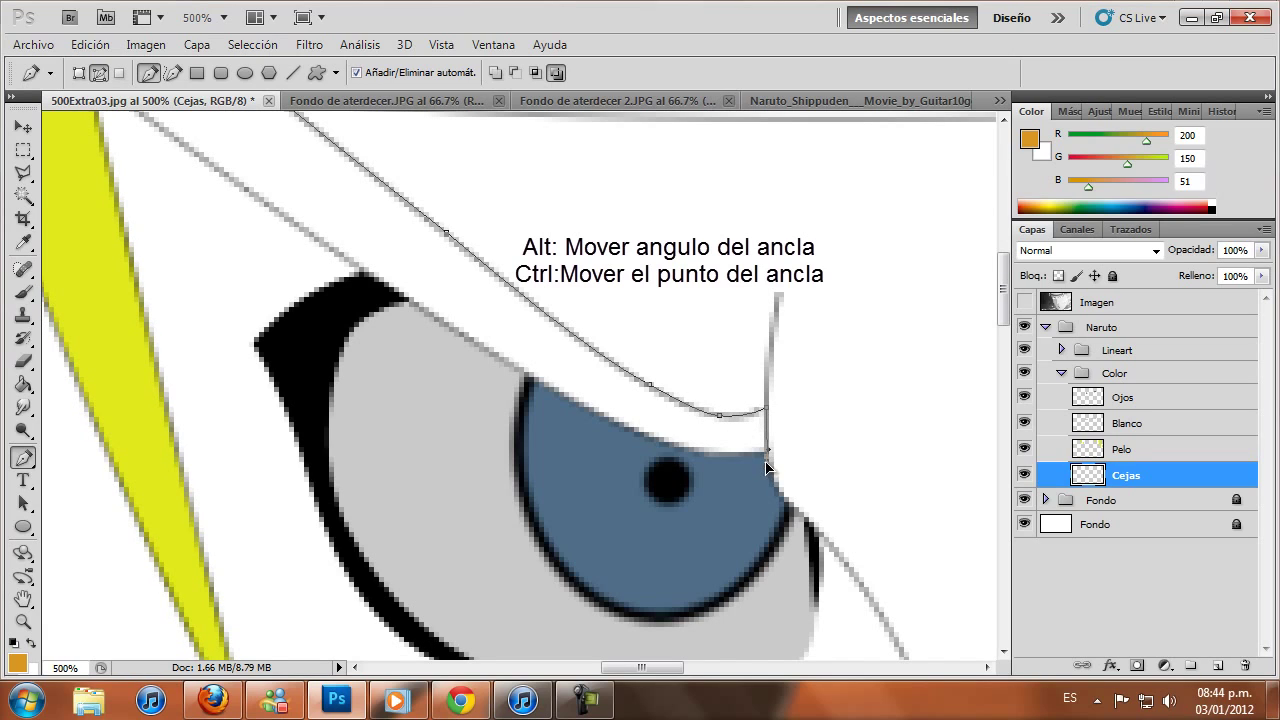
left_click(620, 492)
left_click(449, 398)
left_click_drag(406, 319, 356, 290)
scroll(123, 240, "up", 5)
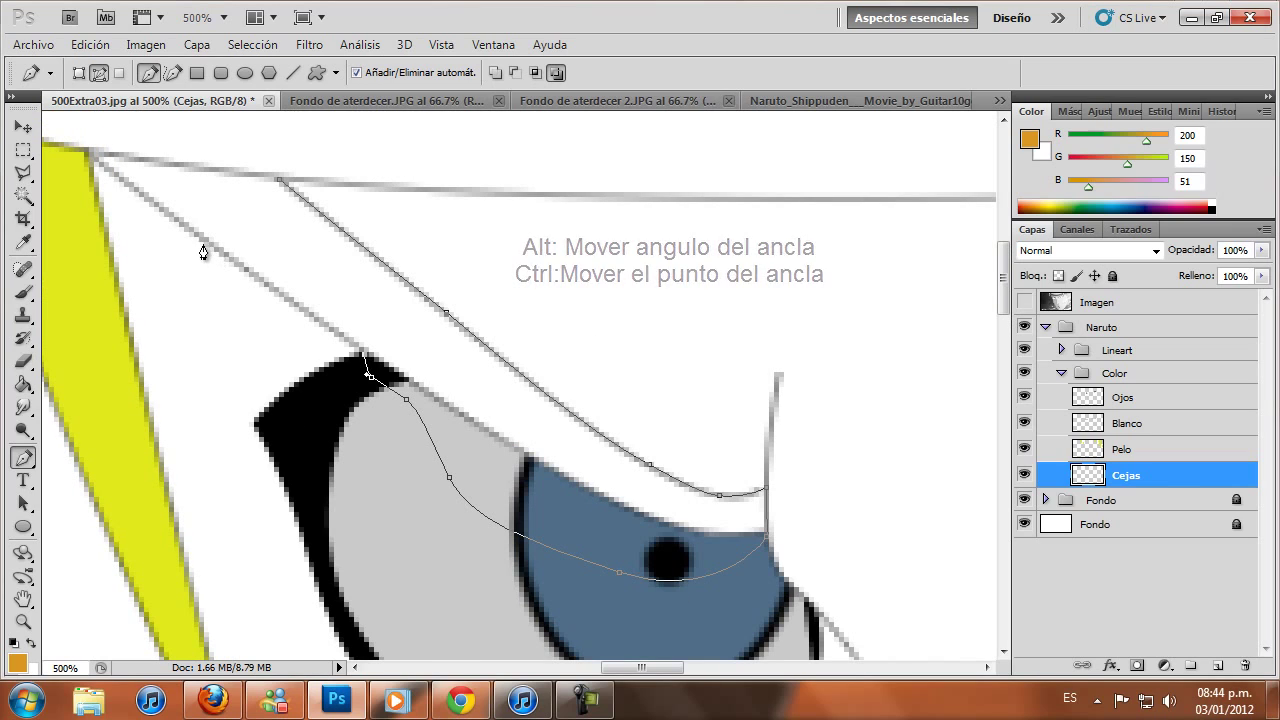
Curve the path to the eyebrow's outer tip, close it at the start point, and deselect
left_click_drag(188, 231, 121, 184)
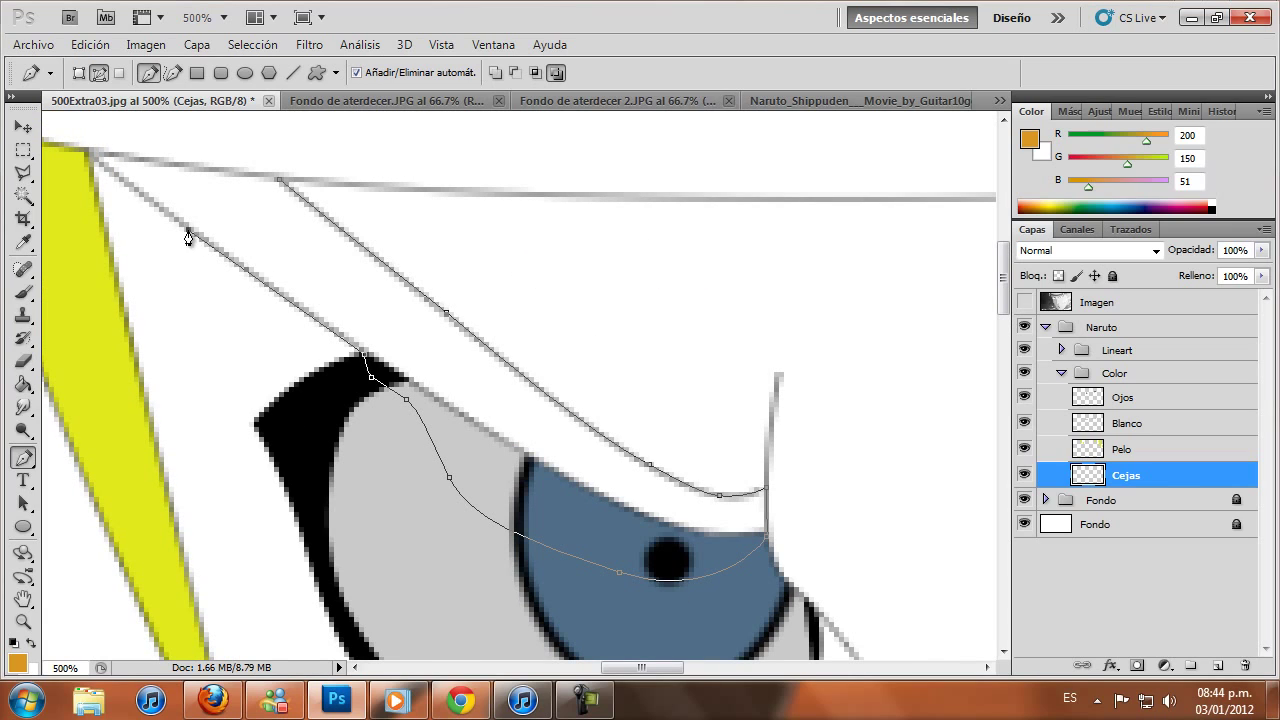
left_click_drag(190, 237, 180, 226)
left_click_drag(237, 266, 266, 286)
left_click(86, 157)
left_click_drag(281, 183, 430, 213)
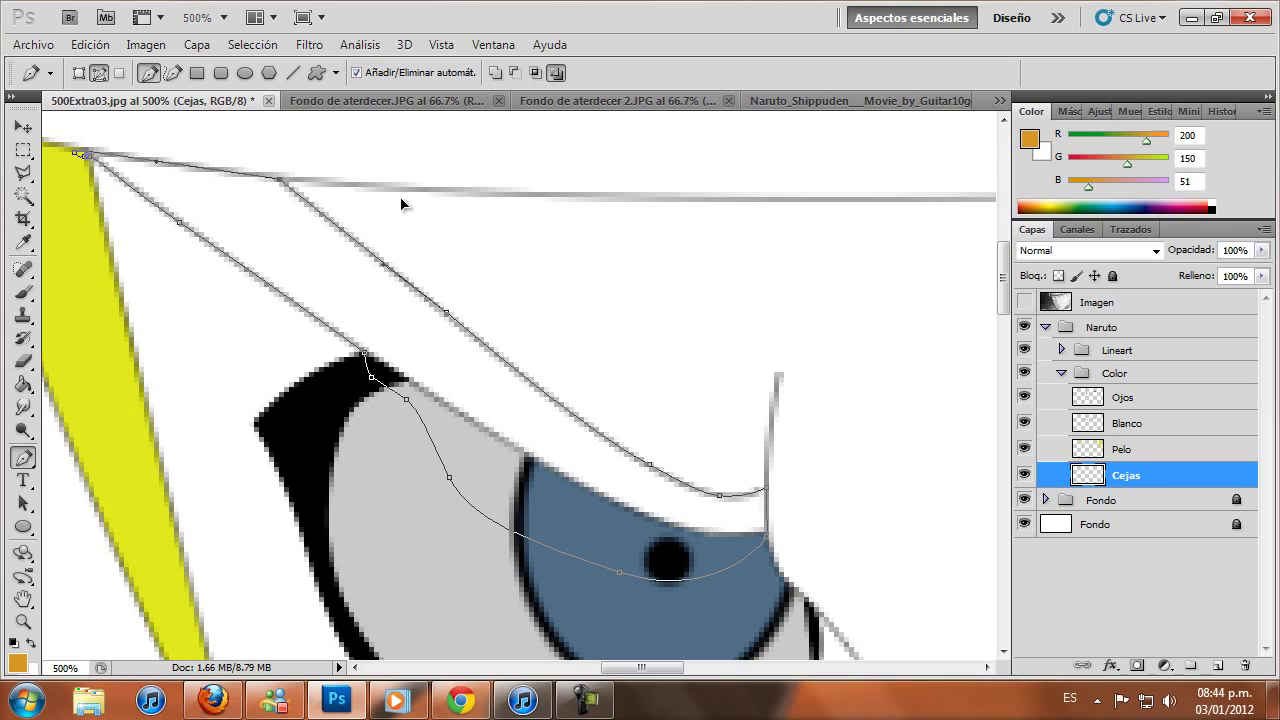
left_click(440, 210, "ctrl")
left_click_drag(645, 667, 743, 680)
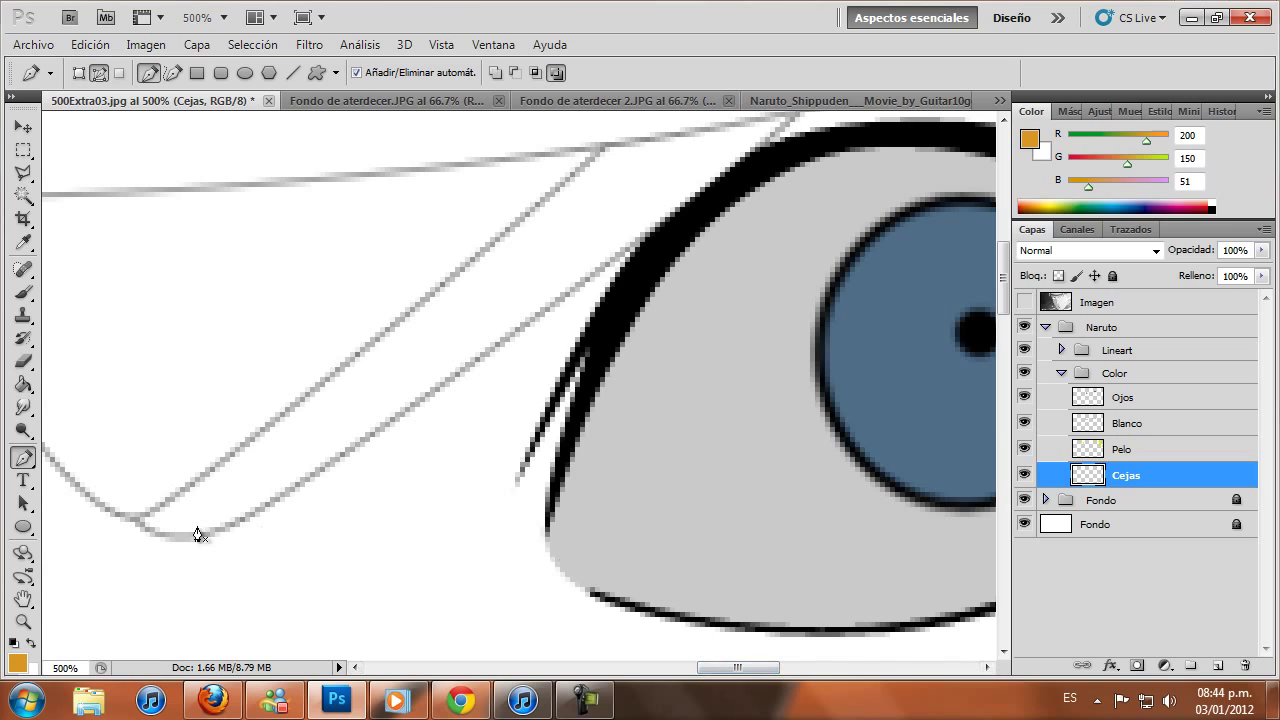
Start the right eyebrow path and trace its upper edge to the inner tip
scroll(292, 458, "up", 1)
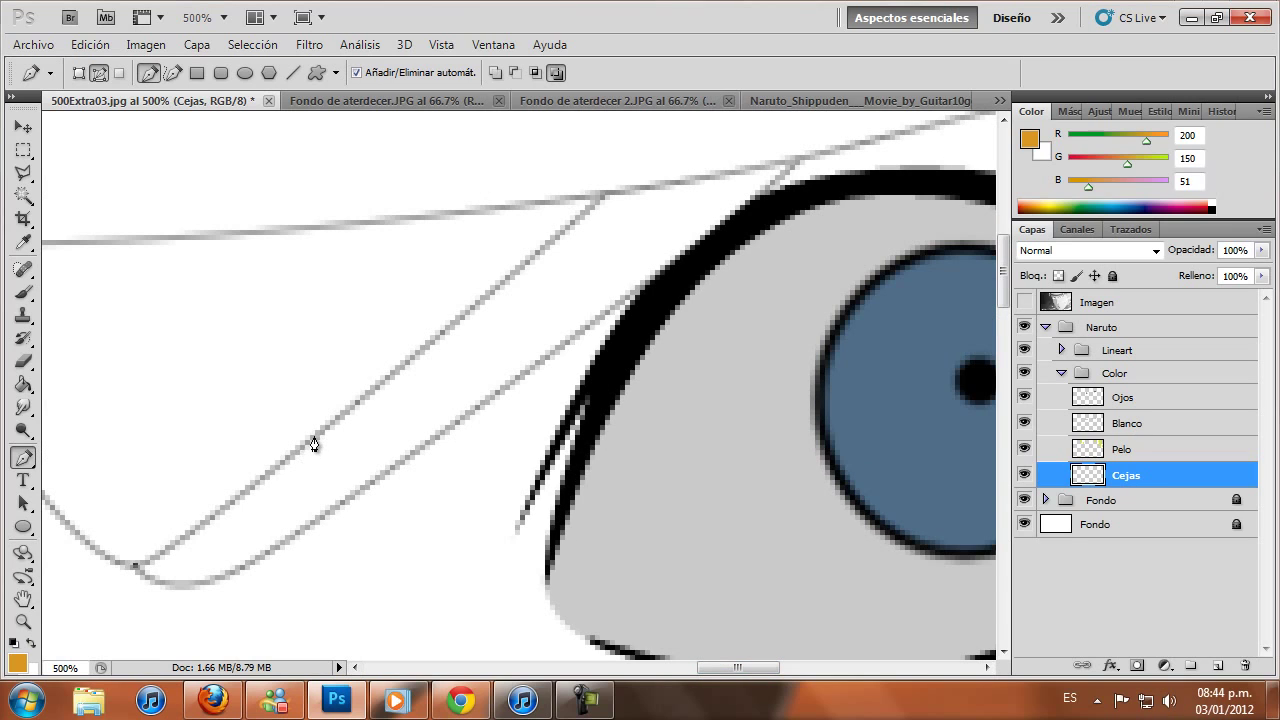
left_click_drag(314, 437, 452, 328)
scroll(575, 291, "up", 1)
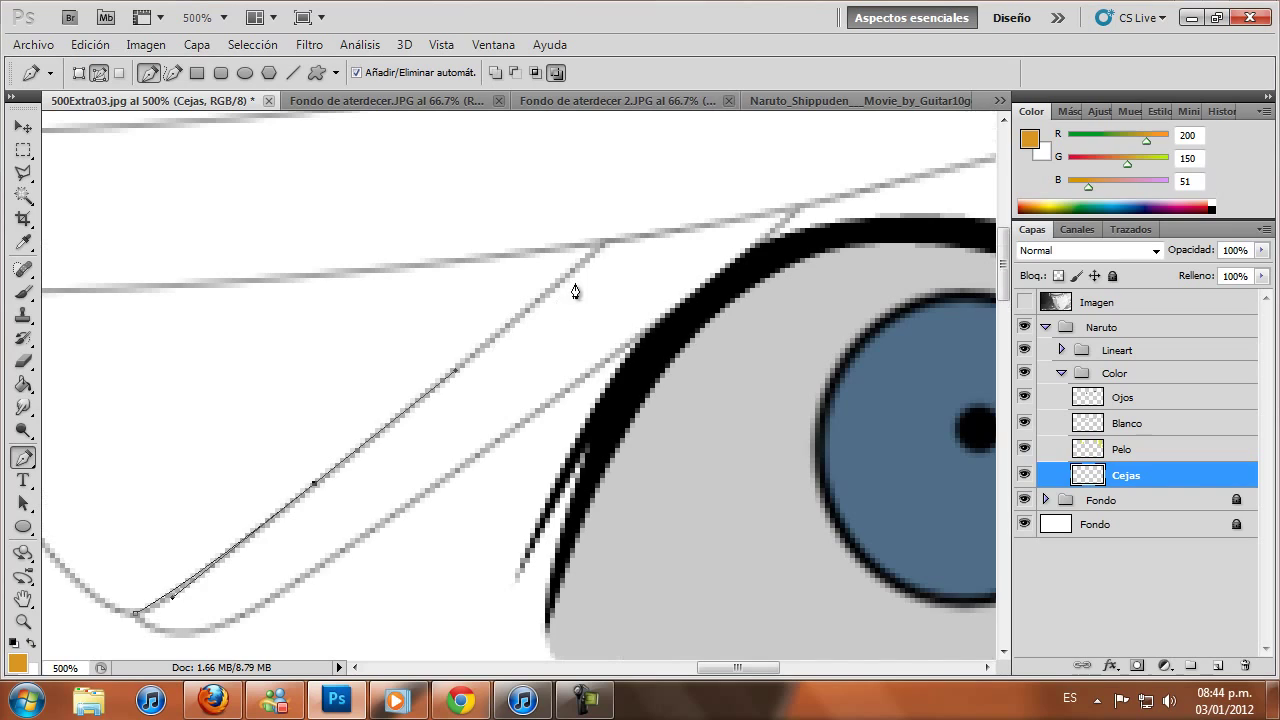
left_click(601, 247)
left_click(800, 209)
left_click_drag(757, 250, 664, 334)
Trace the right eyebrow's lower edge, close the path on the start anchor, and deselect it
scroll(447, 413, "down", 2)
left_click(445, 414)
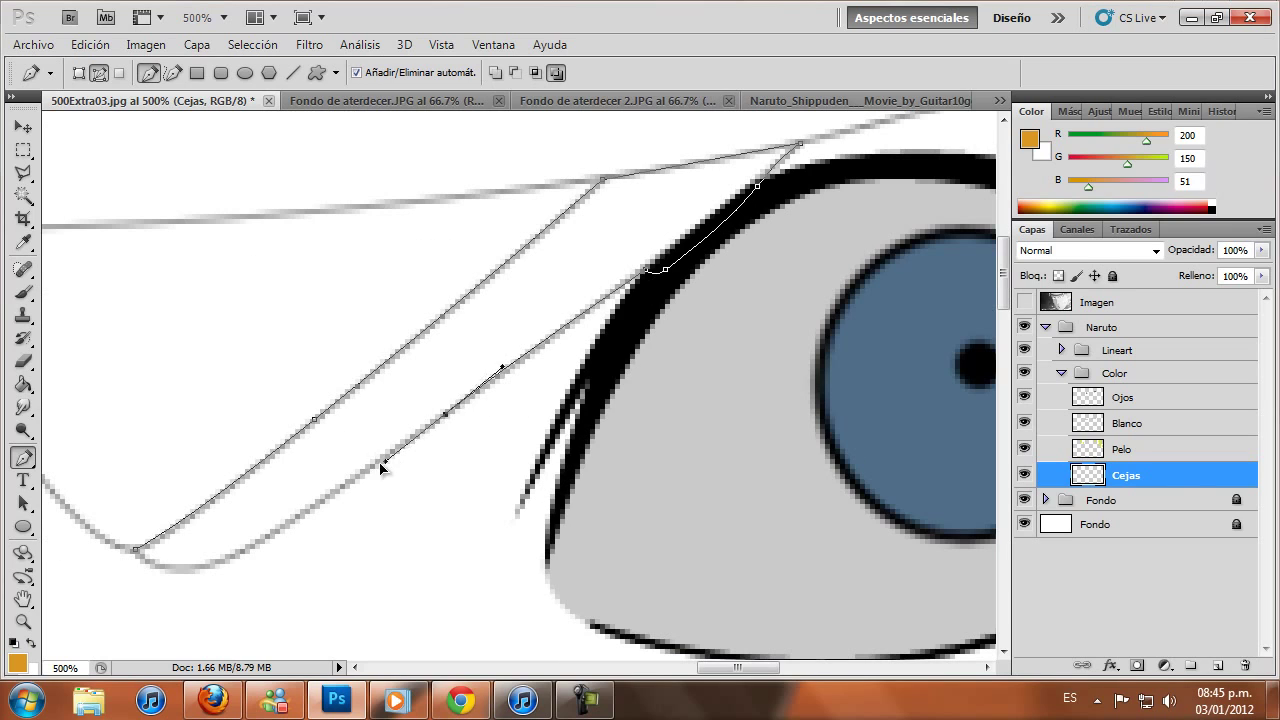
left_click(334, 492)
scroll(229, 617, "down", 2)
left_click_drag(179, 524, 230, 512)
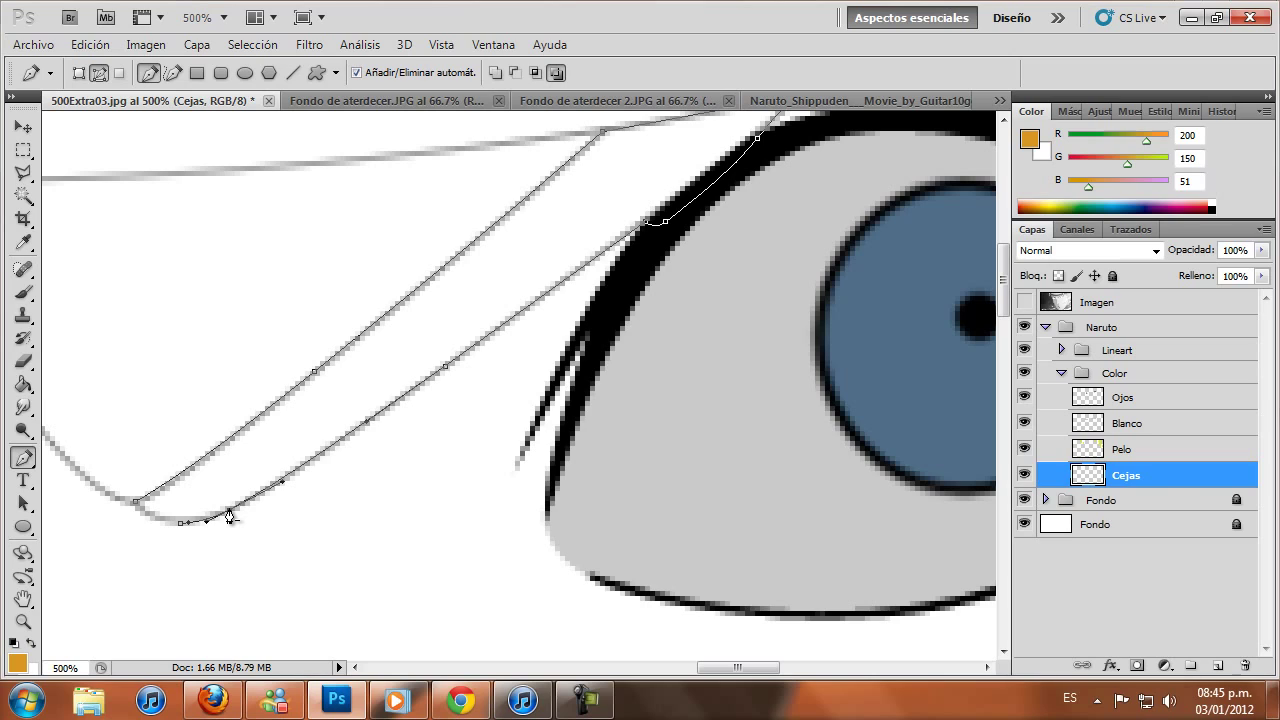
left_click(137, 503)
mouse_move(141, 508)
left_mouse_down()
mouse_move(162, 524)
mouse_move(133, 514)
left_mouse_up()
left_click(155, 528, "ctrl")
left_click(23, 621)
At 100% view, fill the eyebrow path with orange
left_click(470, 75)
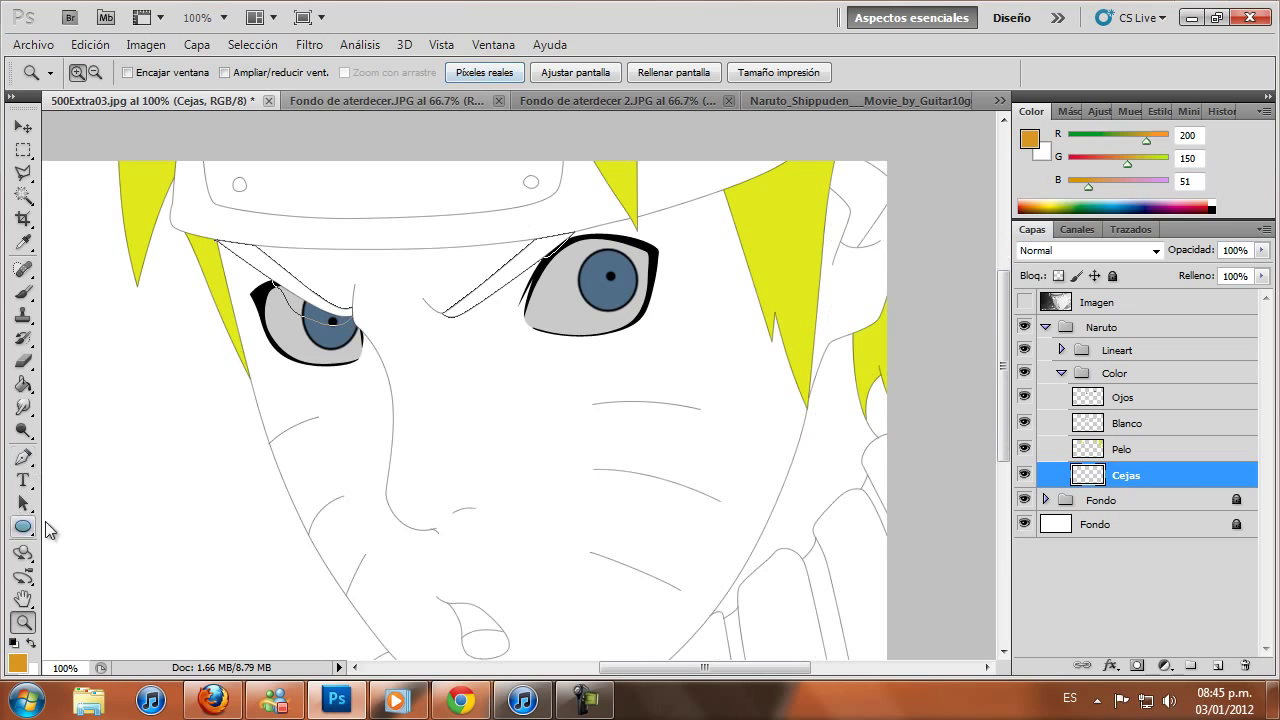
left_click(23, 462)
right_click(551, 331)
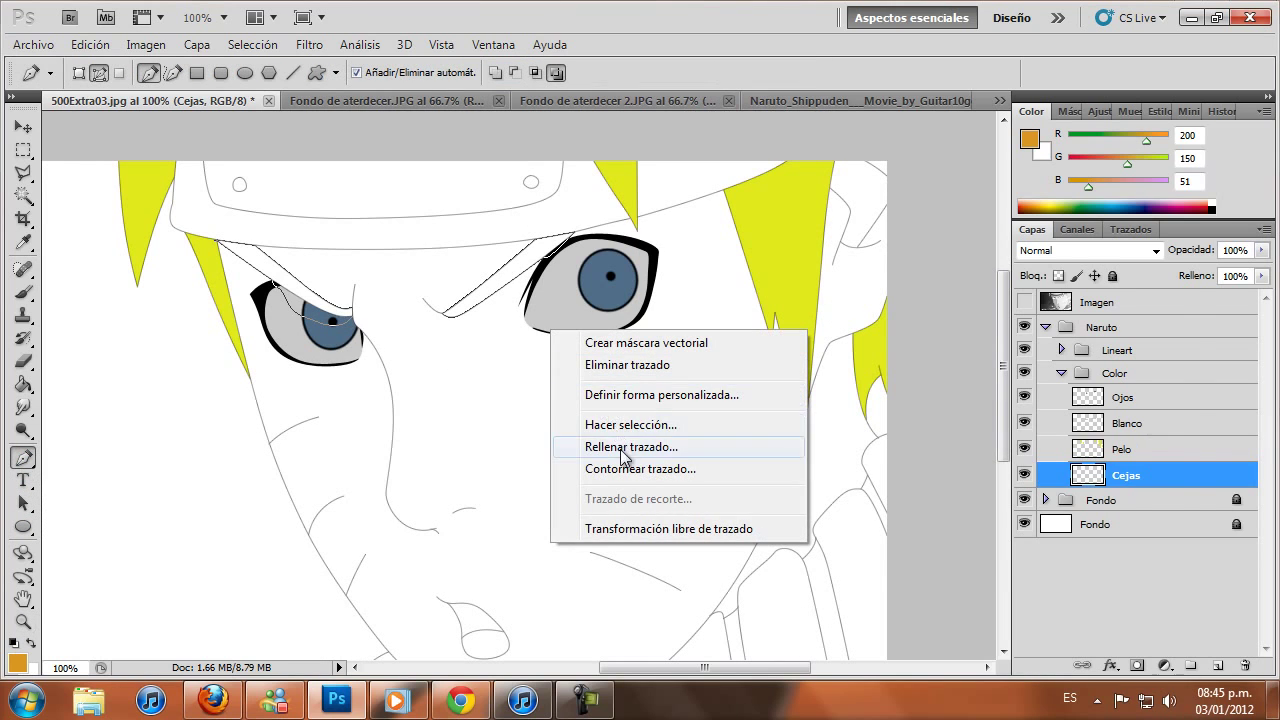
left_click(590, 444)
left_click(1124, 286)
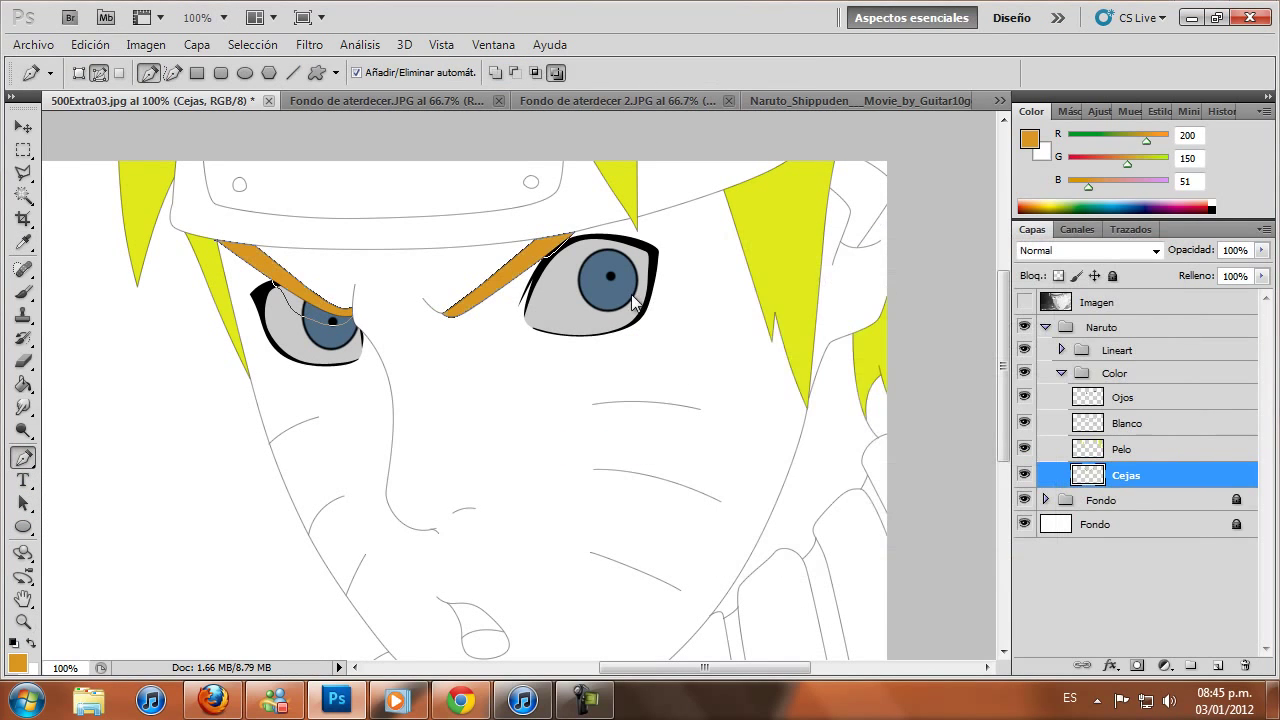
Delete the eyebrow path and add a new empty layer below Cejas
right_click(635, 319)
left_click(686, 336)
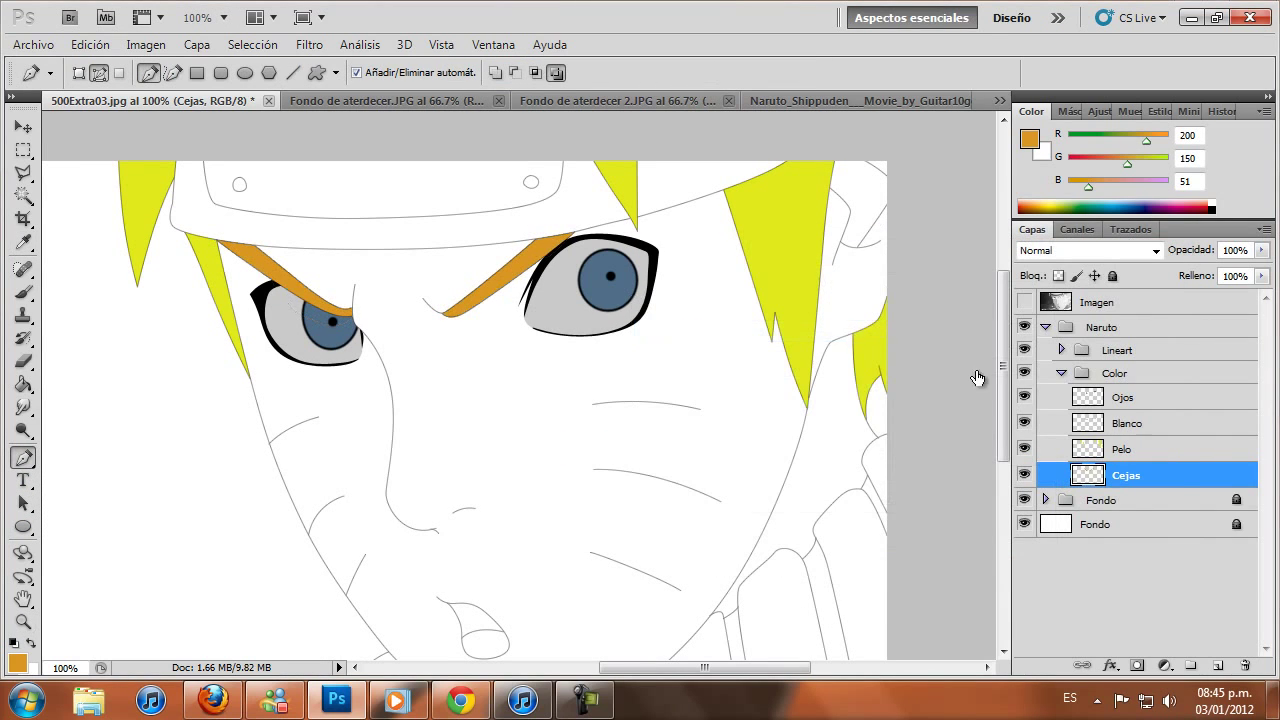
left_click(1217, 666)
mouse_move(1140, 478)
left_mouse_down()
mouse_move(1163, 511)
mouse_move(1123, 510)
left_mouse_up()
Rename the new layer to Placa
double_click(1128, 502)
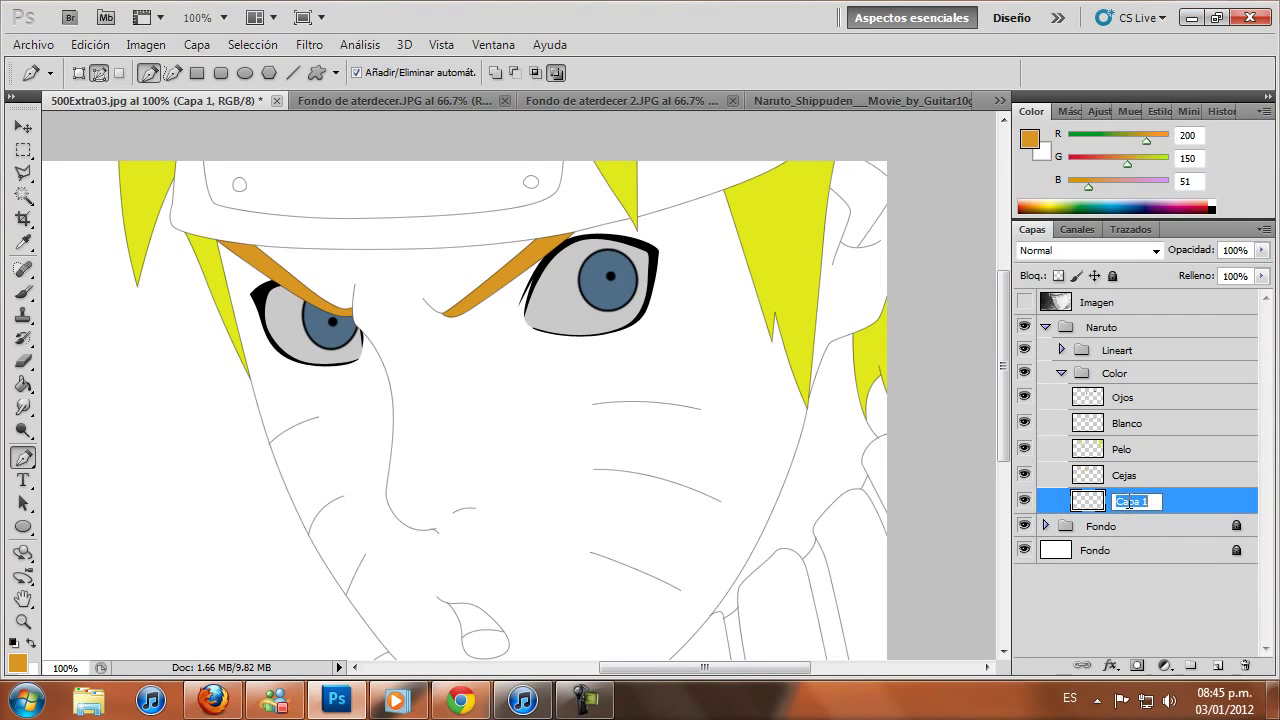
key("BackSpace")
type("a")
key("Return")
Sample the headband's grey (180/185/189) from the reference, then go back to the 500Extra03 drawing
left_click(853, 100)
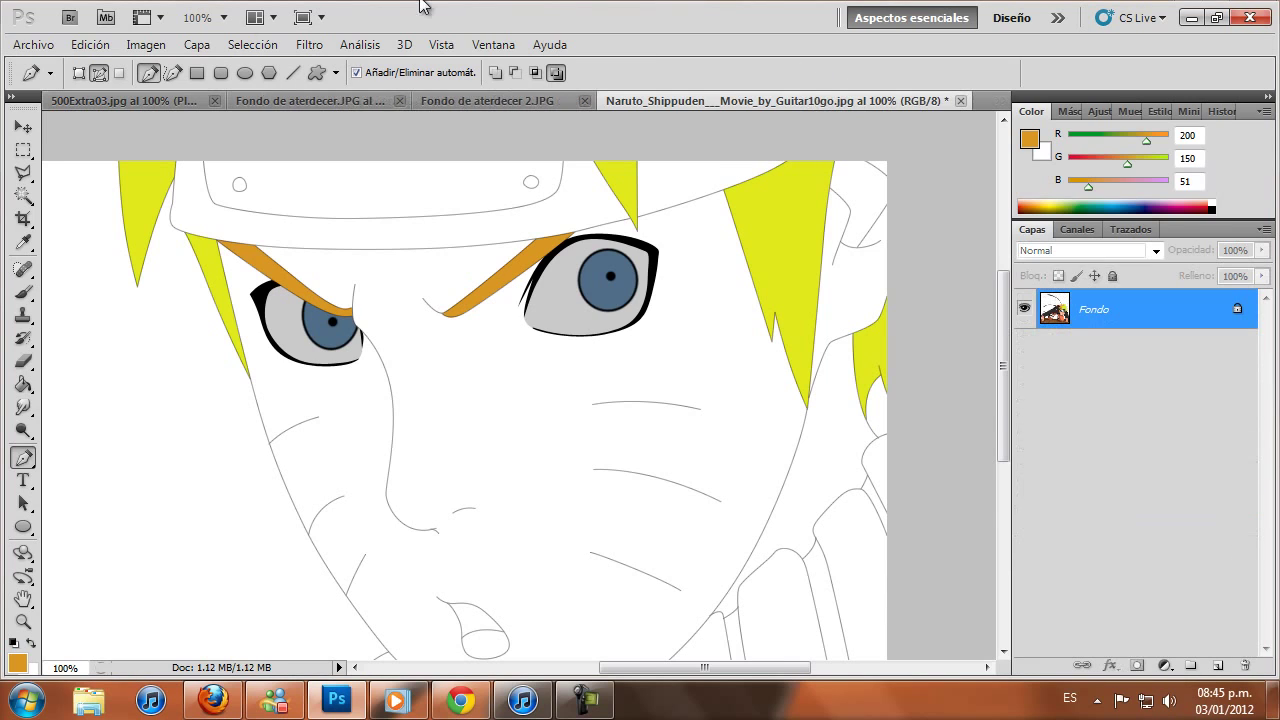
left_click(23, 242)
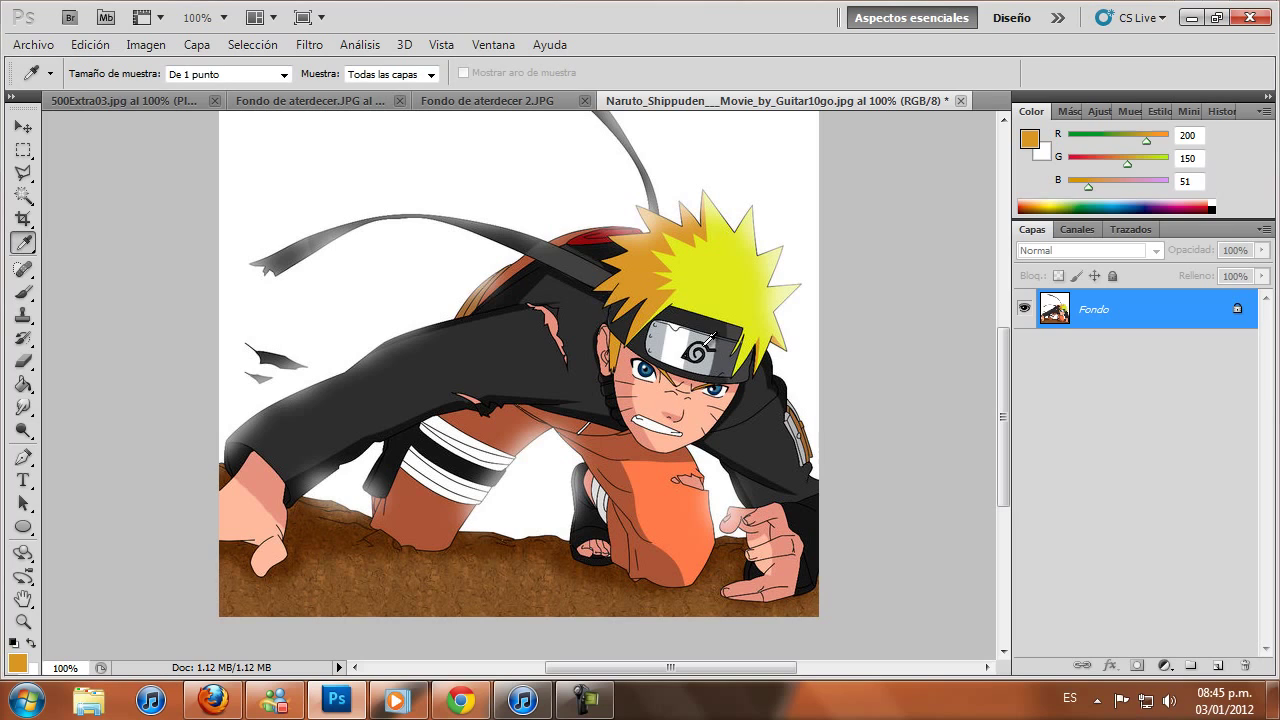
left_click(705, 357)
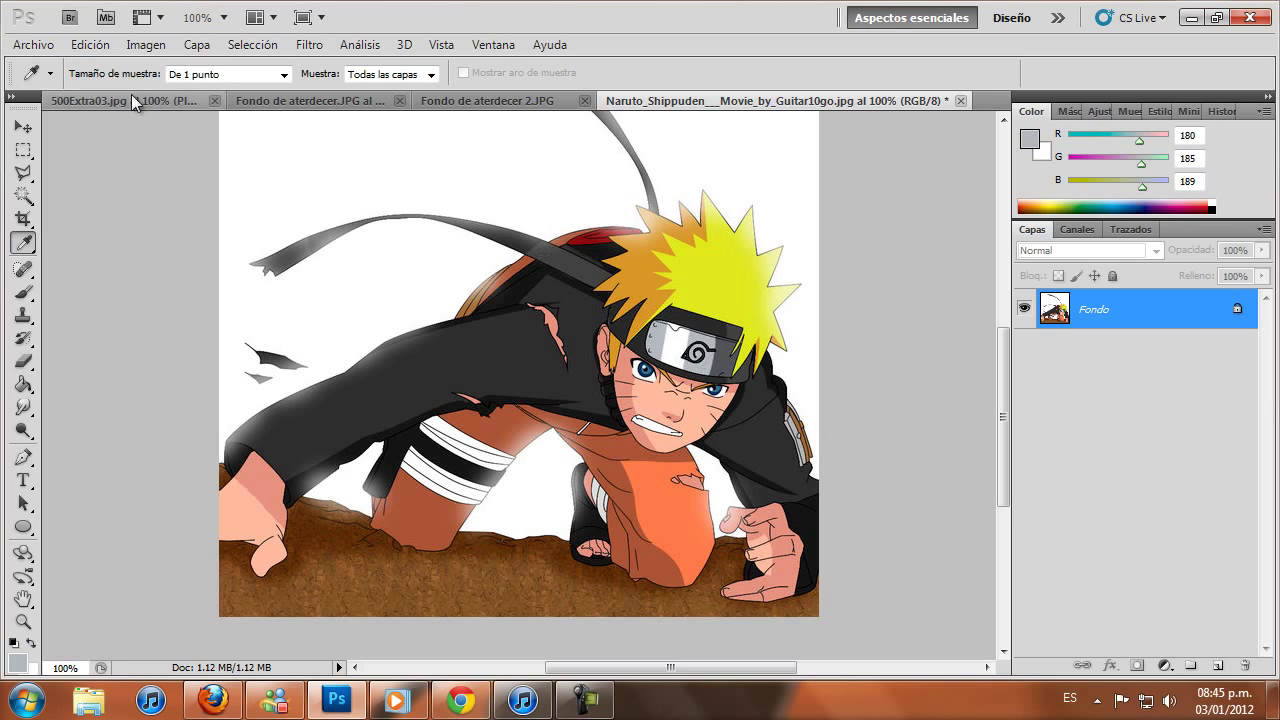
left_click(138, 94)
Zoom in closely on the headband's top-left corner
left_click(23, 621)
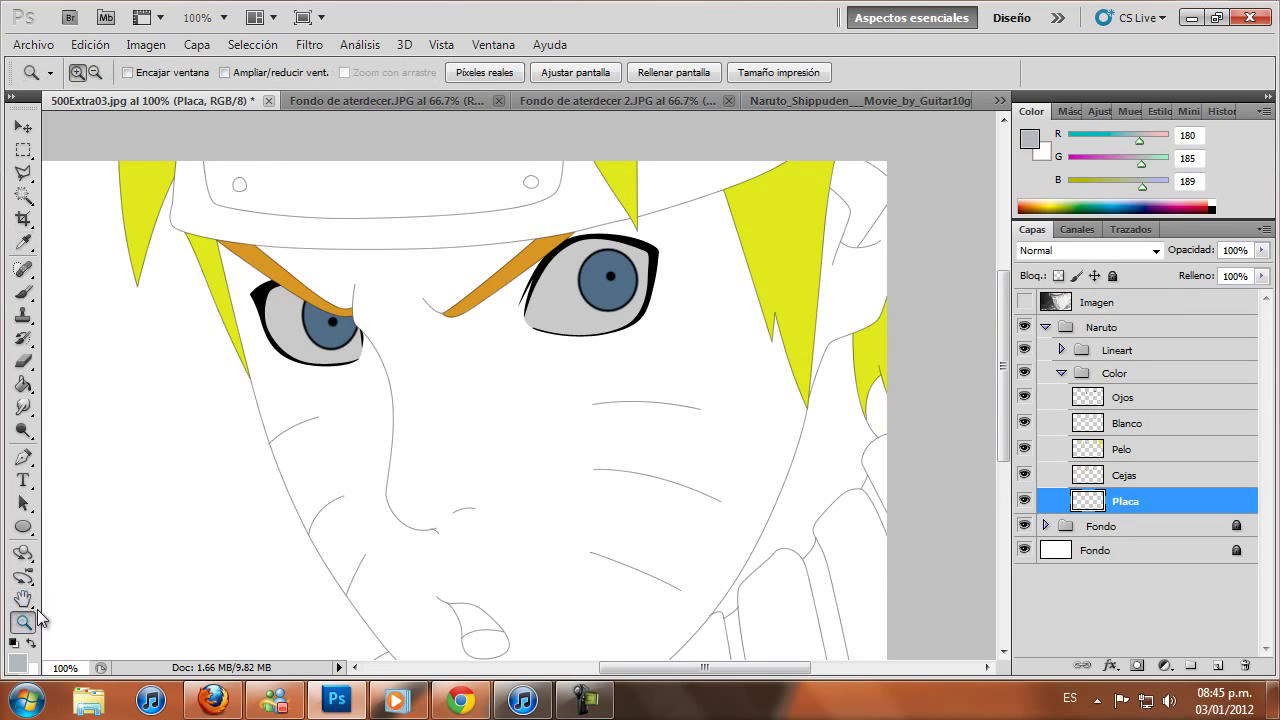
left_click_drag(178, 150, 619, 419)
left_click(178, 150)
left_click(194, 171)
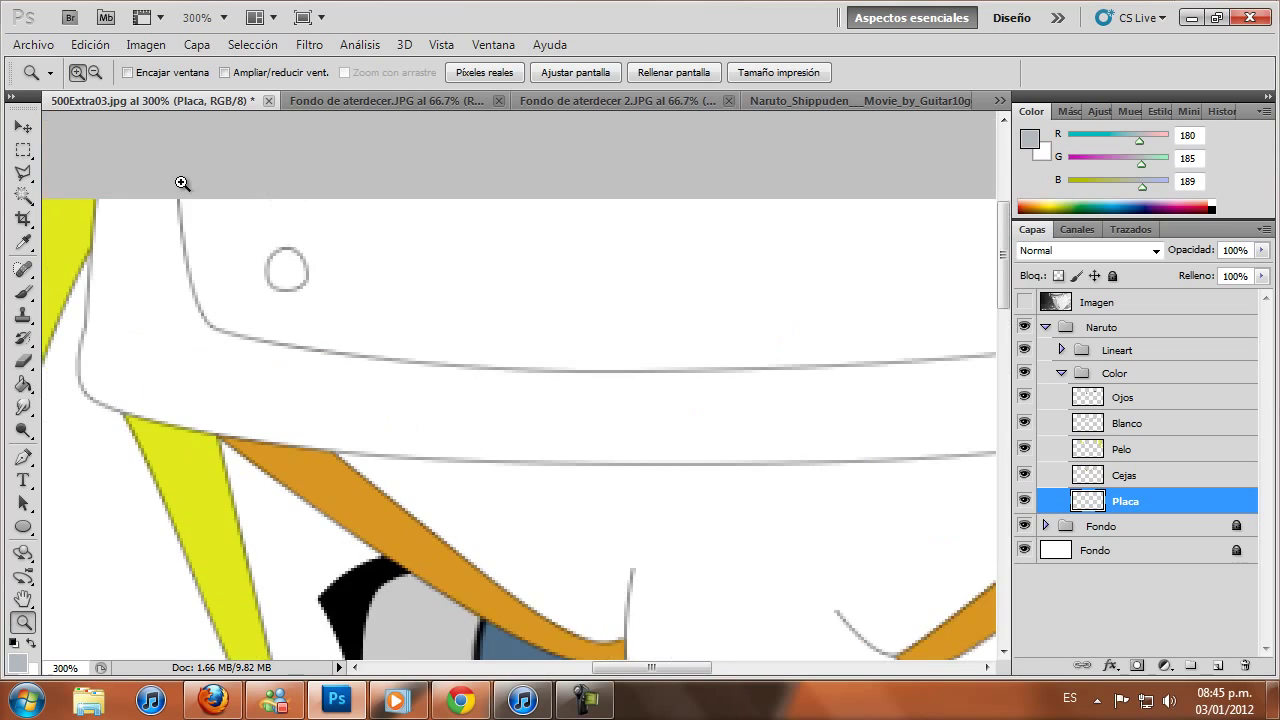
left_click(176, 200)
left_click(53, 303)
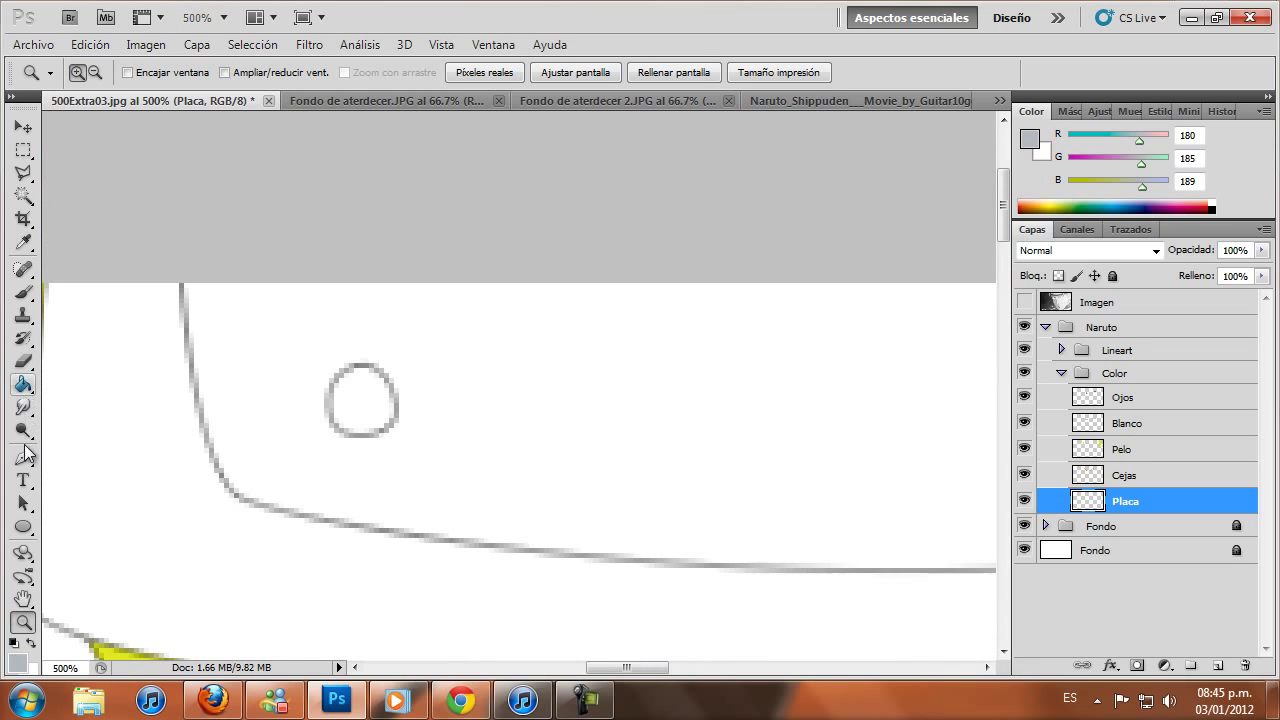
Trace the metal plate's left and lower edges with curved Pen anchors
left_click(23, 457)
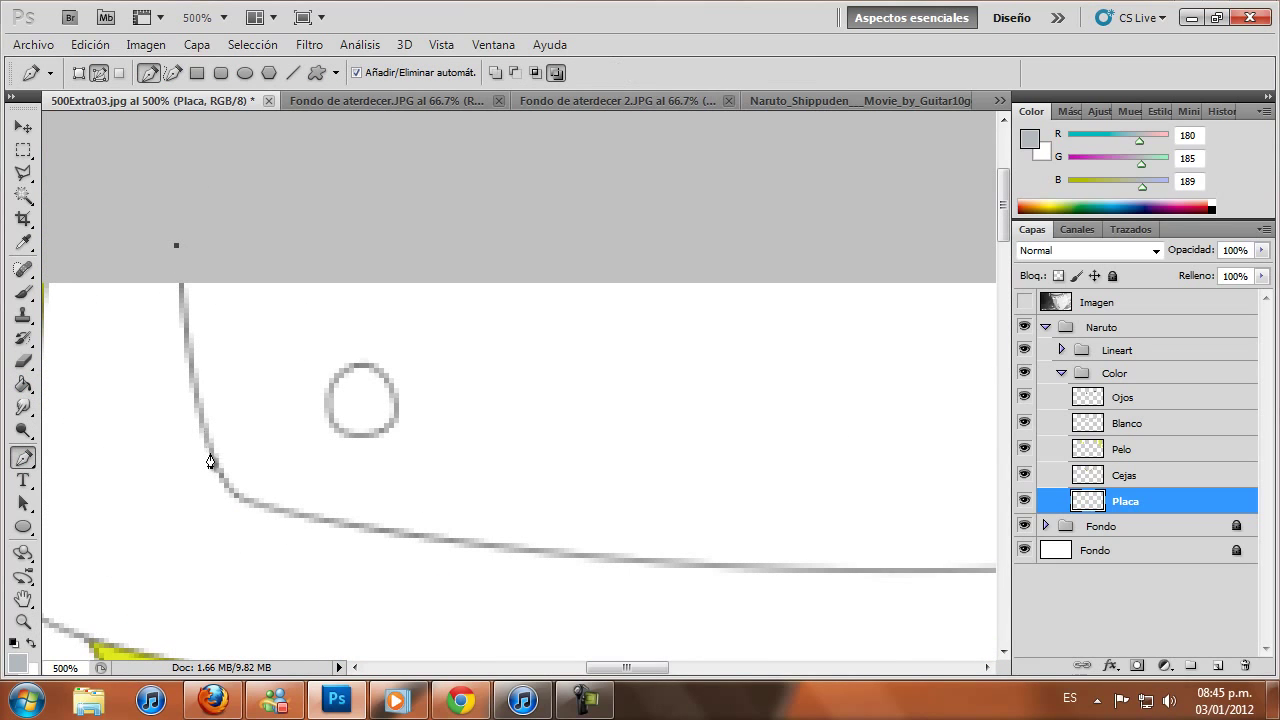
left_click_drag(212, 461, 238, 517)
left_click_drag(416, 547, 611, 574)
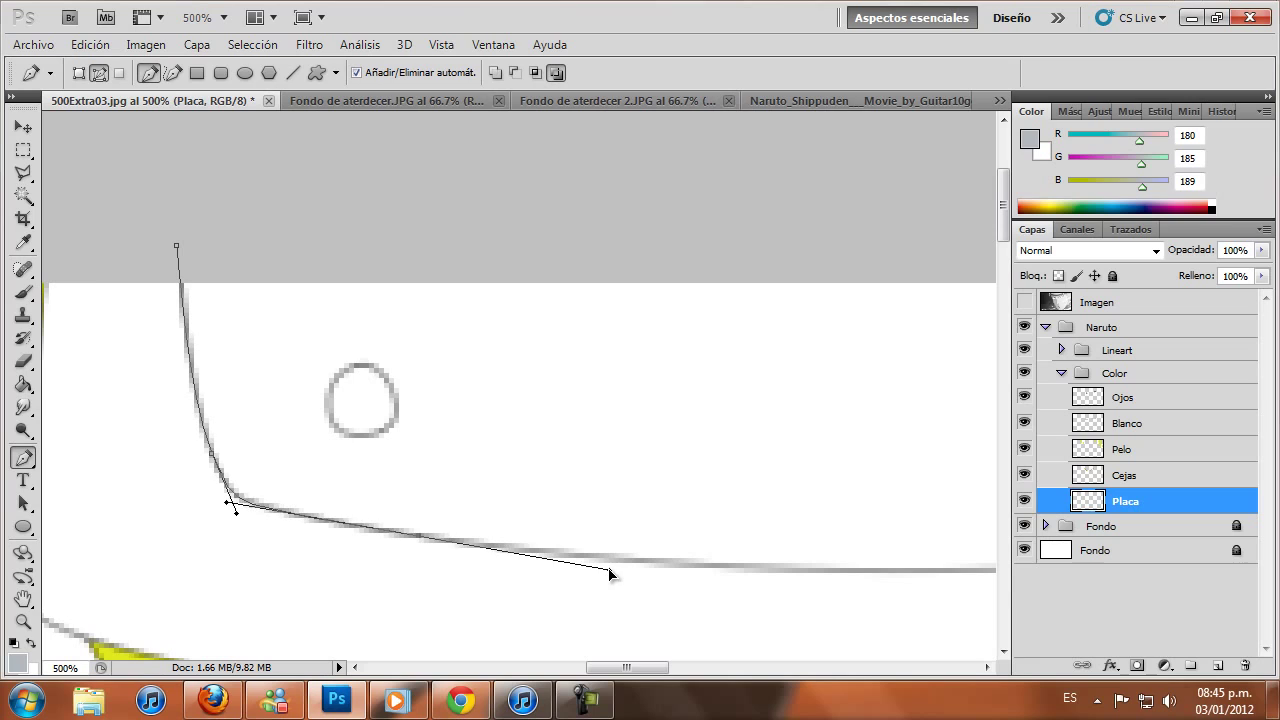
scroll(634, 590, "down", 2)
scroll(620, 540, "right", 5)
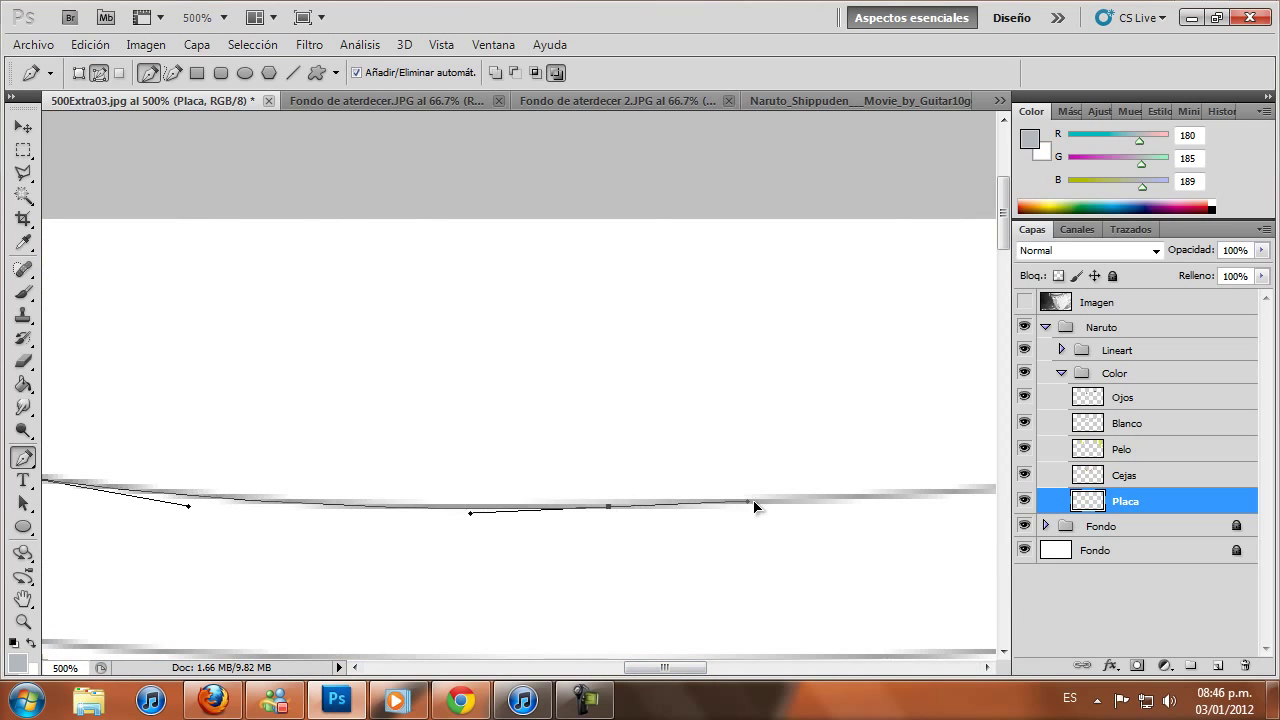
left_click_drag(609, 508, 770, 509)
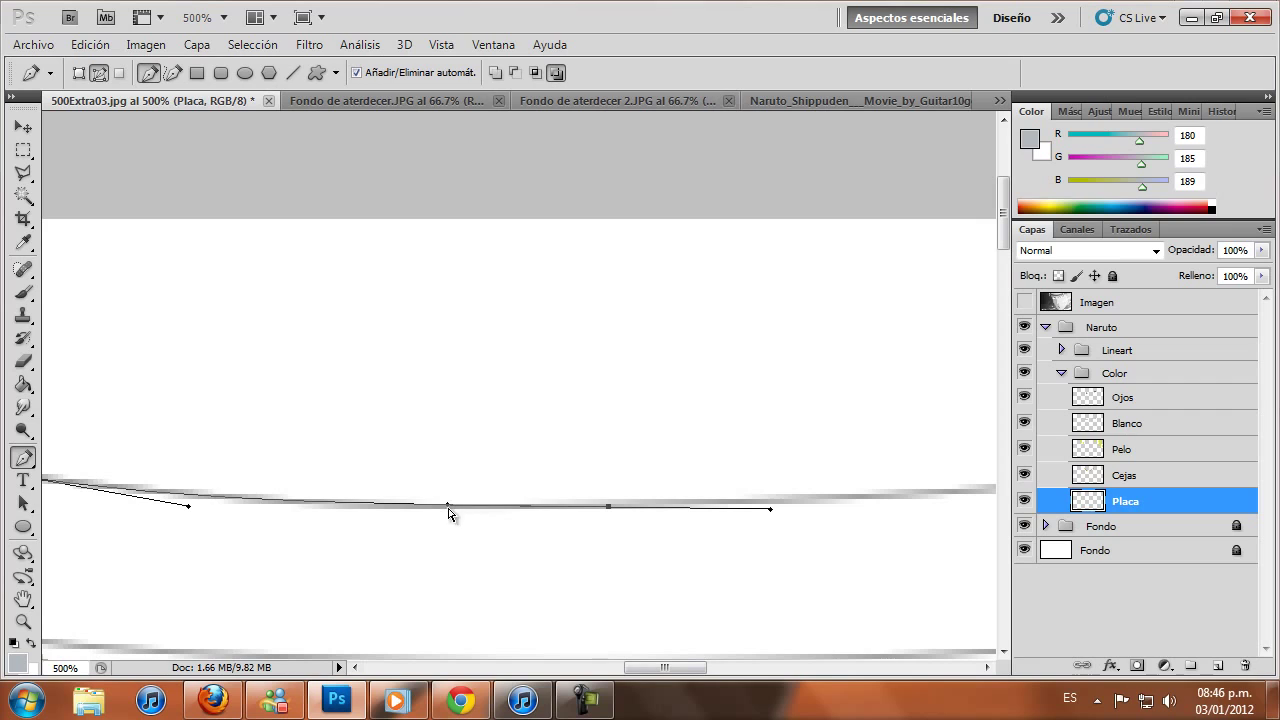
left_click_drag(447, 505, 433, 508)
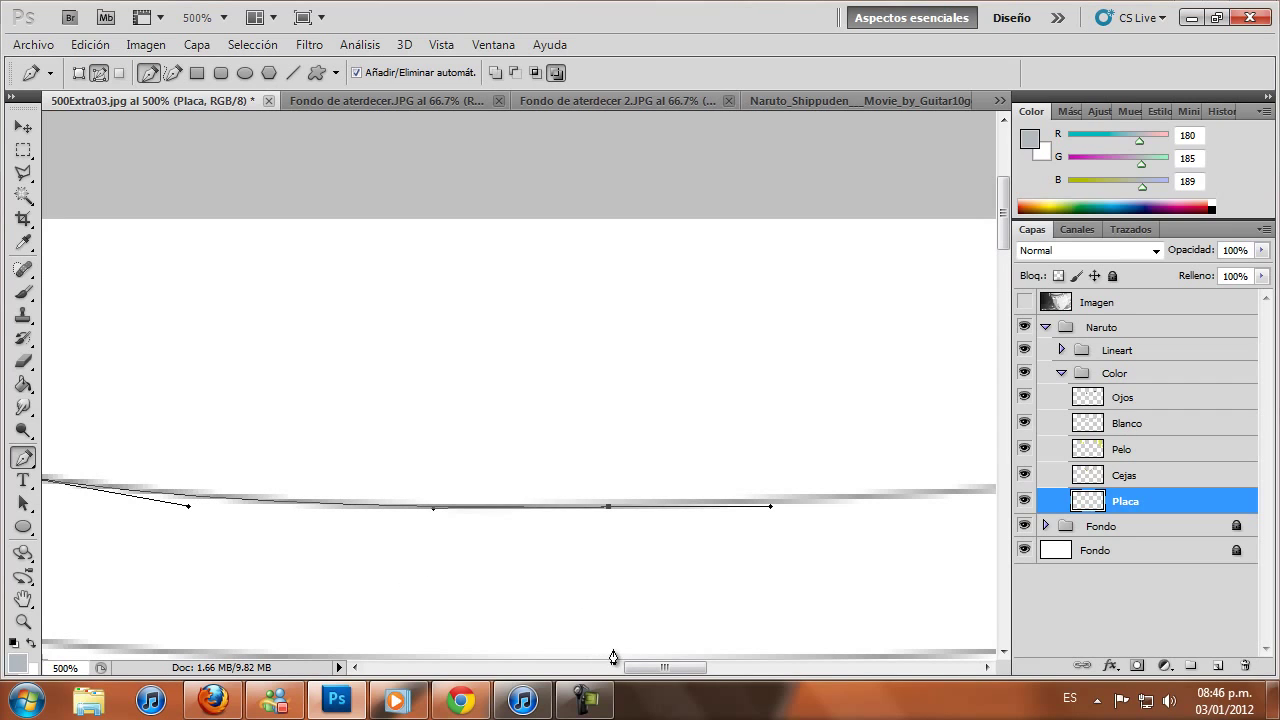
scroll(613, 657, "right", 3)
scroll(700, 550, "right", 3)
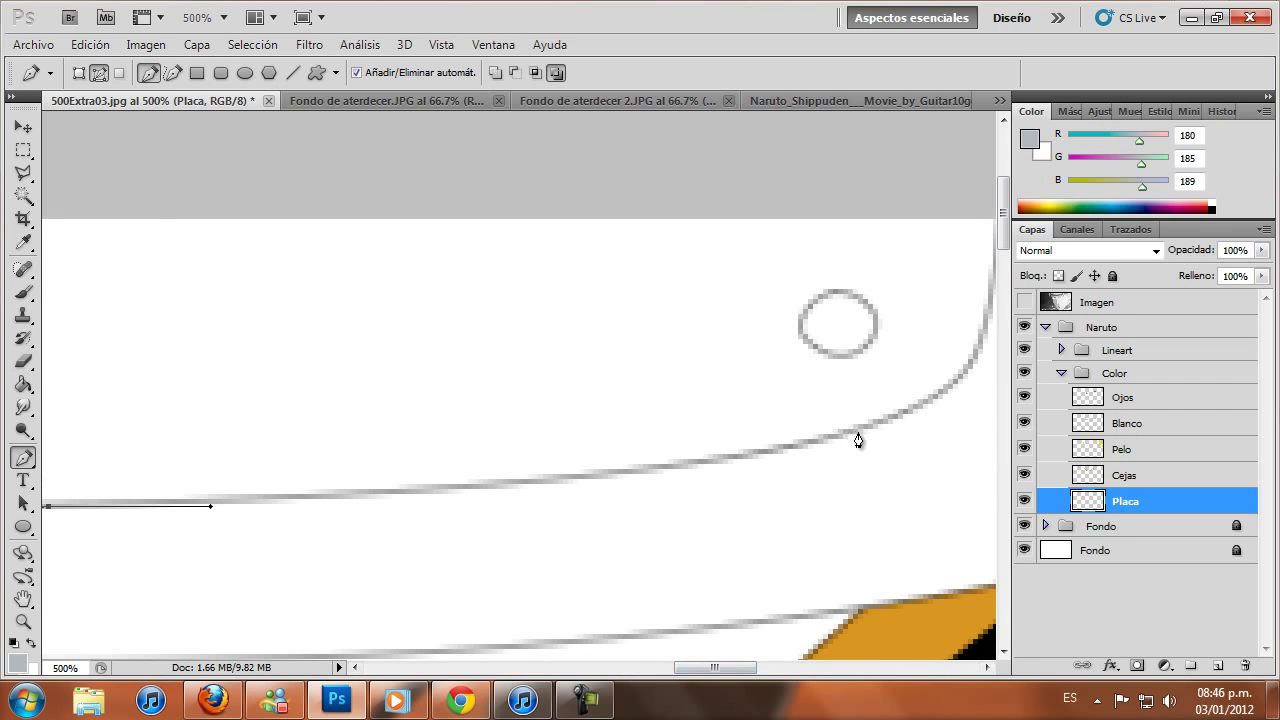
left_click_drag(858, 431, 988, 386)
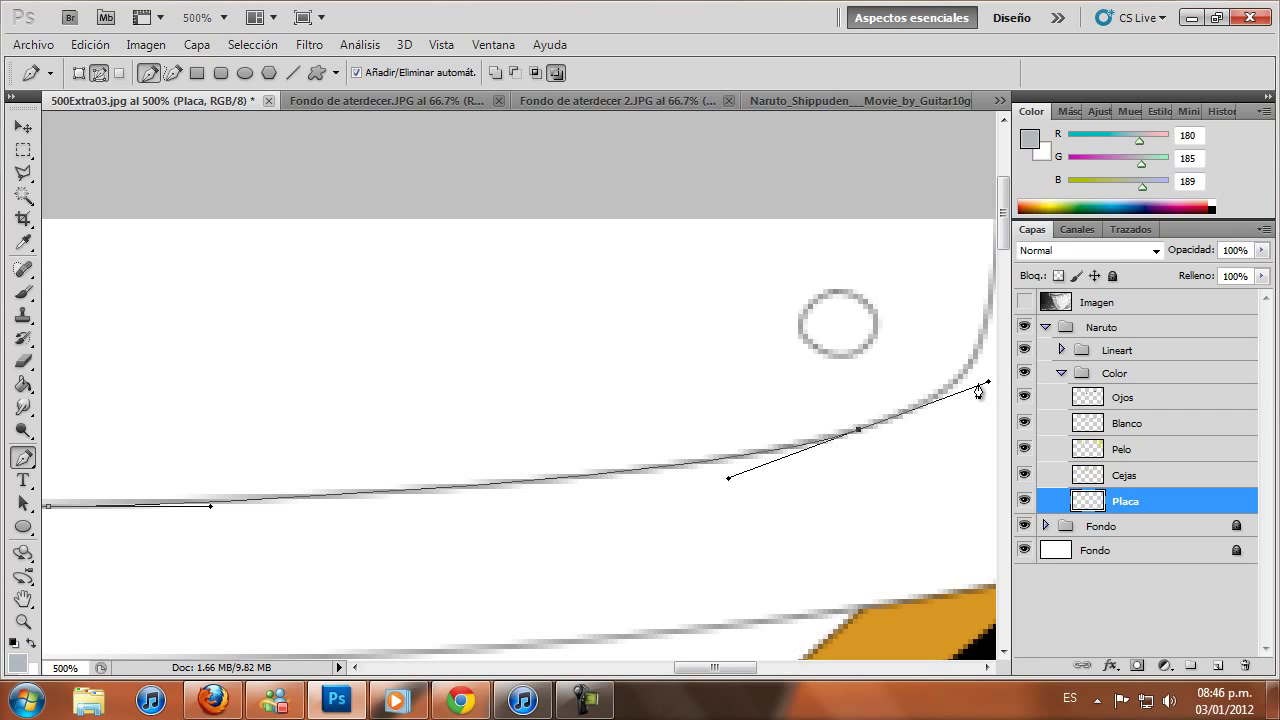
left_click_drag(736, 667, 758, 667)
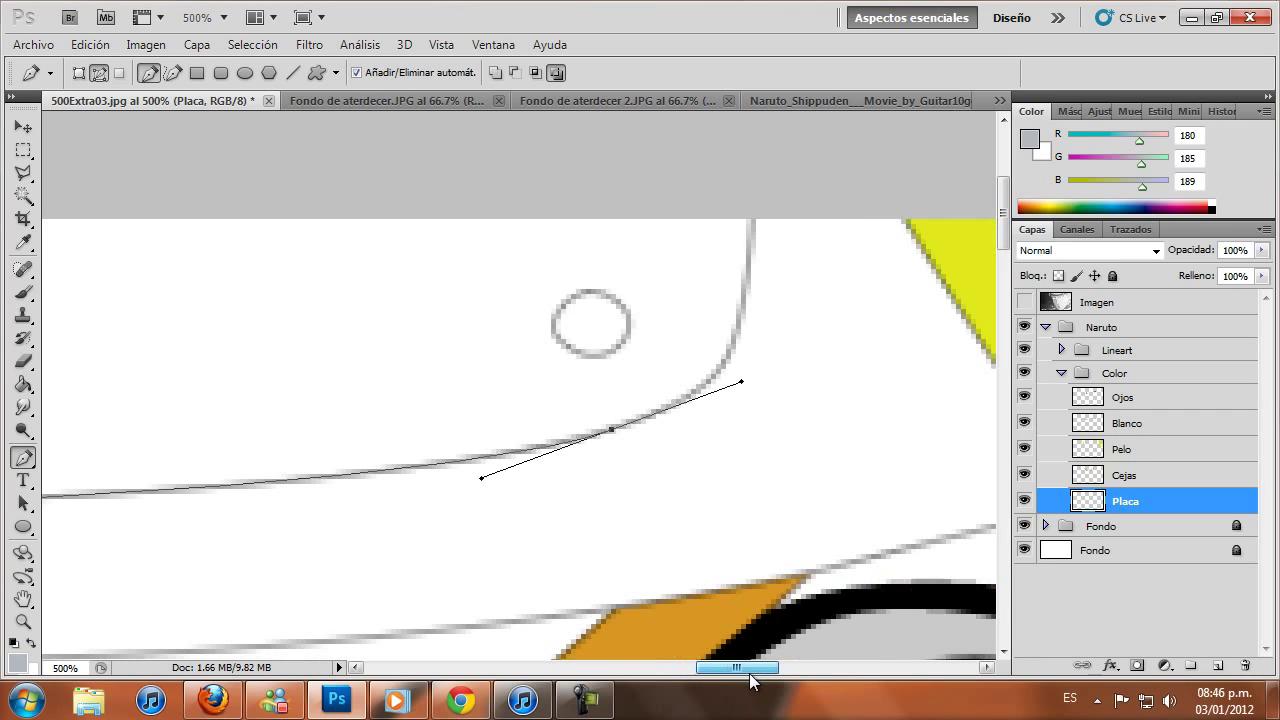
Continue the plate path up the right corner and across the top, closing it
left_click_drag(753, 212, 758, 193)
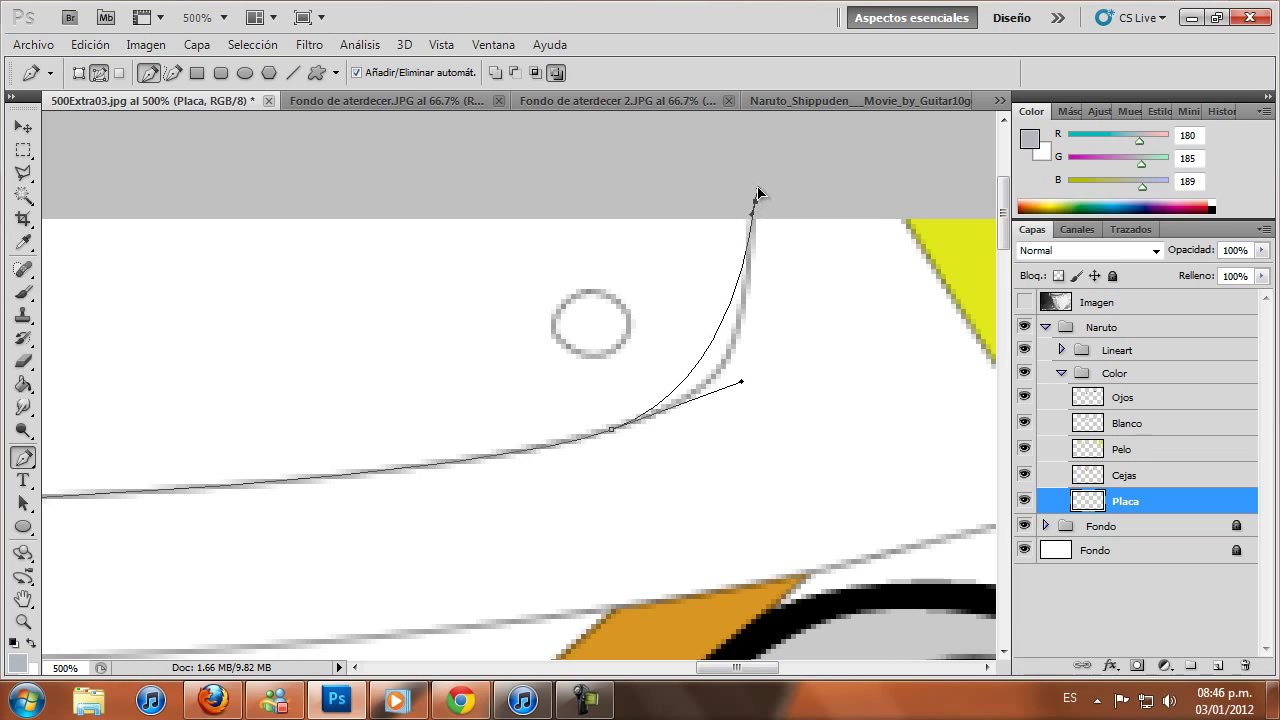
left_click_drag(708, 368, 724, 375)
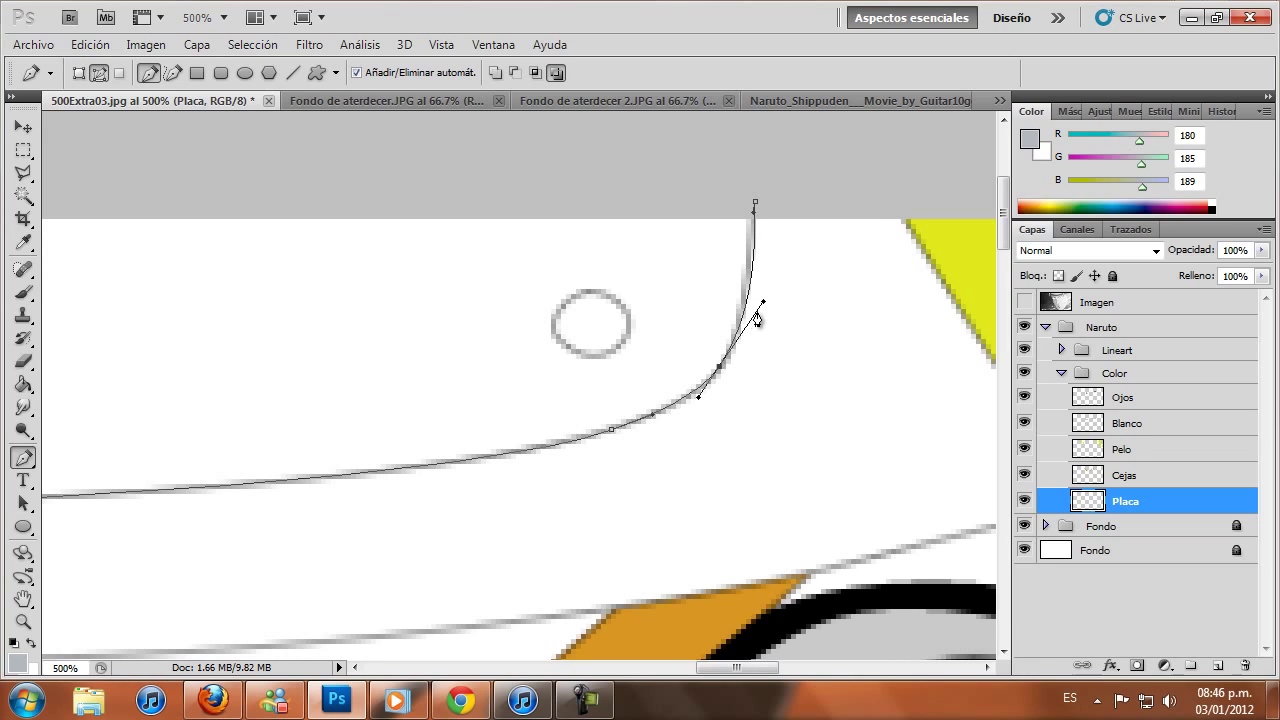
left_click_drag(764, 303, 745, 360)
left_click_drag(613, 186, 578, 196)
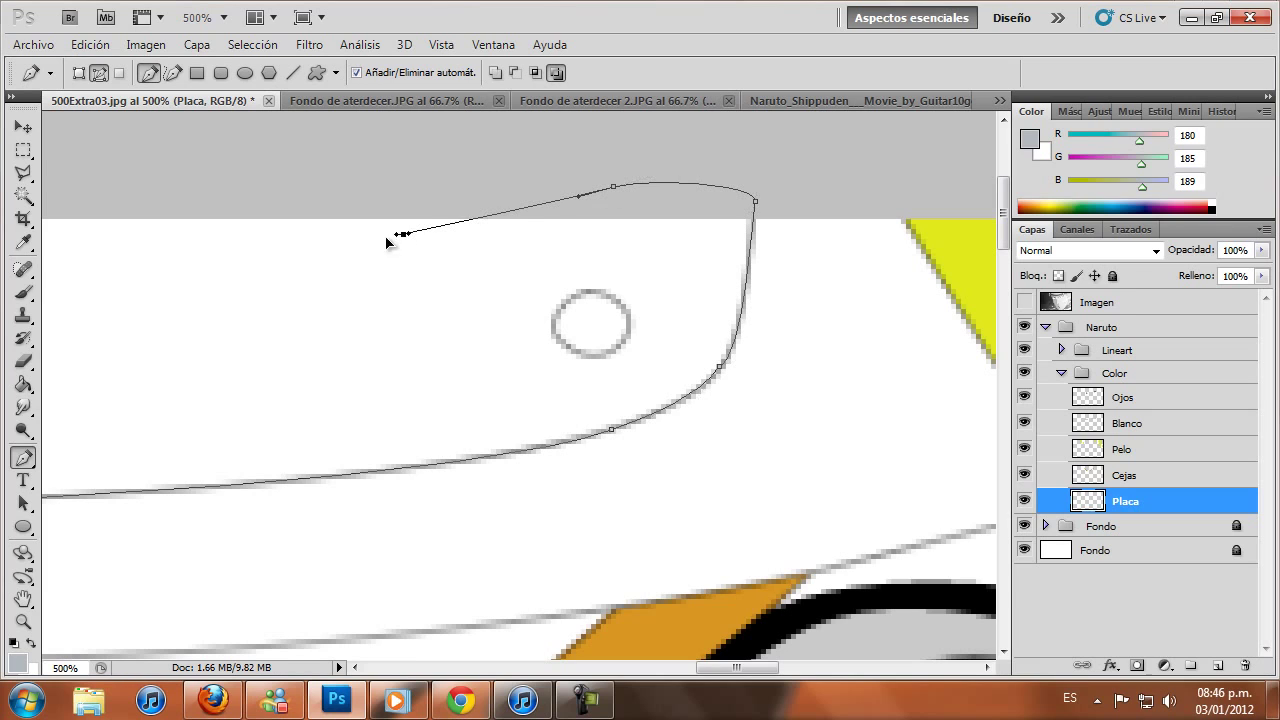
left_click_drag(403, 234, 326, 246)
left_click_drag(711, 671, 678, 674)
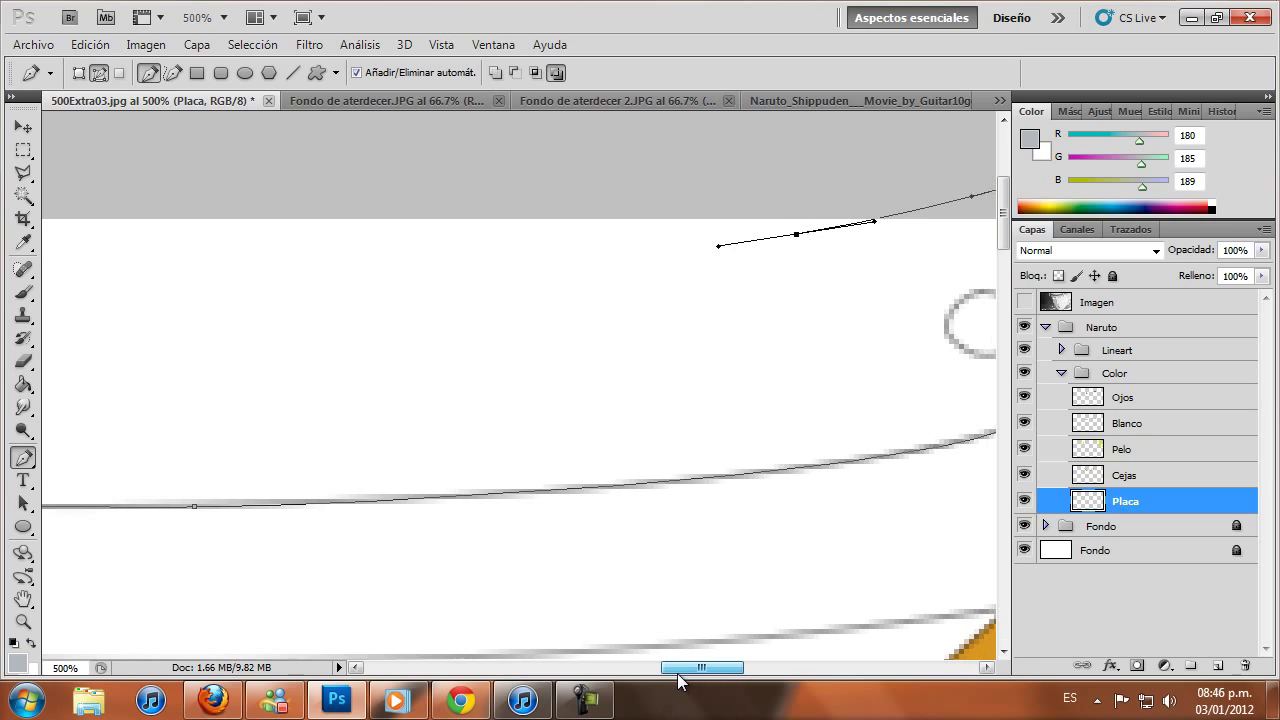
left_click_drag(544, 183, 504, 184)
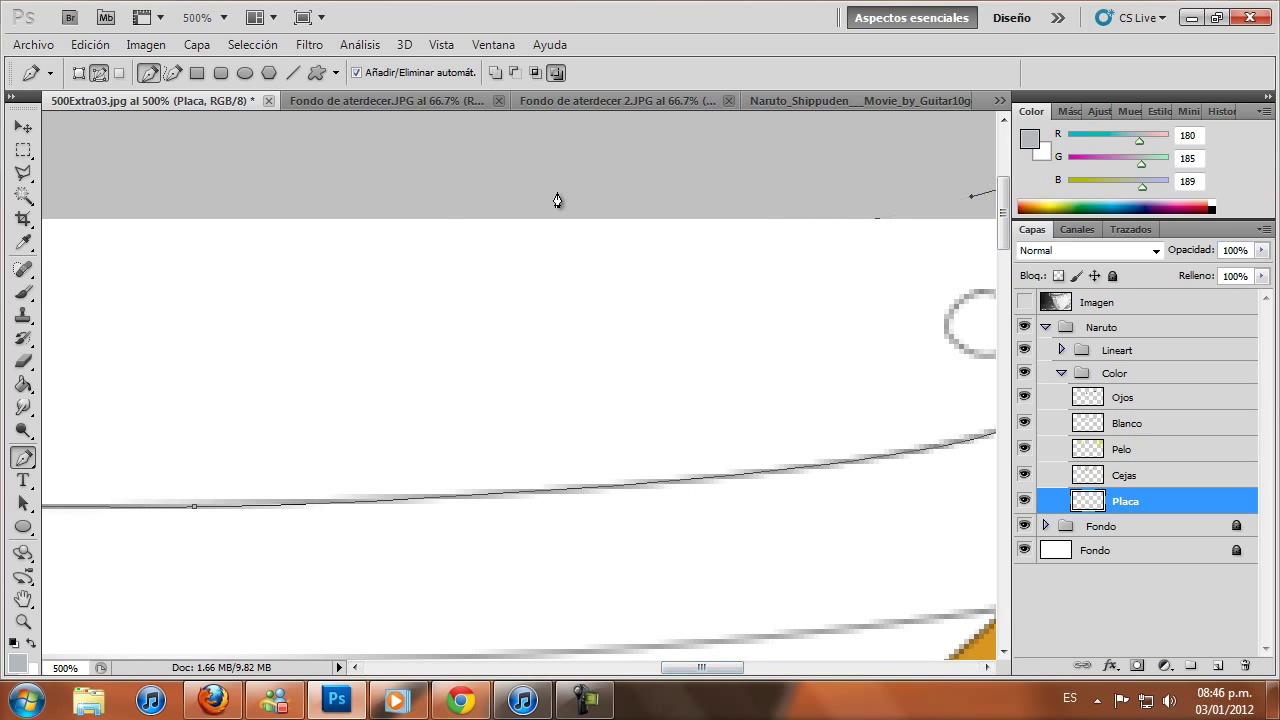
left_click_drag(306, 184, 268, 195)
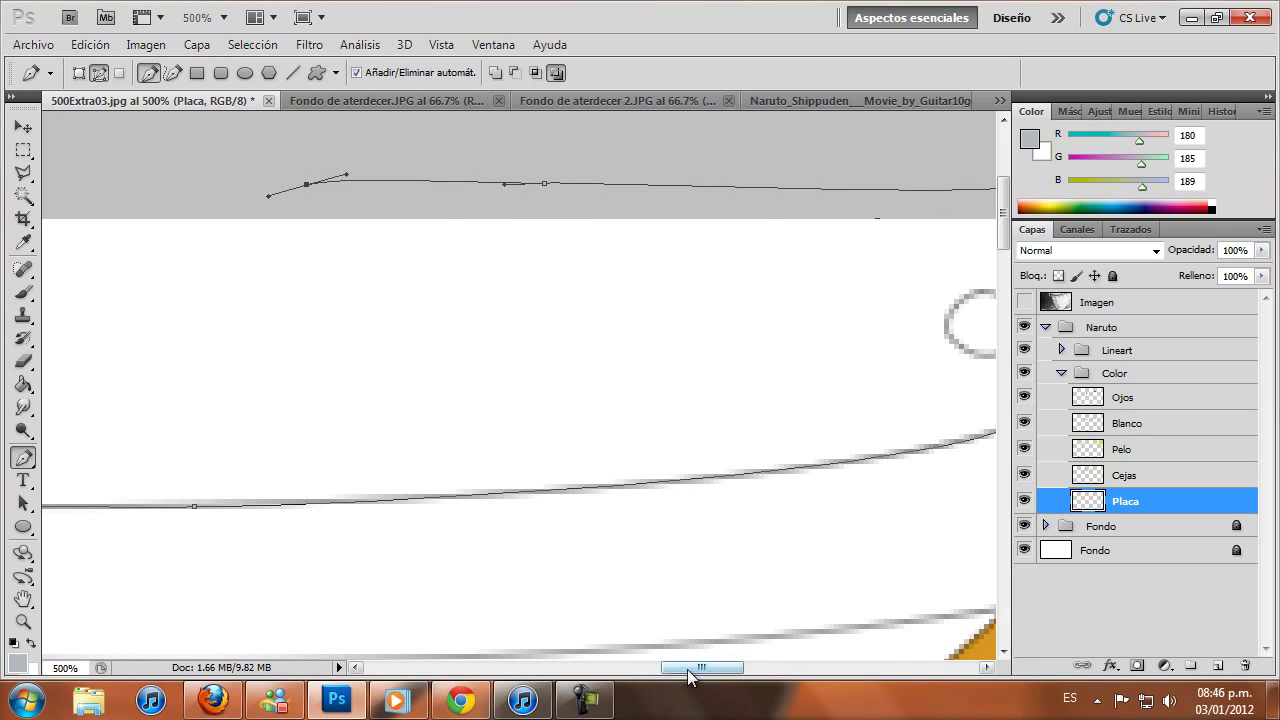
left_click_drag(700, 668, 633, 668)
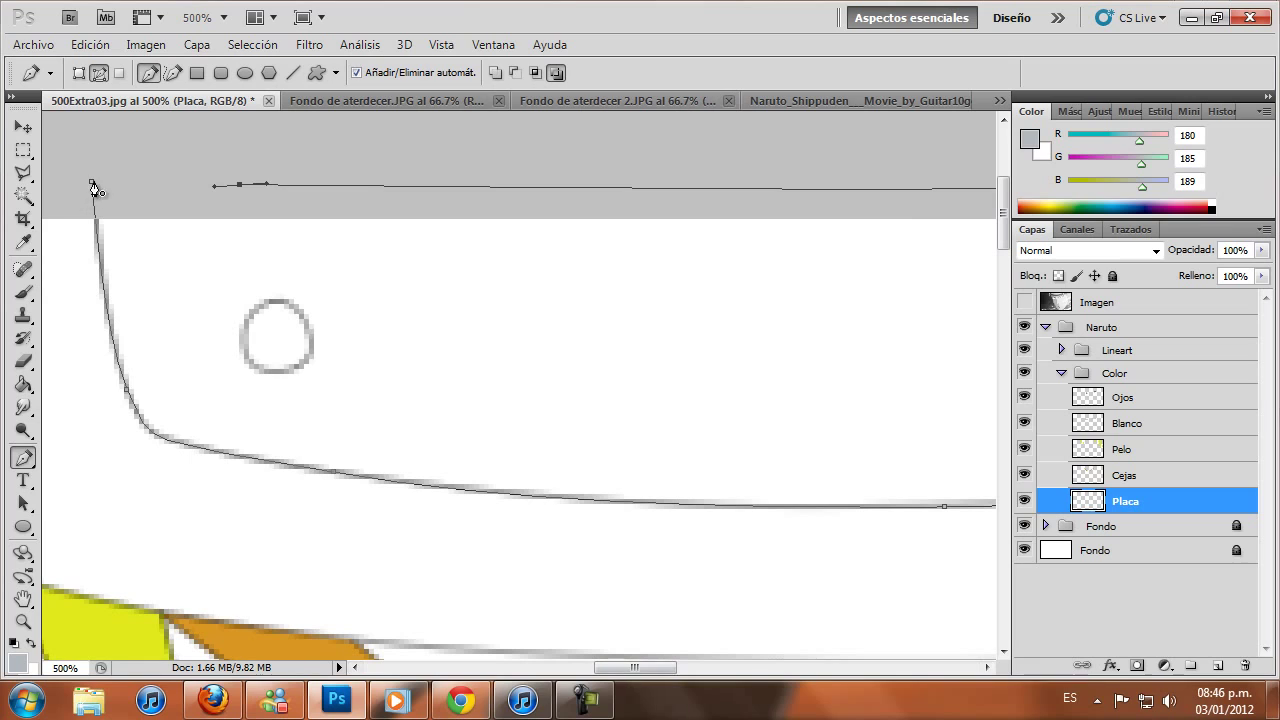
left_click_drag(91, 183, 103, 329)
At actual pixels, fill the plate path with the grey foreground colour
left_click(23, 623)
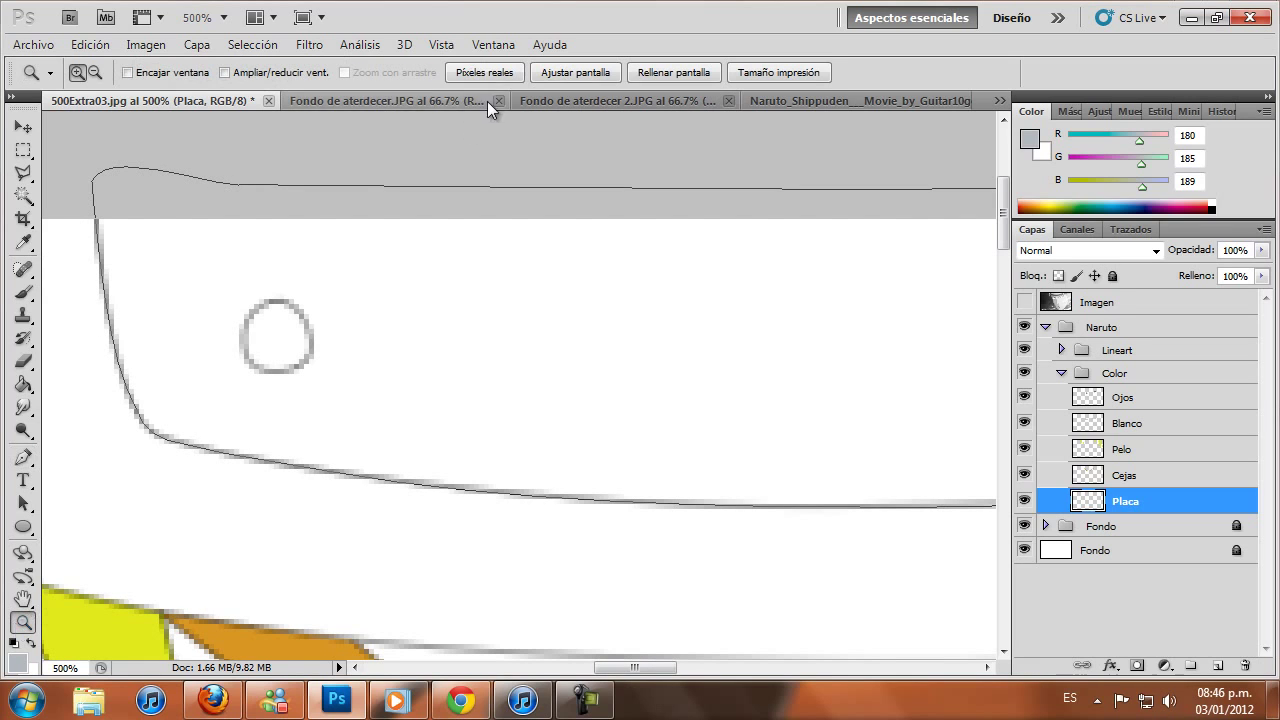
left_click(485, 72)
left_click(24, 458)
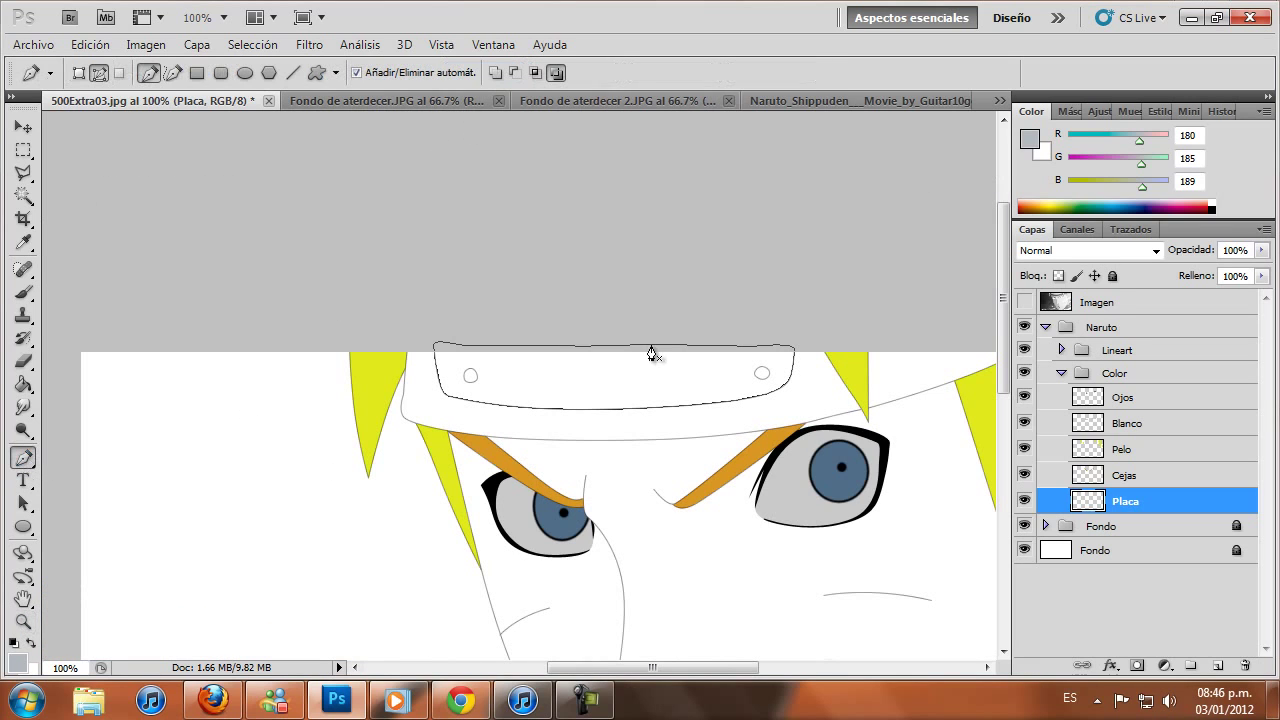
right_click(649, 347)
right_click(683, 457)
left_click(740, 576)
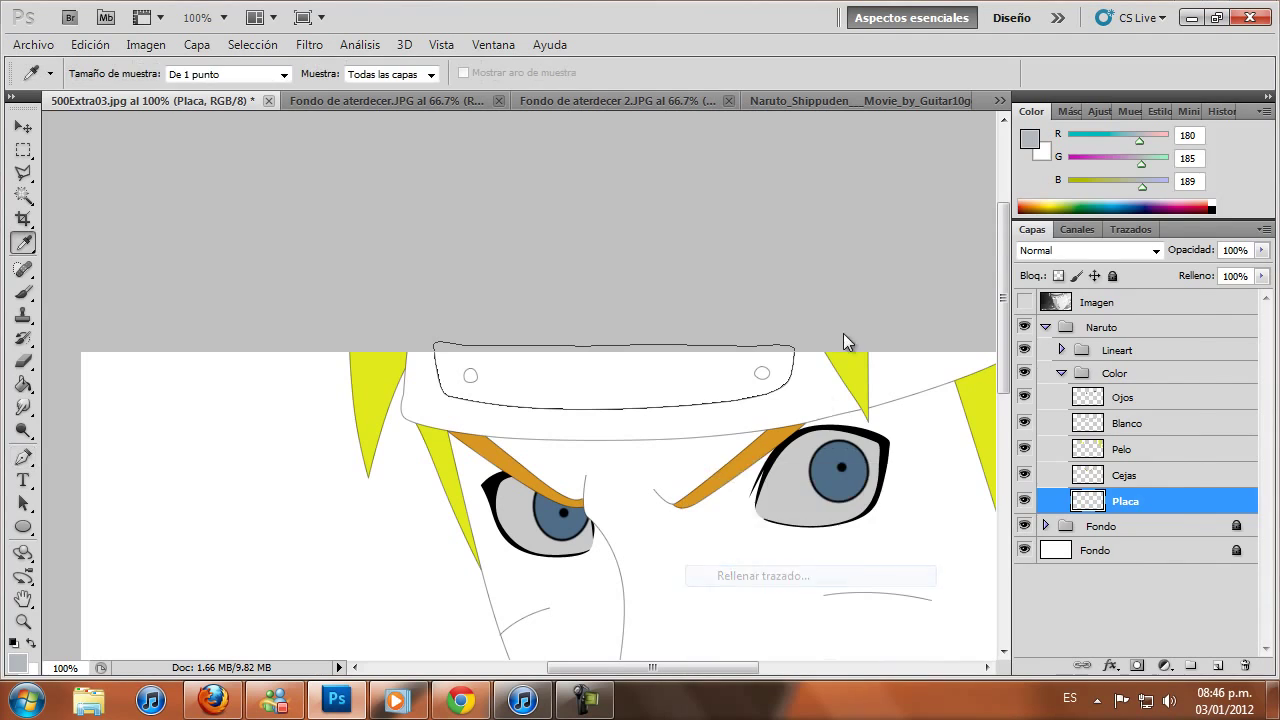
left_click(1110, 288)
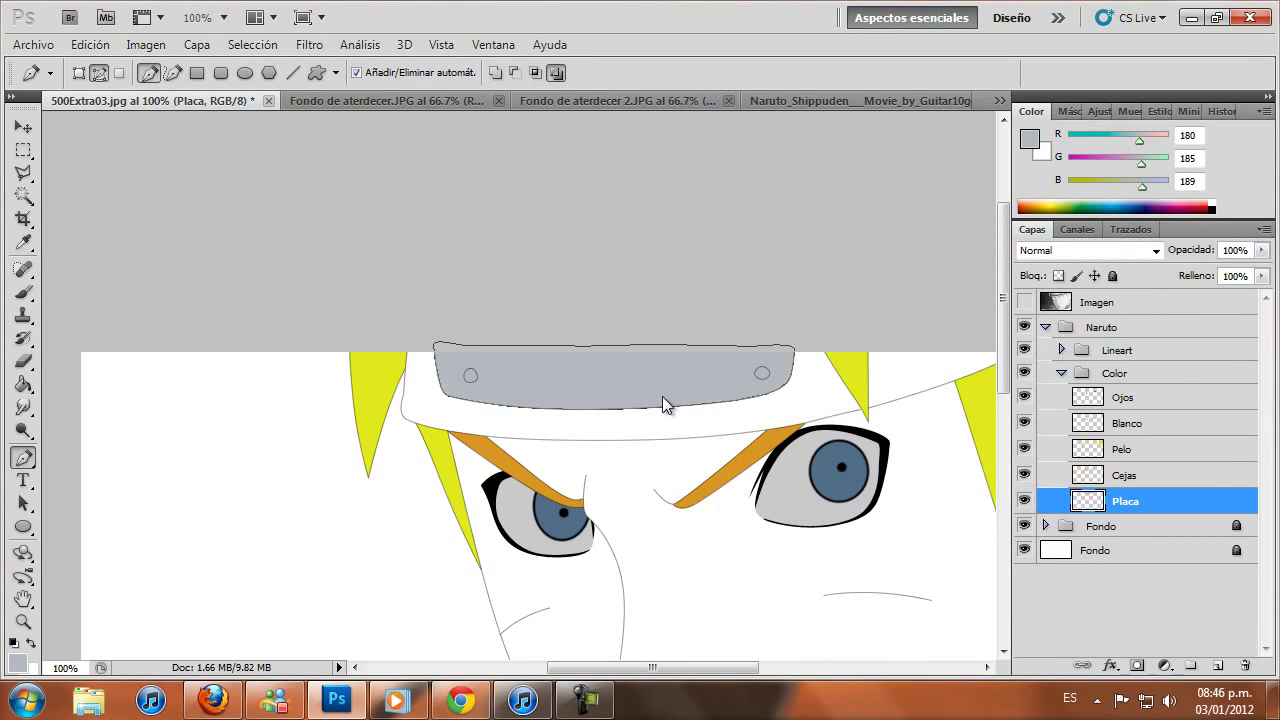
Delete the plate outline path, leaving only the grey fill
right_click(663, 398)
left_click(710, 432)
left_click_drag(652, 667, 689, 667)
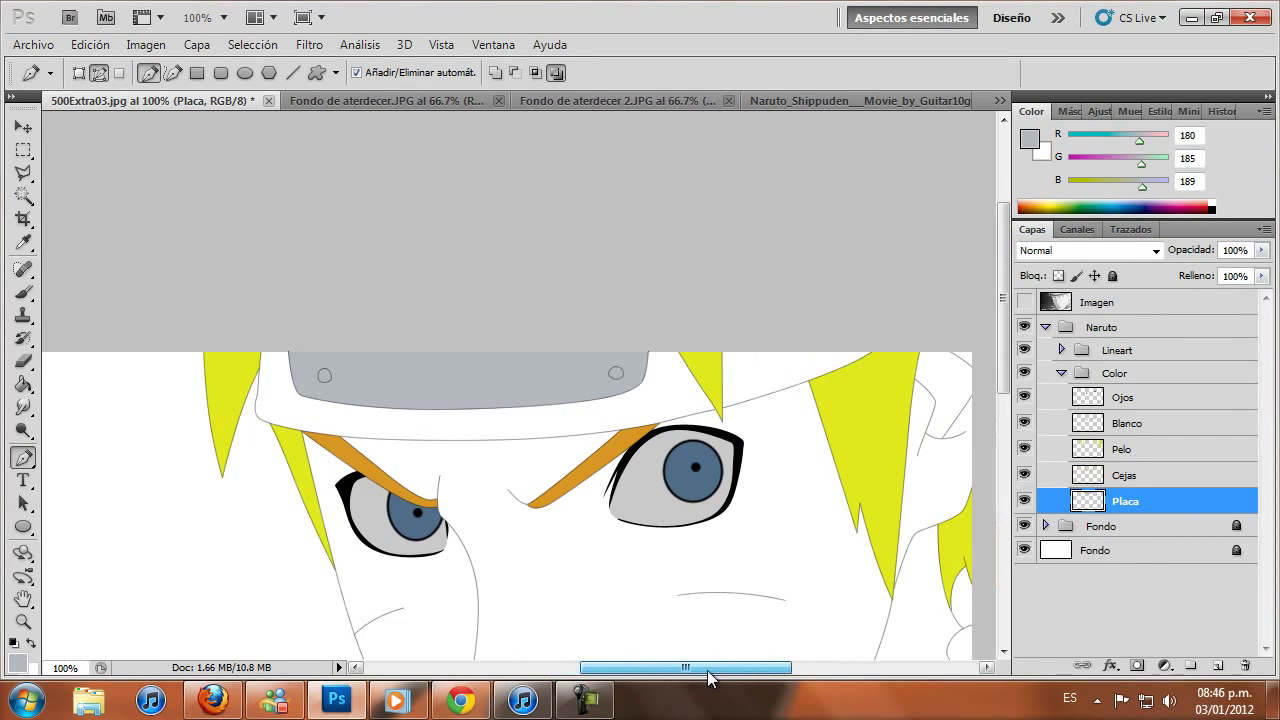
scroll(760, 494, "down", 1)
scroll(900, 520, "down", 1)
scroll(1148, 583, "down", 1)
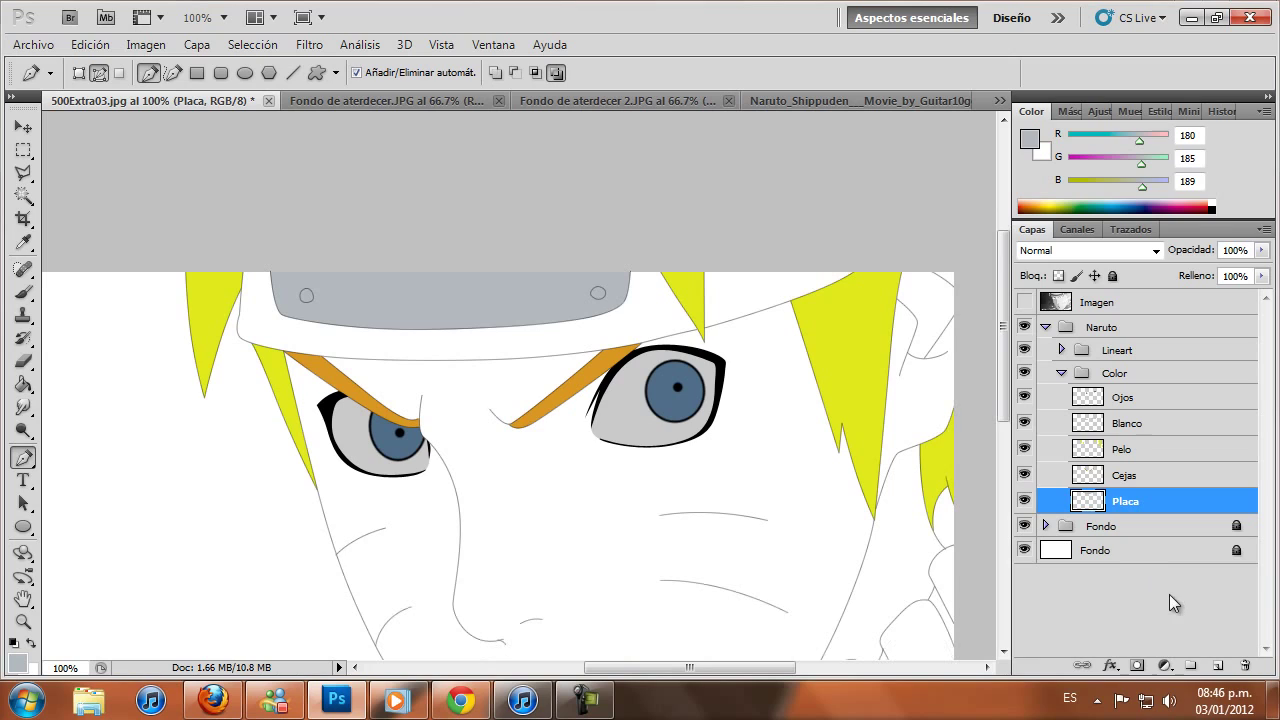
Add a new layer named Banda beneath the Placa layer
left_click(1217, 665)
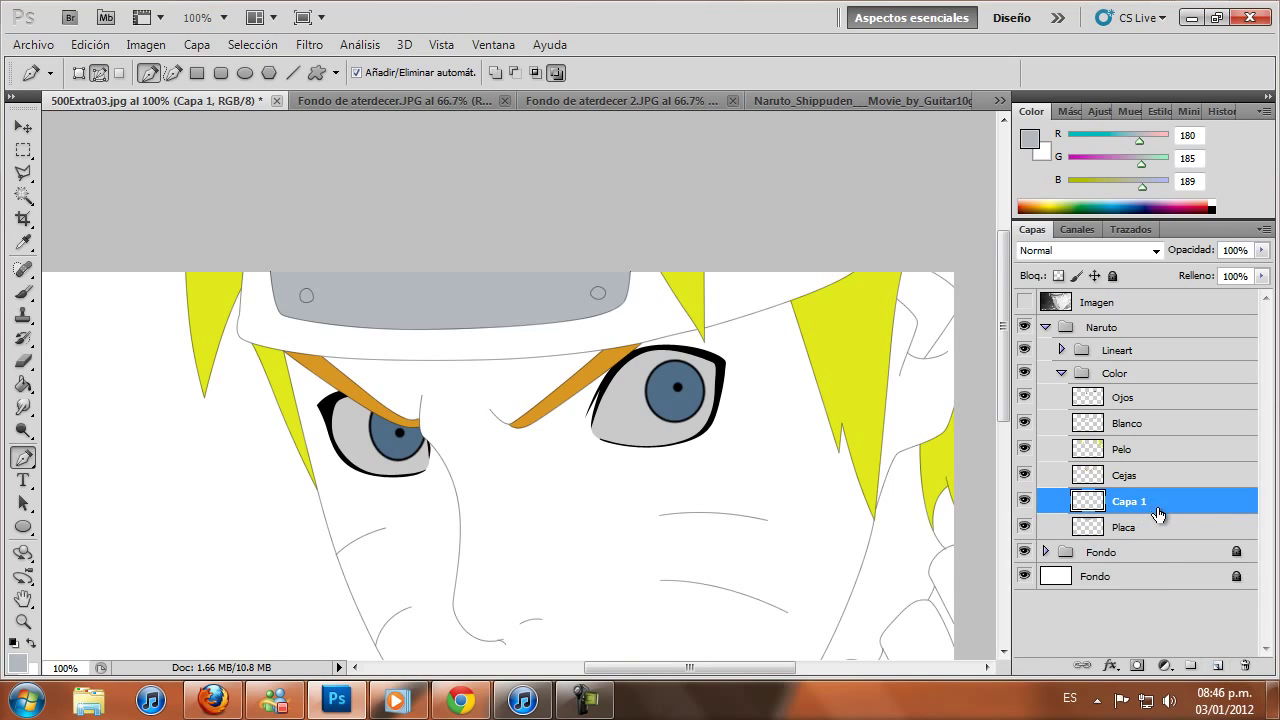
left_click_drag(1152, 517, 1128, 535)
double_click(1128, 530)
type("Banda")
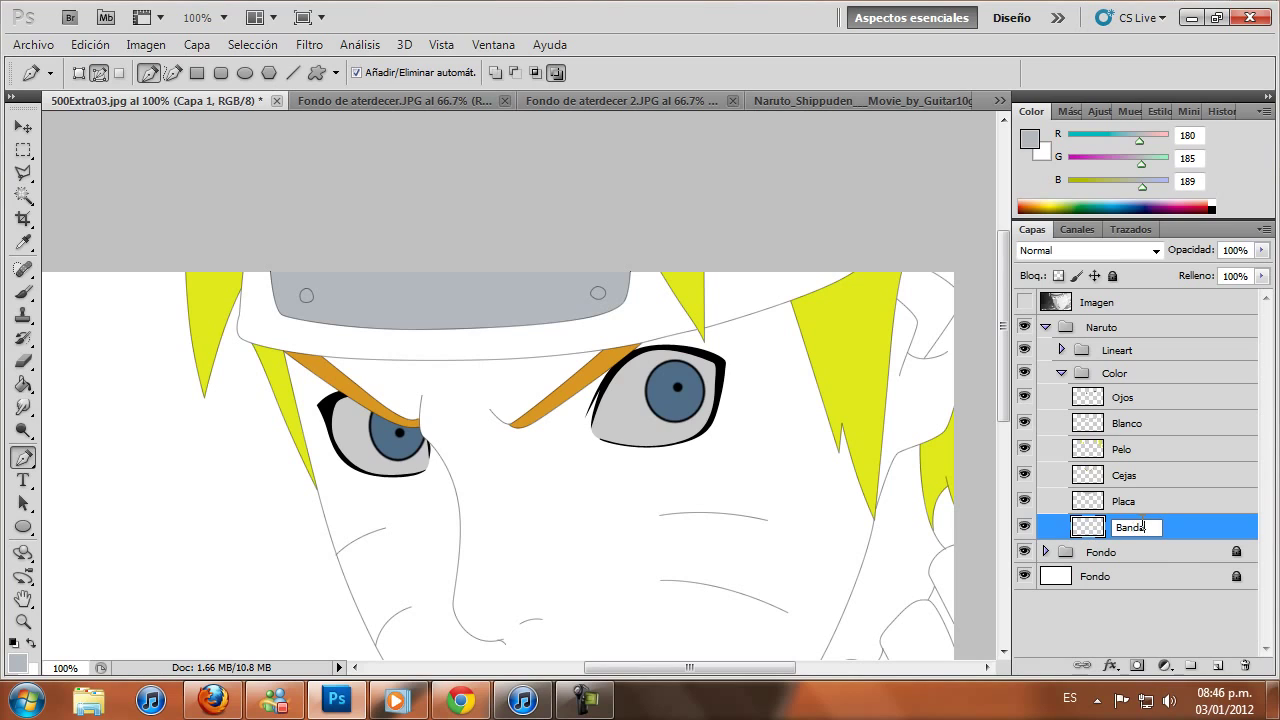
key("Return")
Eyedropper the headband cloth's dark grey from the Naruto reference image
left_click(817, 100)
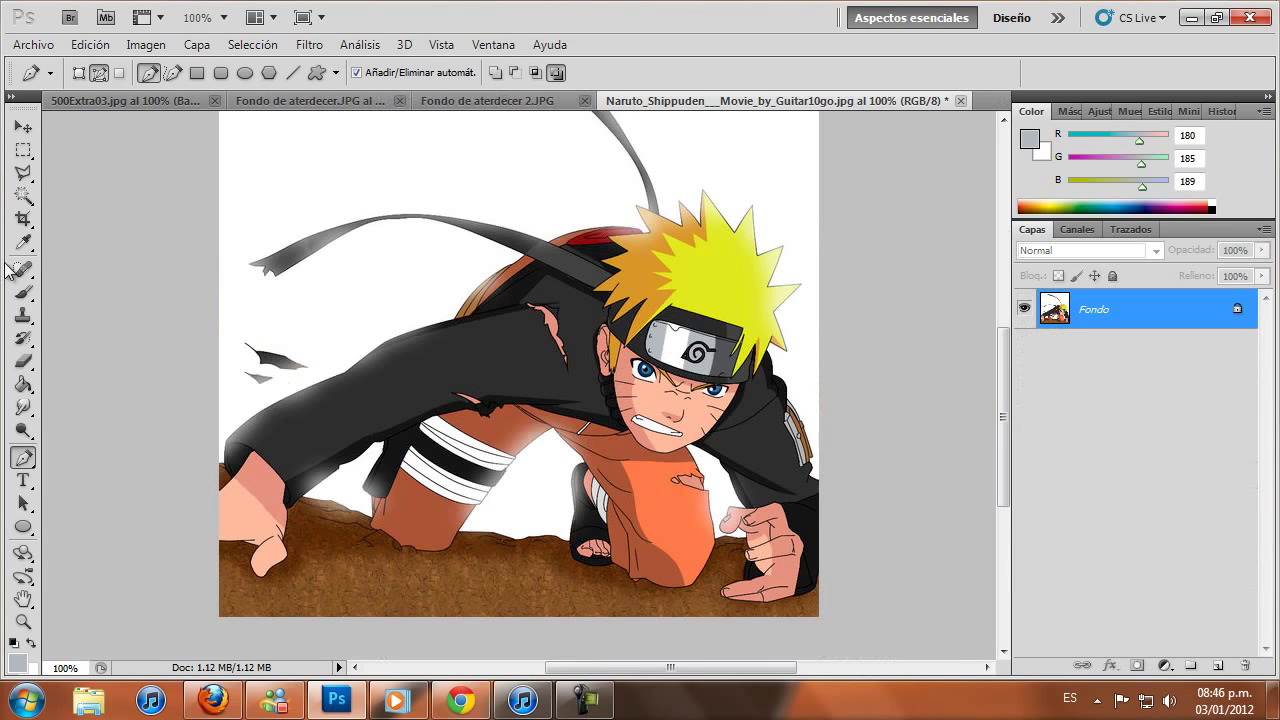
key("i")
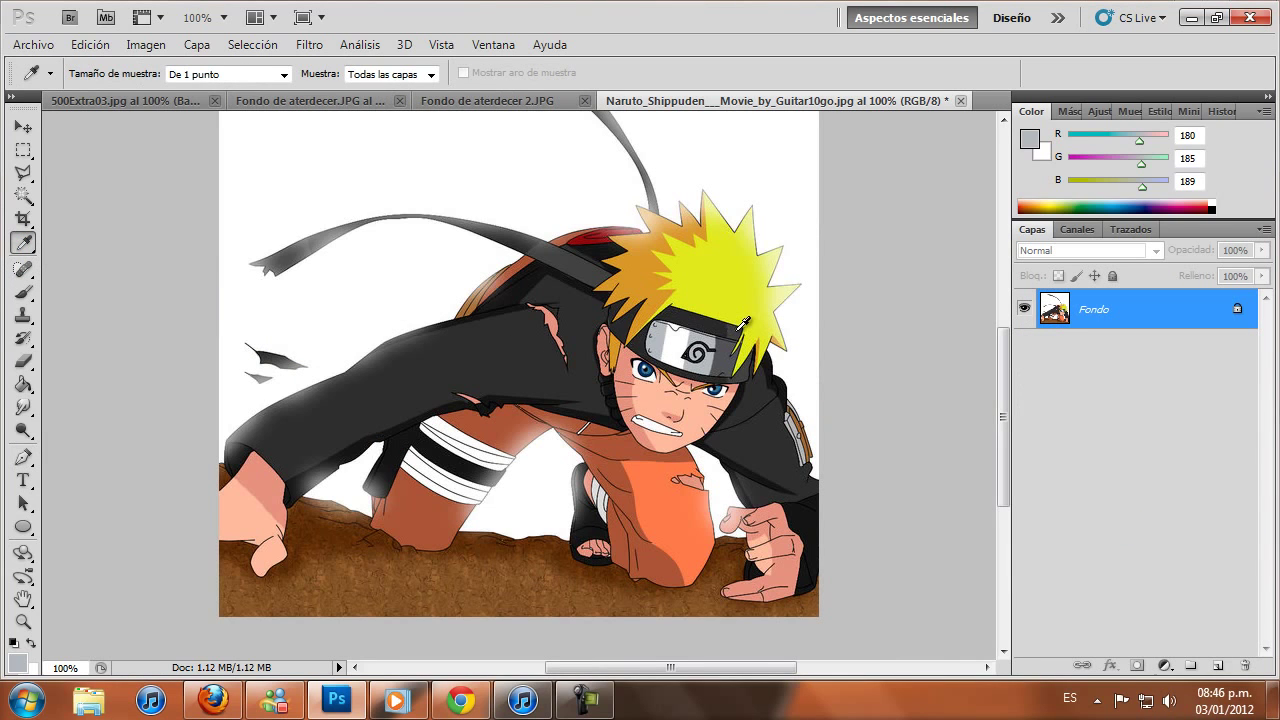
left_click(738, 329)
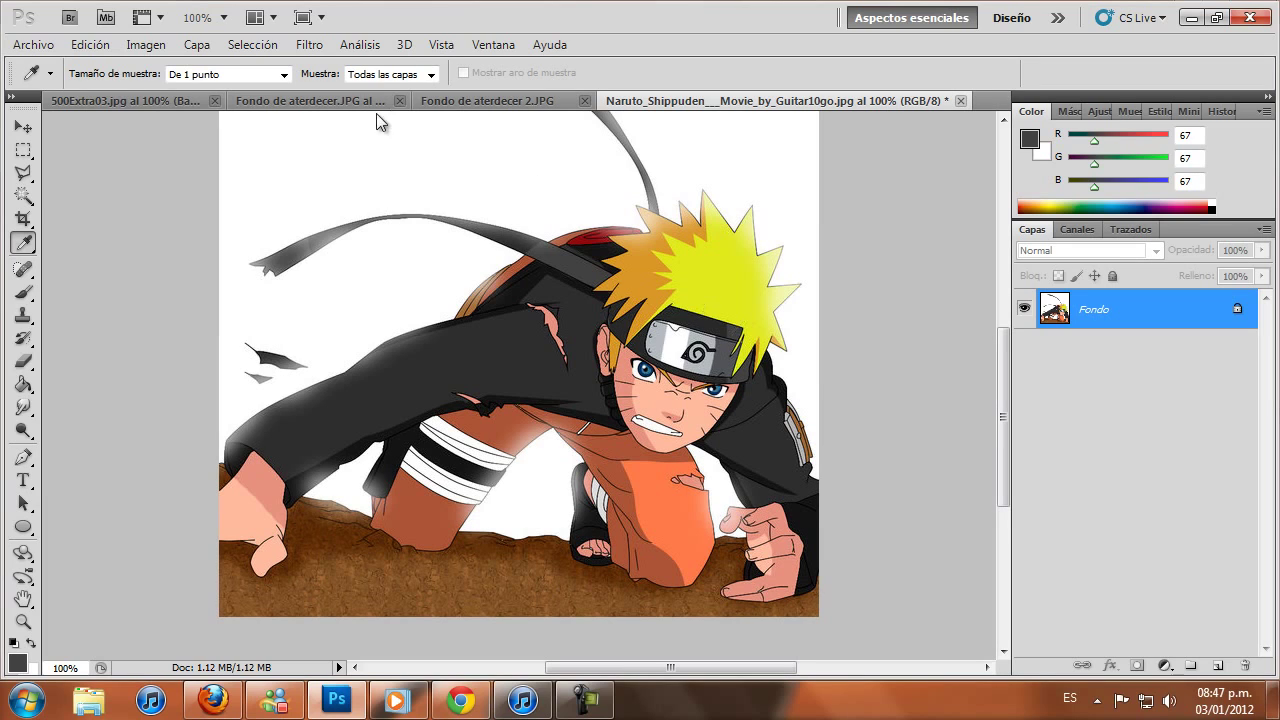
left_click(539, 350)
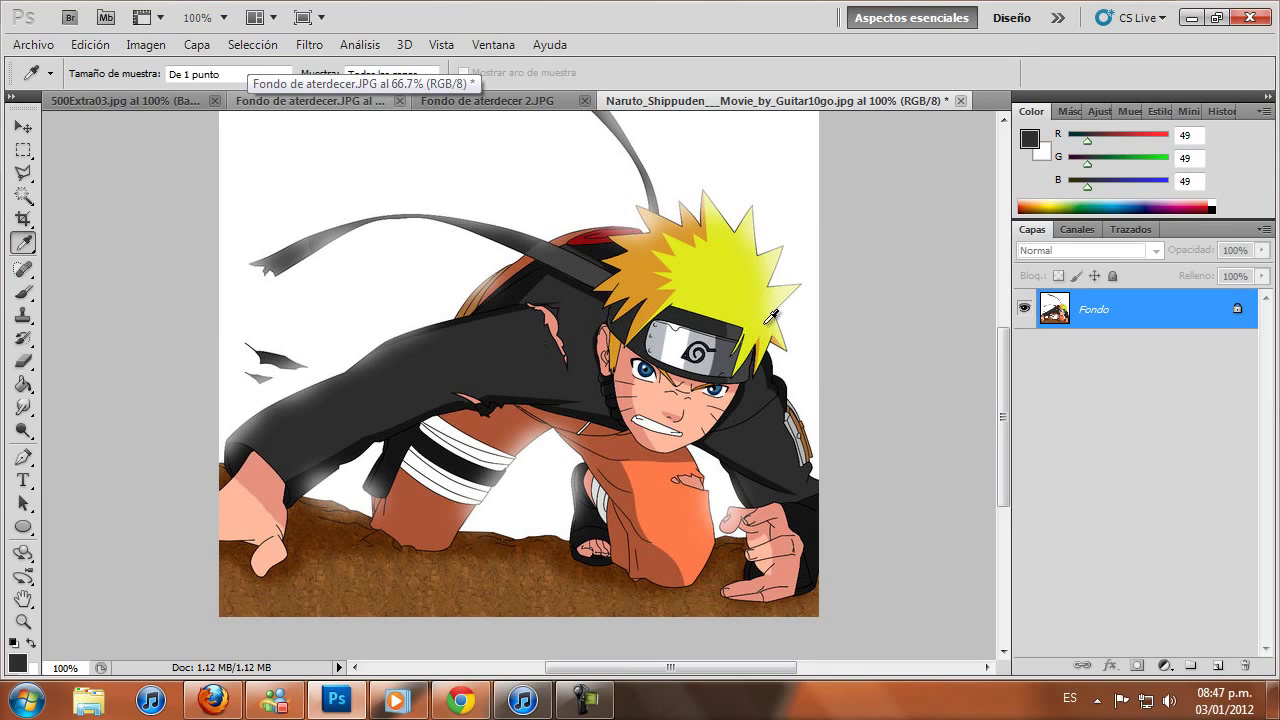
left_click(736, 341)
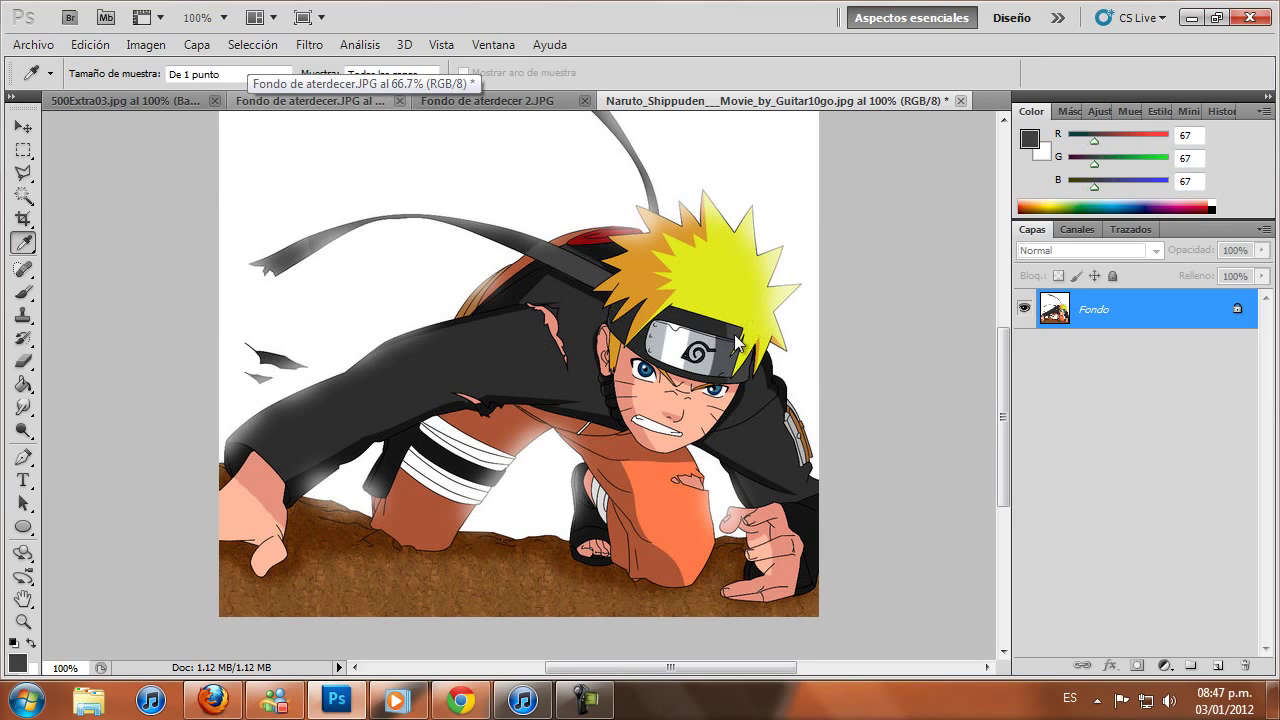
Warm the foreground grey to 60/56/53 and return to the lineart document
left_click(17, 661)
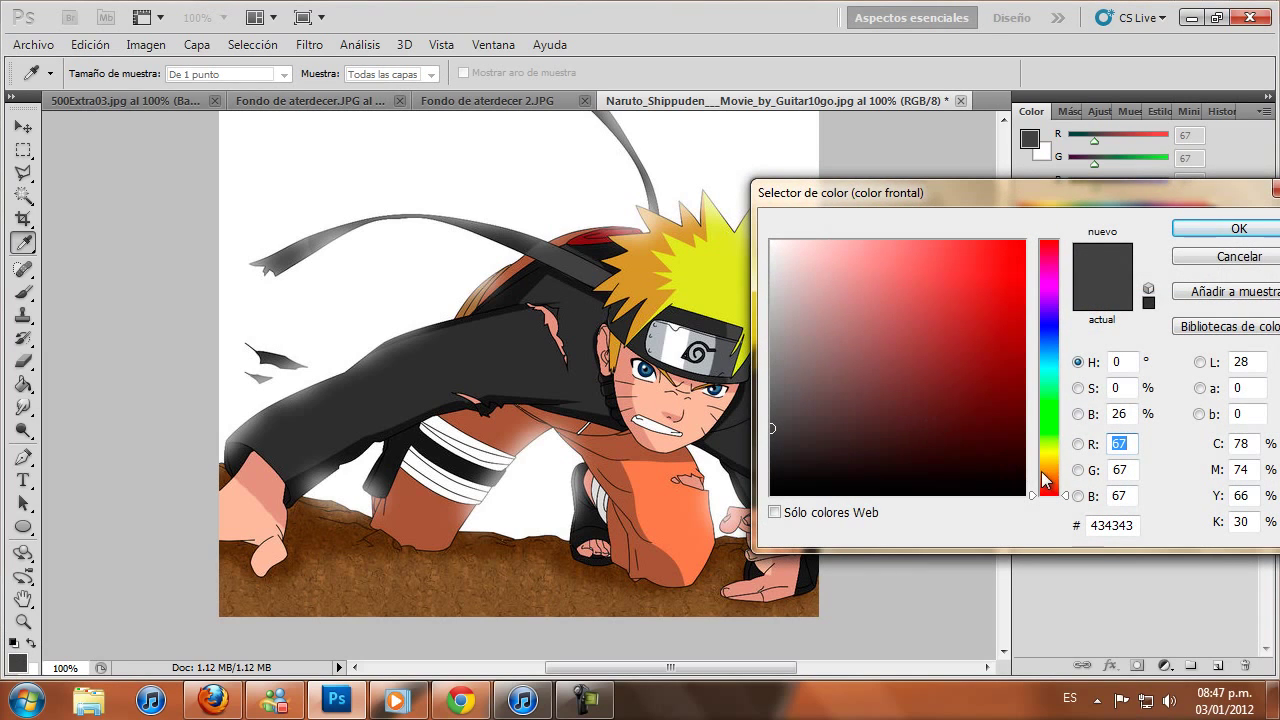
left_click_drag(1045, 480, 1045, 454)
left_click(774, 436)
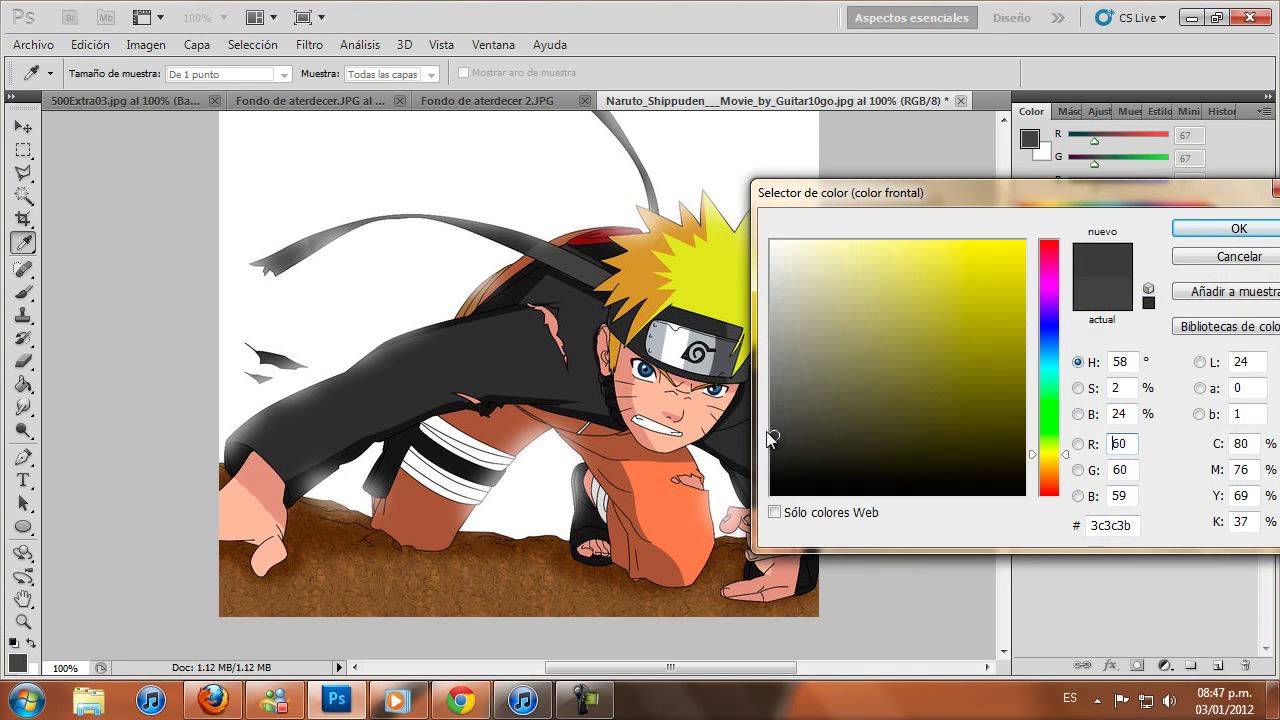
left_click_drag(781, 421, 780, 430)
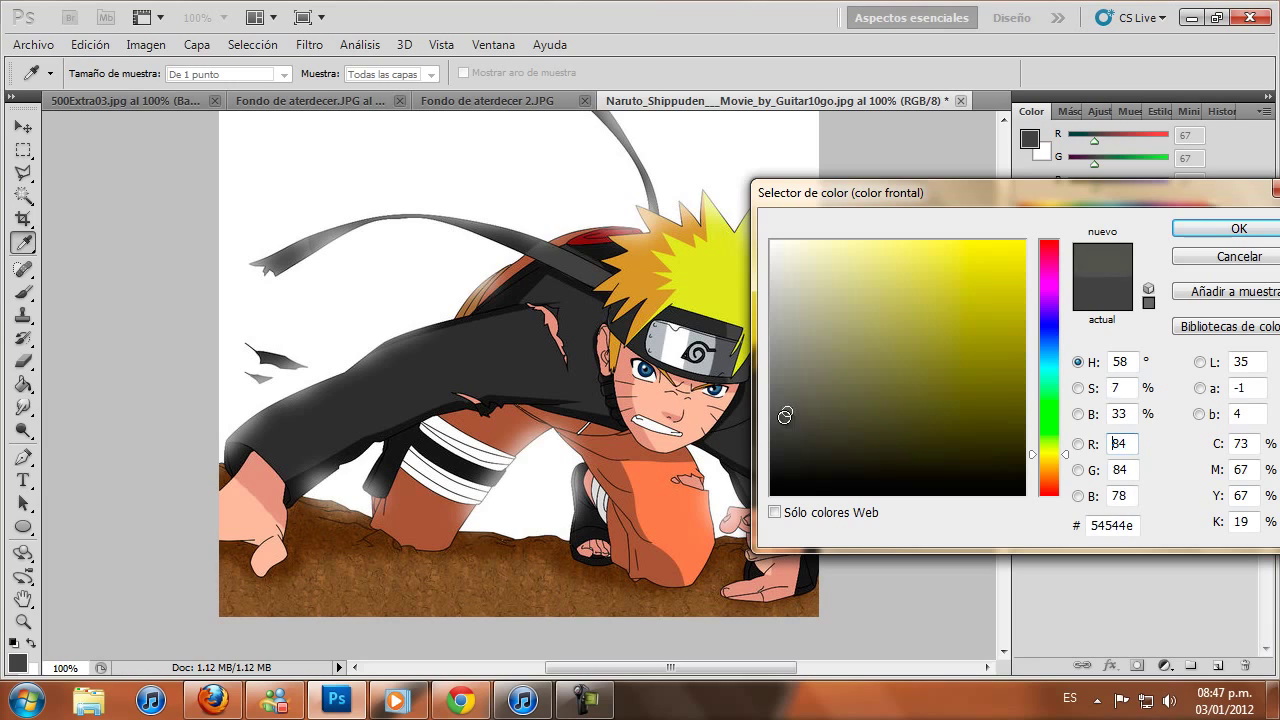
left_click_drag(1053, 450, 1061, 474)
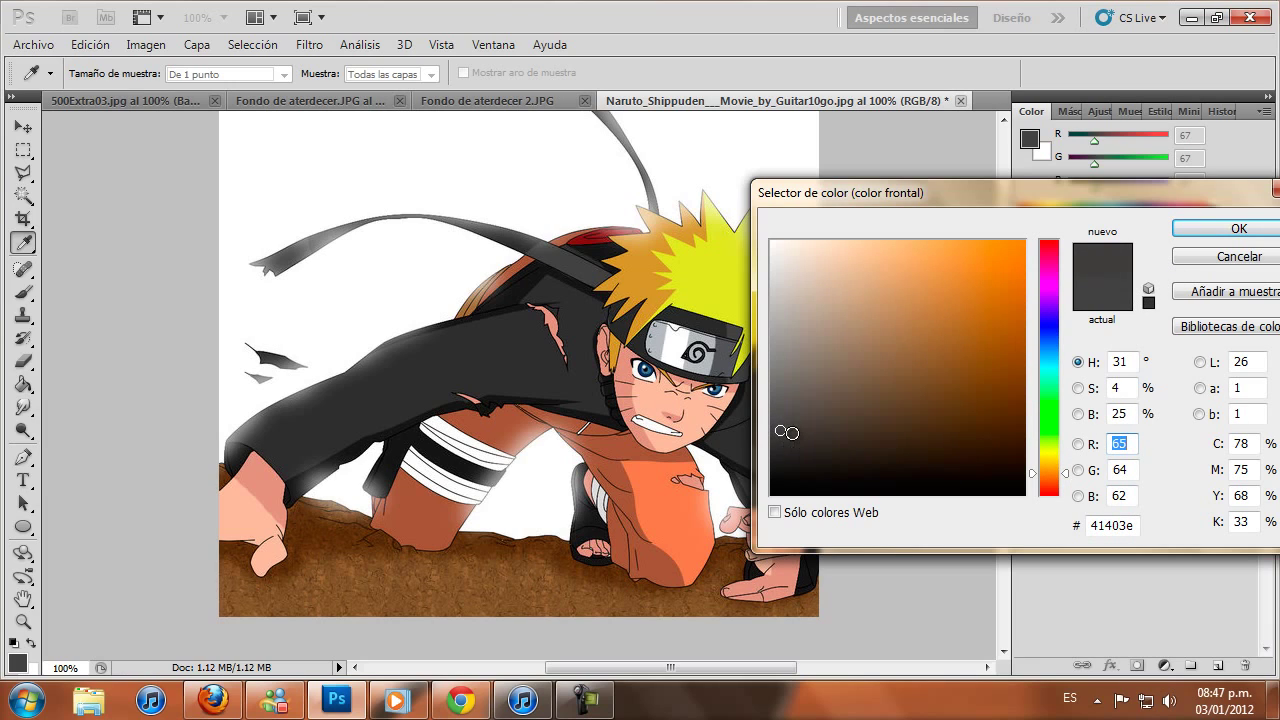
left_click_drag(792, 434, 811, 436)
left_click(1210, 228)
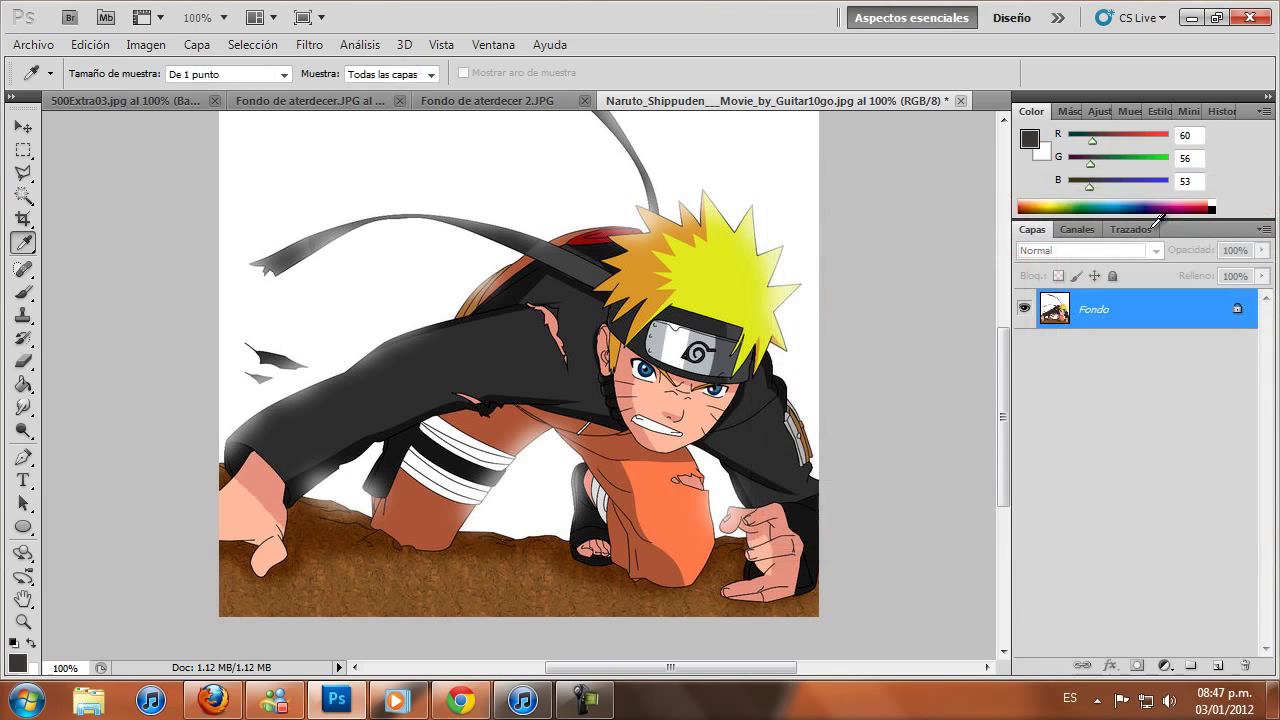
left_click(161, 96)
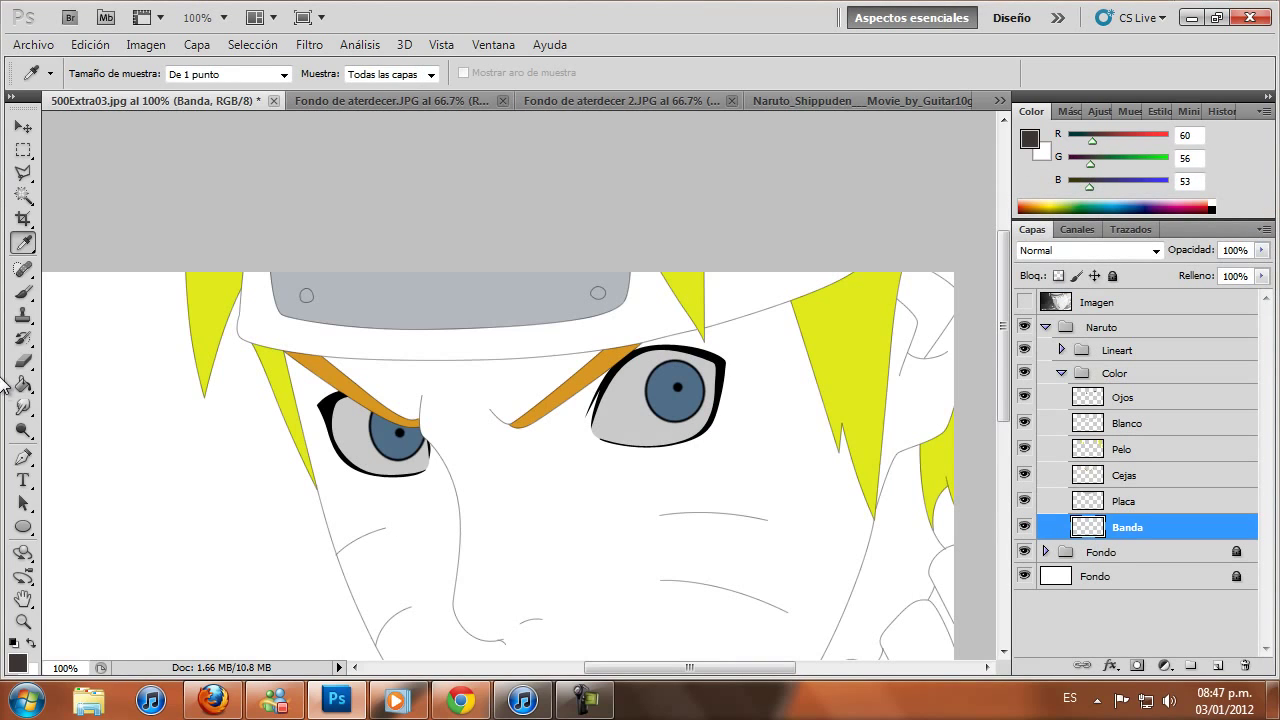
Zoom in on the headband's left end for Pen tracing
left_click(23, 621)
left_click(229, 298)
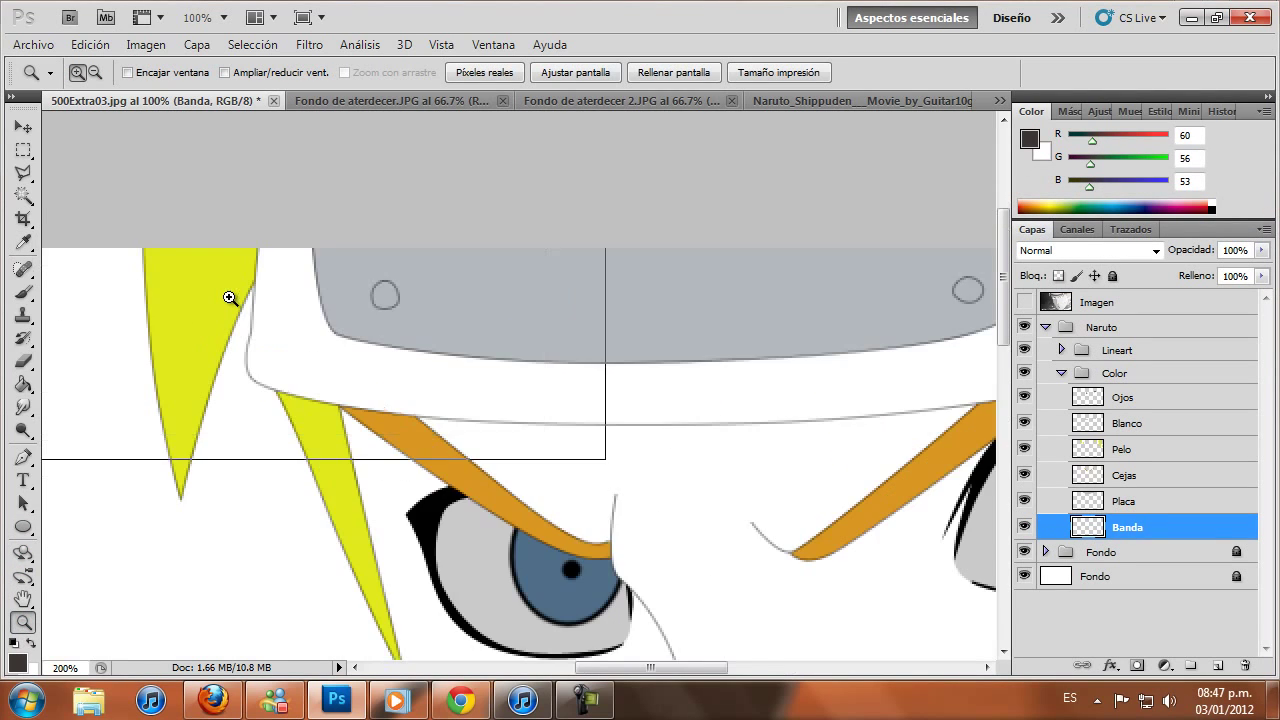
left_click(229, 298)
key("p")
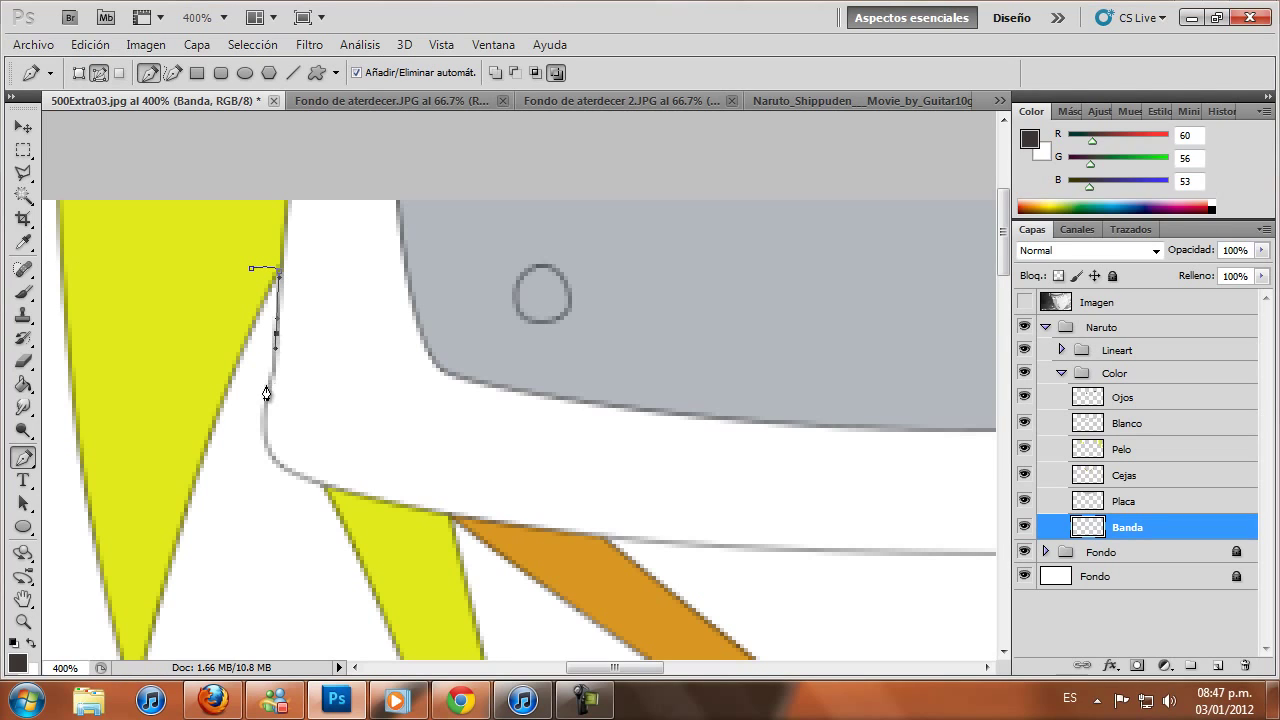
scroll(266, 398, "down", 2)
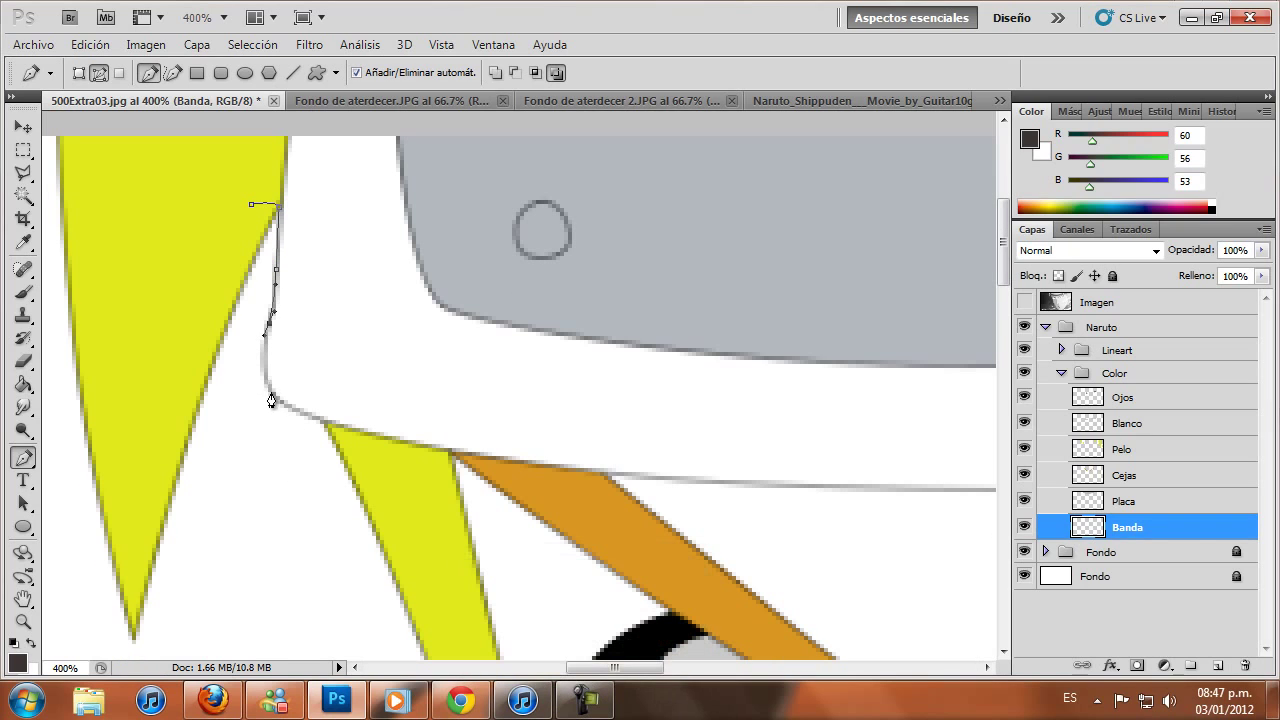
Trace the cloth band's left and lower edges with curved Pen points
mouse_move(273, 400)
left_mouse_down()
mouse_move(286, 415)
mouse_move(547, 481)
left_mouse_up()
left_click_drag(575, 667, 629, 667)
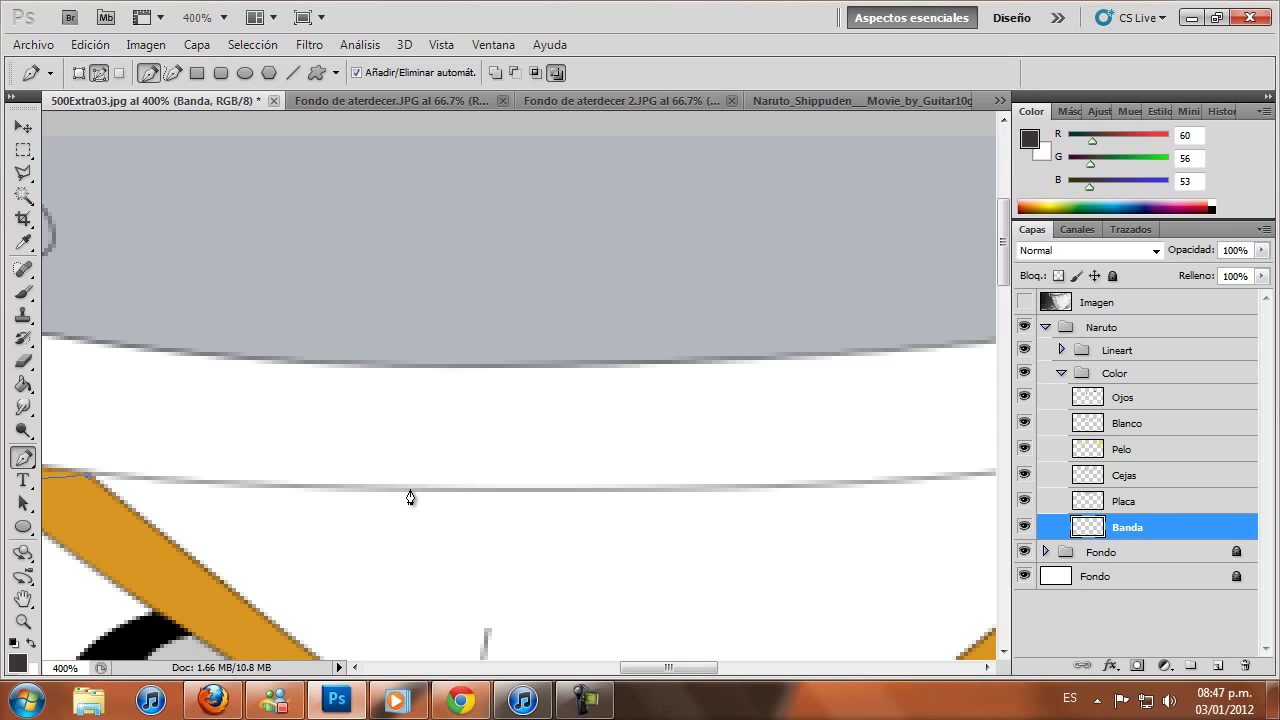
left_click_drag(411, 491, 597, 497)
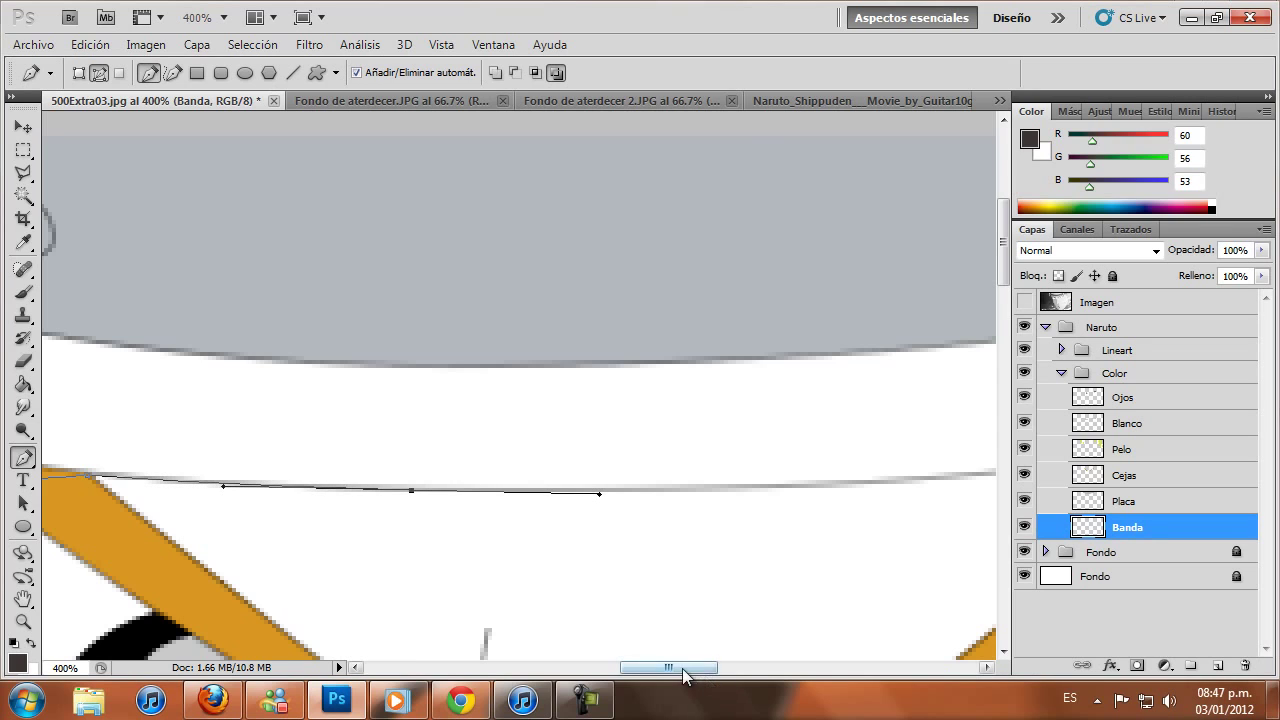
left_click_drag(668, 667, 703, 667)
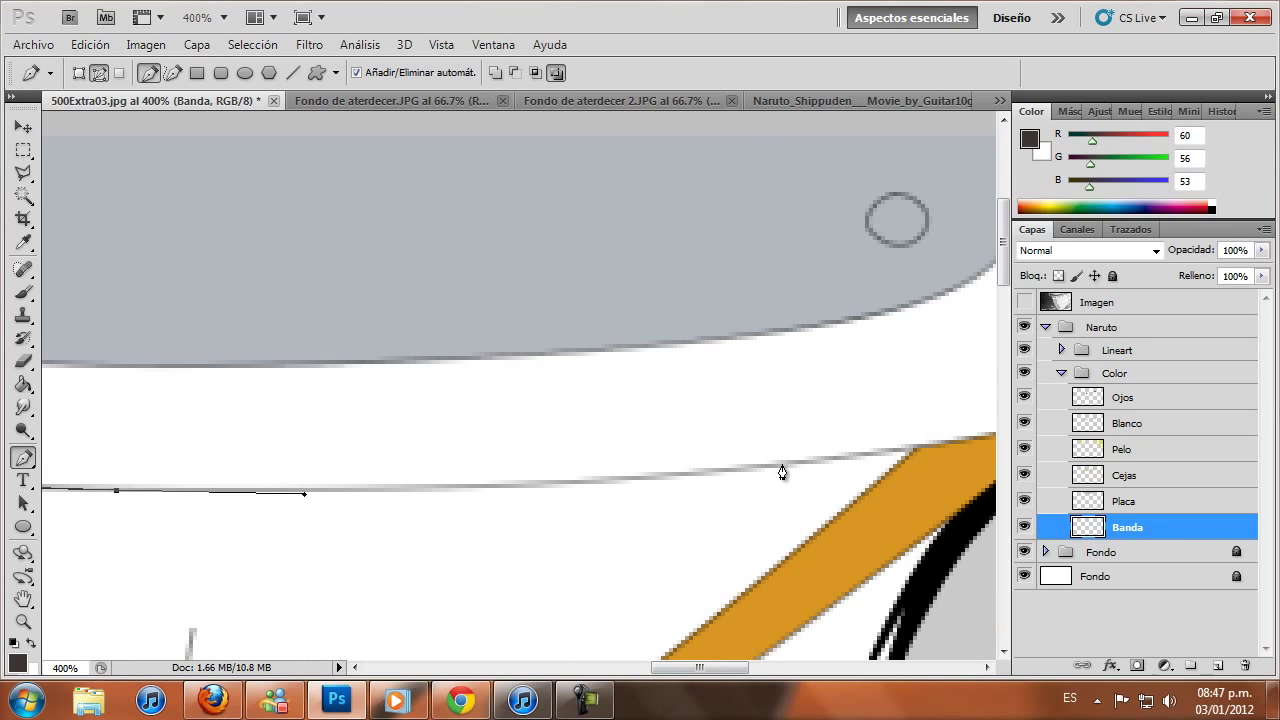
left_click_drag(782, 465, 939, 446)
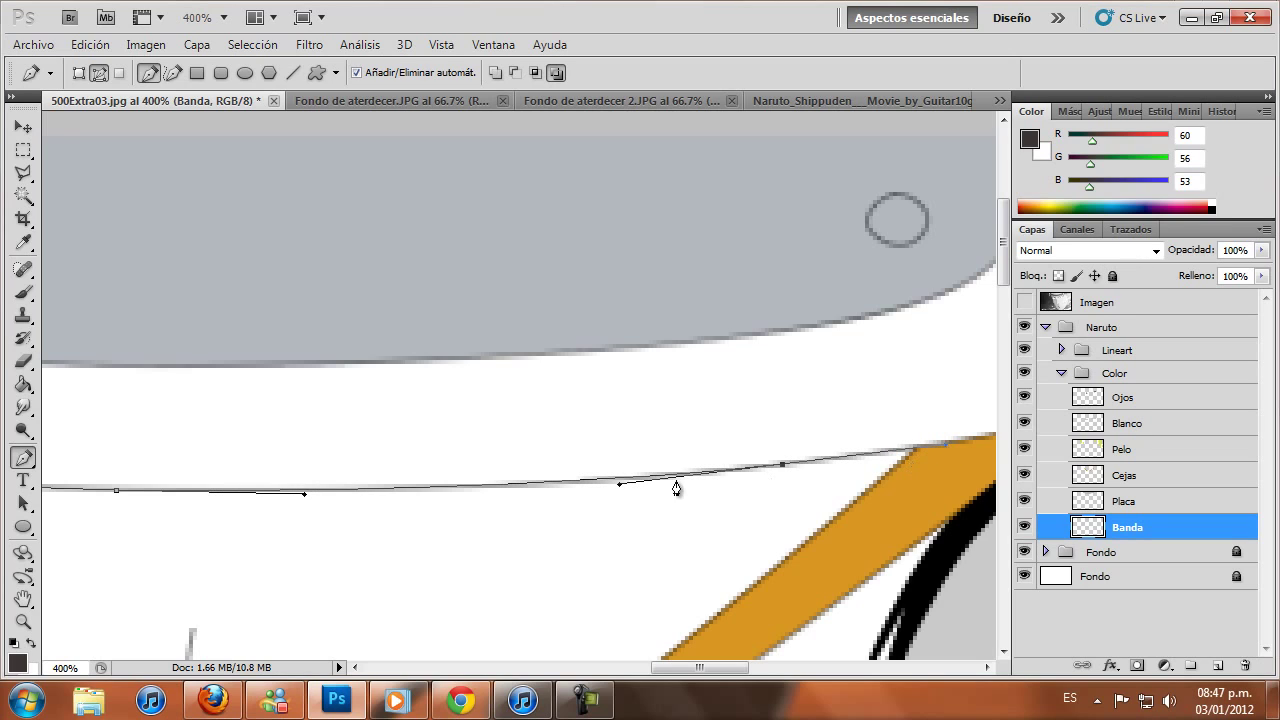
left_click(543, 487)
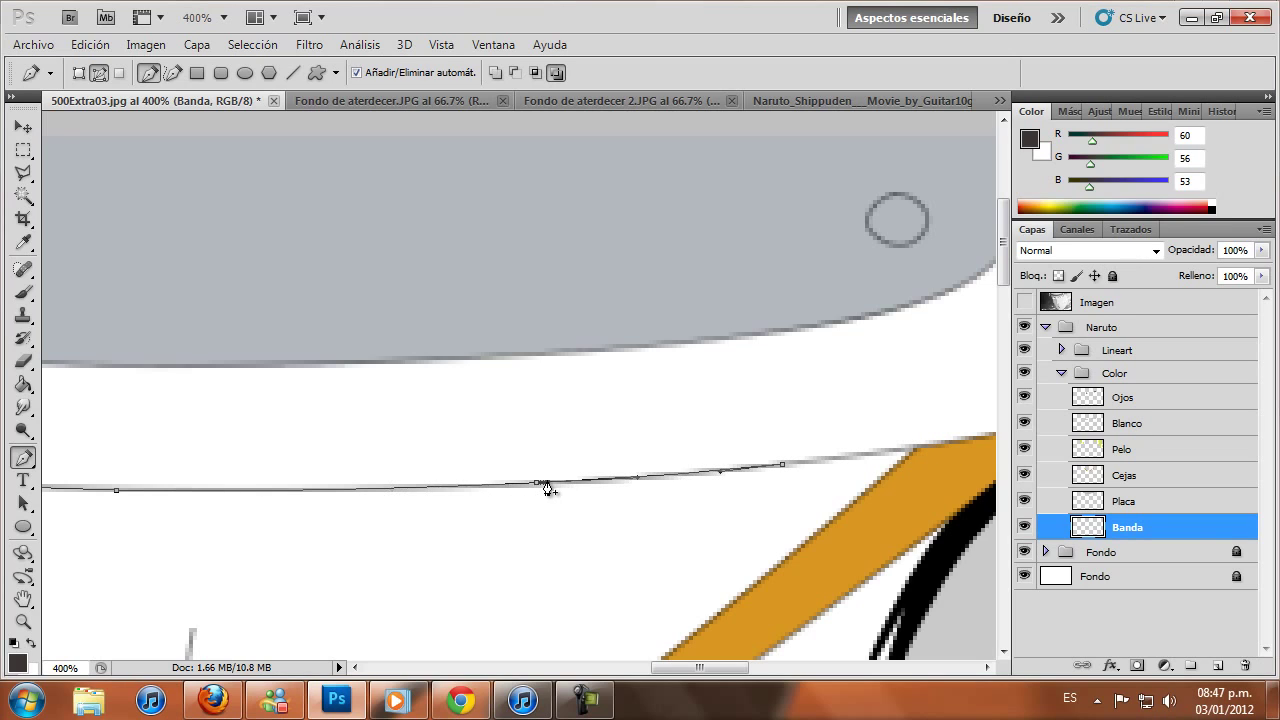
left_click(543, 486, "ctrl")
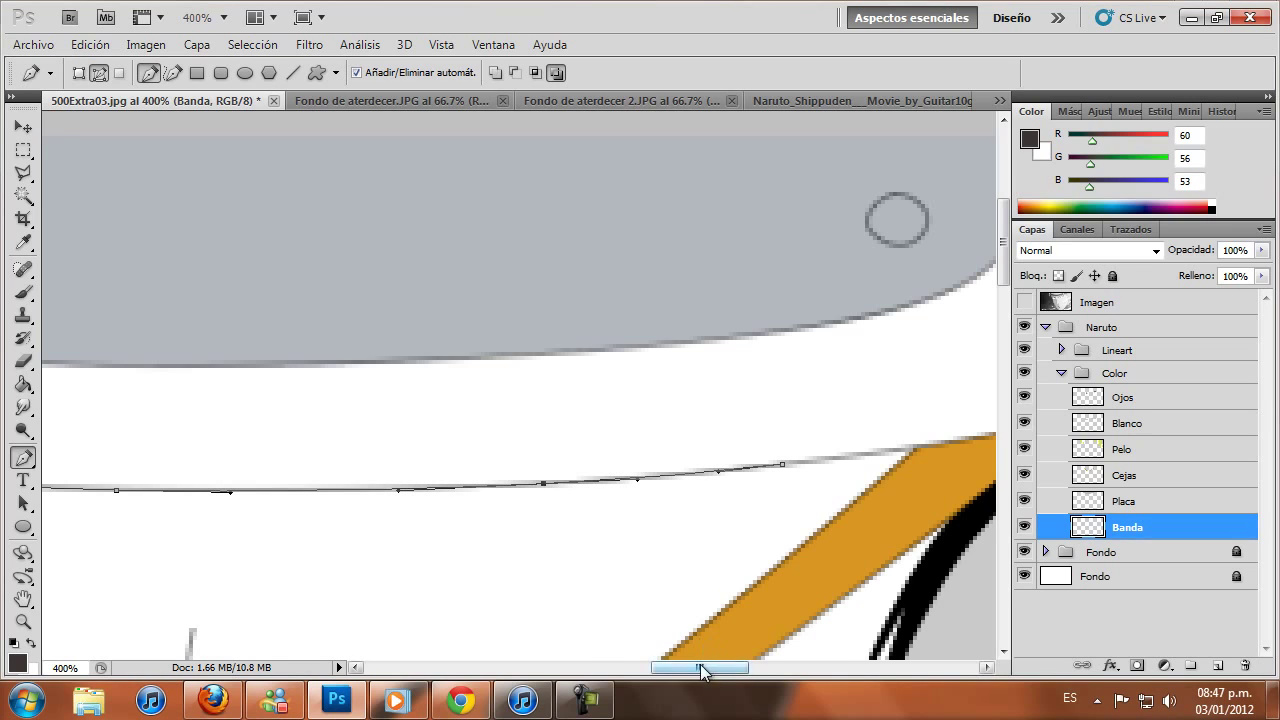
left_click_drag(700, 670, 734, 668)
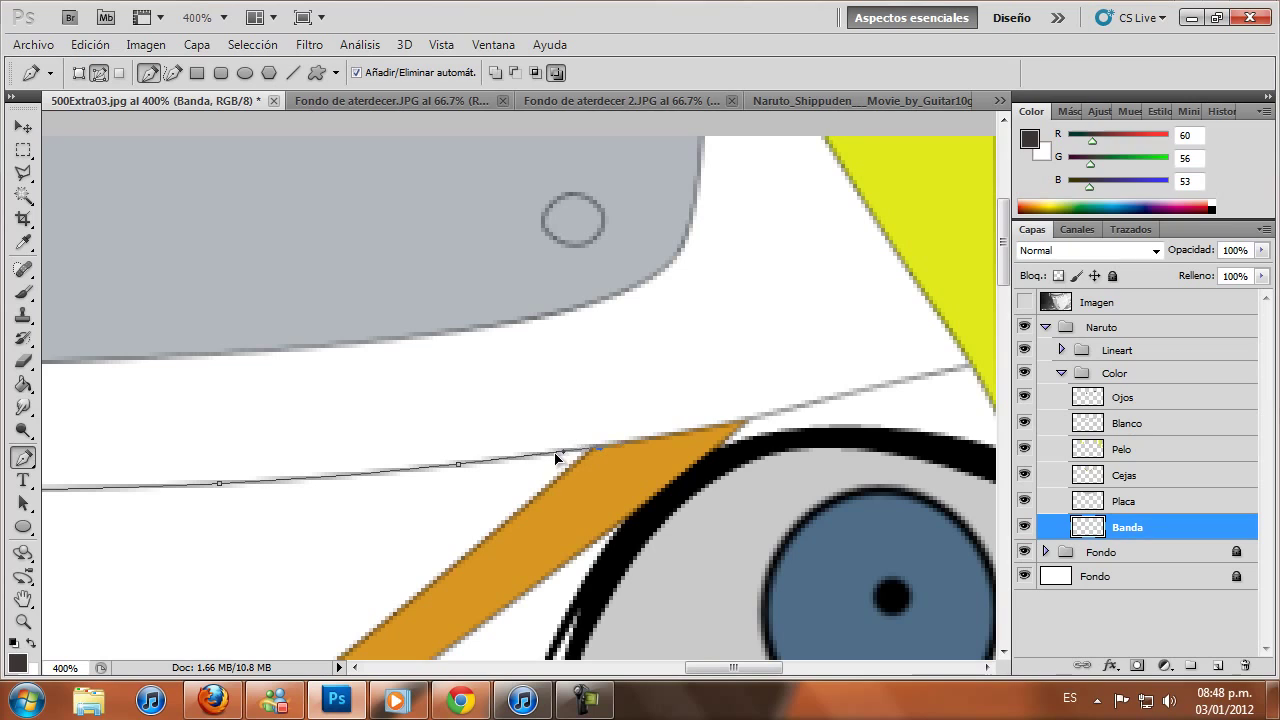
left_click_drag(637, 457, 698, 451)
left_click_drag(737, 668, 774, 668)
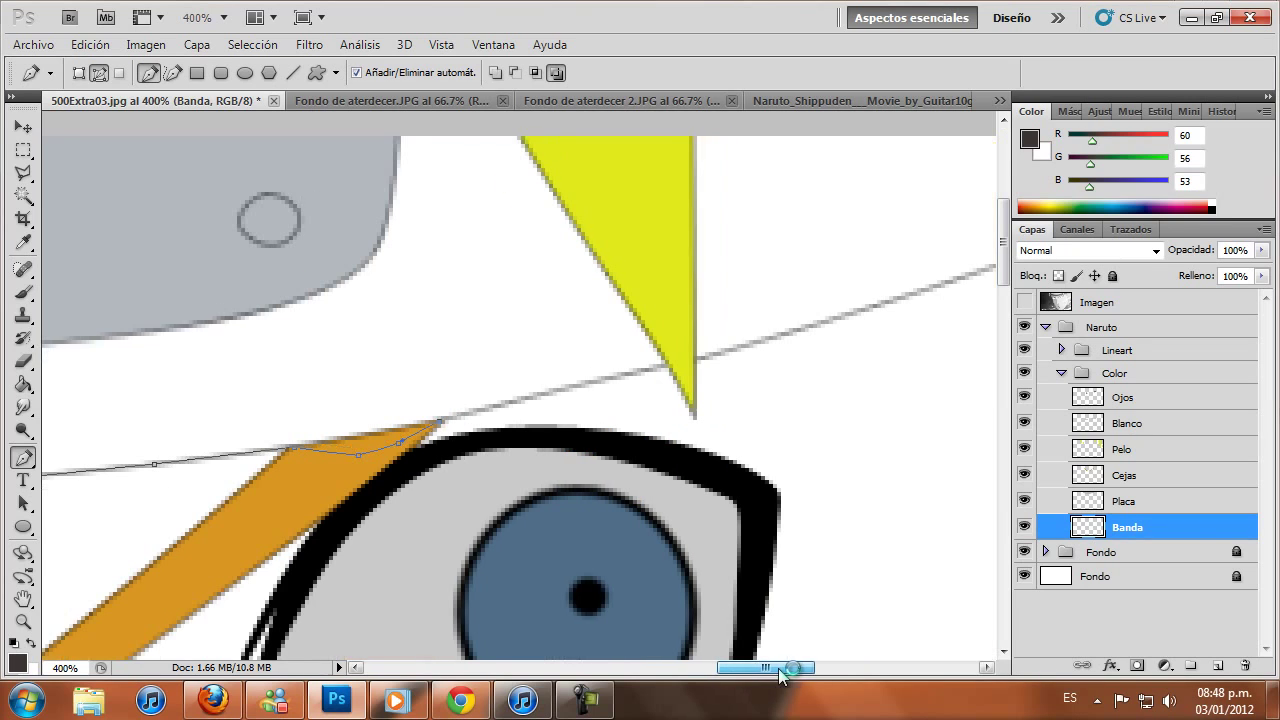
left_click_drag(634, 366, 642, 365)
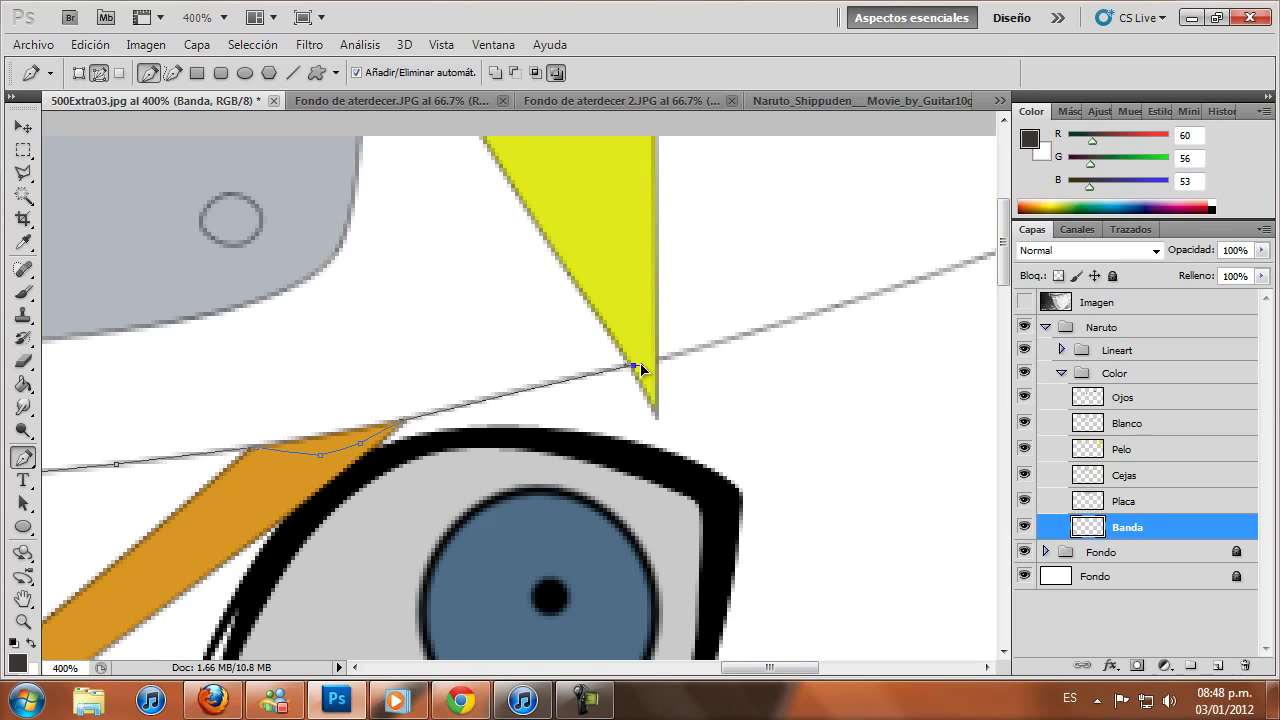
left_click_drag(491, 402, 492, 404)
left_click_drag(770, 668, 800, 668)
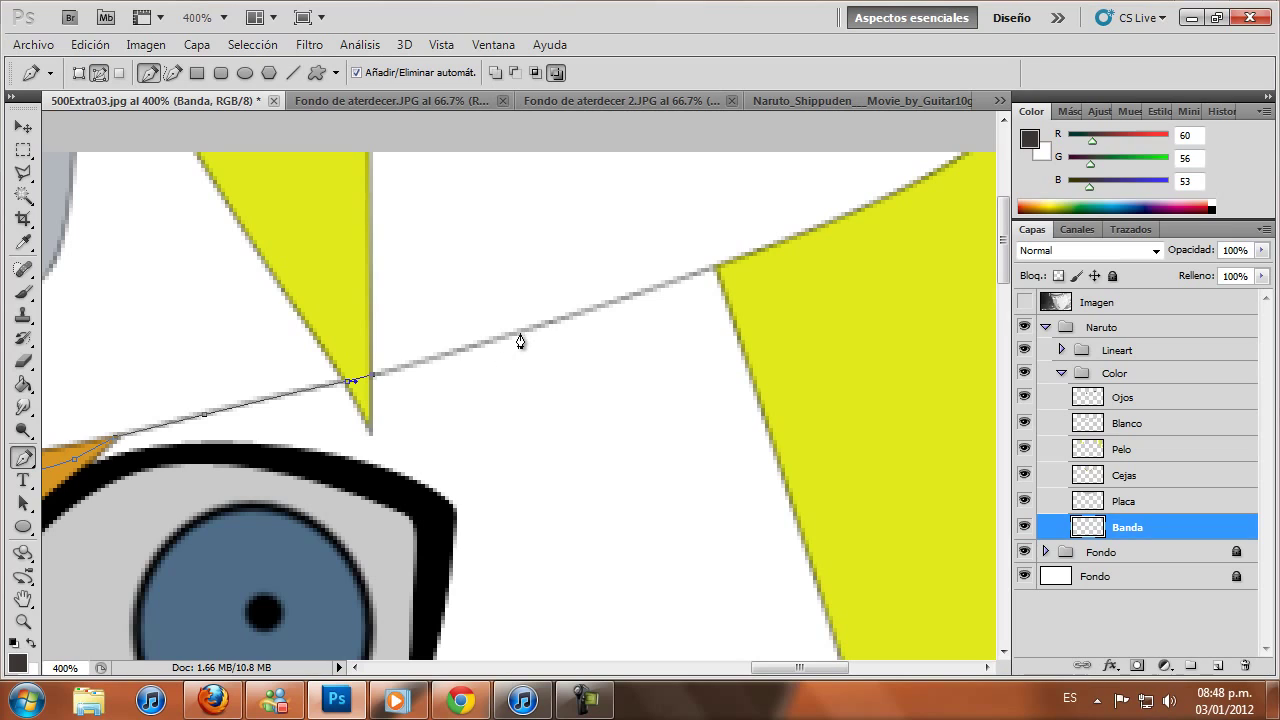
Trace the band's top edge, close the path, and choose Rellenar trazado
left_click_drag(520, 341, 571, 318)
left_click(717, 270)
left_click_drag(729, 271, 837, 269)
left_click_drag(780, 667, 800, 667)
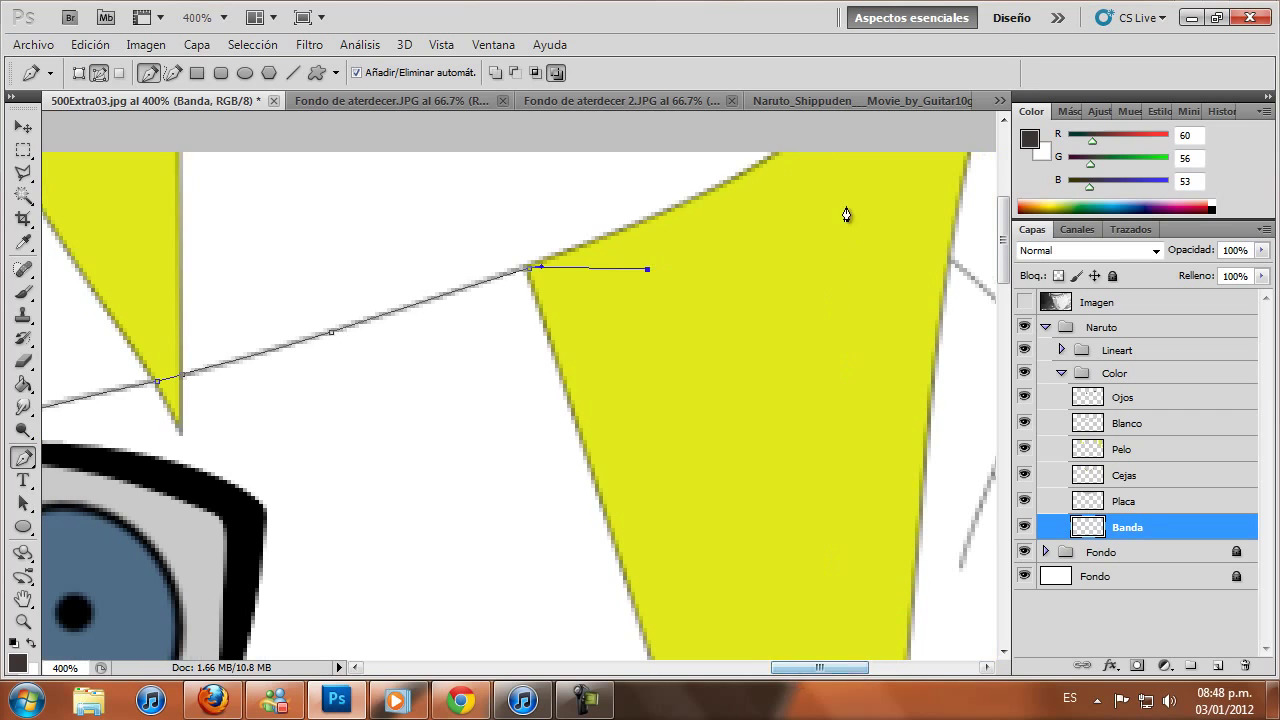
left_click_drag(846, 197, 817, 134)
scroll(434, 253, "up", 2)
left_click_drag(329, 178, 164, 194)
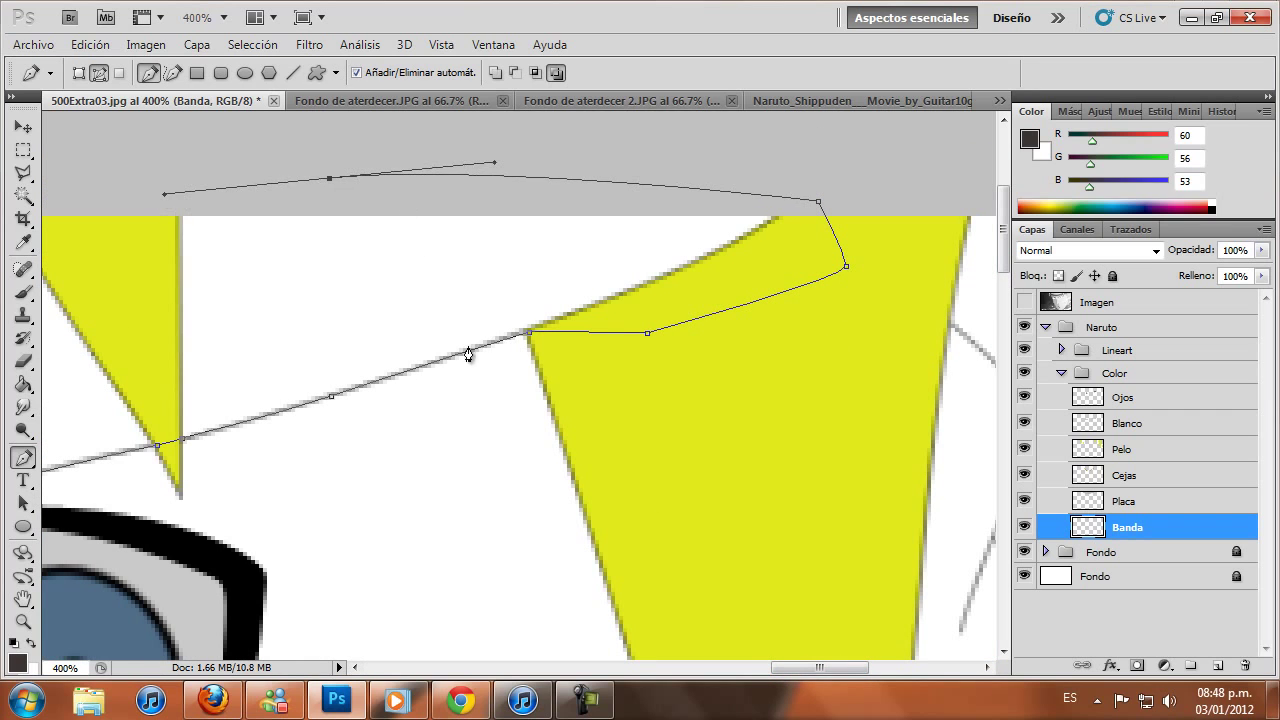
left_click_drag(790, 670, 610, 680)
left_click(402, 195)
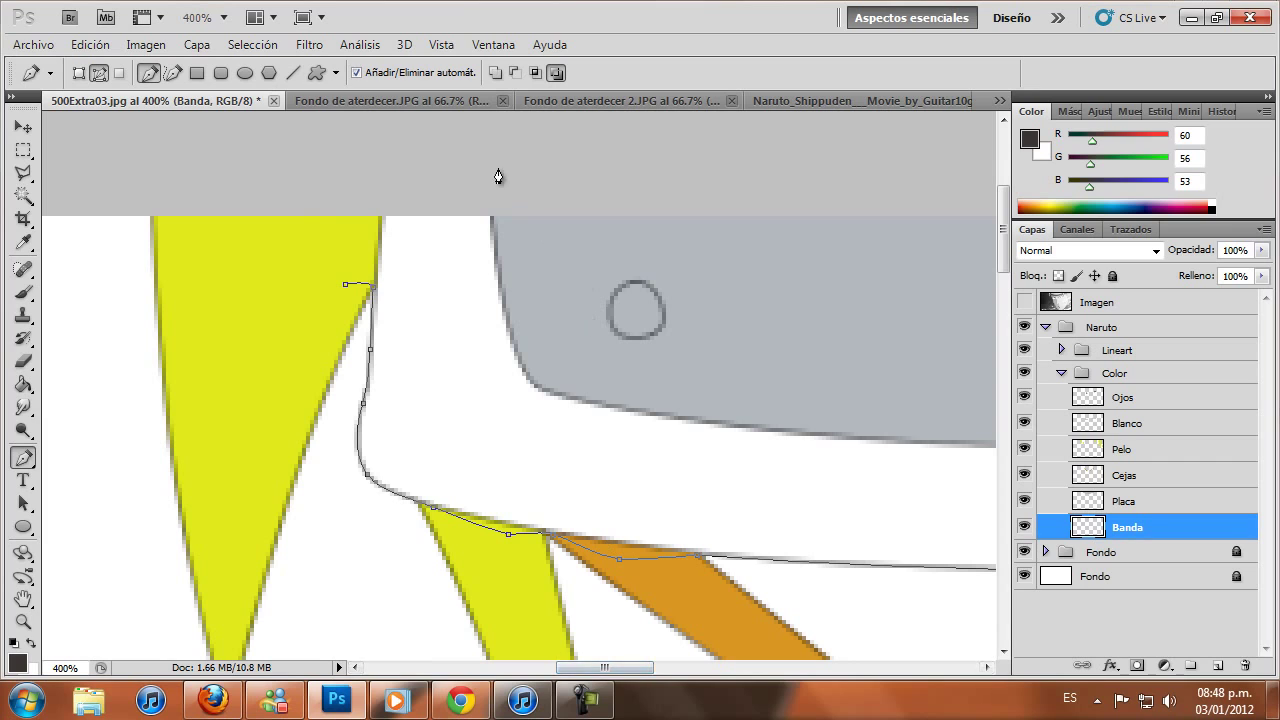
left_click(498, 168)
left_click_drag(363, 195, 352, 200)
left_click(325, 220)
left_click(344, 287)
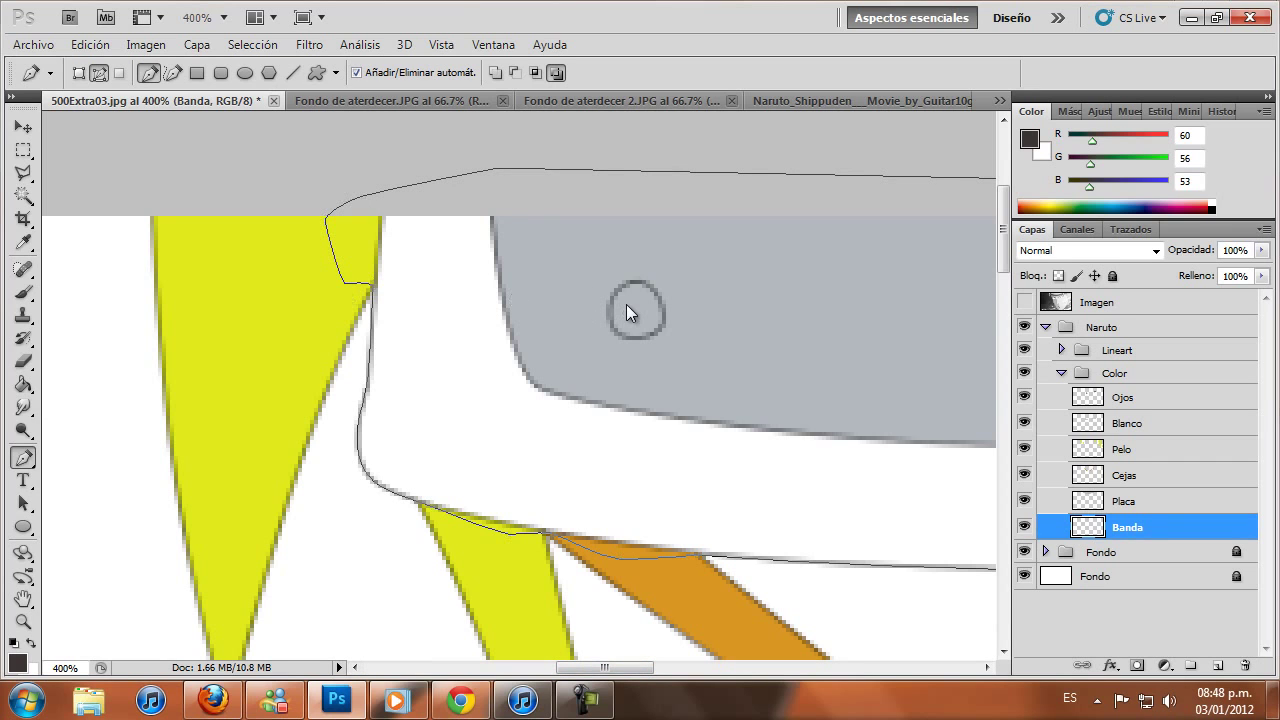
right_click(626, 304)
left_click(706, 421)
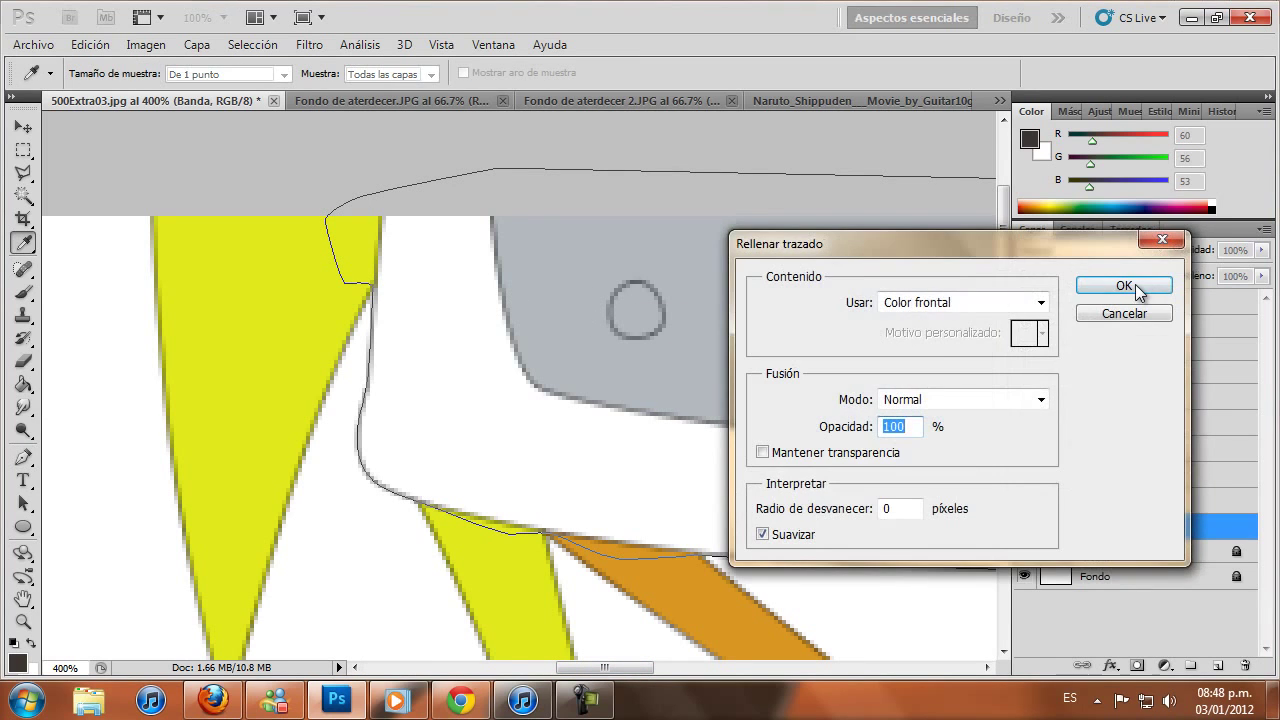
Fill the headband cloth dark grey, delete the path, and view actual pixels
left_click(1131, 289)
right_click(473, 298)
left_click(520, 336)
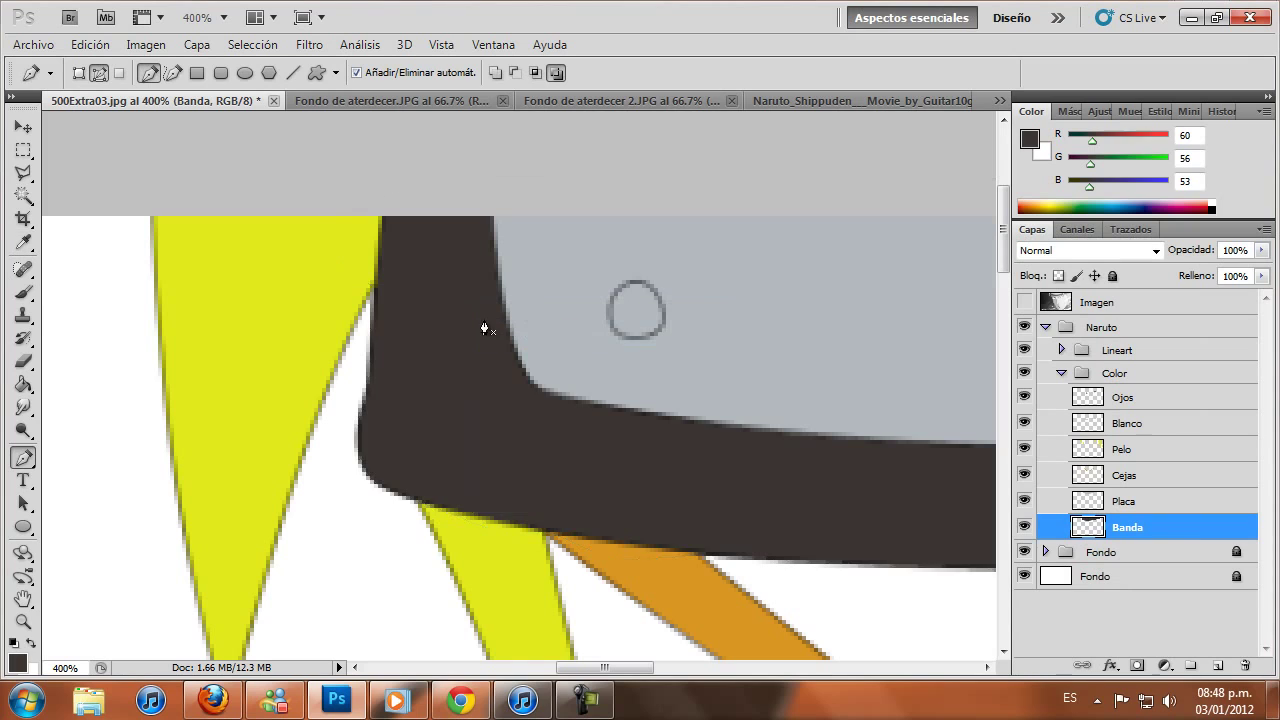
left_click(23, 621)
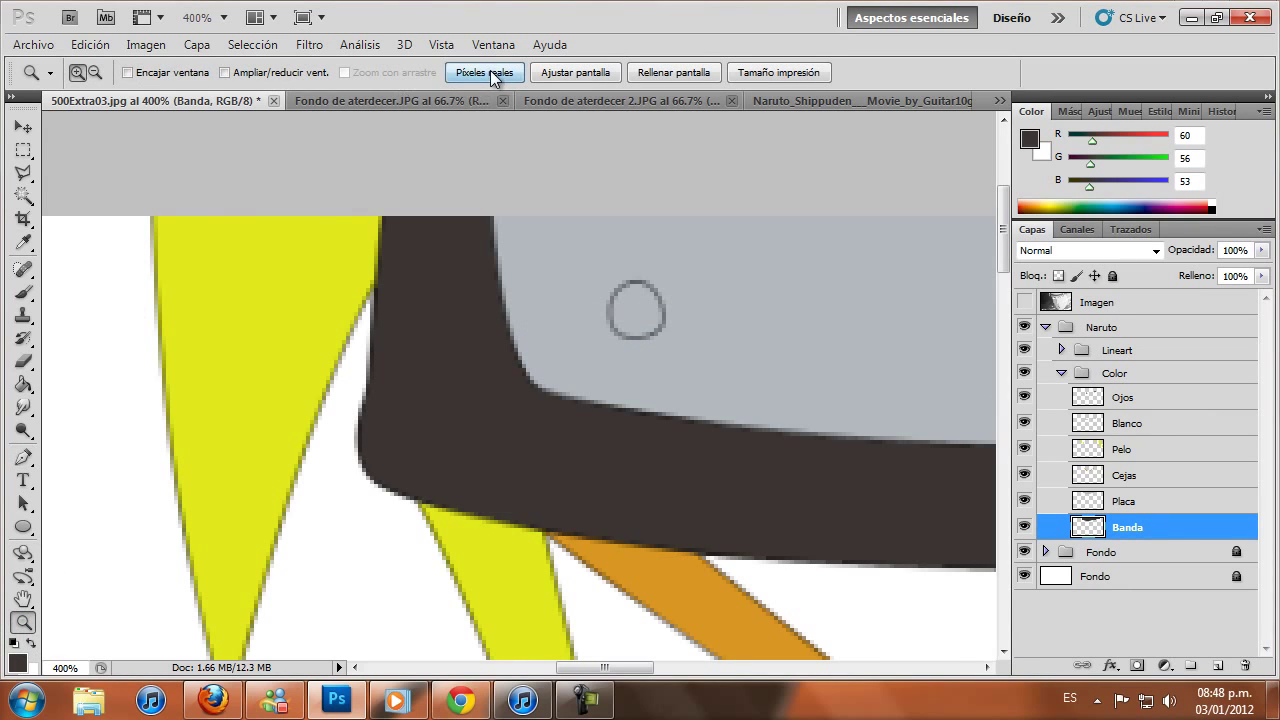
left_click(487, 72)
scroll(555, 327, "down", 3)
left_click_drag(700, 667, 770, 684)
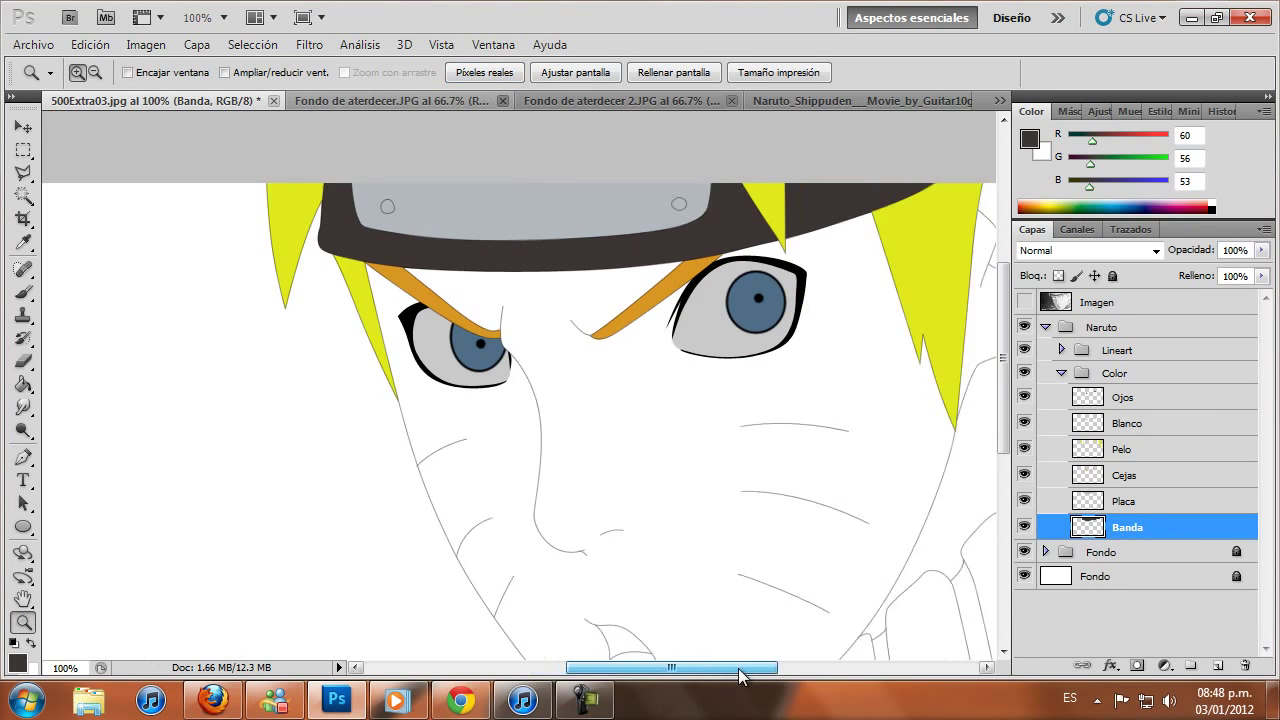
scroll(583, 434, "down", 2)
scroll(583, 434, "down", 1)
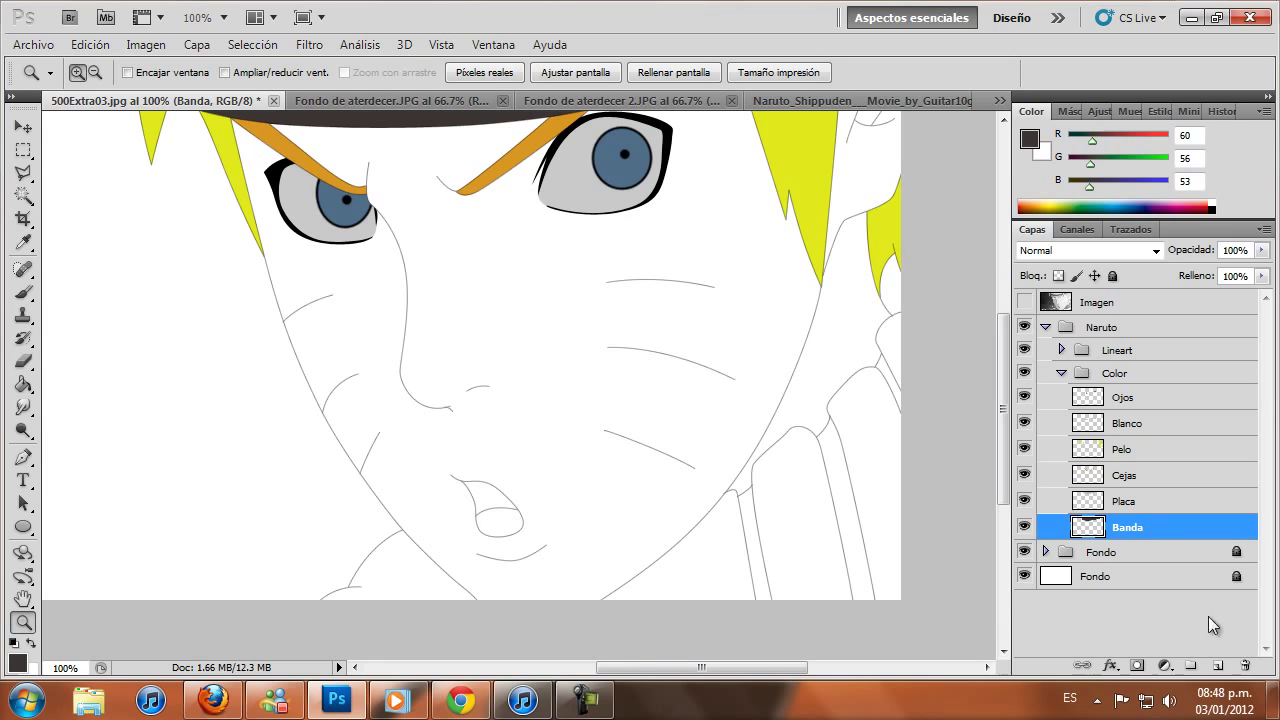
Add a new layer named Lengua beneath Banda
left_click(1219, 667)
left_click_drag(1168, 532, 1127, 557)
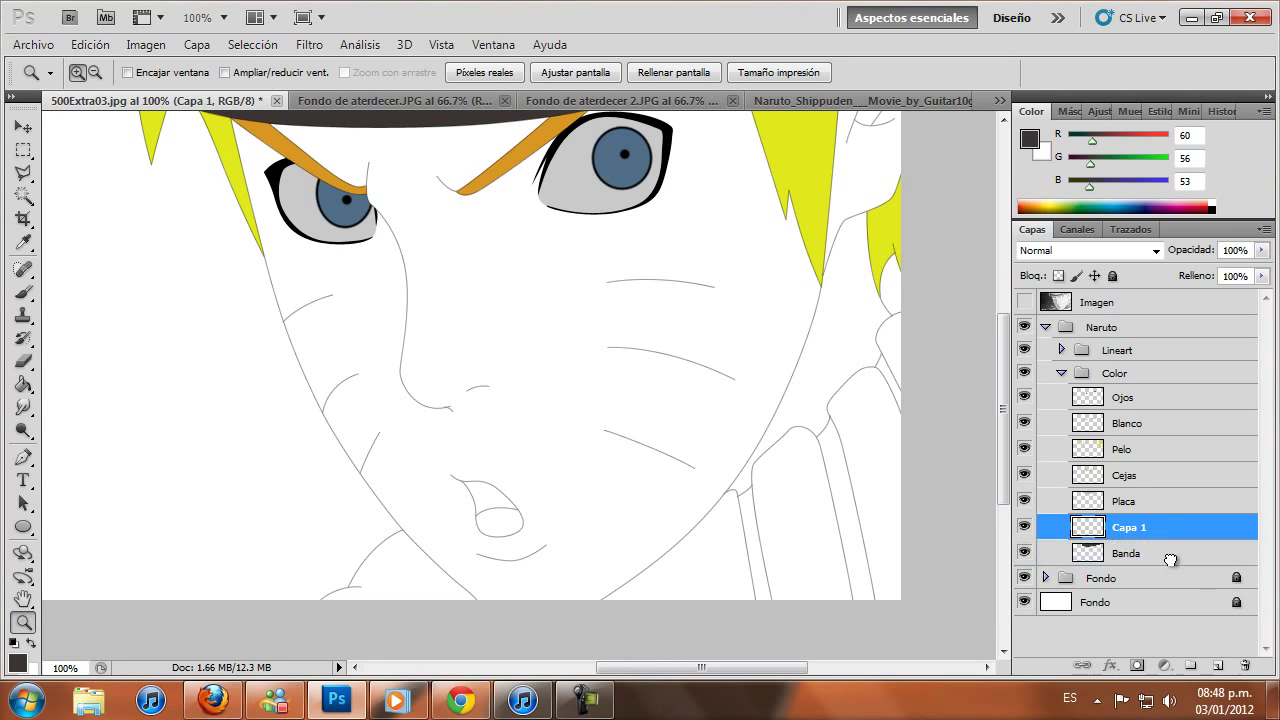
double_click(1128, 555)
type("Lengua")
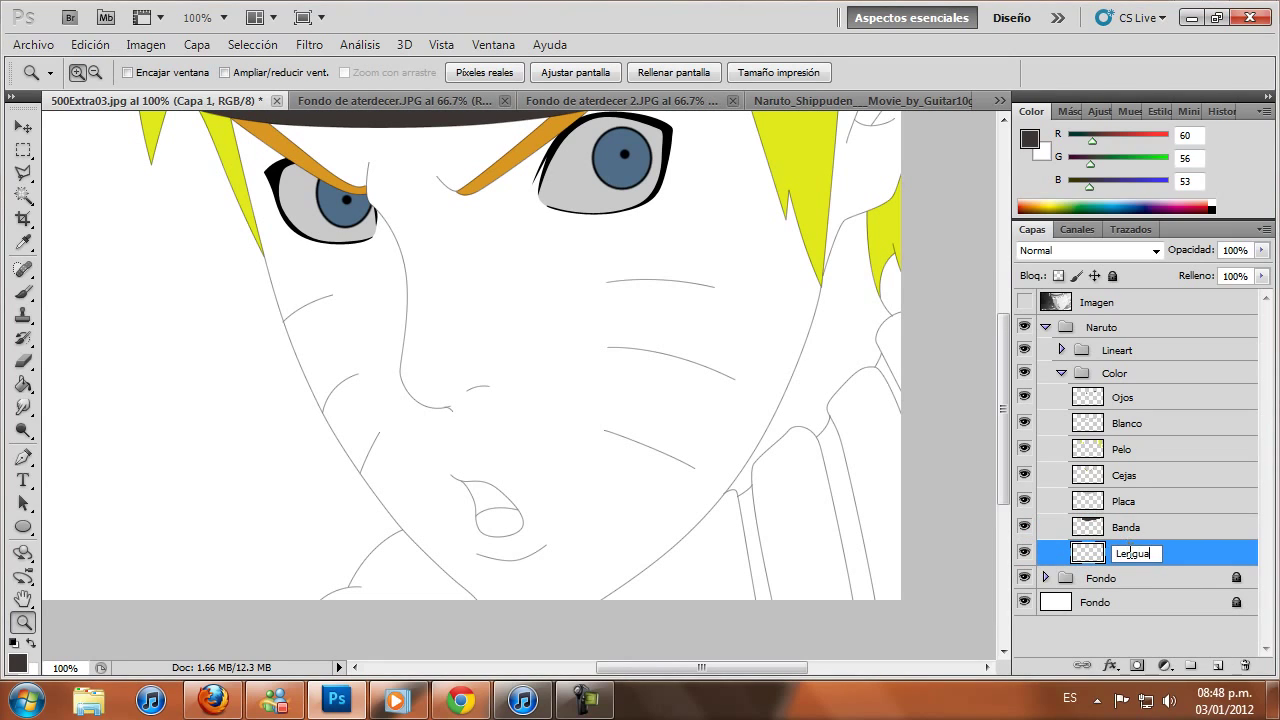
key("Return")
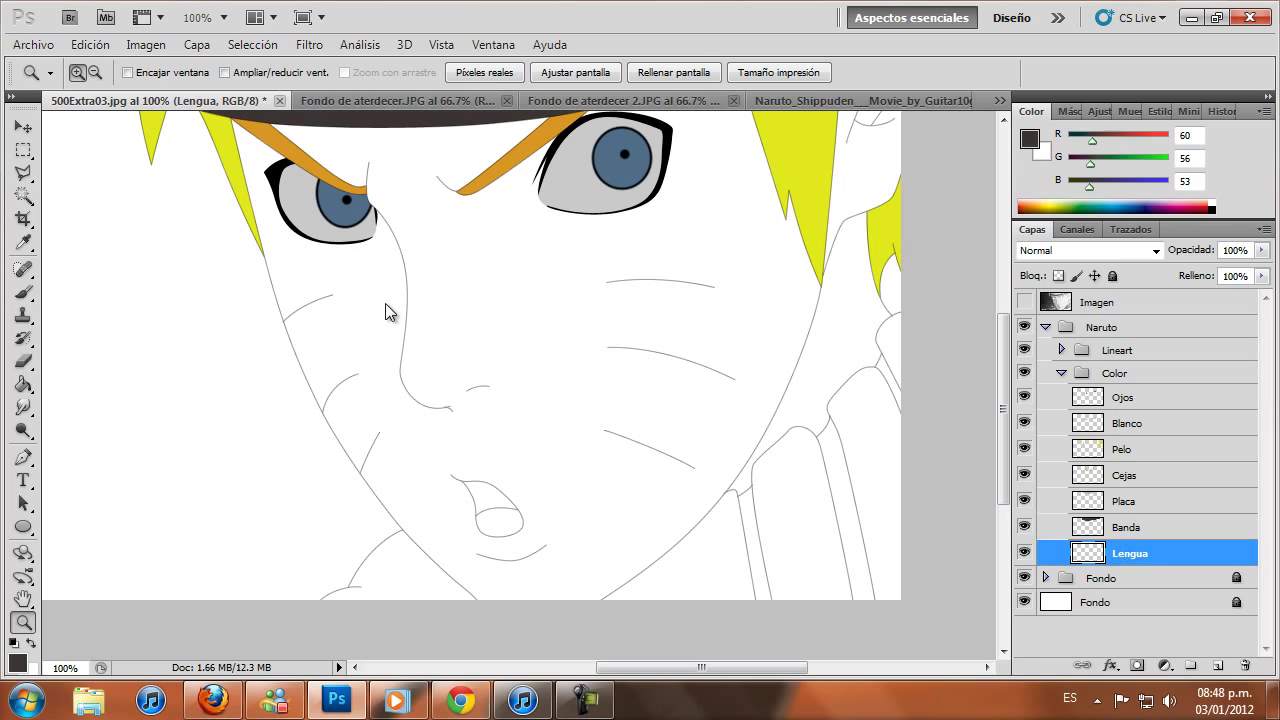
Set the foreground colour to a light pink (182/133/161)
left_click(18, 662)
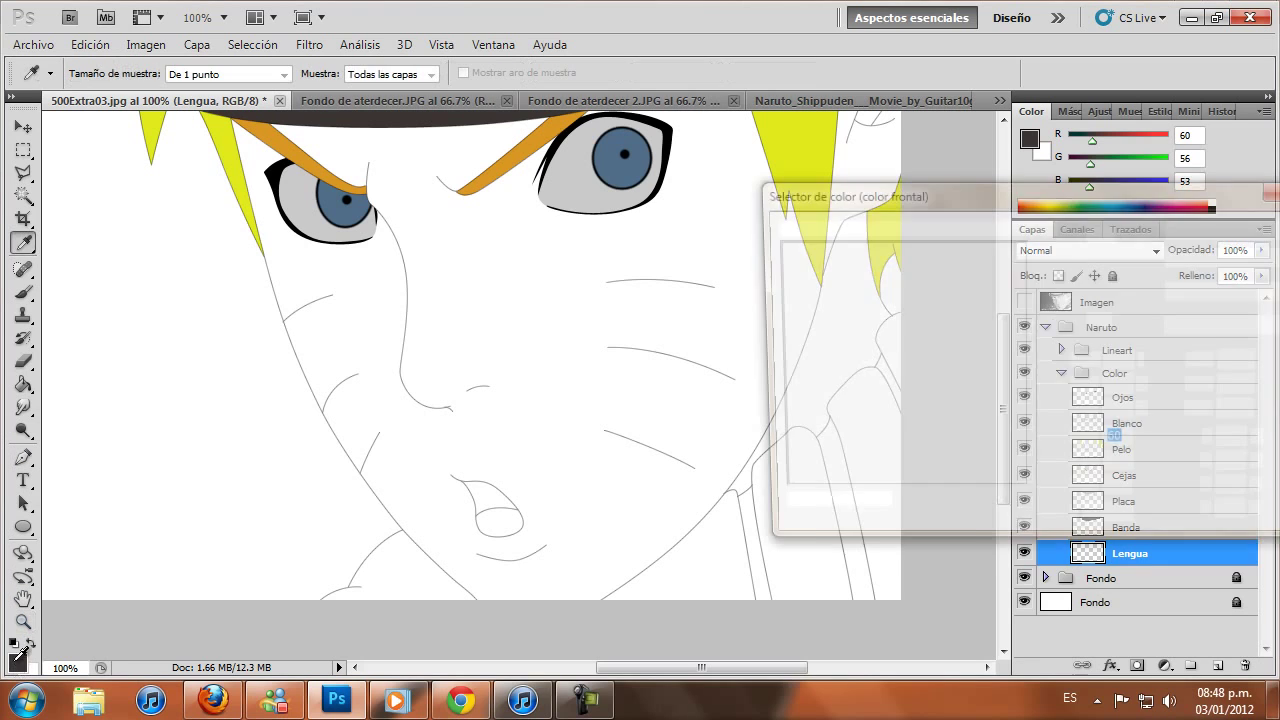
mouse_move(1047, 300)
left_mouse_down()
mouse_move(1048, 264)
mouse_move(851, 320)
left_mouse_up()
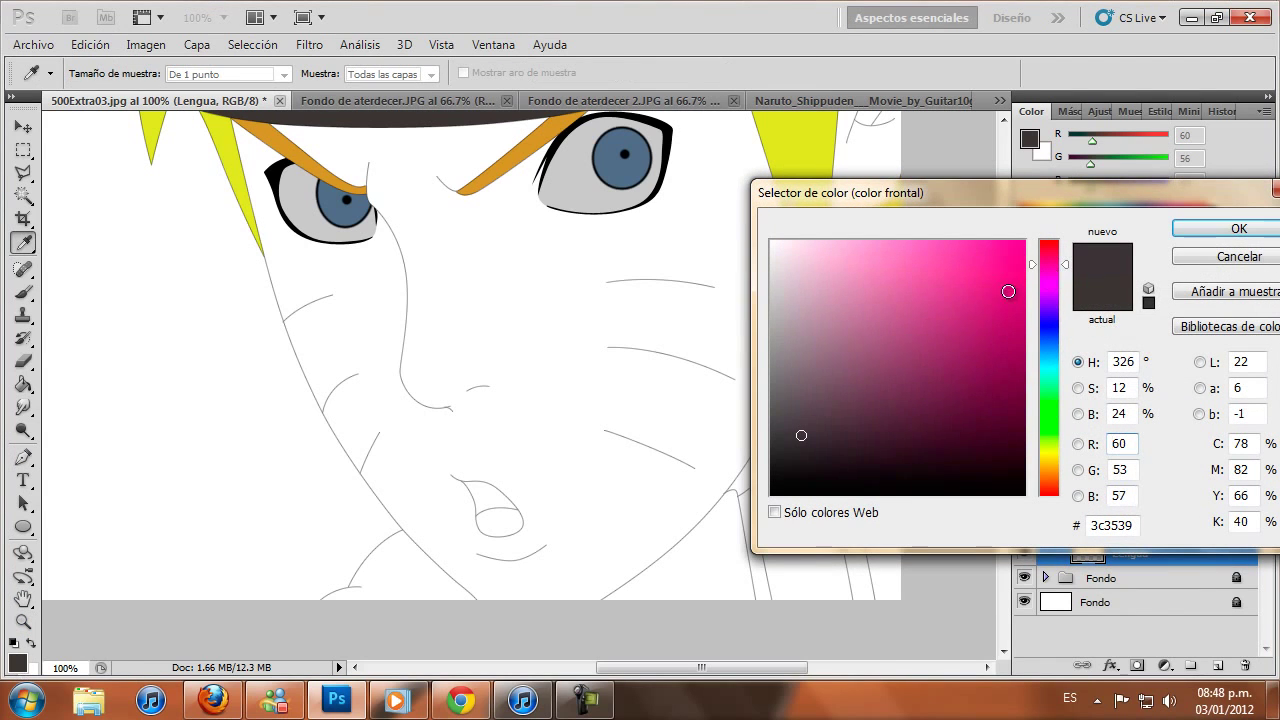
left_click(838, 306)
left_click(1236, 228)
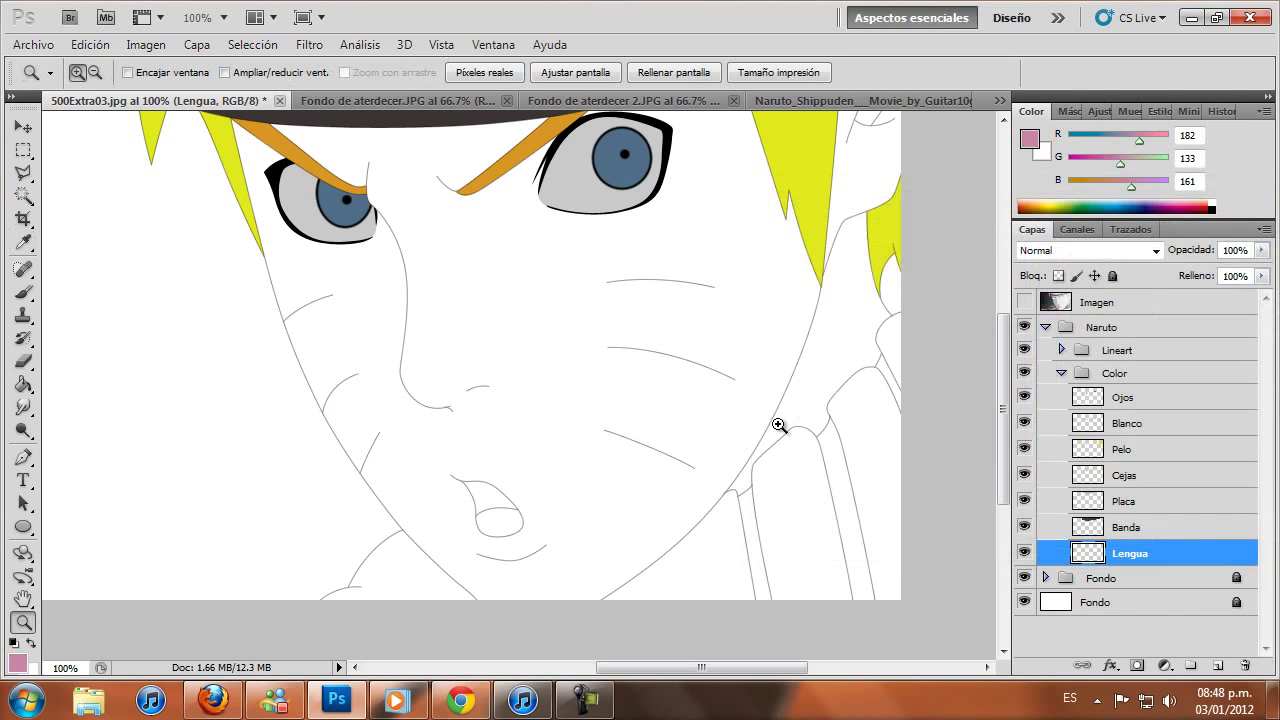
Zoom into the mouth and trace a closed Pen outline around the tongue
left_click(493, 522)
left_click(491, 460)
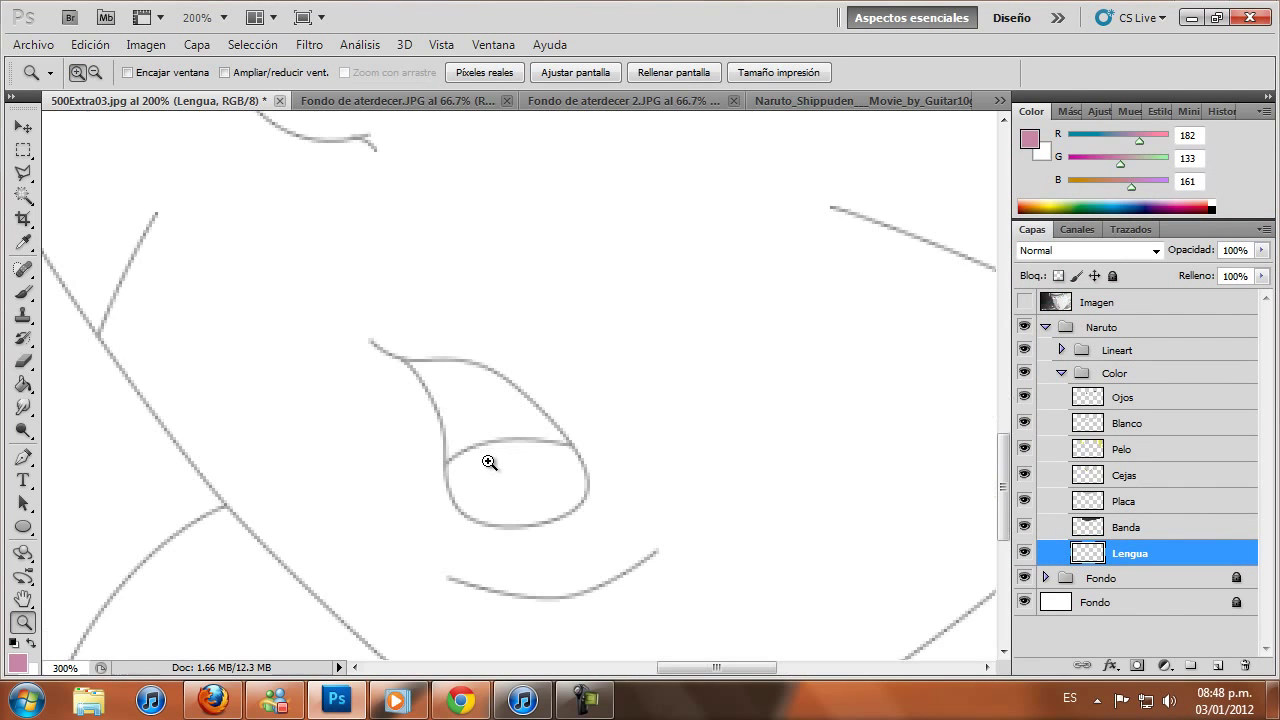
left_click(461, 462)
left_click(24, 459)
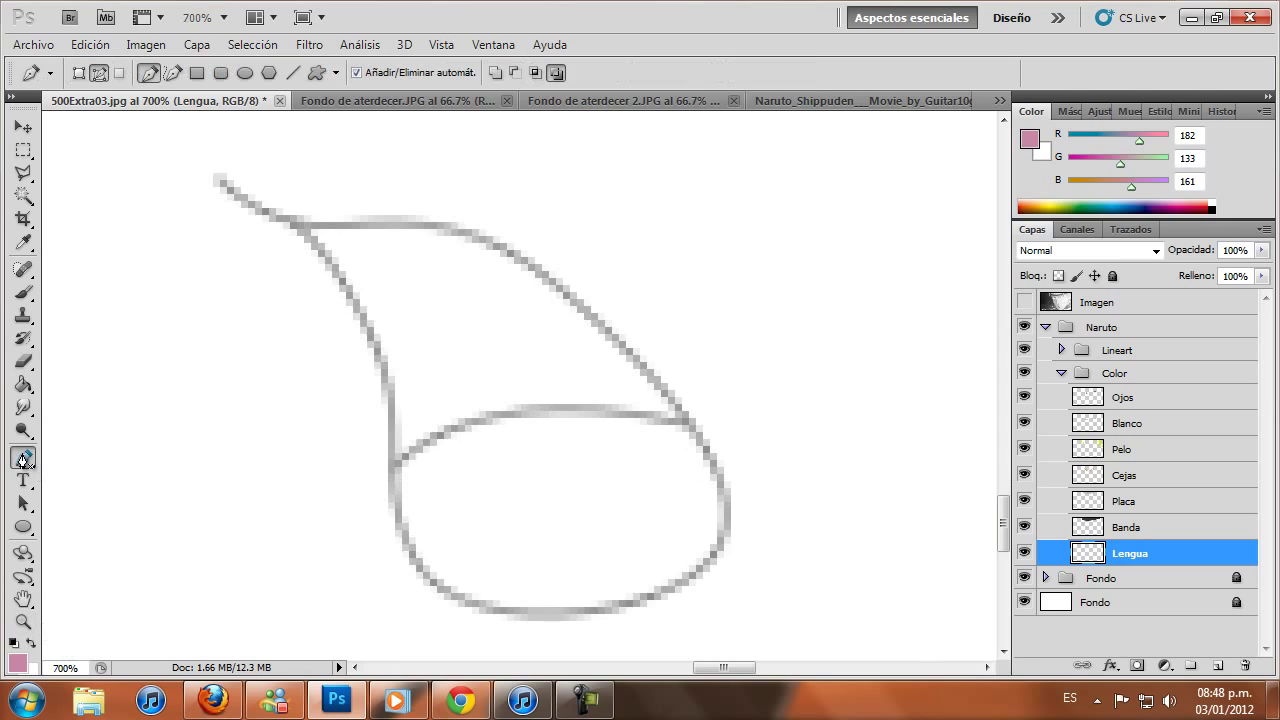
mouse_move(519, 412)
left_mouse_down()
mouse_move(598, 407)
mouse_move(684, 424)
left_mouse_up()
left_click(703, 441)
left_click_drag(730, 520, 728, 540)
left_click_drag(663, 598, 607, 618)
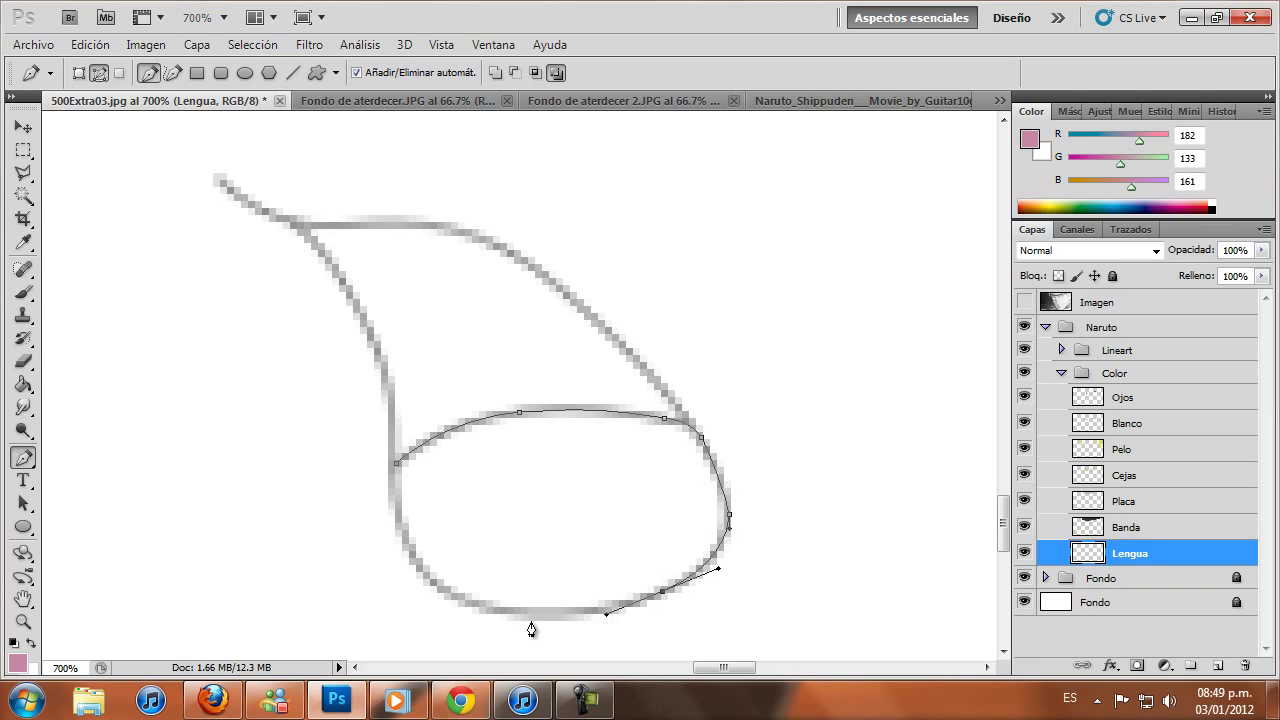
left_click_drag(524, 612, 406, 560)
left_click_drag(406, 557, 418, 563)
left_click_drag(400, 457, 402, 467)
Fill the tongue path with pink on Lengua, then delete the path
right_click(472, 470)
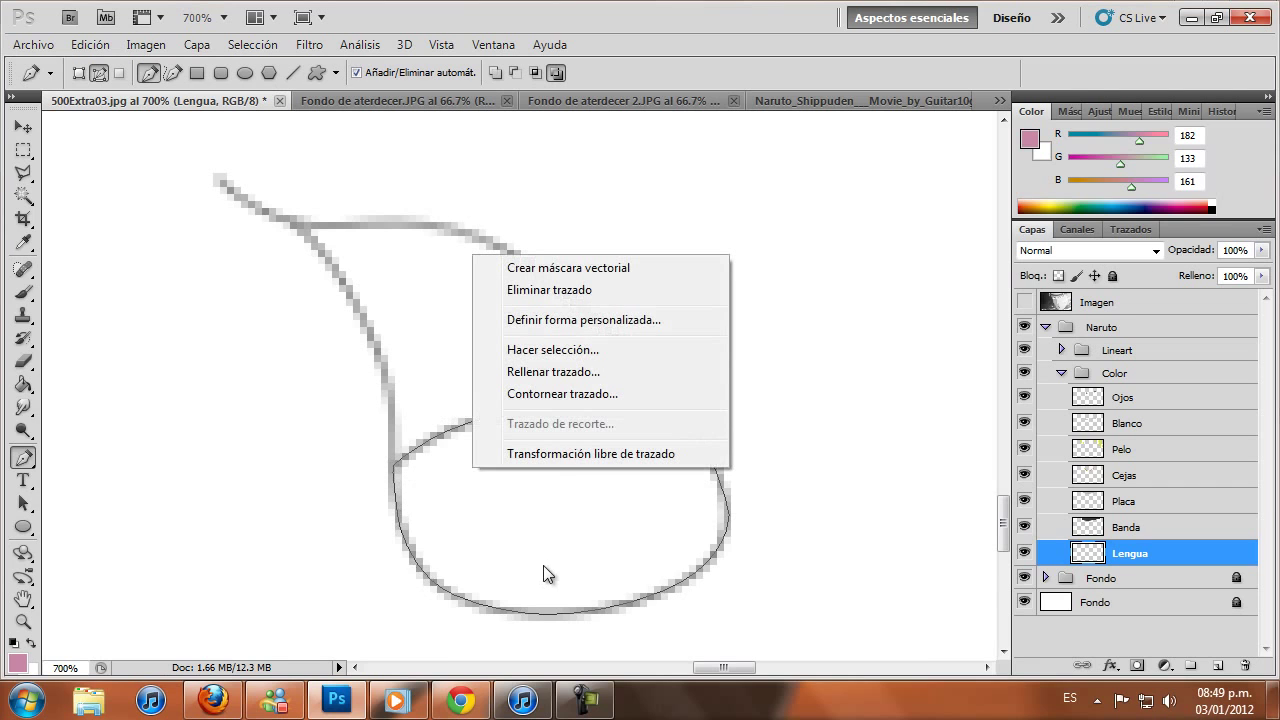
left_click(553, 393)
left_click(683, 298)
right_click(497, 409)
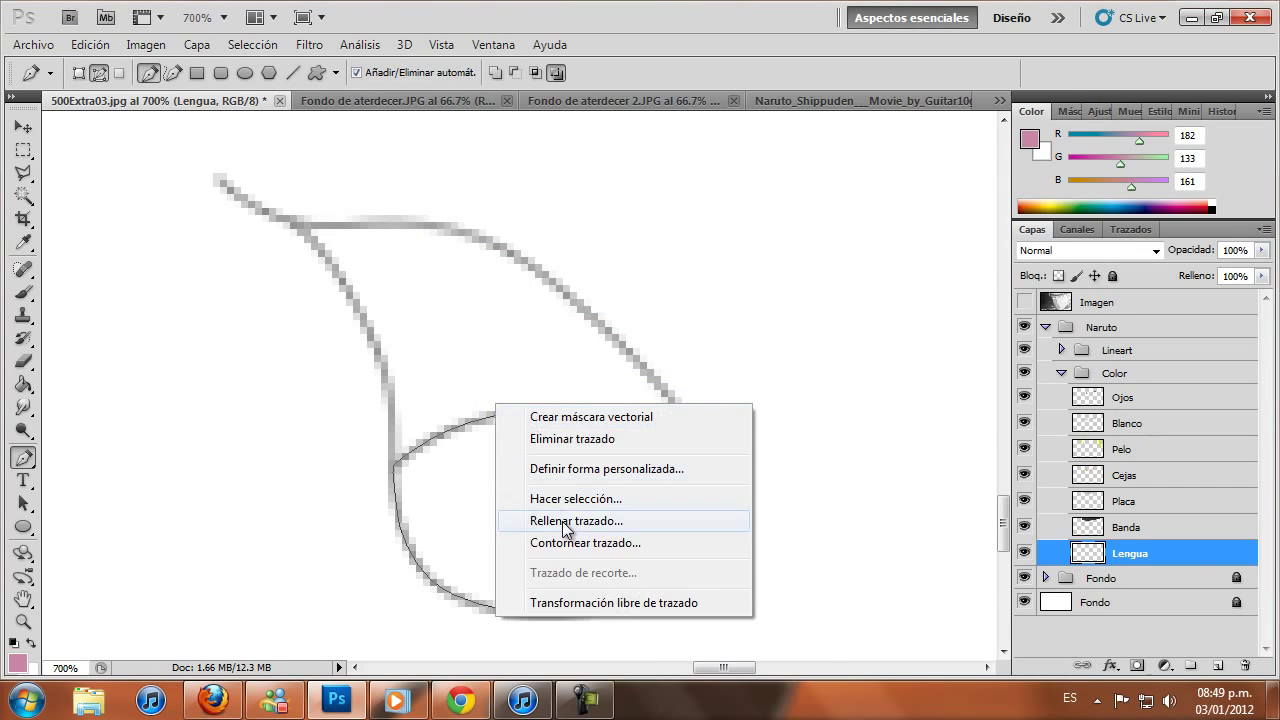
left_click(600, 517)
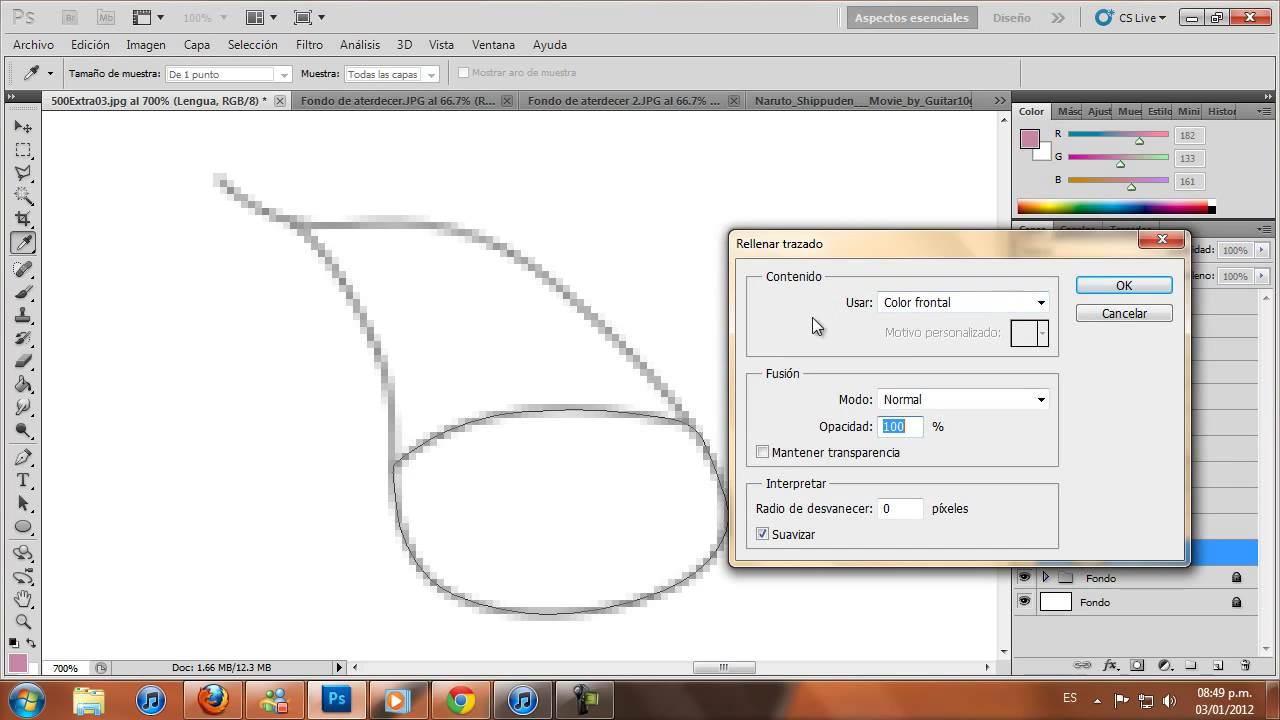
left_click(1100, 285)
right_click(613, 274)
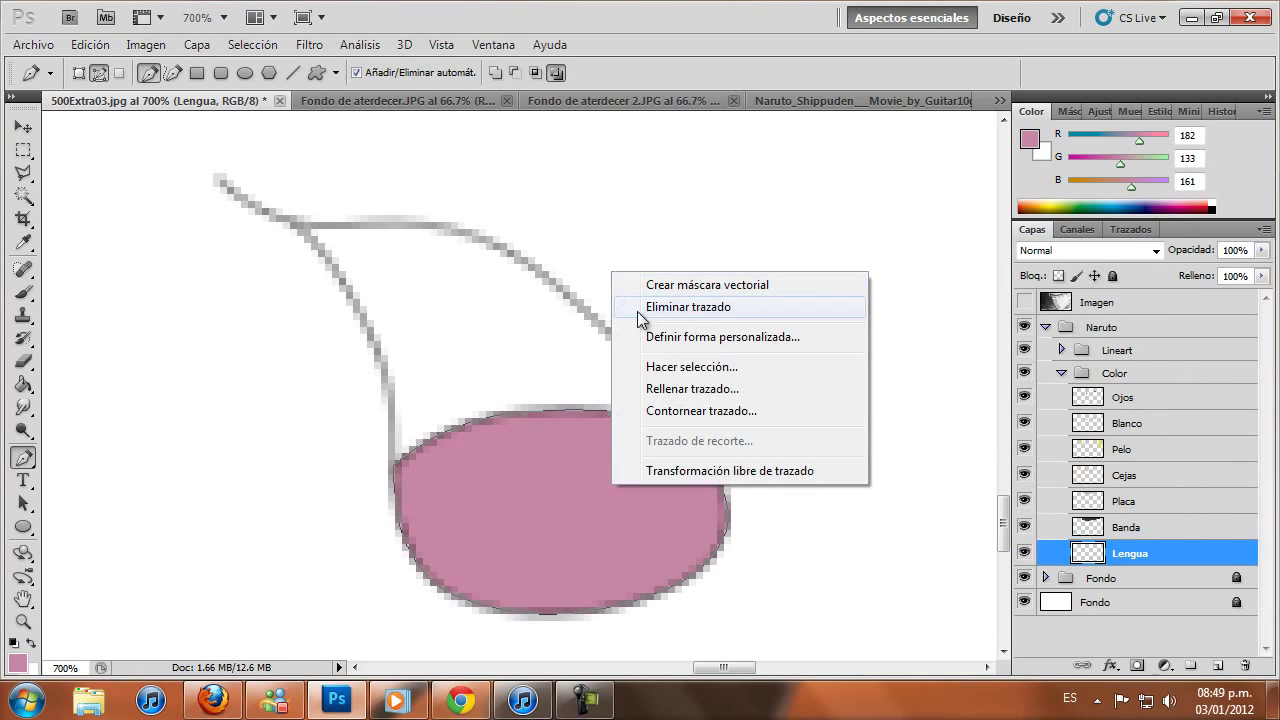
left_click(640, 309)
Add a new layer below Lengua and name it boca
left_click(1218, 665)
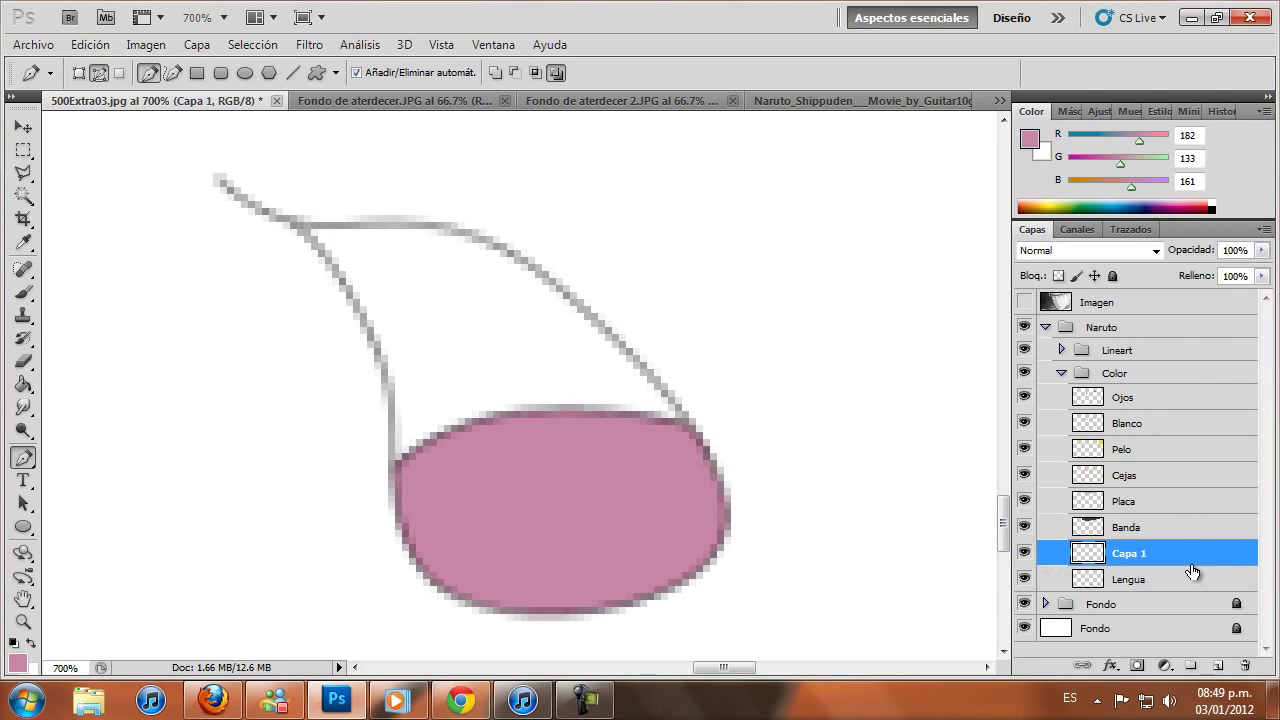
left_click_drag(1192, 571, 1213, 582)
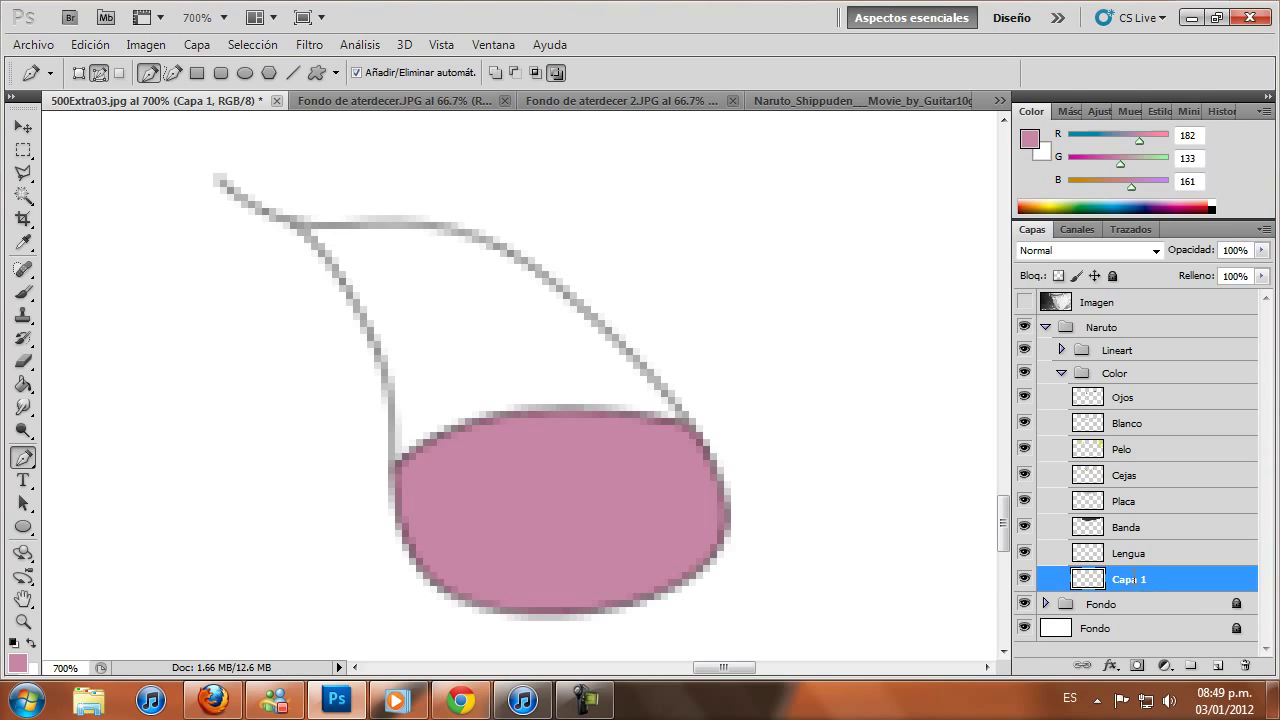
double_click(1128, 580)
key("BackSpace")
type("boc")
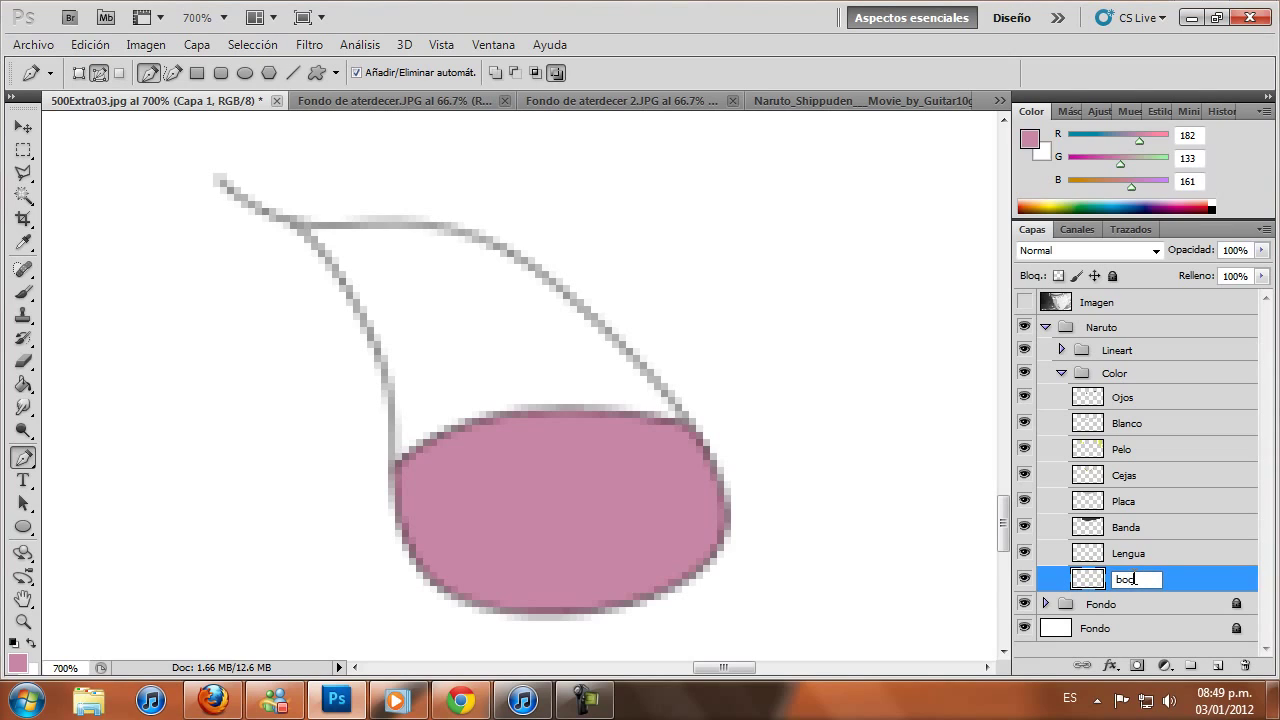
key("Return")
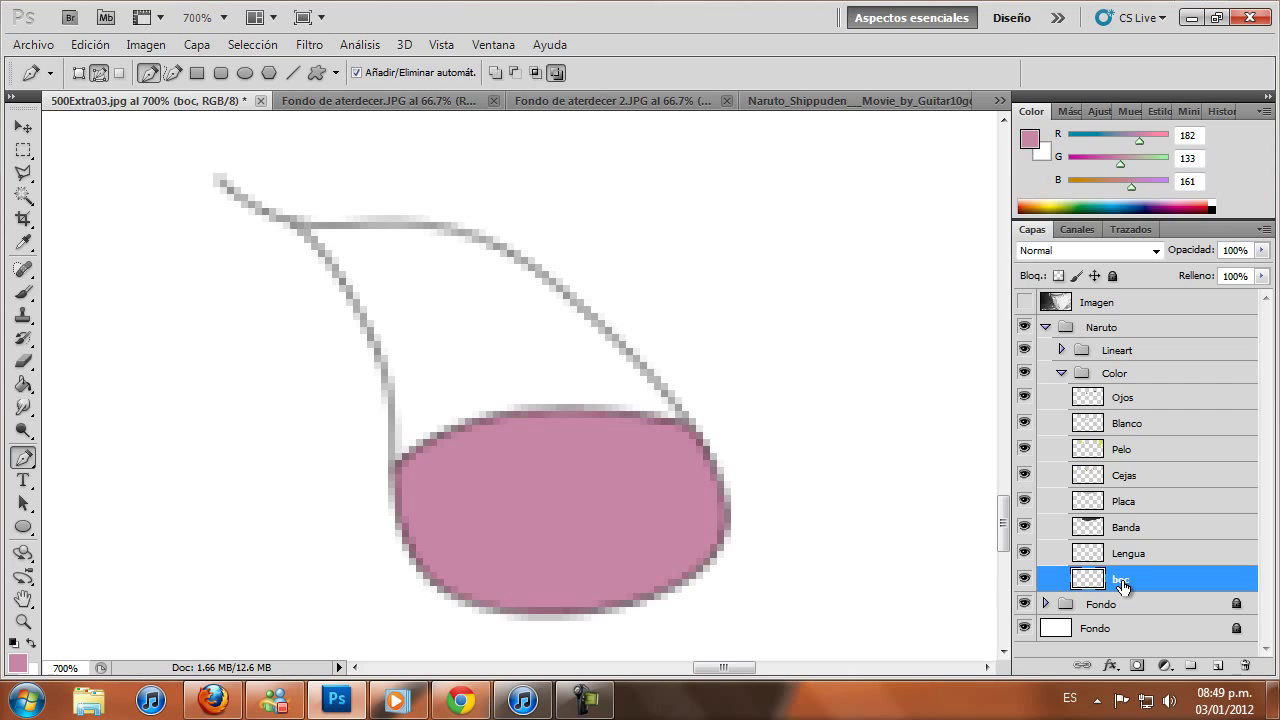
double_click(1122, 585)
left_click(1246, 214)
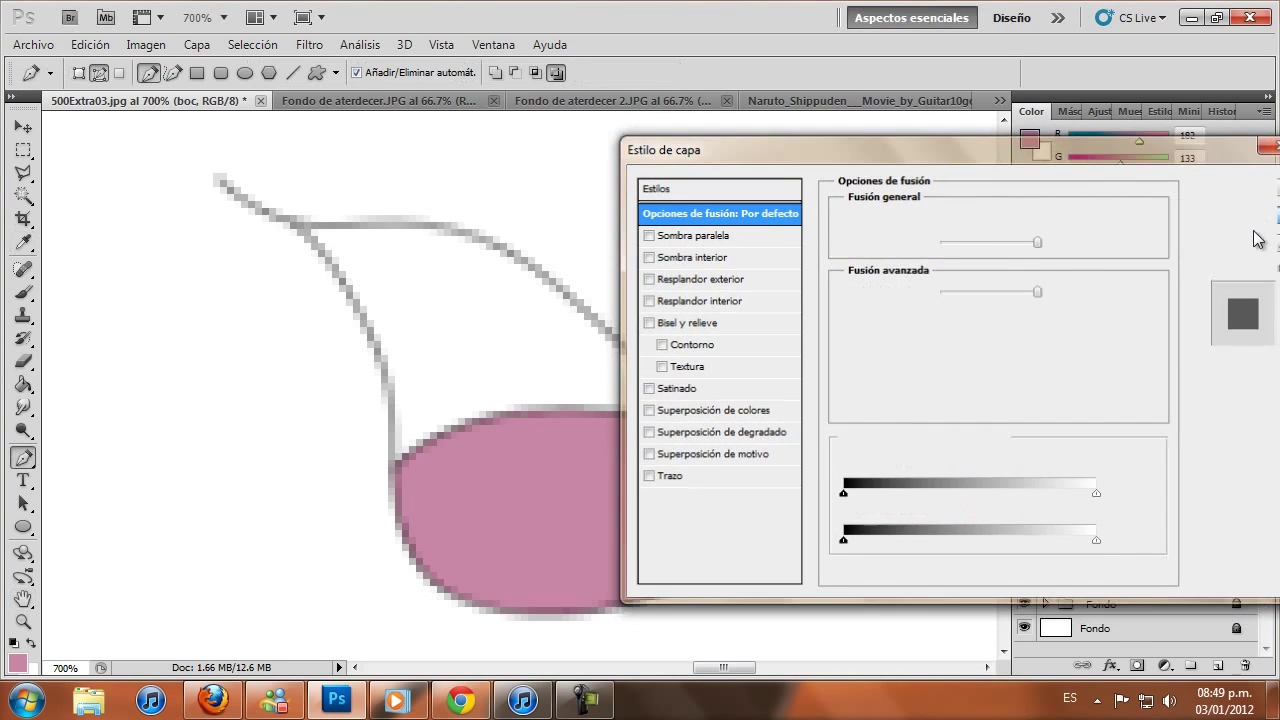
double_click(1121, 584)
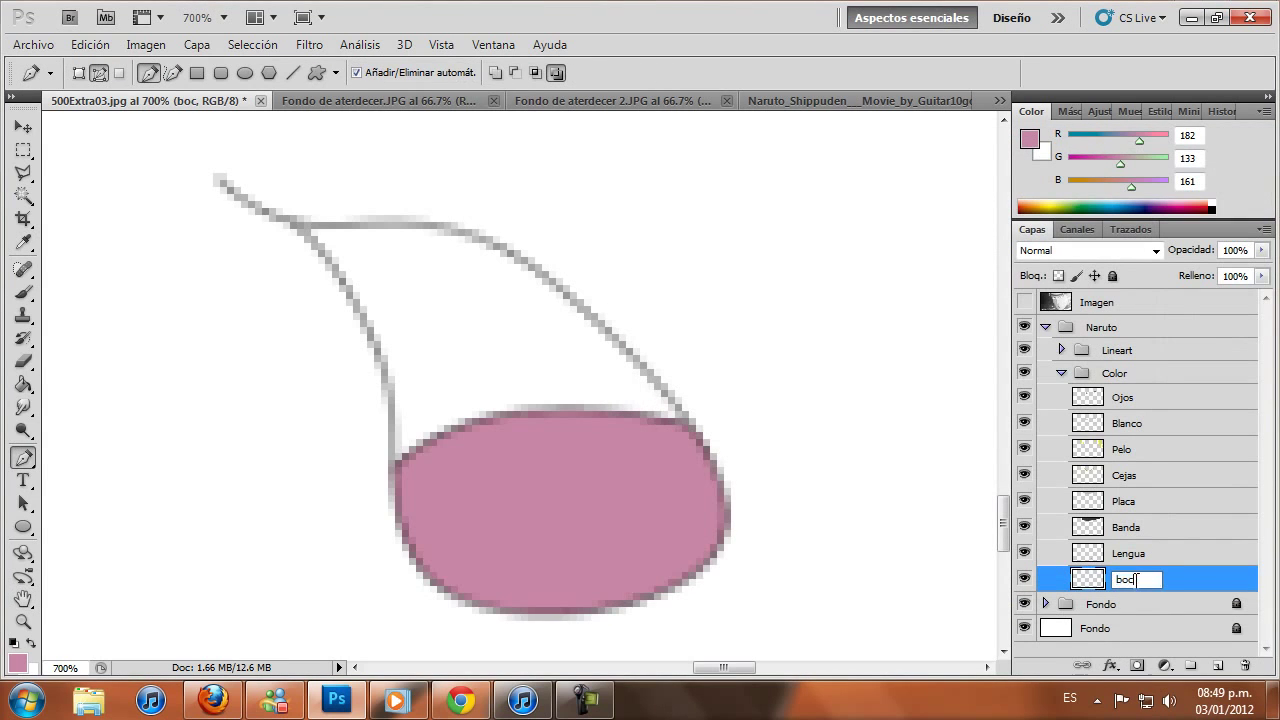
key("Return")
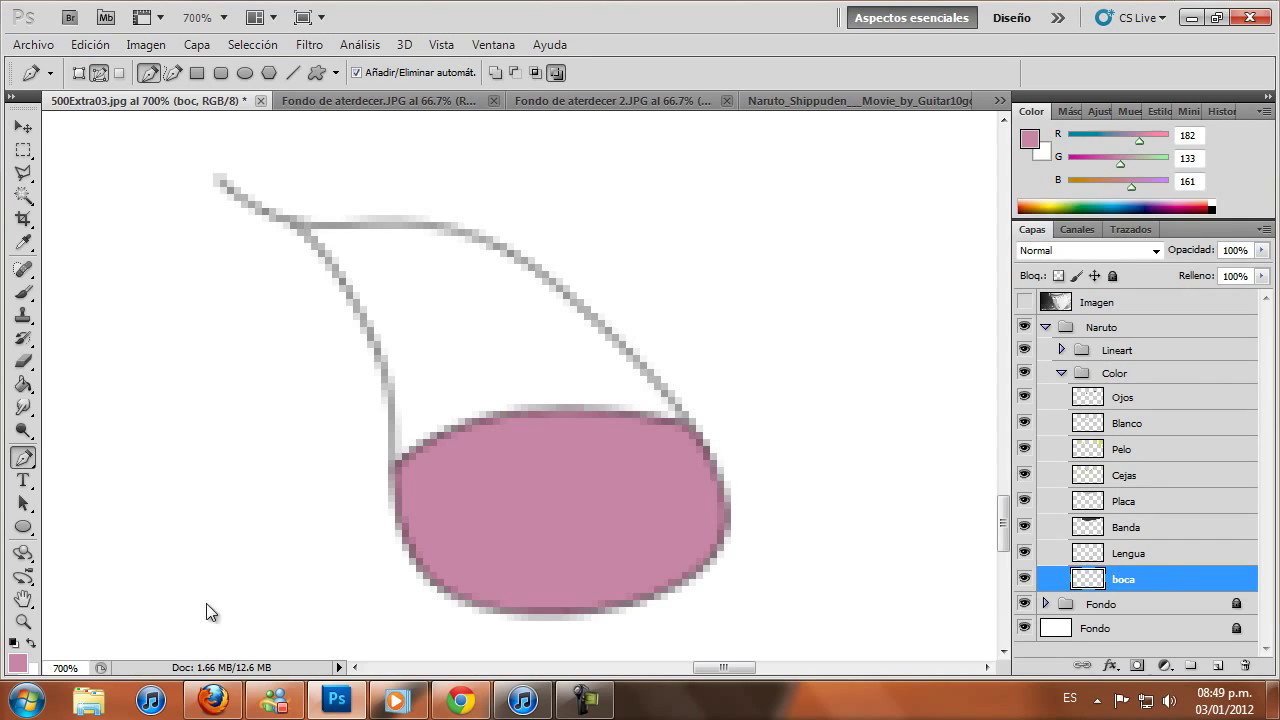
Choose a dark maroon foreground colour (62, 35, 42) in the Color Picker
left_click(17, 662)
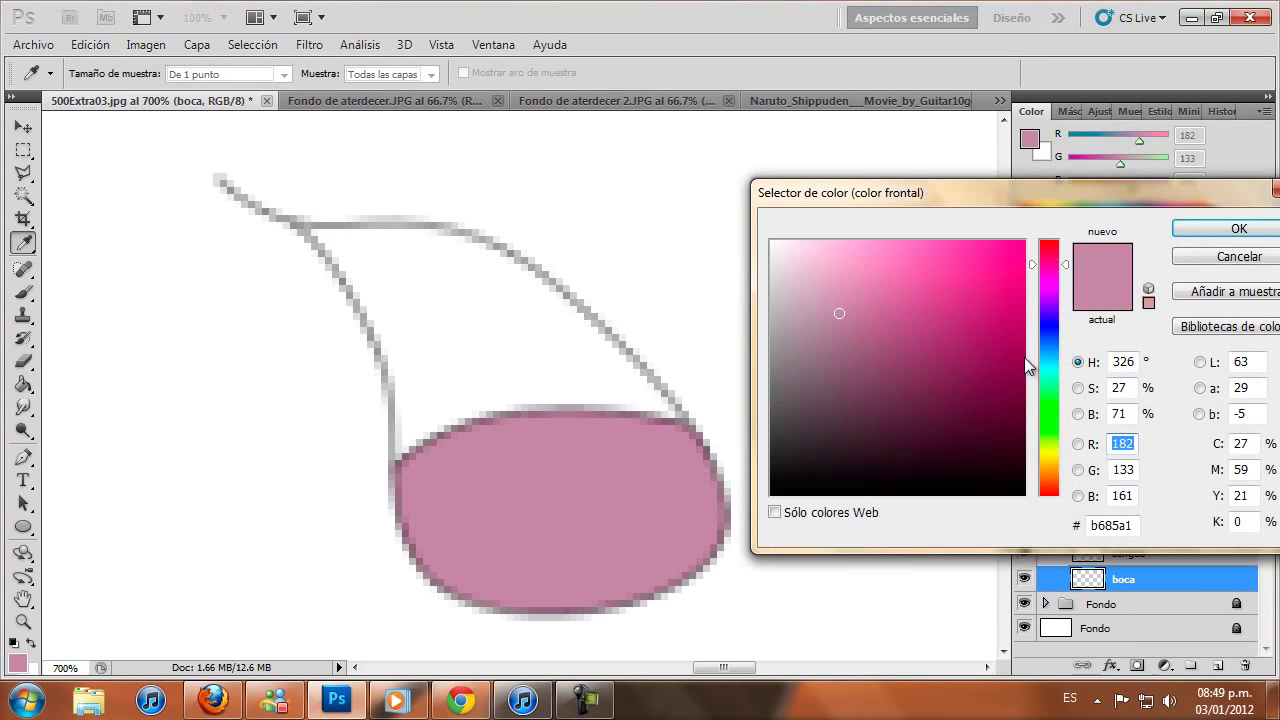
left_click_drag(1047, 261, 1047, 238)
mouse_move(879, 386)
left_mouse_down()
mouse_move(851, 397)
mouse_move(890, 418)
left_mouse_up()
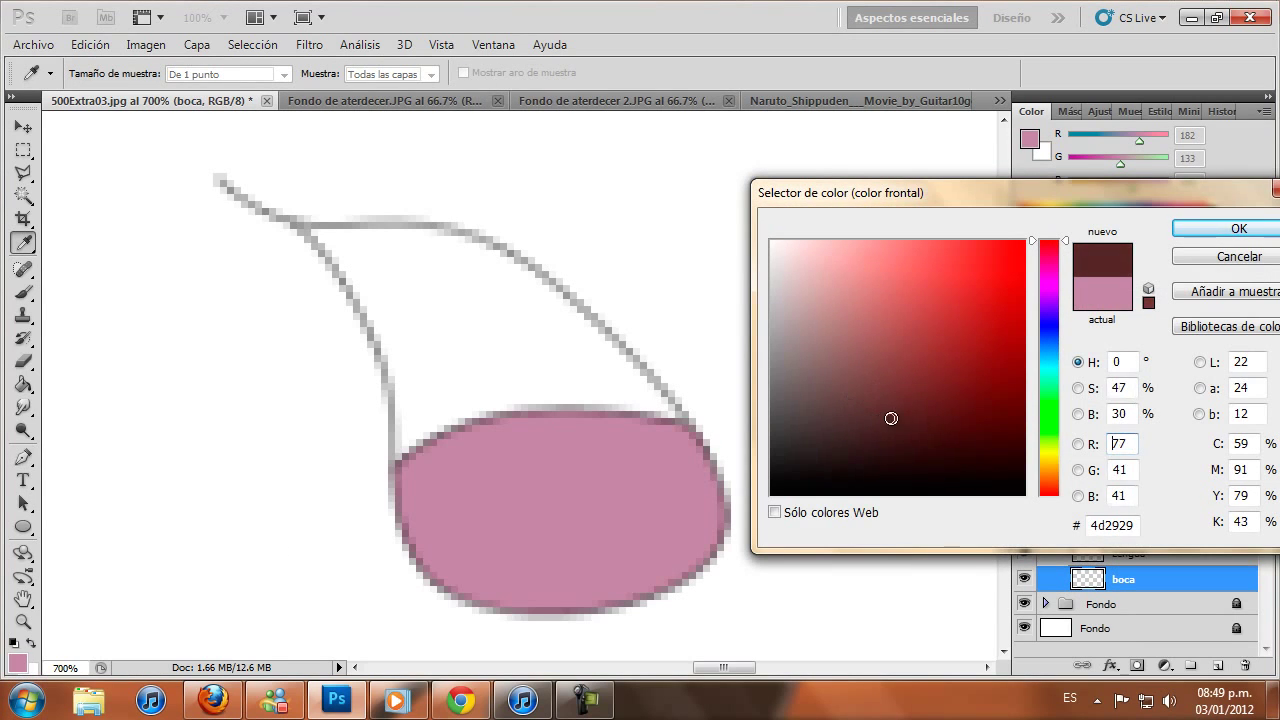
left_click(1051, 252)
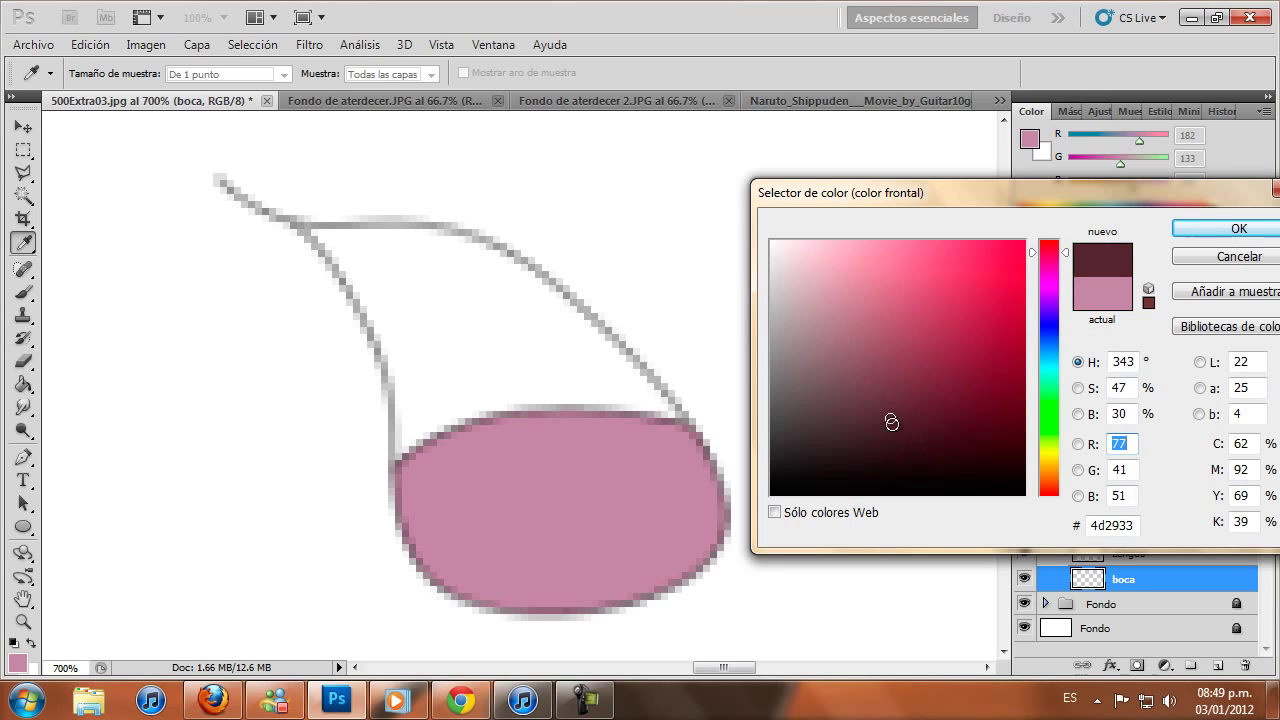
left_click_drag(891, 422, 883, 434)
Confirm the dark maroon colour and trace a closed Pen path around the mouth interior above the tongue
left_click(1213, 227)
key("p")
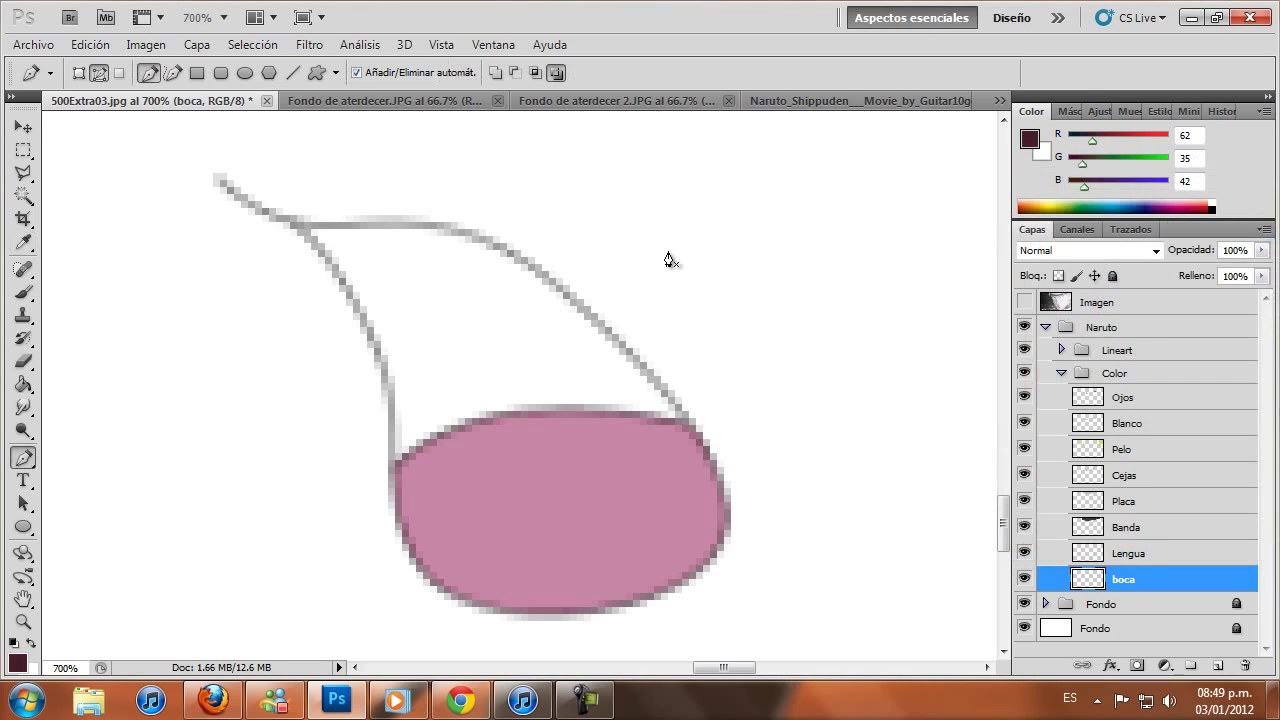
left_click(299, 228)
left_click_drag(454, 232, 506, 252)
left_click_drag(593, 317, 661, 381)
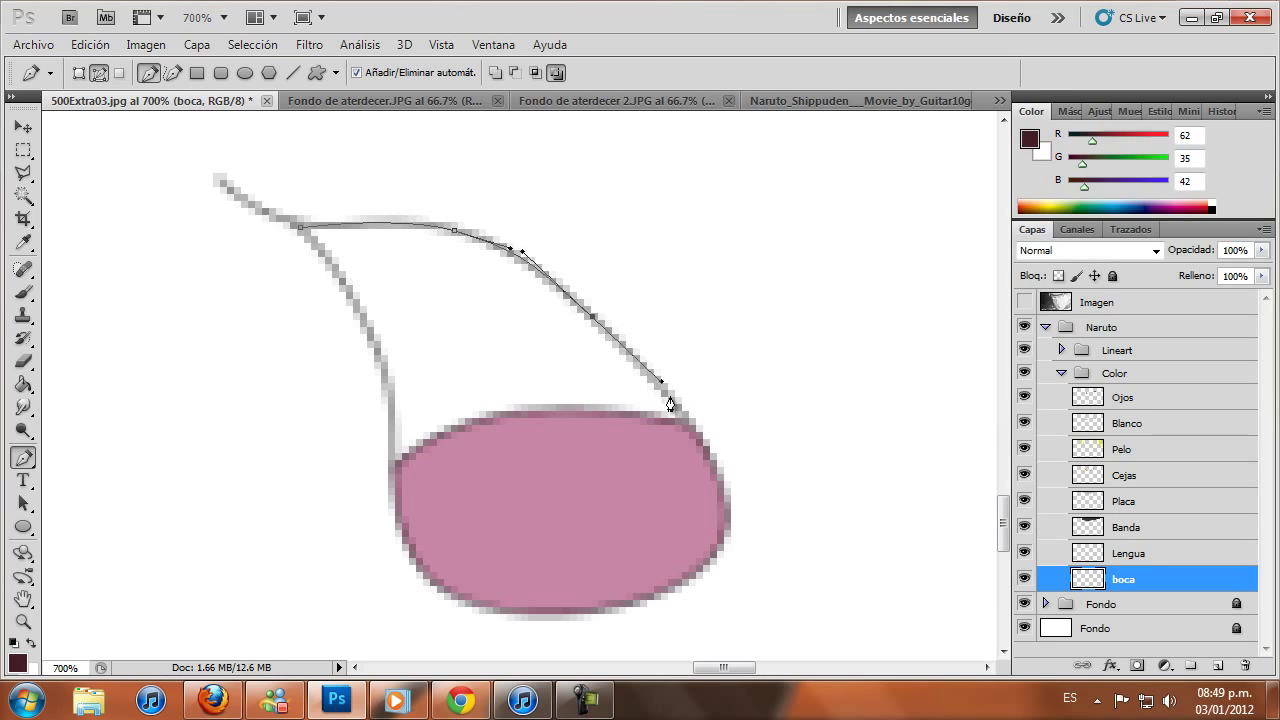
left_click(706, 452)
left_click_drag(448, 490, 407, 472)
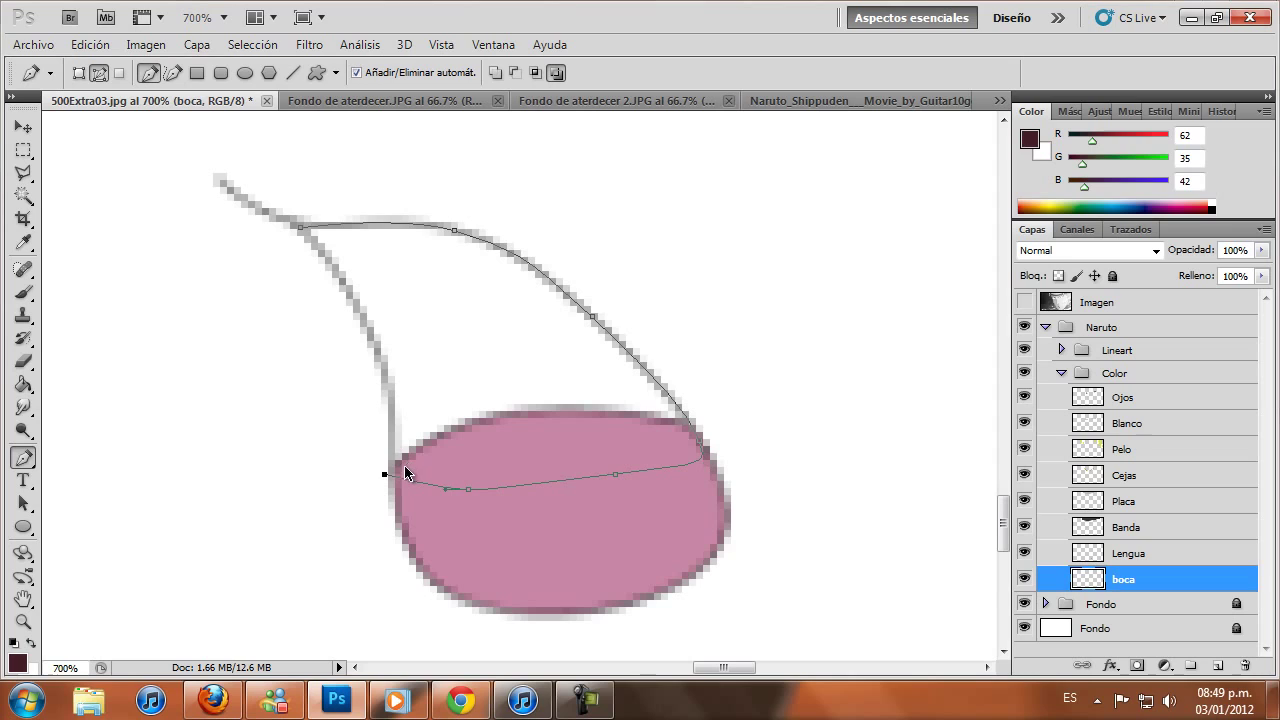
left_click(395, 464)
left_click_drag(301, 228, 284, 213)
Fill the mouth path with dark maroon on the boca layer; a vector mask also gets added
right_click(486, 320)
left_click(555, 436)
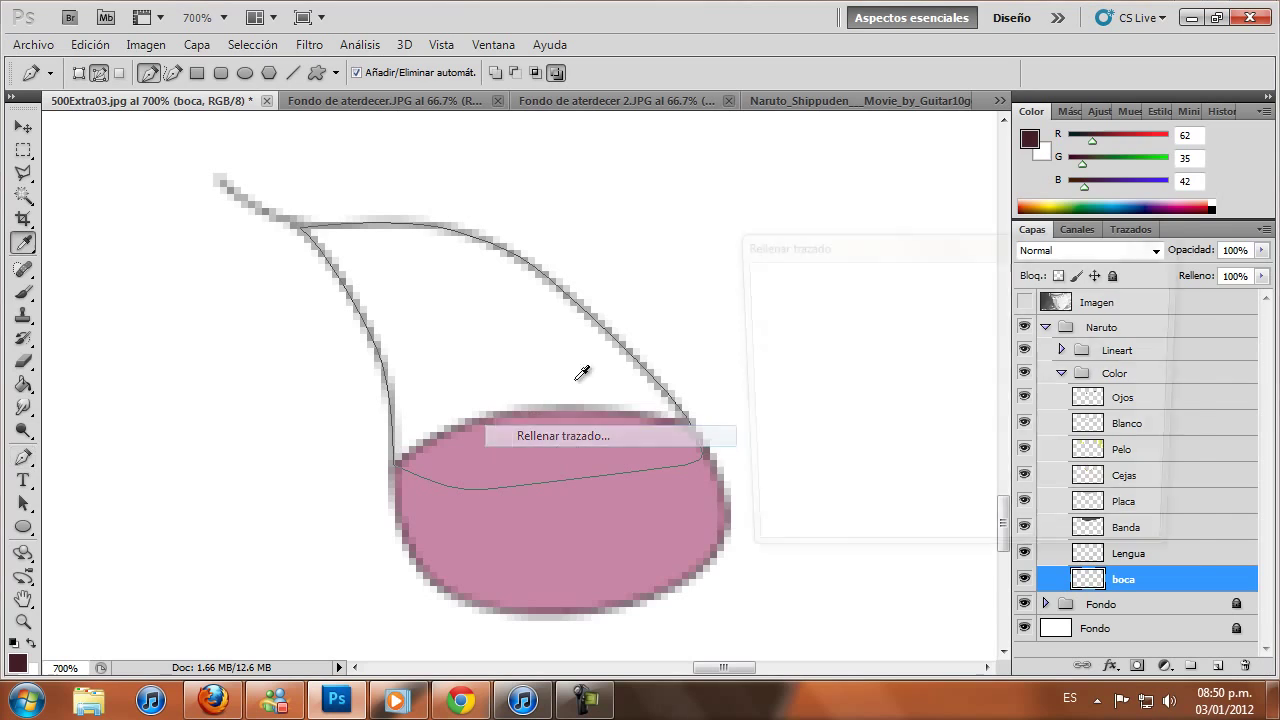
left_click(1126, 286)
right_click(566, 291)
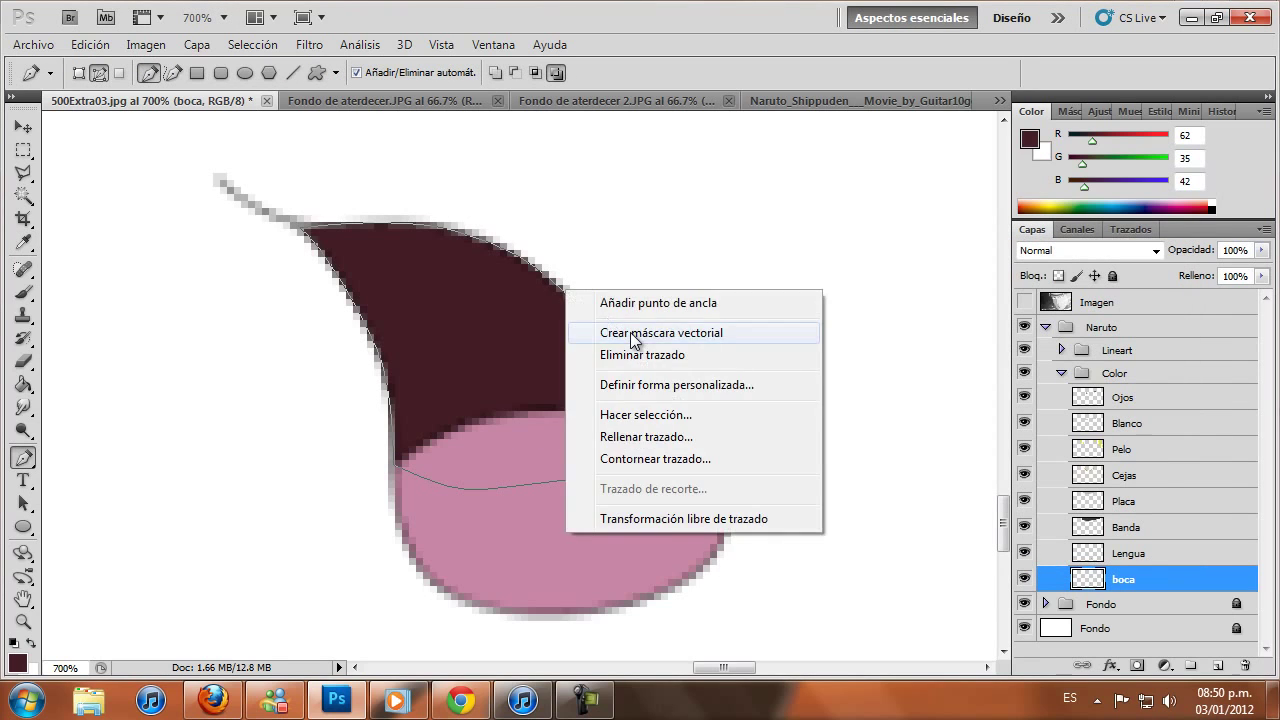
left_click(632, 340)
Zoom to Píxeles reales and delete the mouth path along with the boca vector mask
key("z")
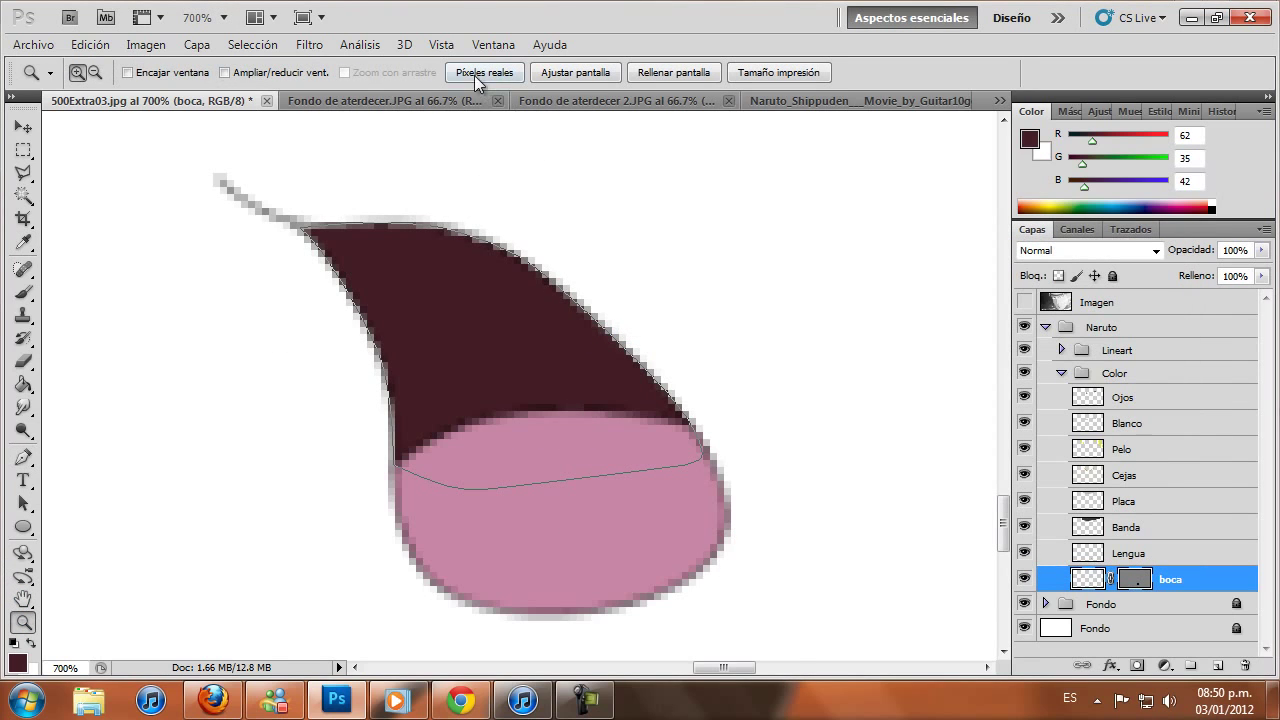
left_click(474, 75)
left_click(23, 457)
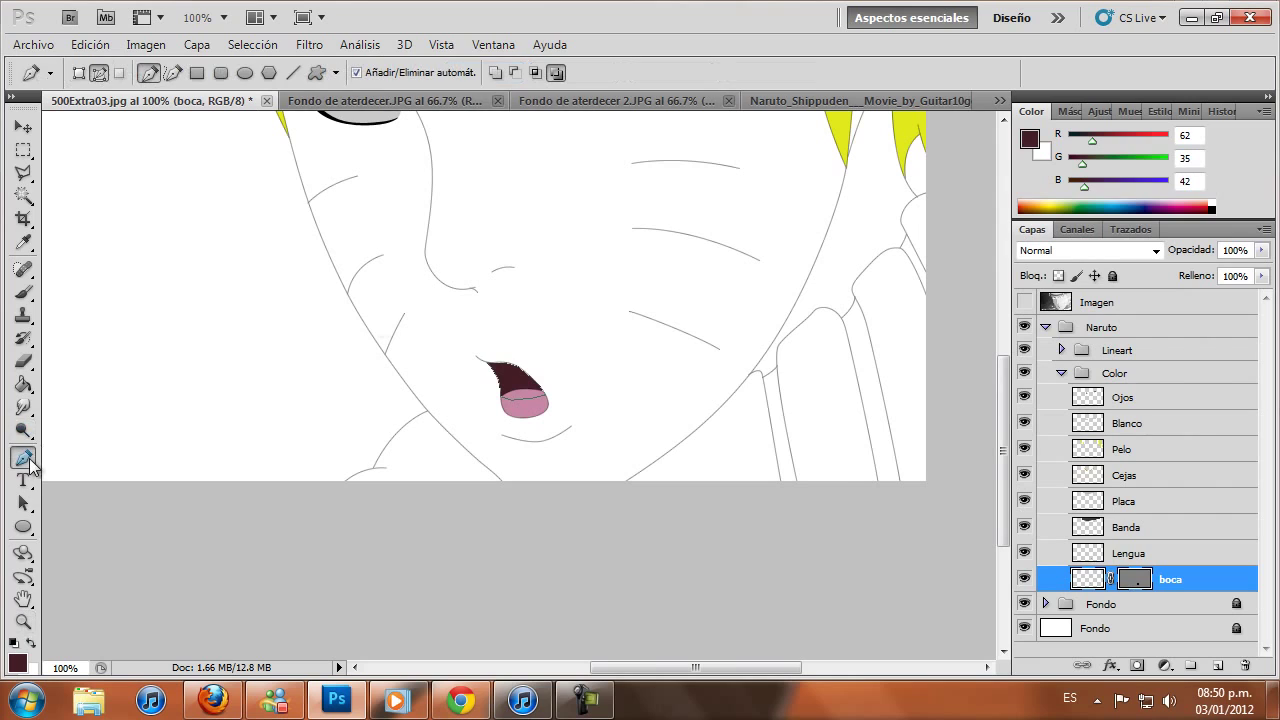
right_click(588, 286)
left_click(634, 320)
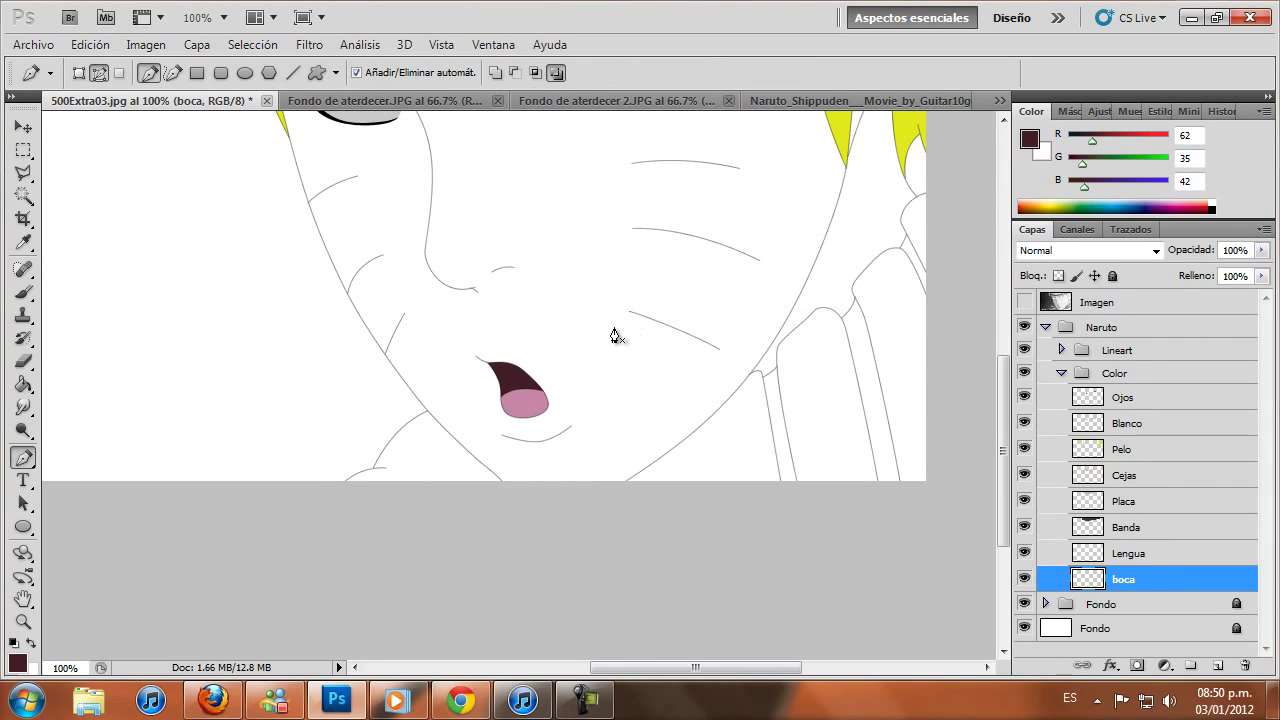
scroll(611, 337, "up", 3)
scroll(563, 354, "up", 3)
scroll(566, 368, "up", 1)
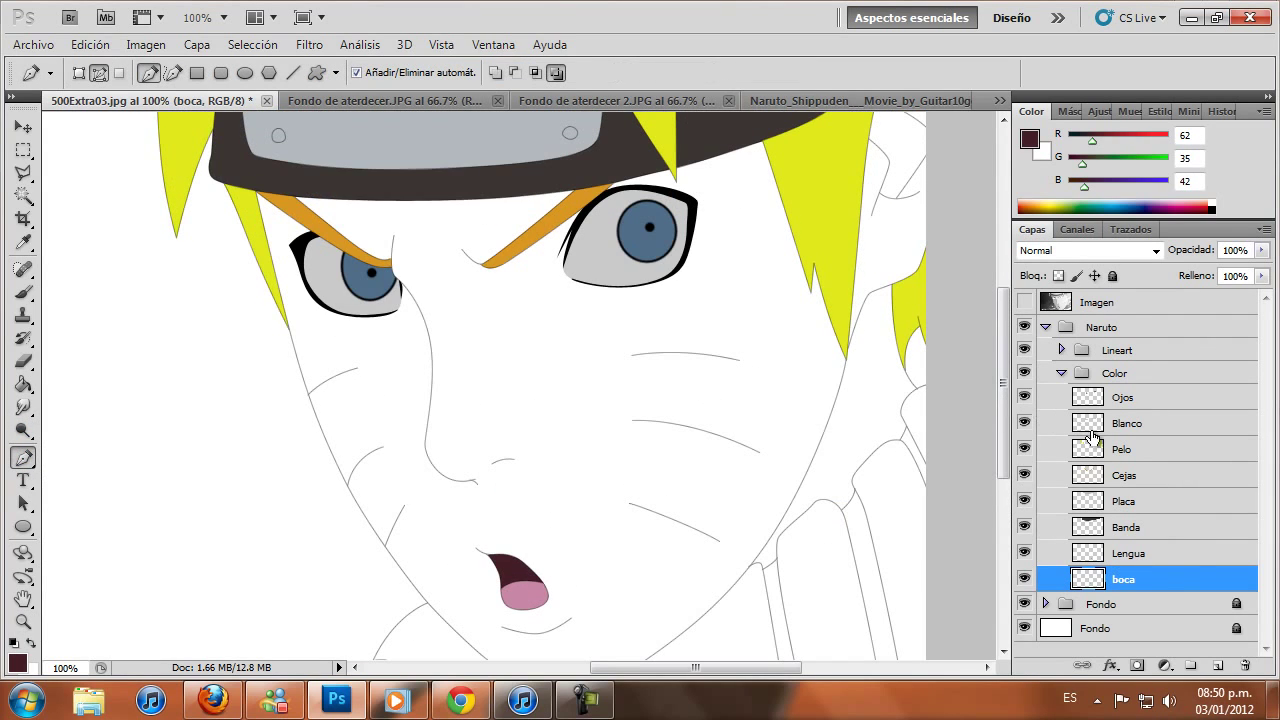
Add a new layer named 'Piel' positioned below the boca layer
left_click(1216, 667)
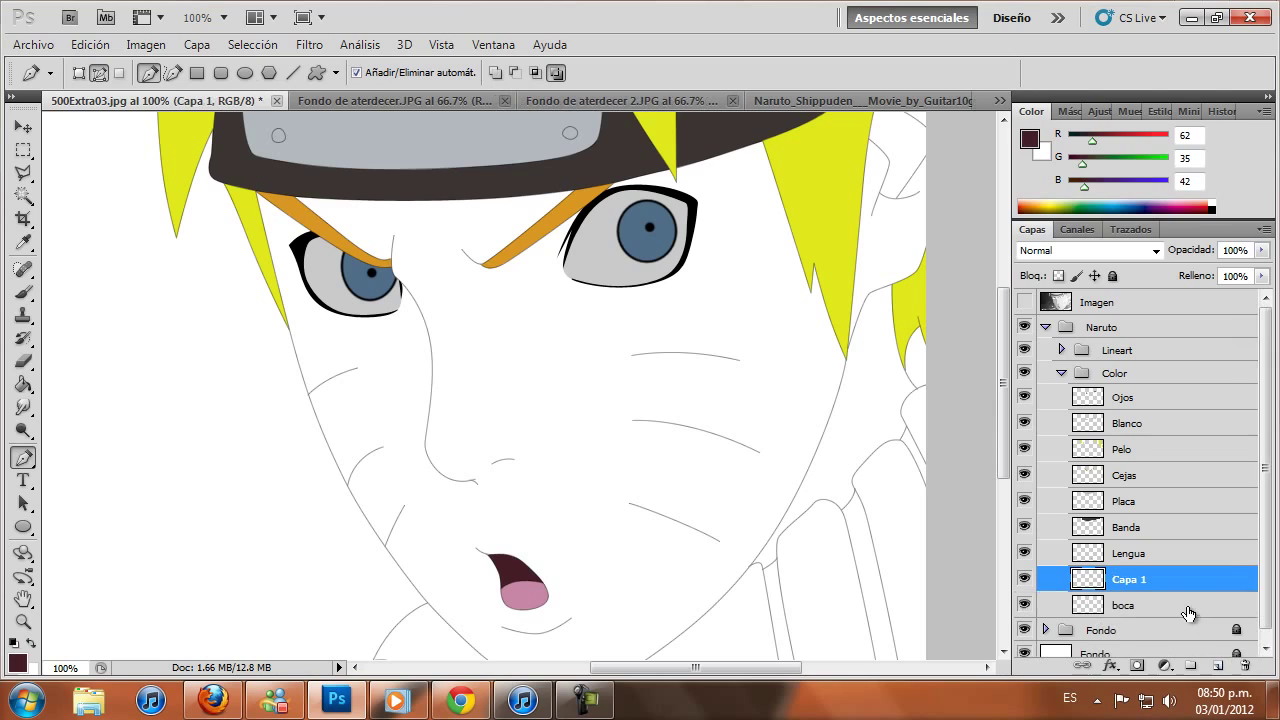
mouse_move(1174, 590)
left_mouse_down()
mouse_move(1183, 616)
mouse_move(1125, 606)
left_mouse_up()
double_click(1123, 606)
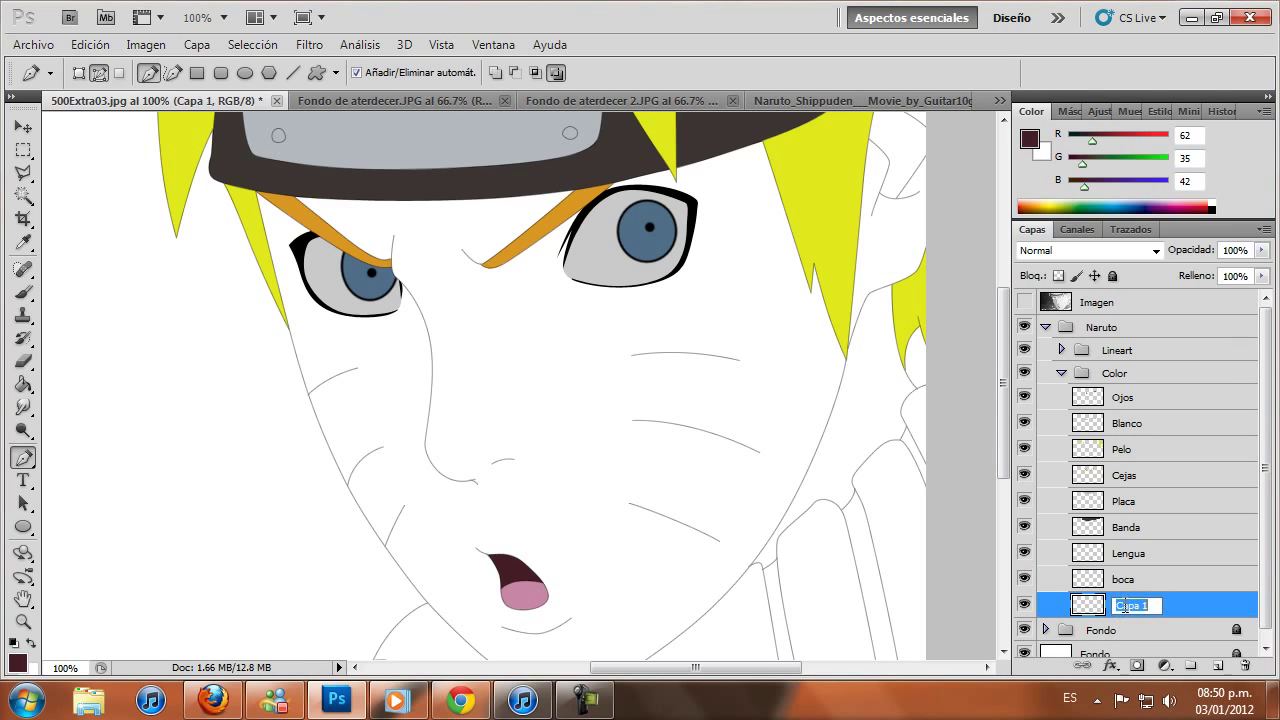
type("Piel")
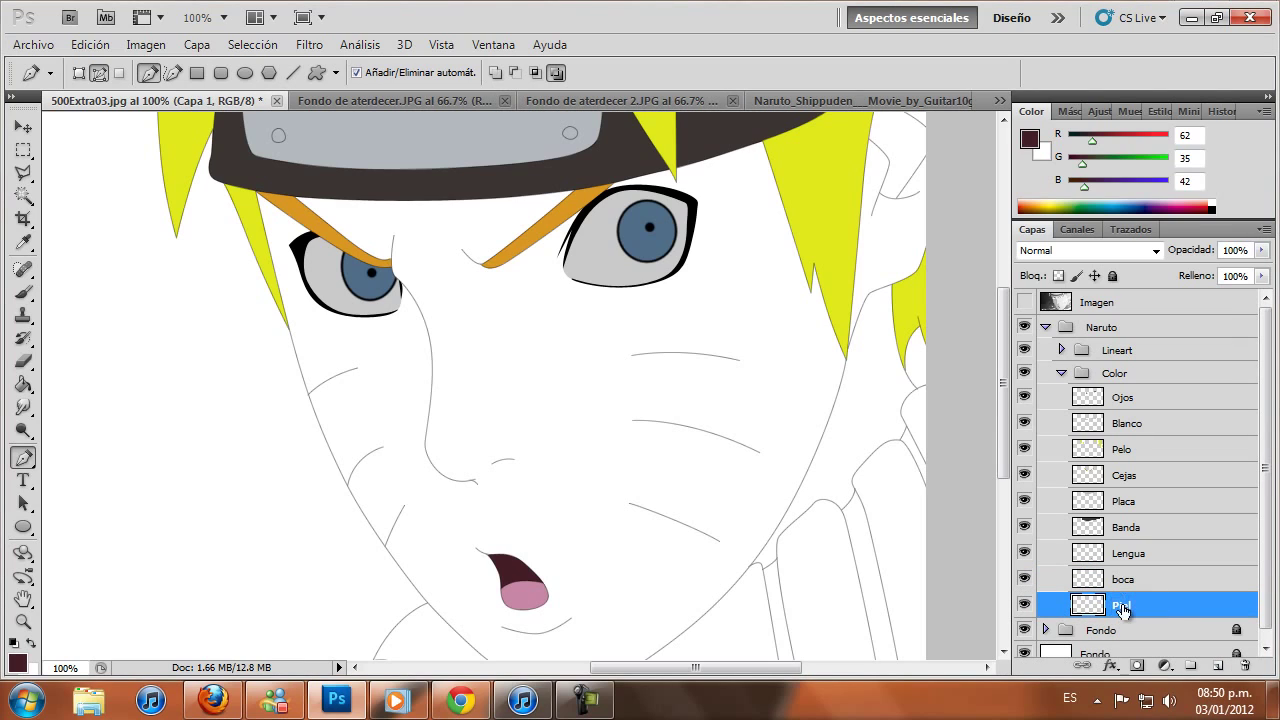
key("Return")
Sample the skin tone 241/185/158 from the coloured reference, then return to 500Extra03.jpg
left_click(815, 92)
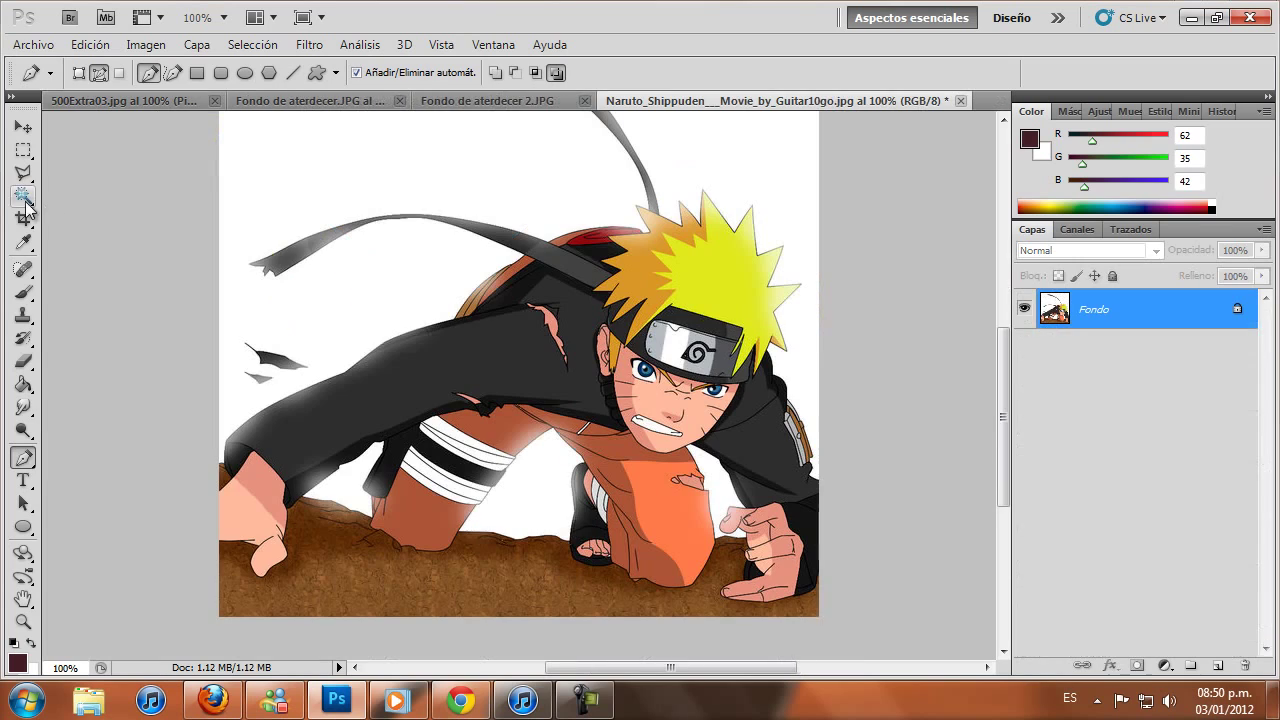
key("i")
left_click(664, 394)
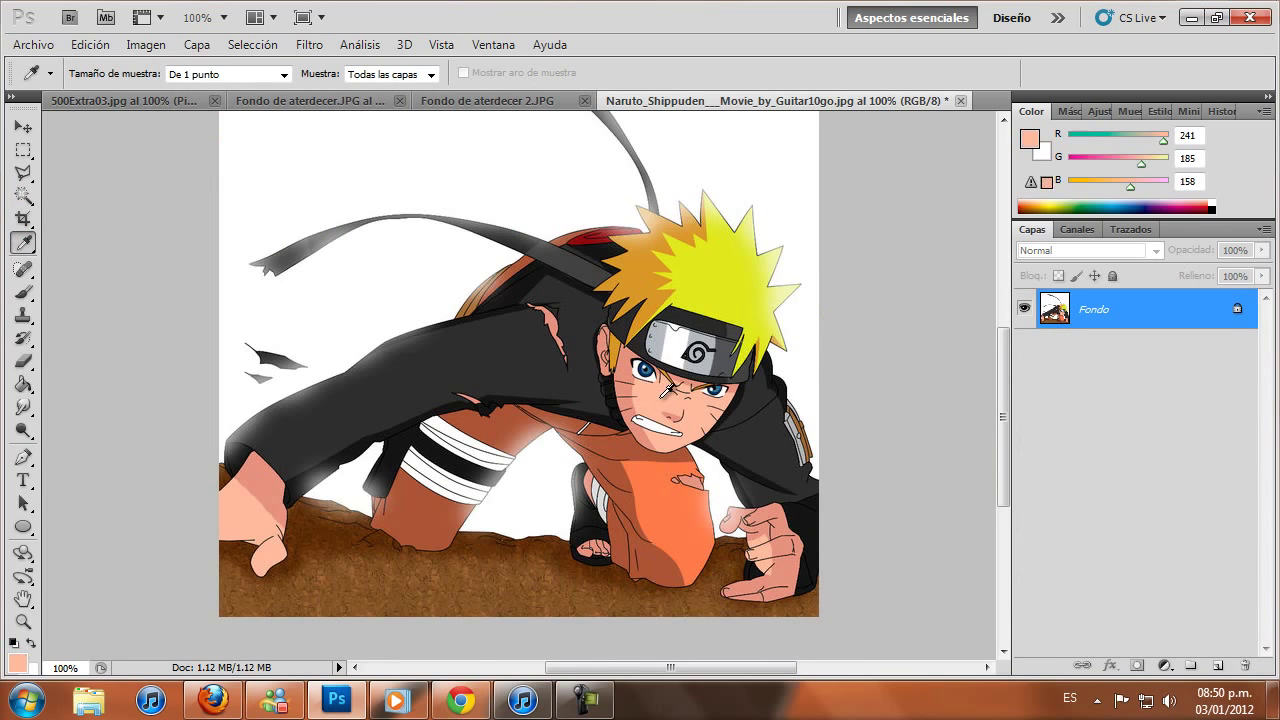
left_click(155, 104)
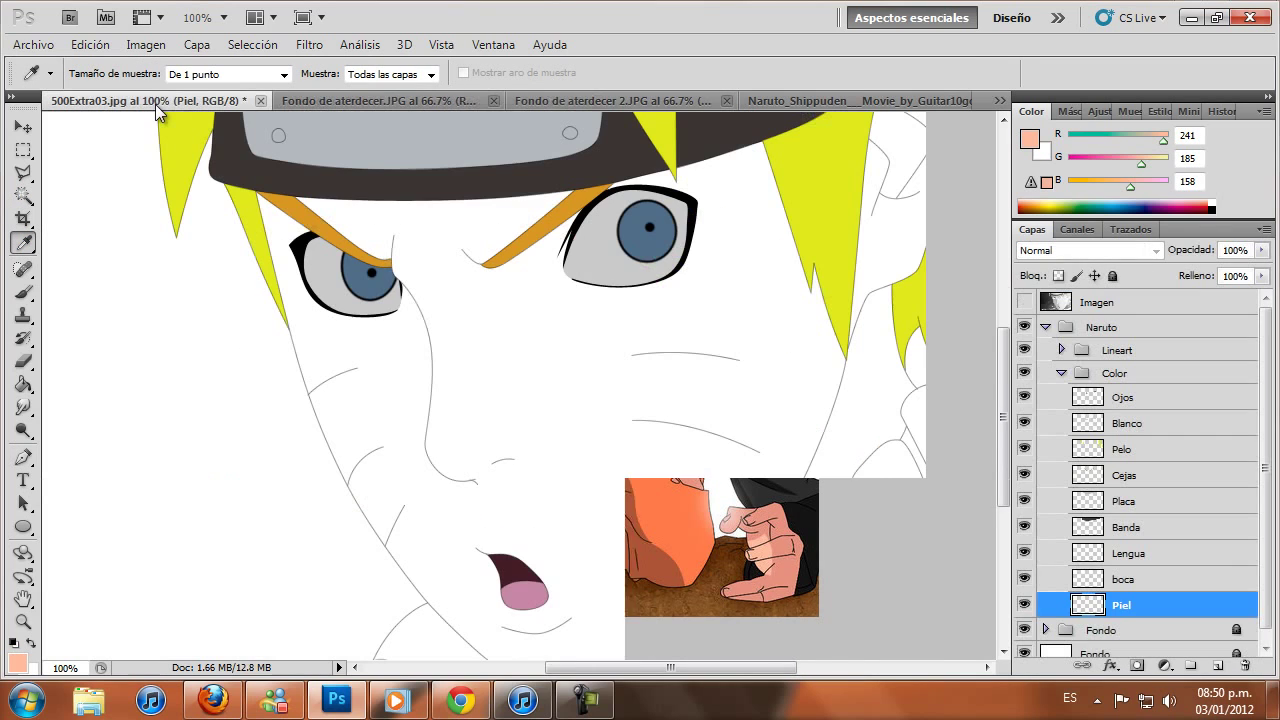
Zoom into the left eye area and start a Pen path along the face edge beside the hair
key("z")
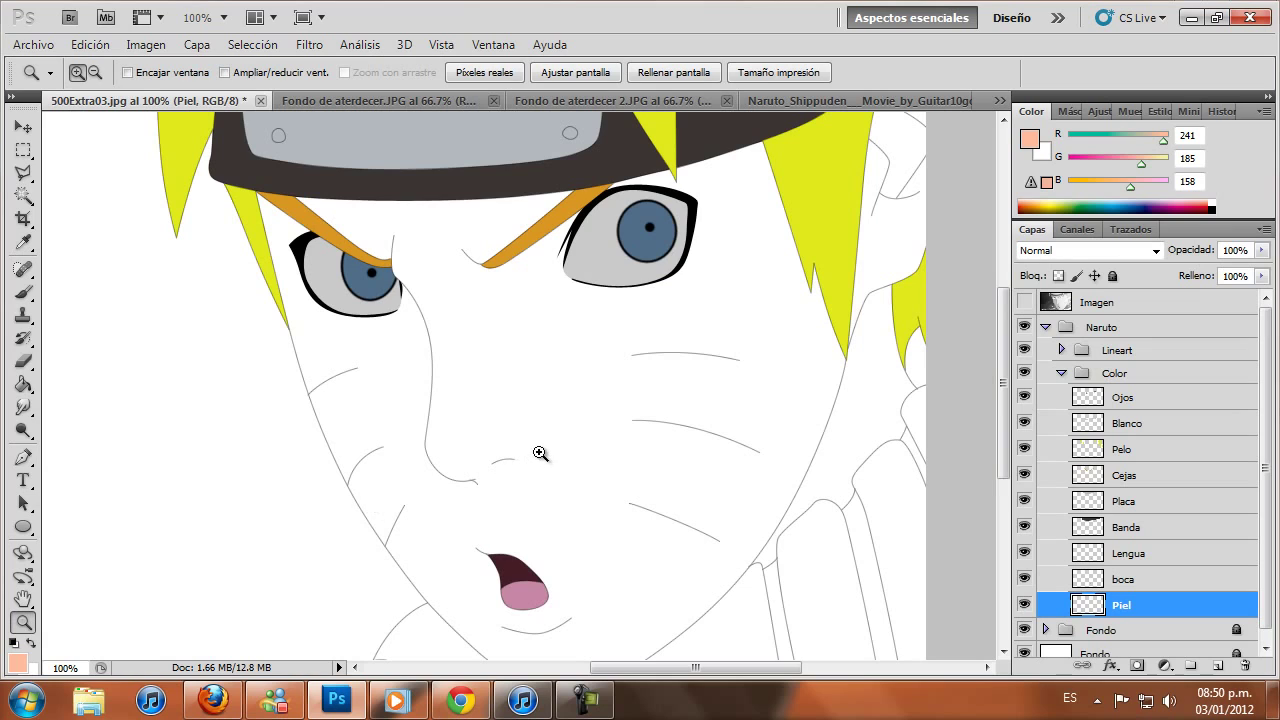
left_click_drag(374, 385, 271, 300)
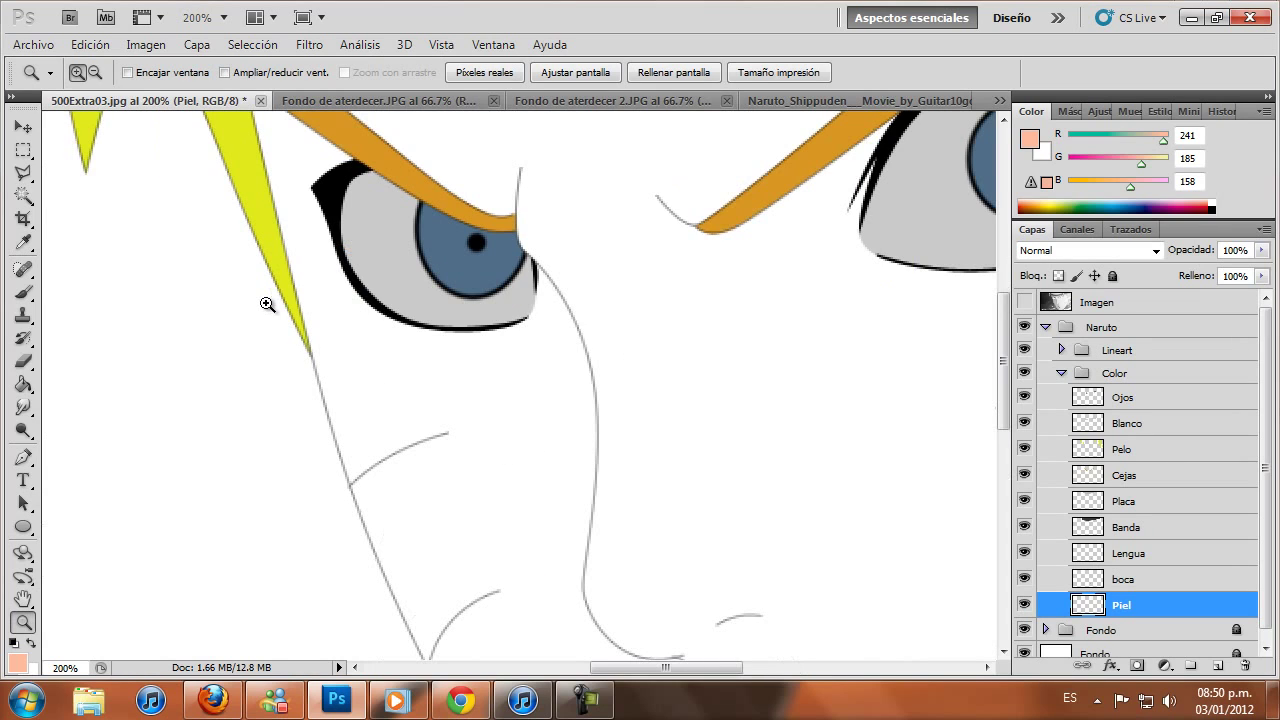
left_click(23, 457)
scroll(330, 275, "up", 2)
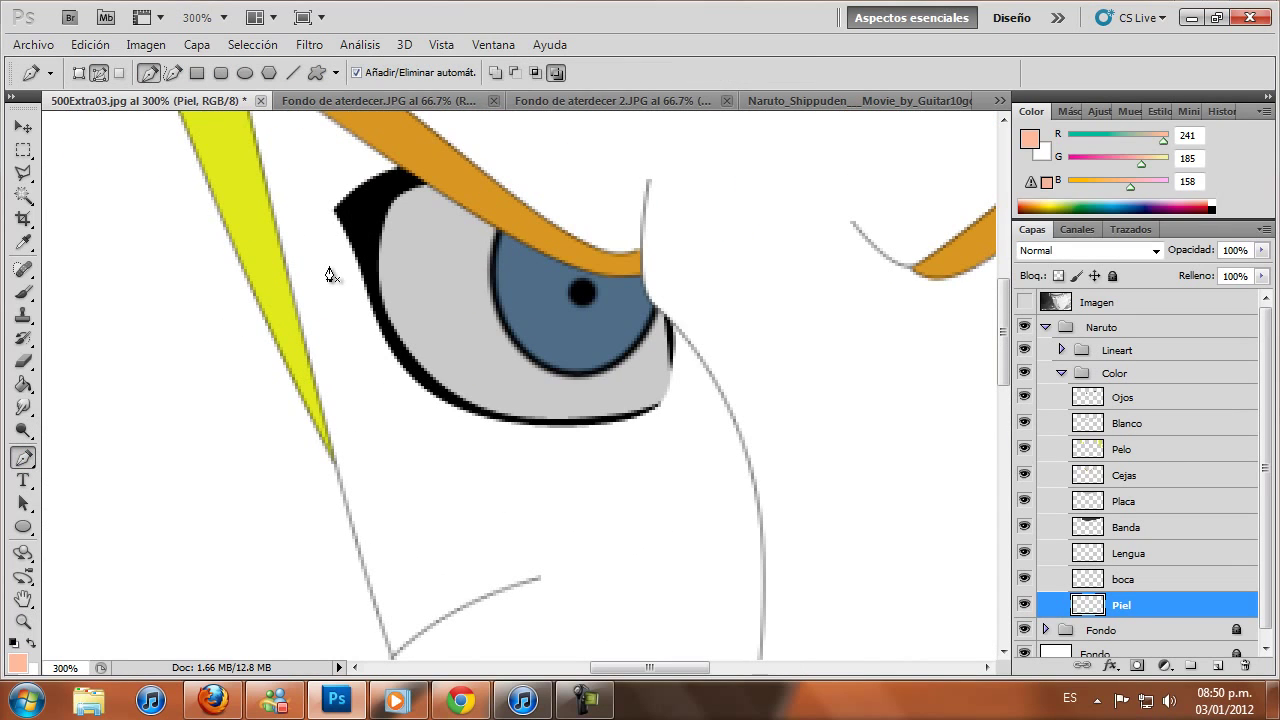
scroll(240, 205, "up", 2)
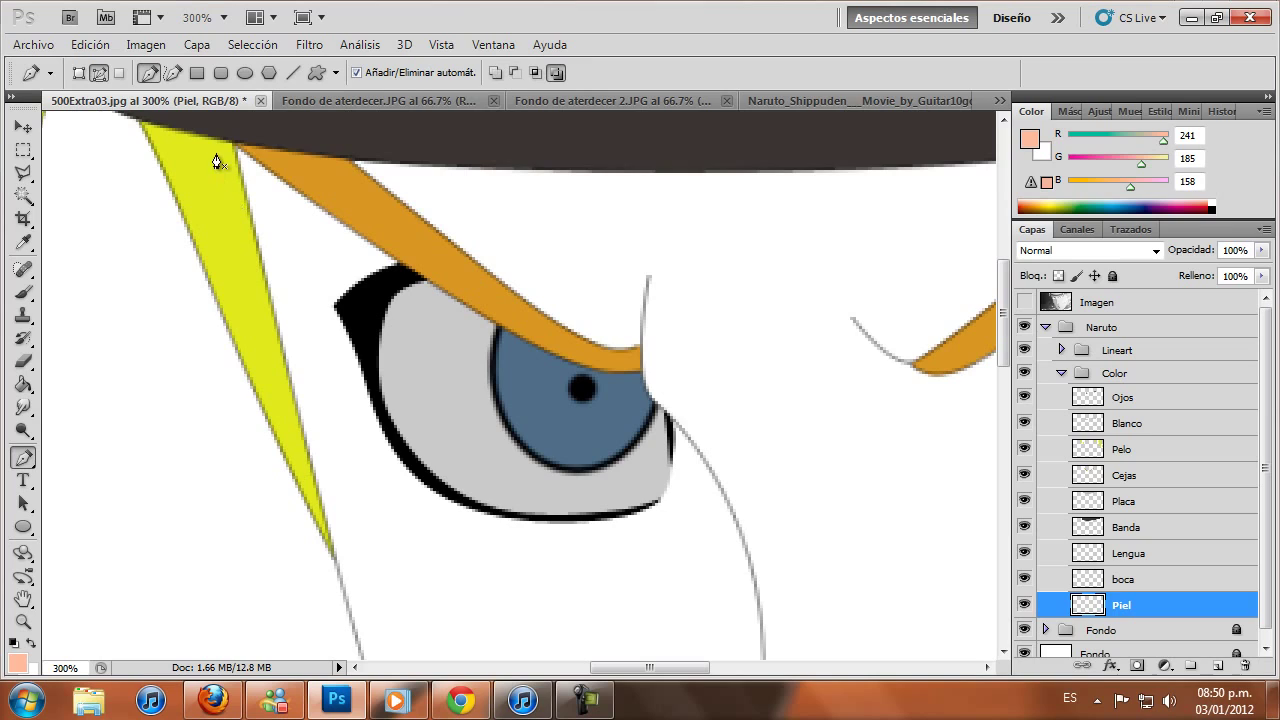
scroll(218, 175, "down", 2)
left_click_drag(257, 237, 272, 283)
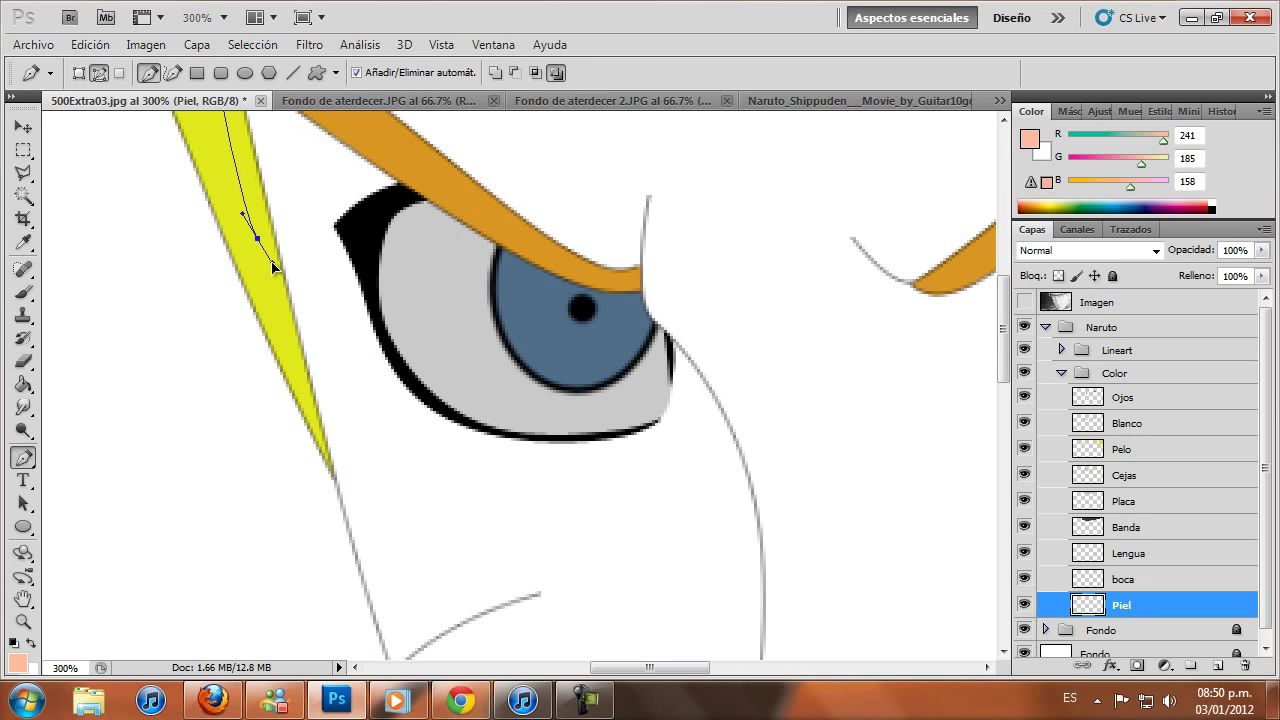
left_click(289, 343)
scroll(290, 352, "down", 3)
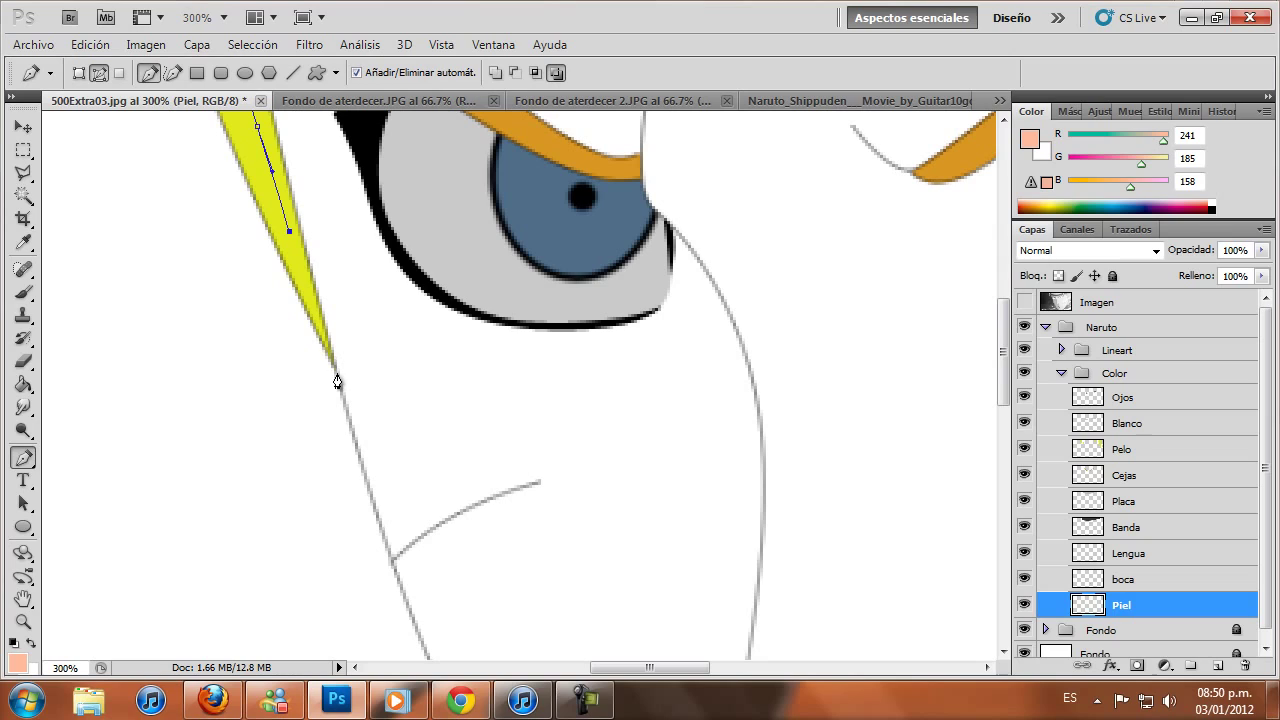
left_click(335, 372)
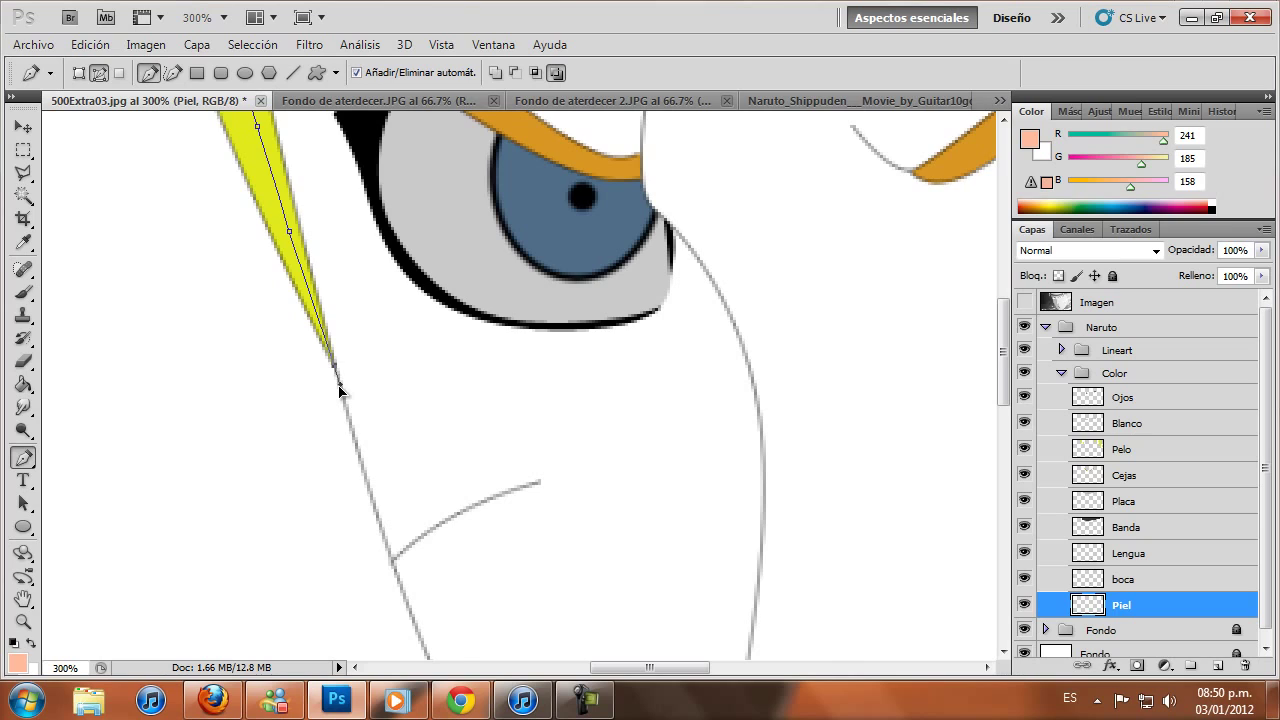
Trace the skin path with curved anchors down the cheek to the end of the jaw line
scroll(345, 385, "down", 1)
scroll(370, 370, "down", 1)
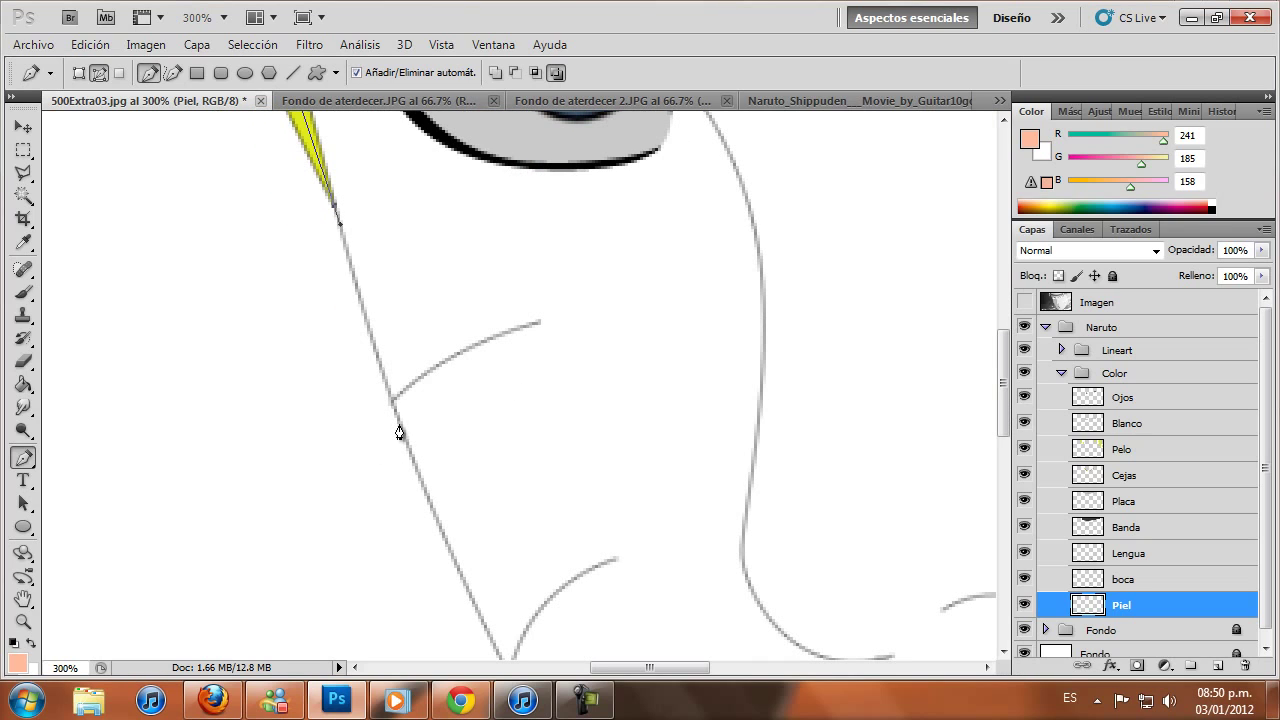
left_click_drag(400, 425, 443, 538)
scroll(443, 540, "down", 1)
scroll(480, 500, "down", 2)
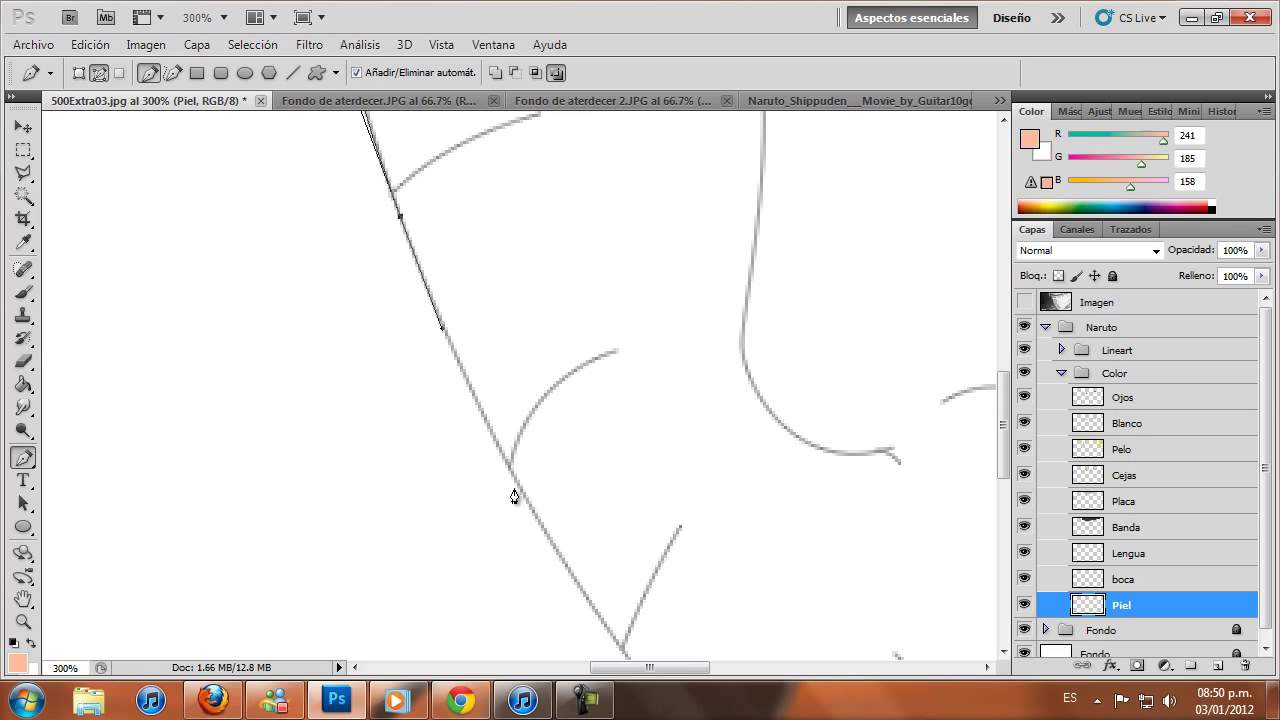
left_click_drag(524, 500, 555, 563)
scroll(597, 591, "down", 2)
left_click_drag(632, 668, 664, 675)
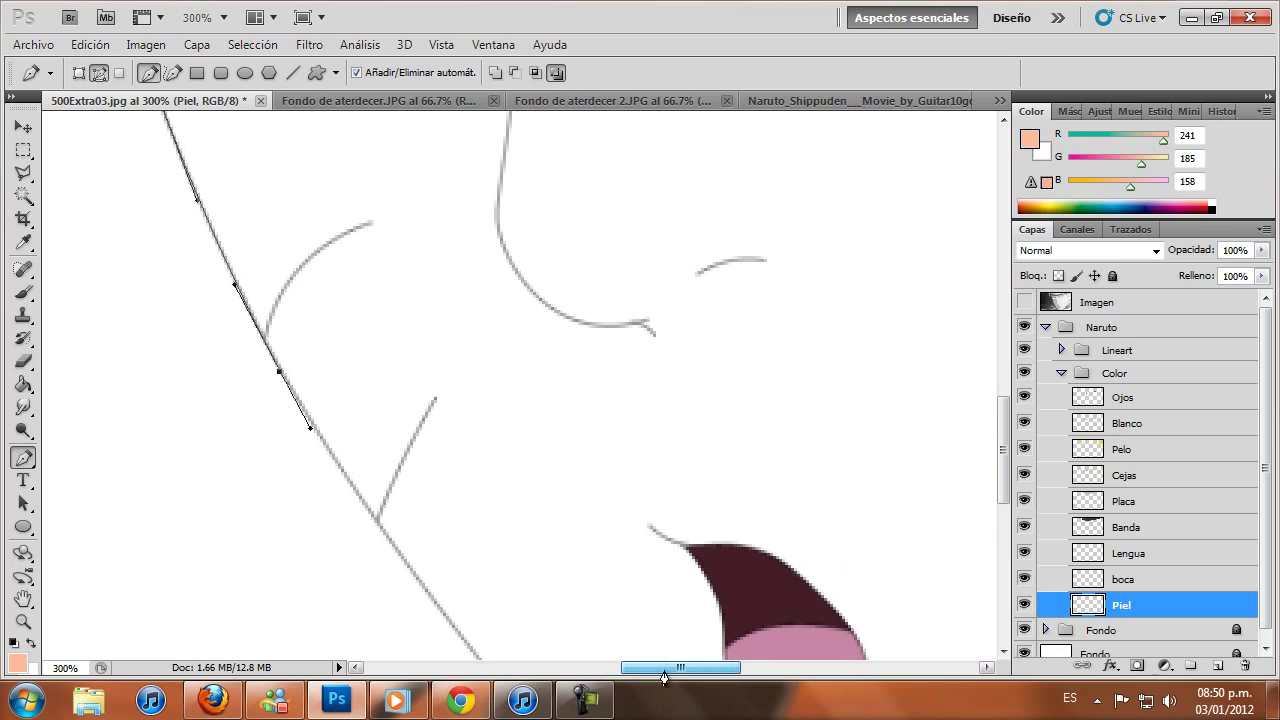
scroll(443, 477, "down", 2)
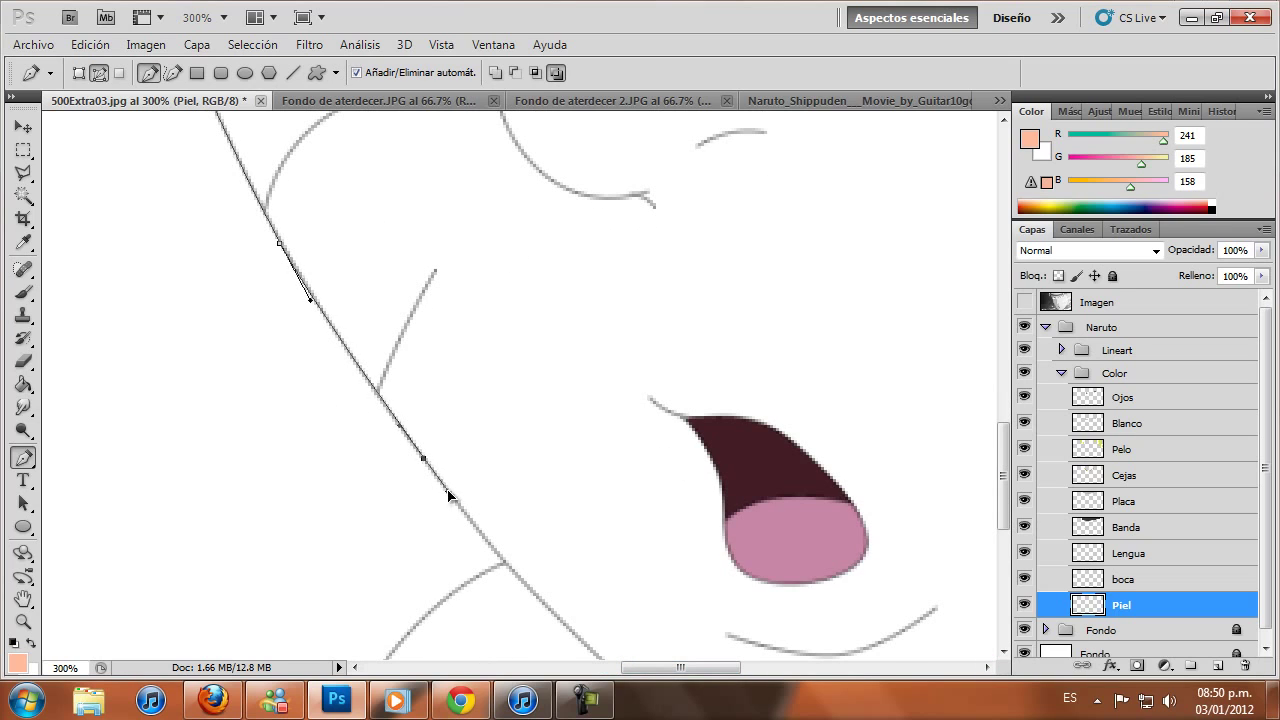
left_click_drag(424, 462, 471, 522)
scroll(476, 452, "down", 2)
scroll(540, 430, "down", 3)
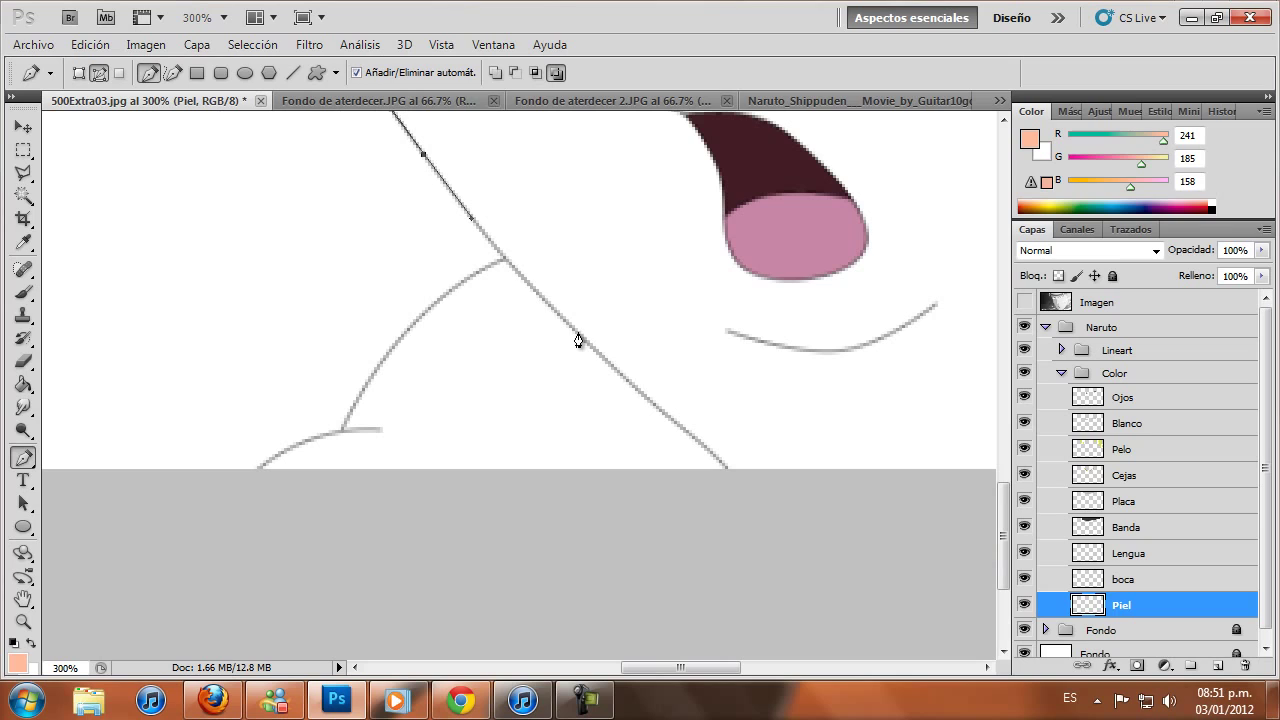
left_click_drag(578, 336, 667, 421)
left_click_drag(728, 476, 721, 485)
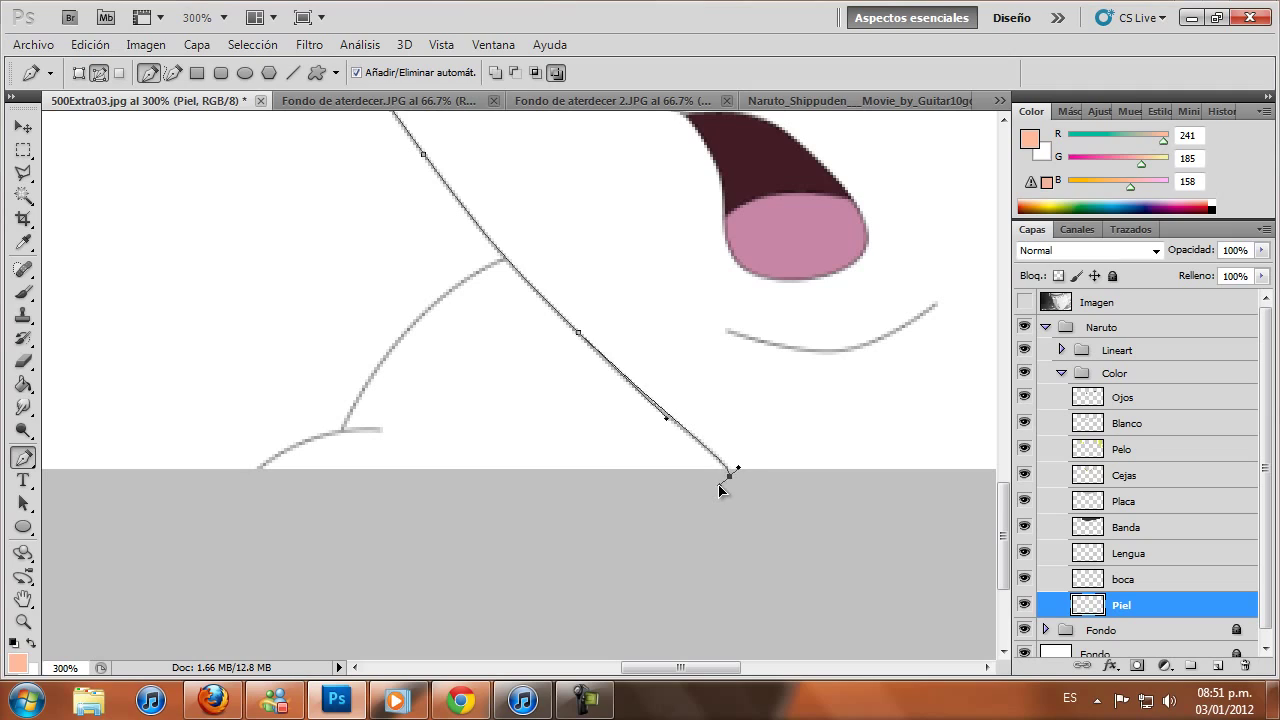
Refine the jaw curve, run the path past the image's bottom edge and back up the neck
left_click(638, 389)
left_click_drag(636, 395, 635, 393)
scroll(535, 300, "down", 1)
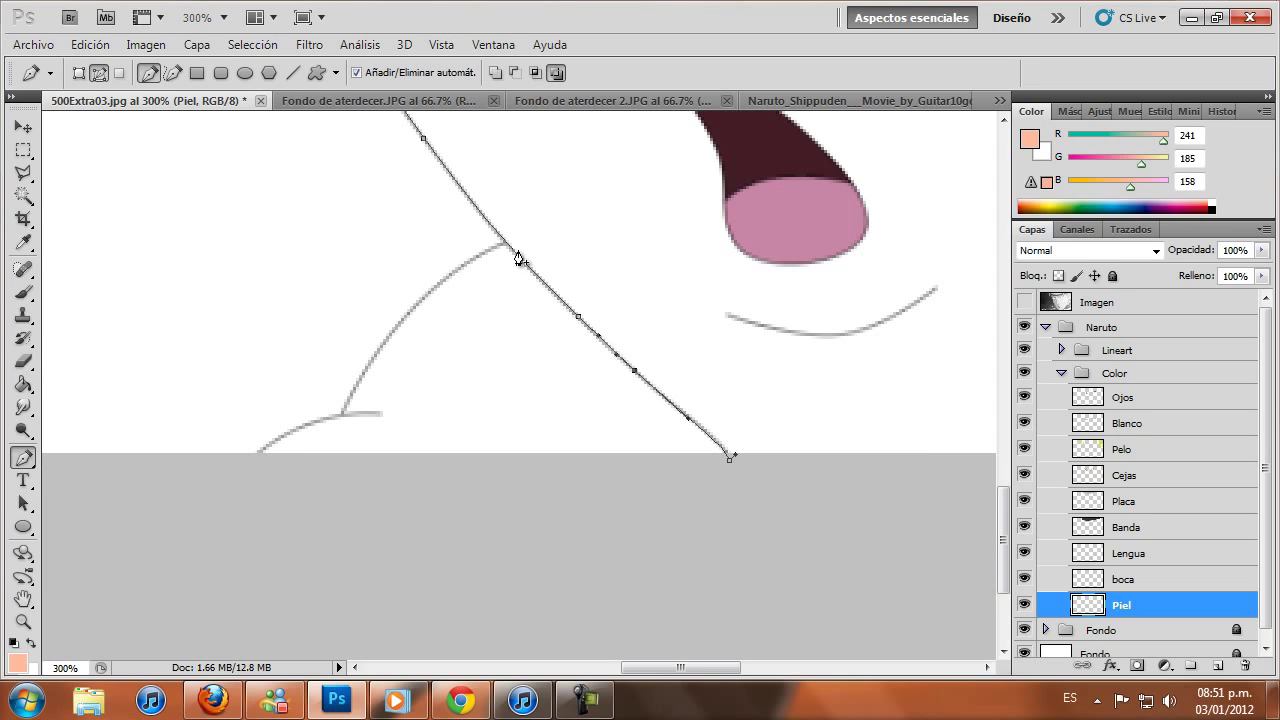
left_click(518, 259)
left_click_drag(749, 540, 757, 541)
left_click(767, 667)
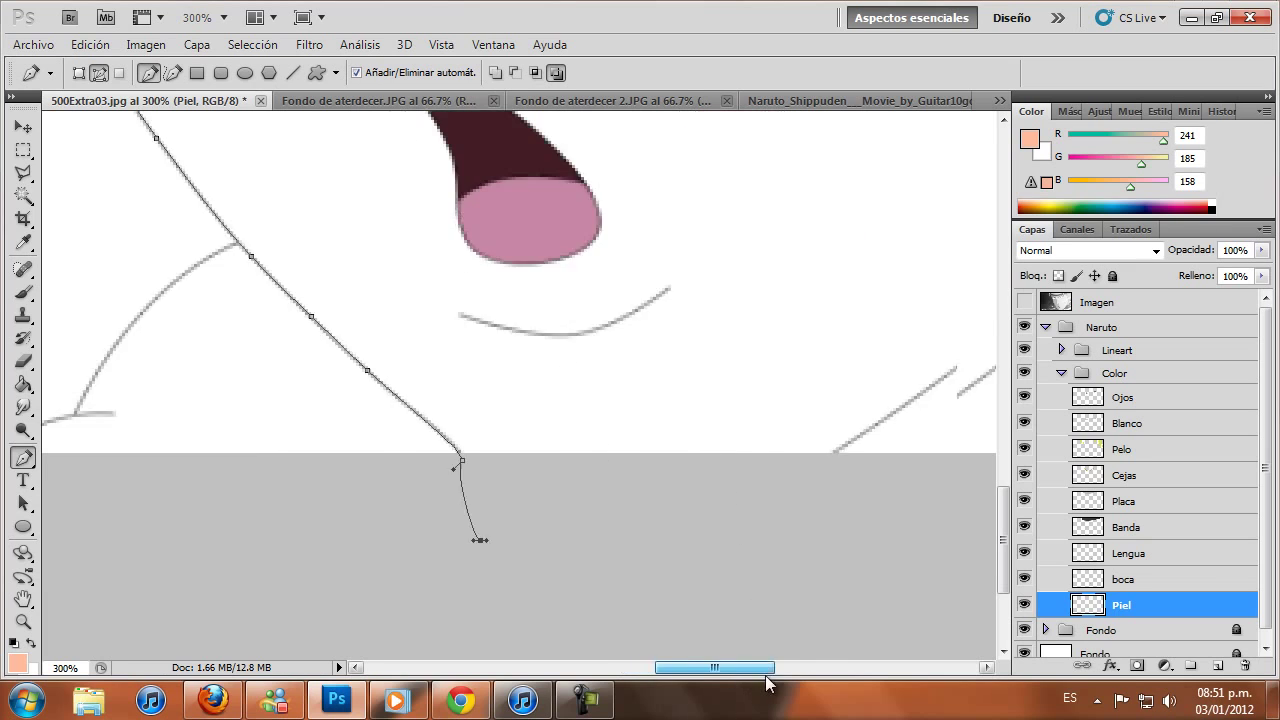
left_click(384, 493)
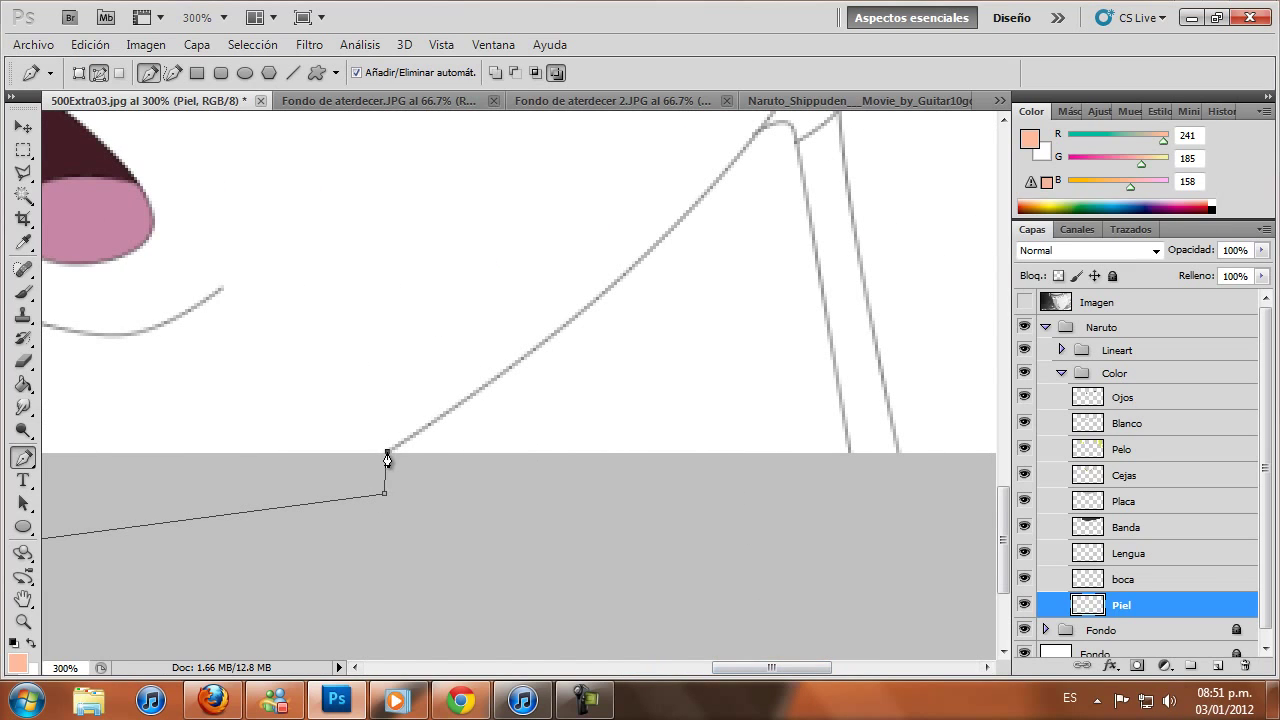
scroll(531, 418, "up", 2)
left_click_drag(549, 418, 600, 375)
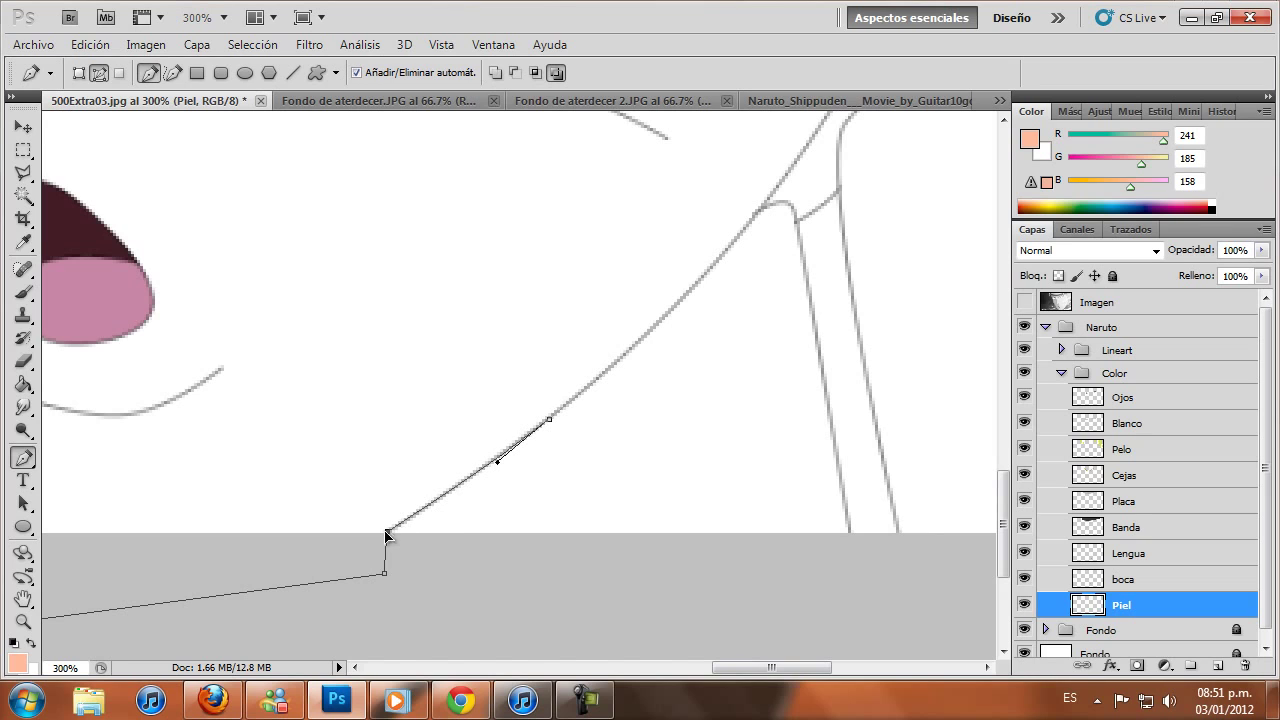
left_click_drag(388, 531, 371, 547)
Zoom in on the neck and continue the skin path up toward the collar
key("z")
left_click(793, 325)
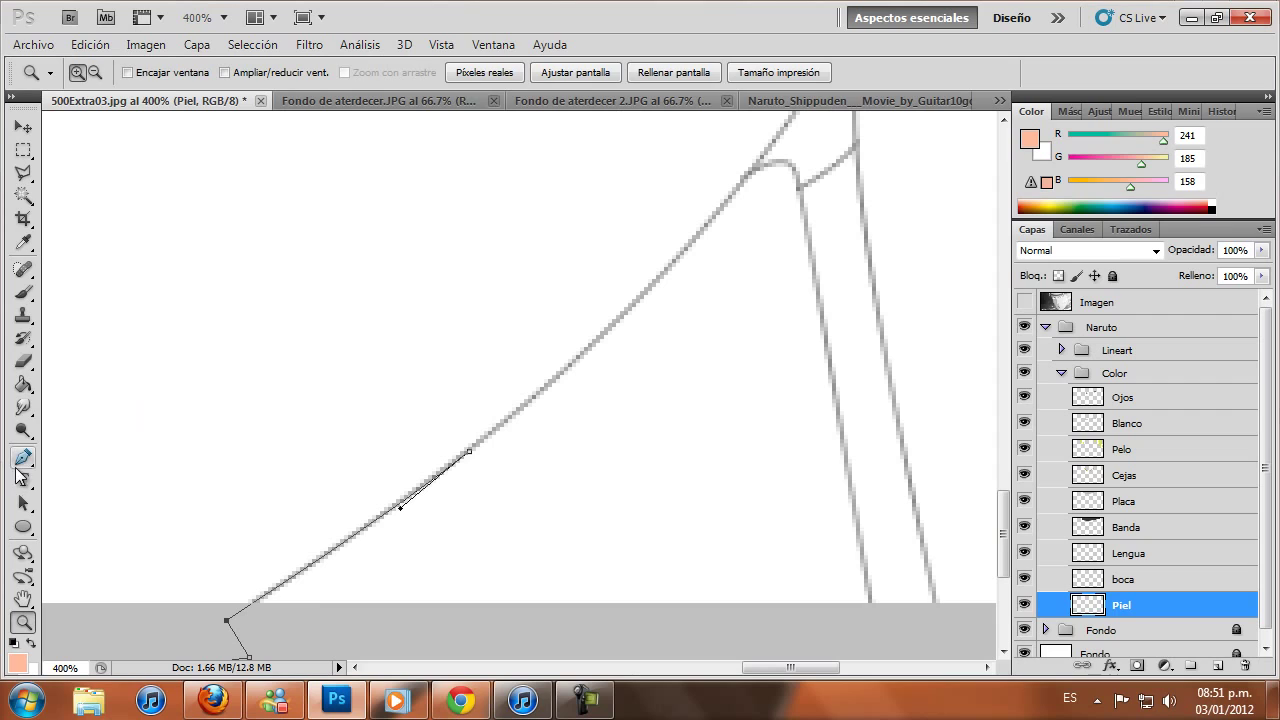
left_click(23, 458)
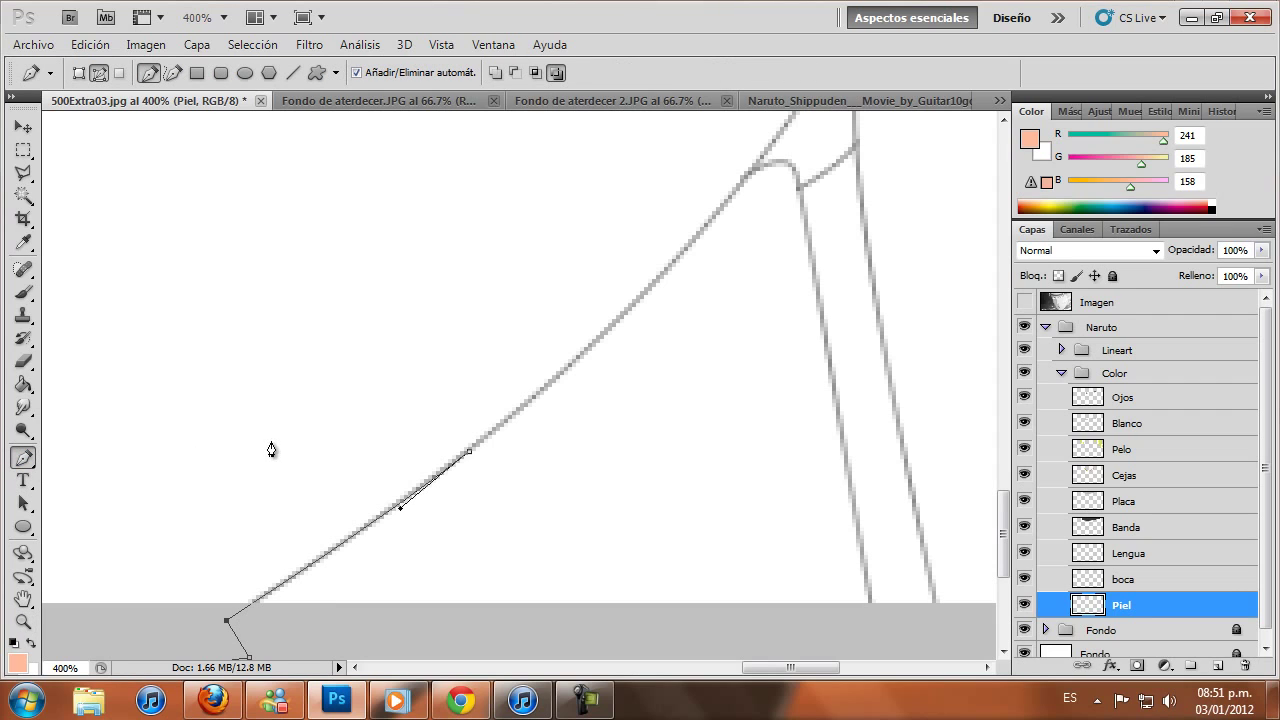
scroll(295, 440, "up", 3)
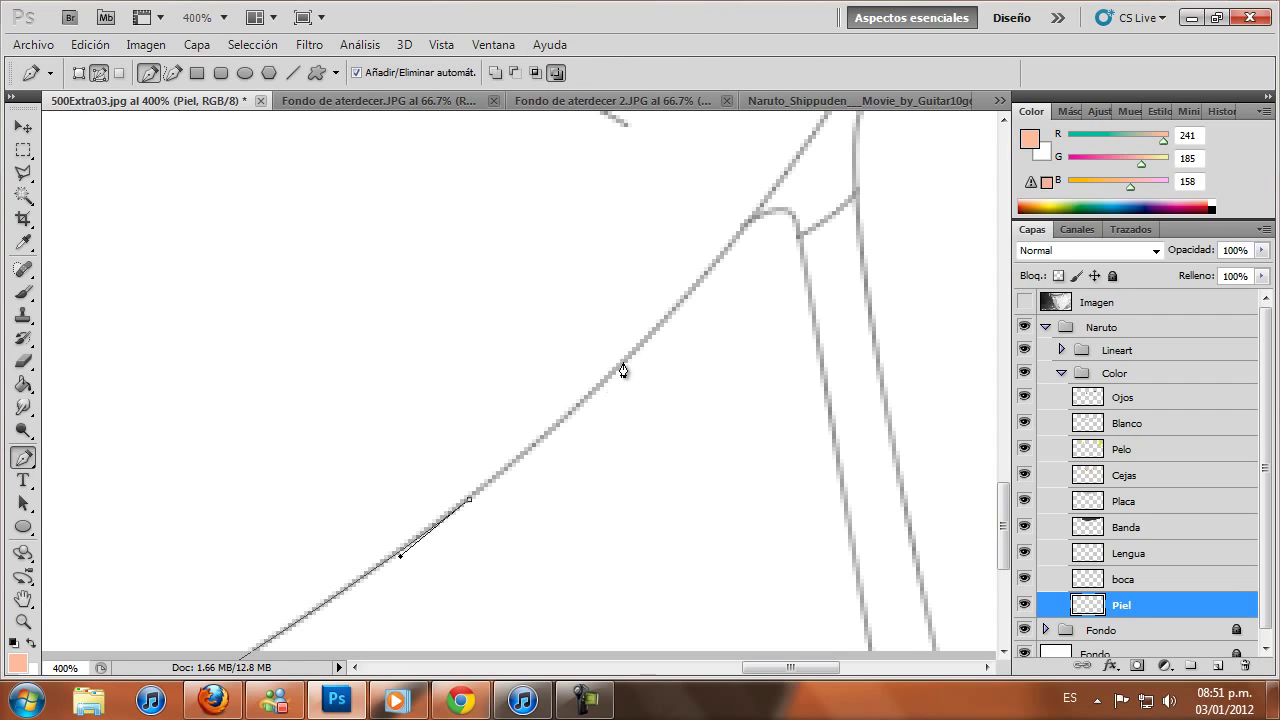
left_click_drag(623, 363, 683, 305)
left_click_drag(747, 228, 708, 274)
scroll(745, 380, "up", 2)
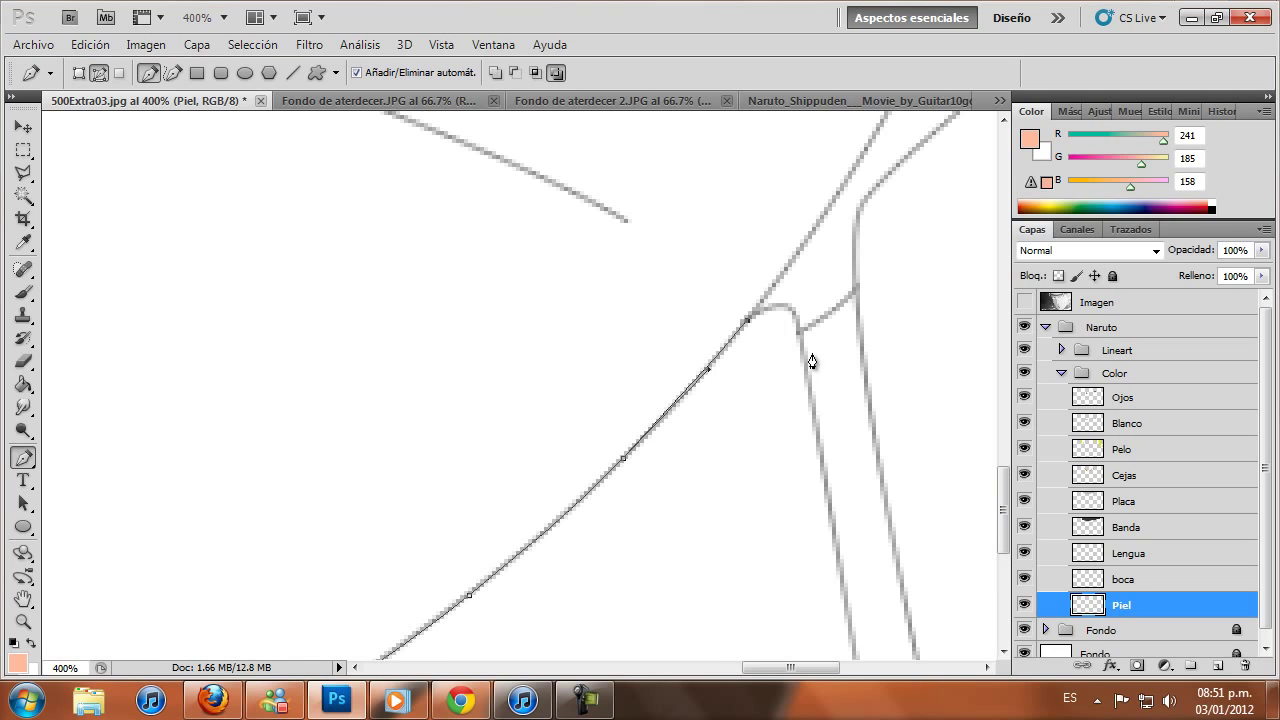
left_click_drag(792, 312, 801, 328)
left_click(800, 328)
left_click_drag(838, 308, 854, 295)
Trace the path along the inner collar line with sharp corner anchors
scroll(800, 667, "right", 5)
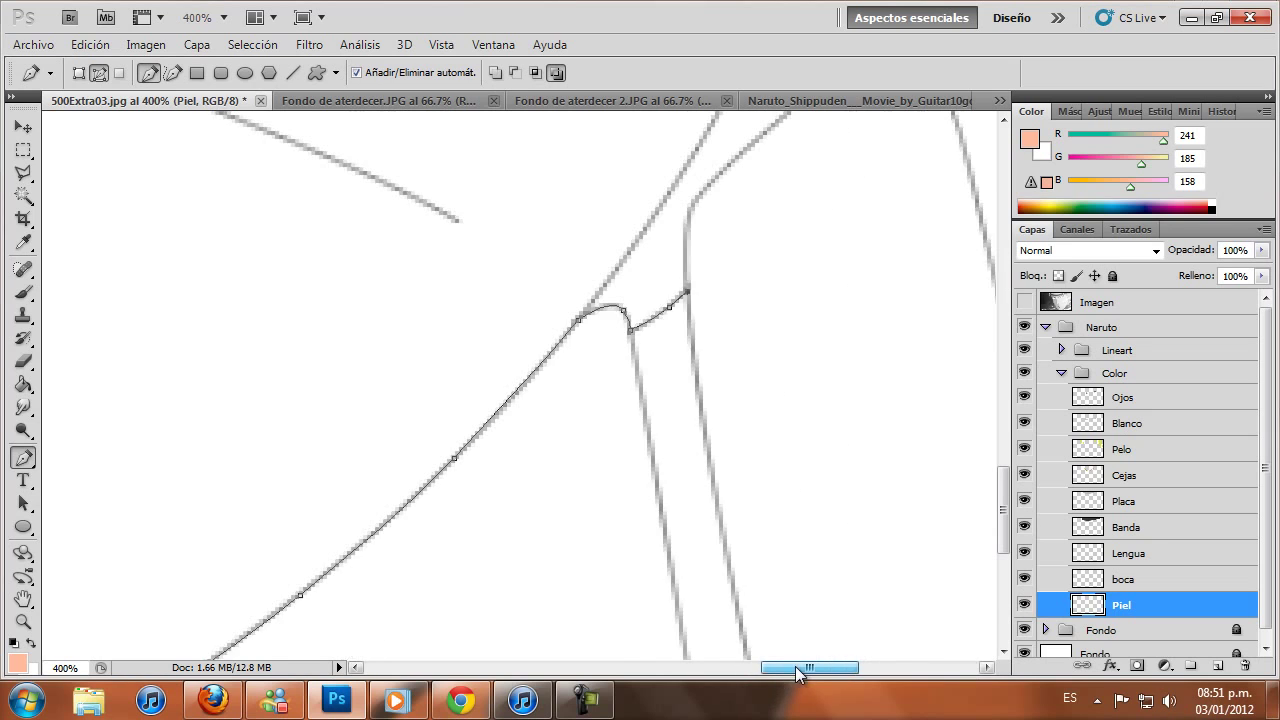
scroll(614, 348, "up", 3)
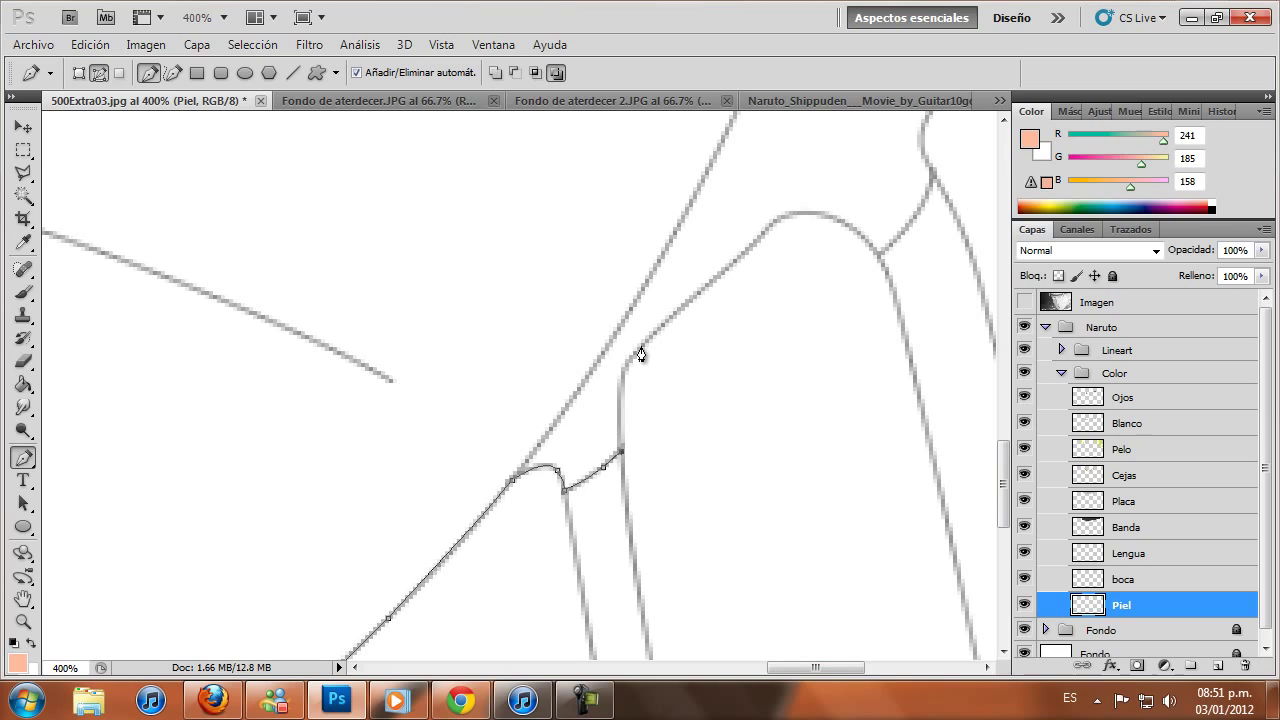
left_click_drag(641, 347, 677, 315)
scroll(700, 310, "up", 1)
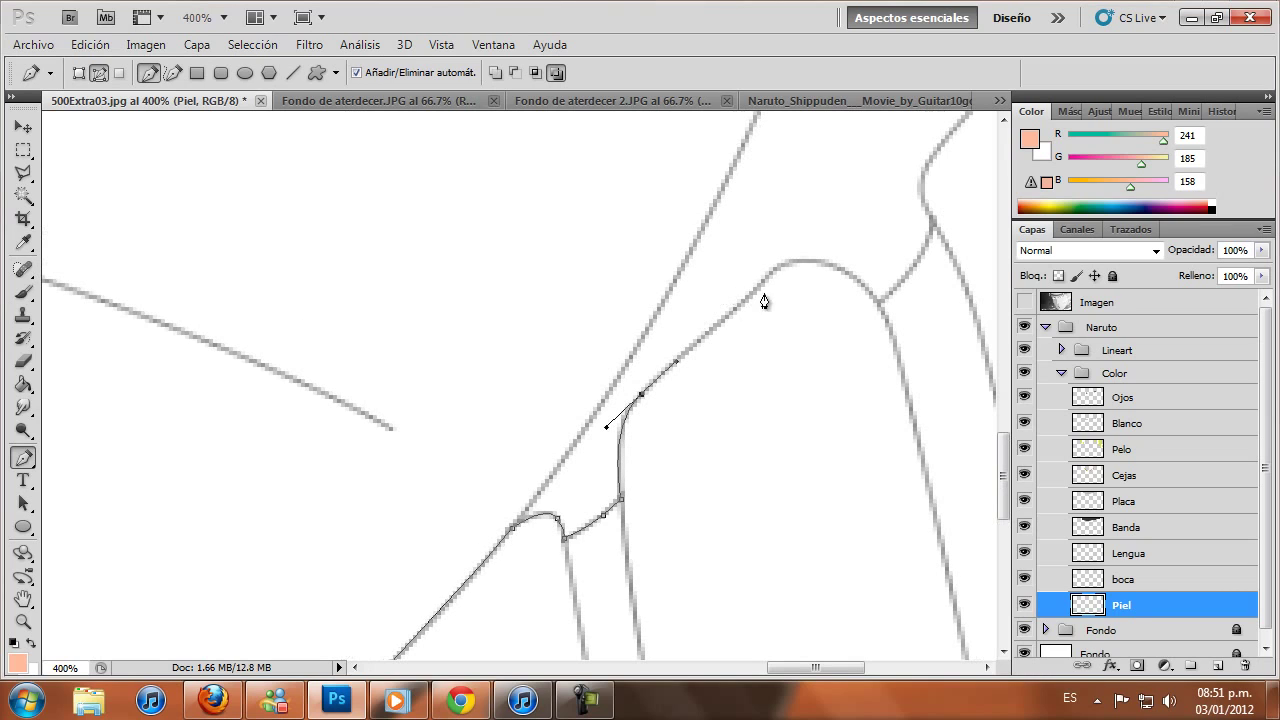
left_click_drag(767, 279, 875, 281)
left_click(790, 265, "alt")
left_click_drag(882, 312, 875, 303)
left_click(880, 302, "alt")
left_click_drag(818, 667, 850, 667)
scroll(568, 312, "up", 2)
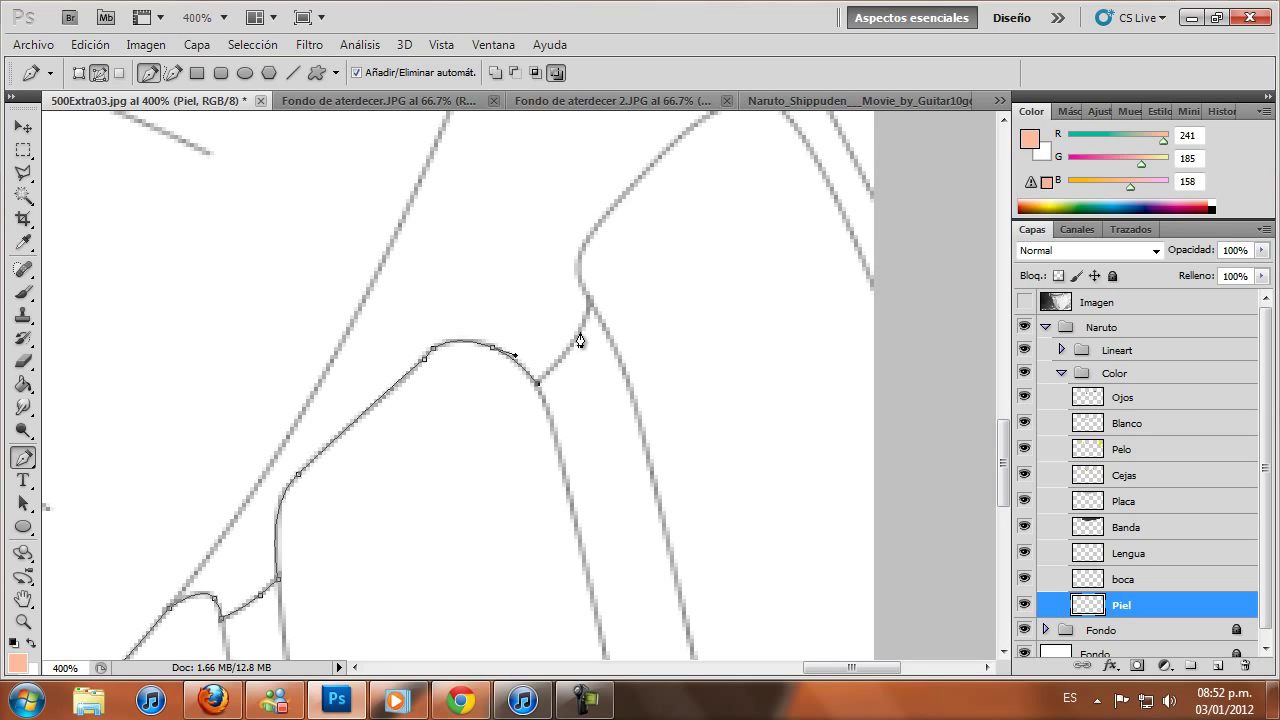
Continue the path up the neck's edge, ending in a corner where the lines meet
left_click_drag(581, 332, 595, 308)
scroll(586, 268, "up", 2)
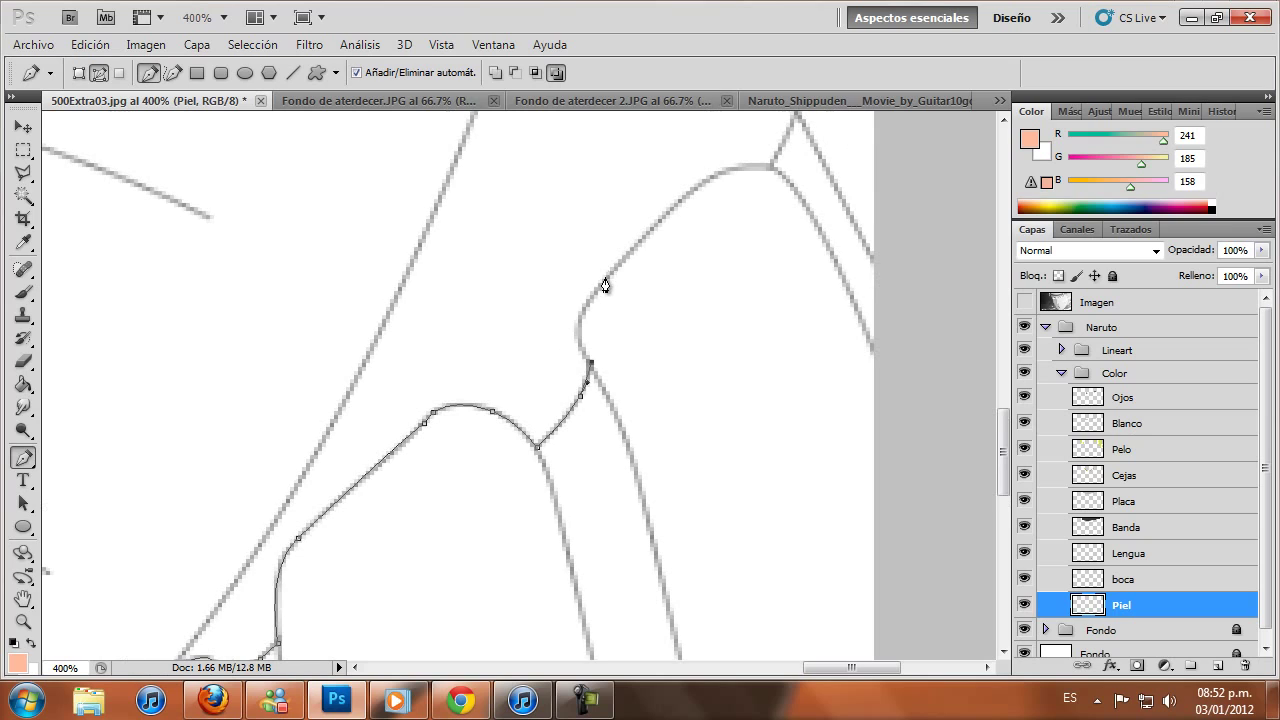
left_click_drag(604, 284, 654, 234)
scroll(660, 228, "up", 1)
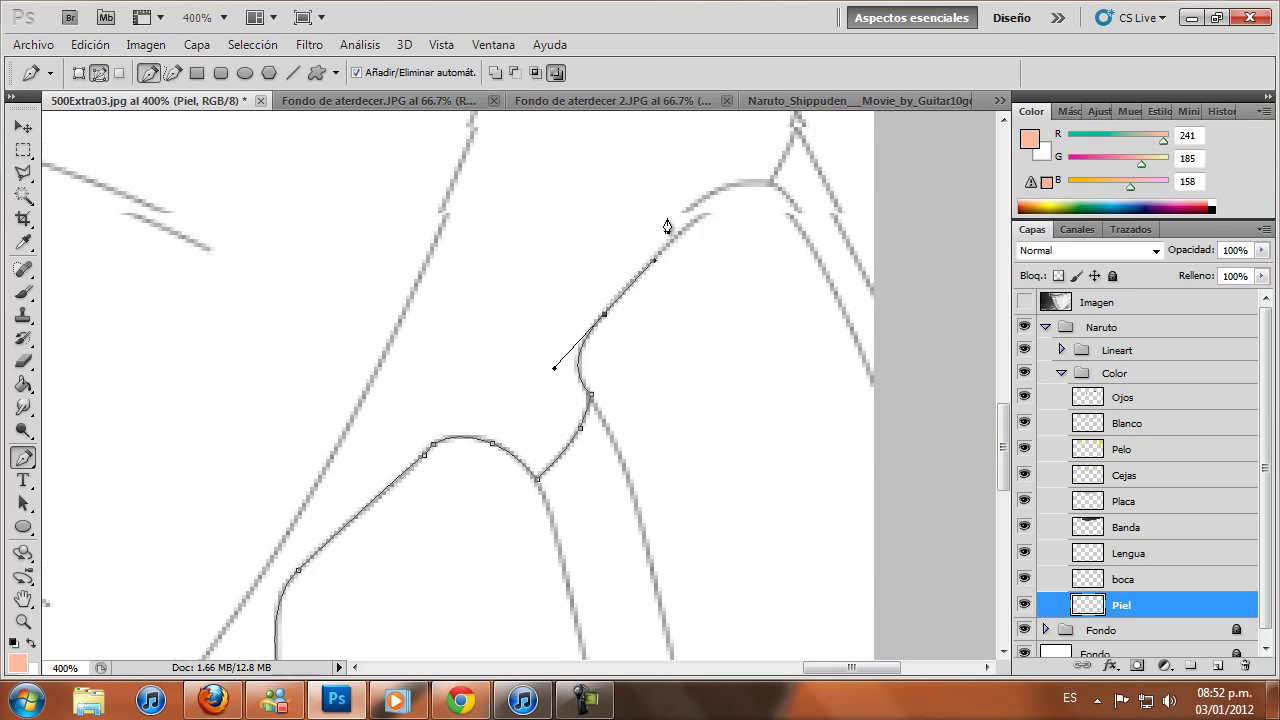
scroll(666, 223, "up", 1)
left_click_drag(731, 236, 748, 230)
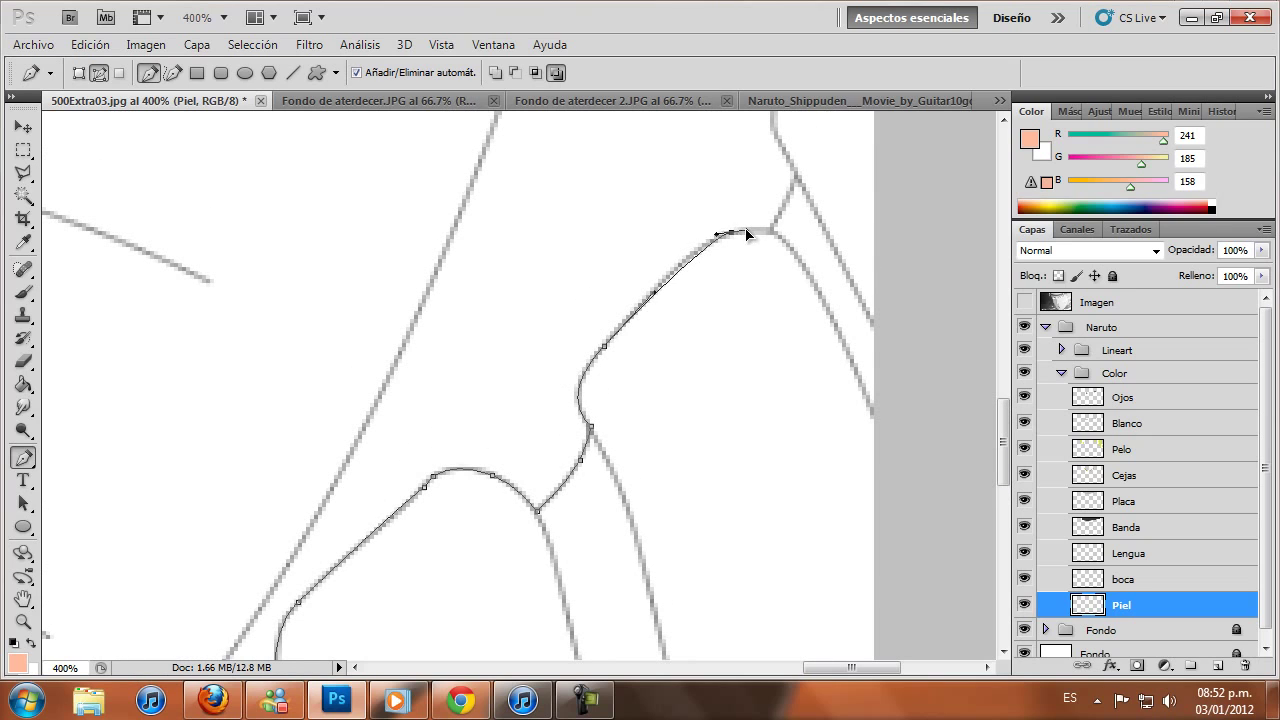
left_click_drag(672, 281, 669, 278)
scroll(669, 283, "up", 1)
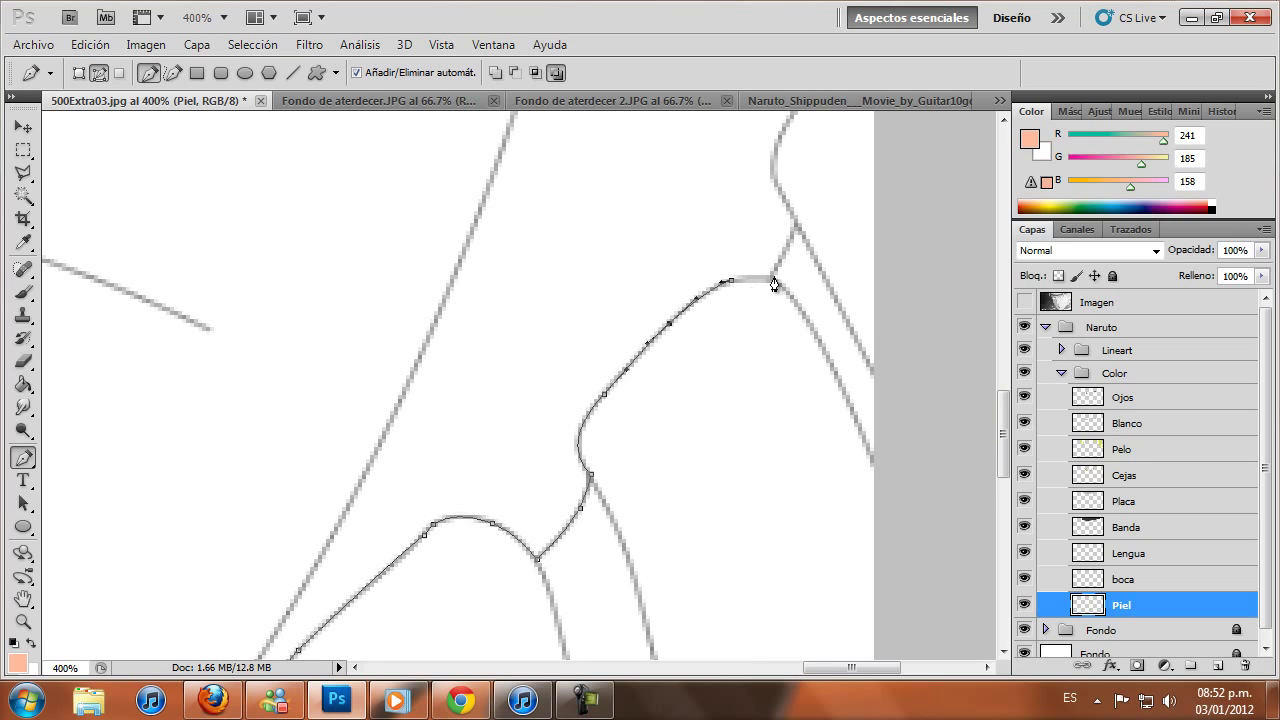
left_click(770, 287)
Curve the path further up the neck edge toward the hair, adjusting the corner curves
scroll(775, 290, "up", 1)
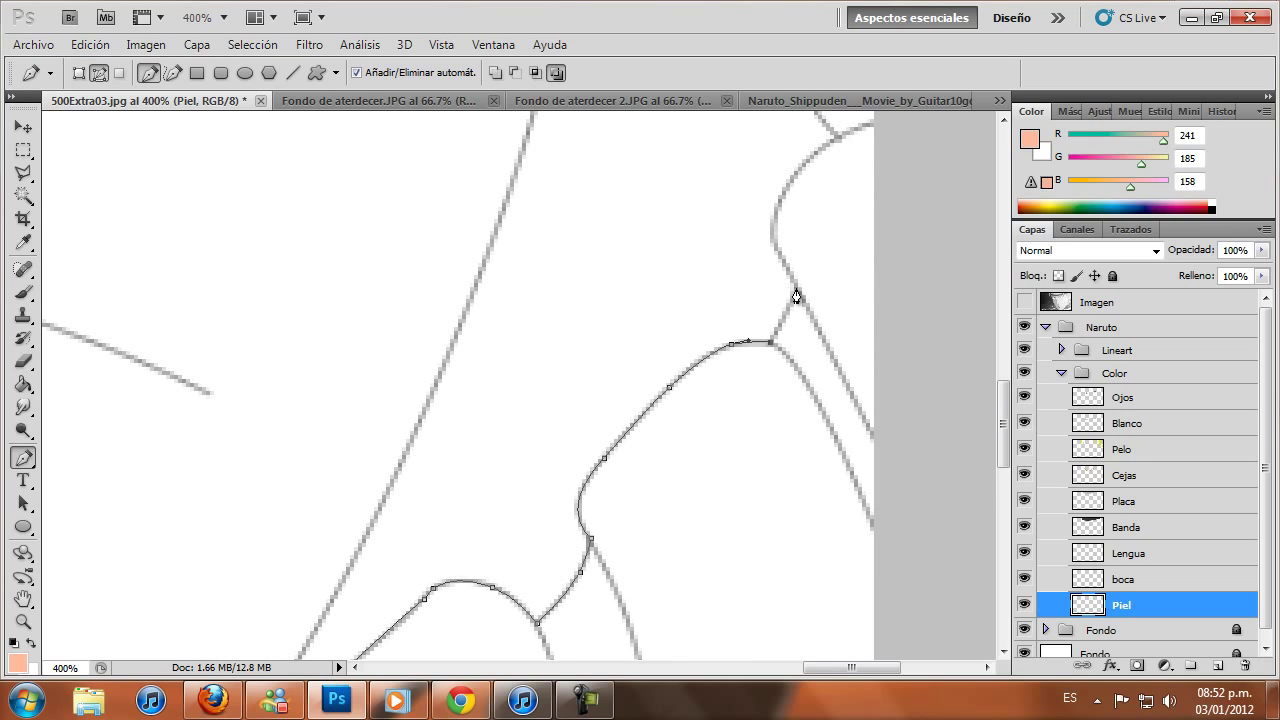
scroll(790, 283, "up", 1)
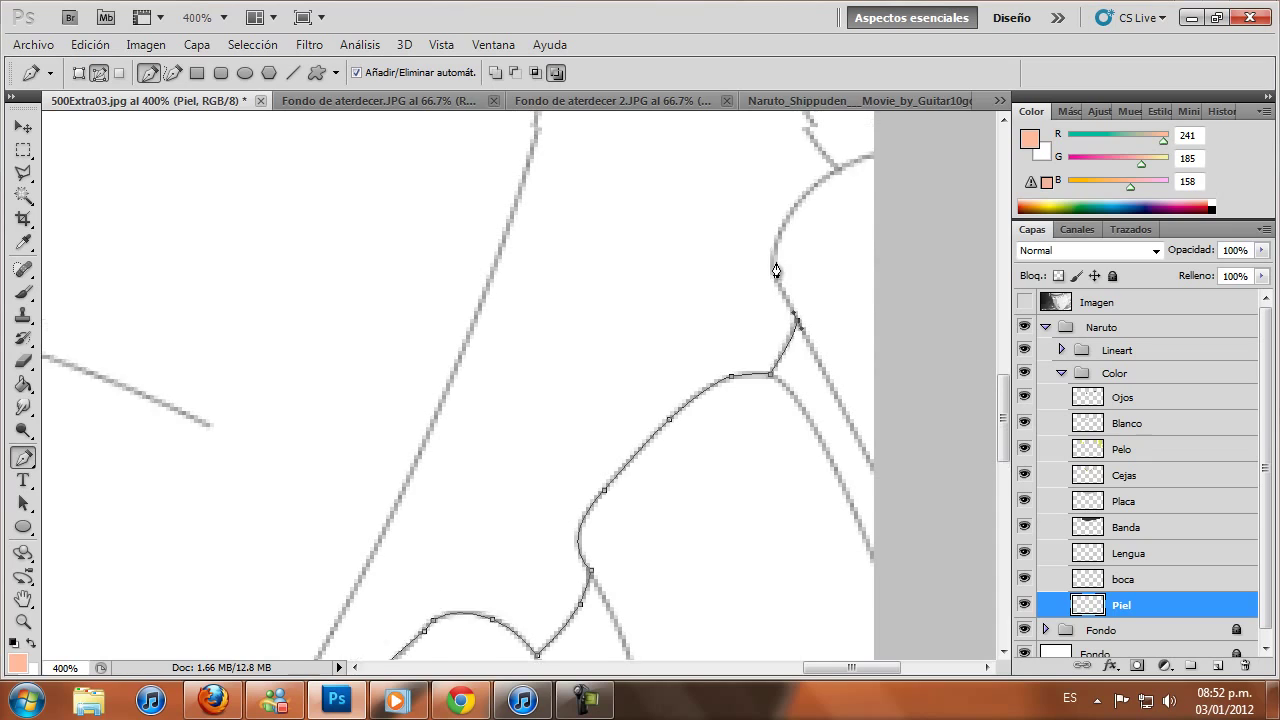
left_click_drag(780, 268, 798, 234)
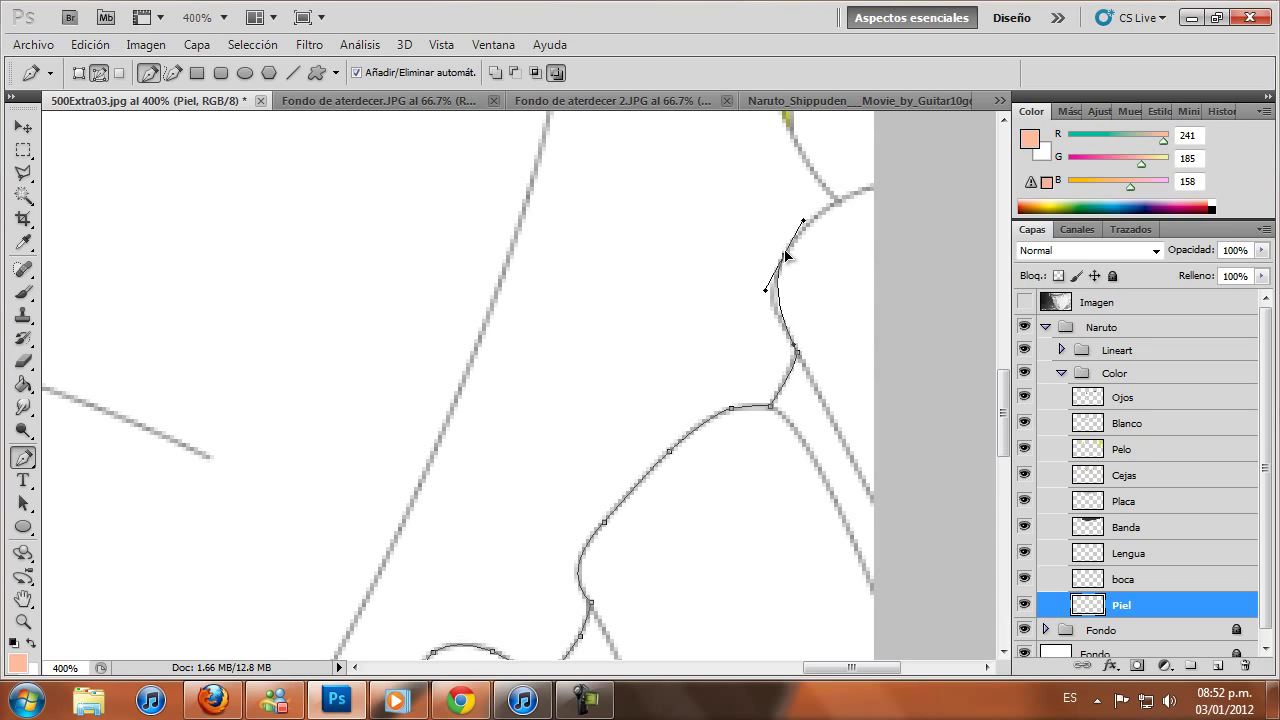
left_click_drag(781, 266, 772, 300)
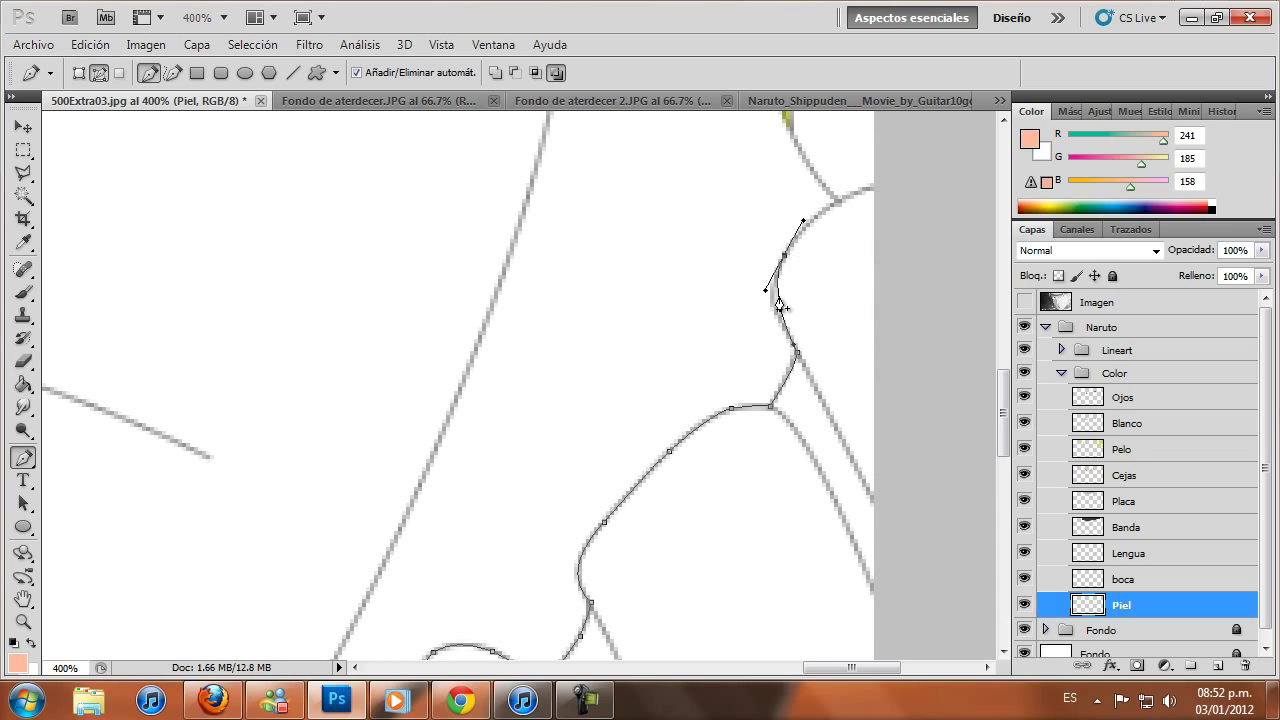
left_click(795, 353)
mouse_move(784, 333)
left_mouse_down()
mouse_move(785, 346)
mouse_move(782, 327)
left_mouse_up()
scroll(727, 305, "up", 2)
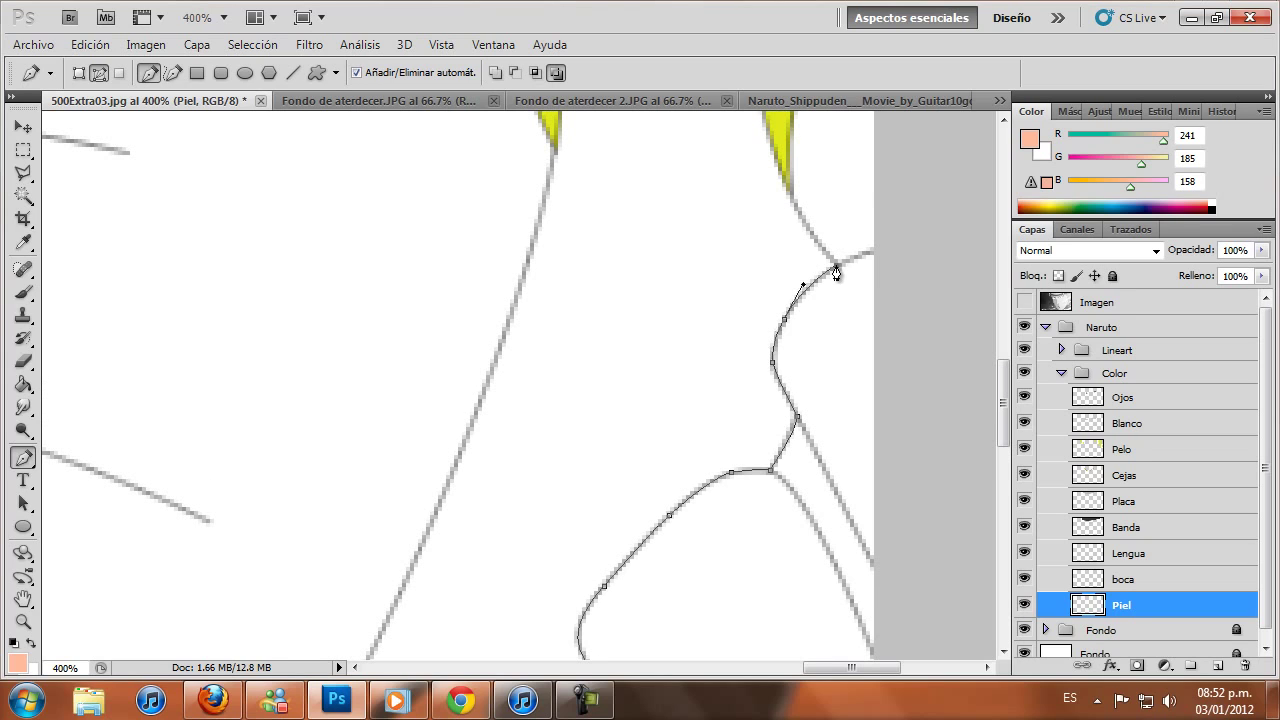
left_click_drag(804, 288, 811, 286)
scroll(801, 246, "up", 2)
left_click_drag(789, 213, 786, 198)
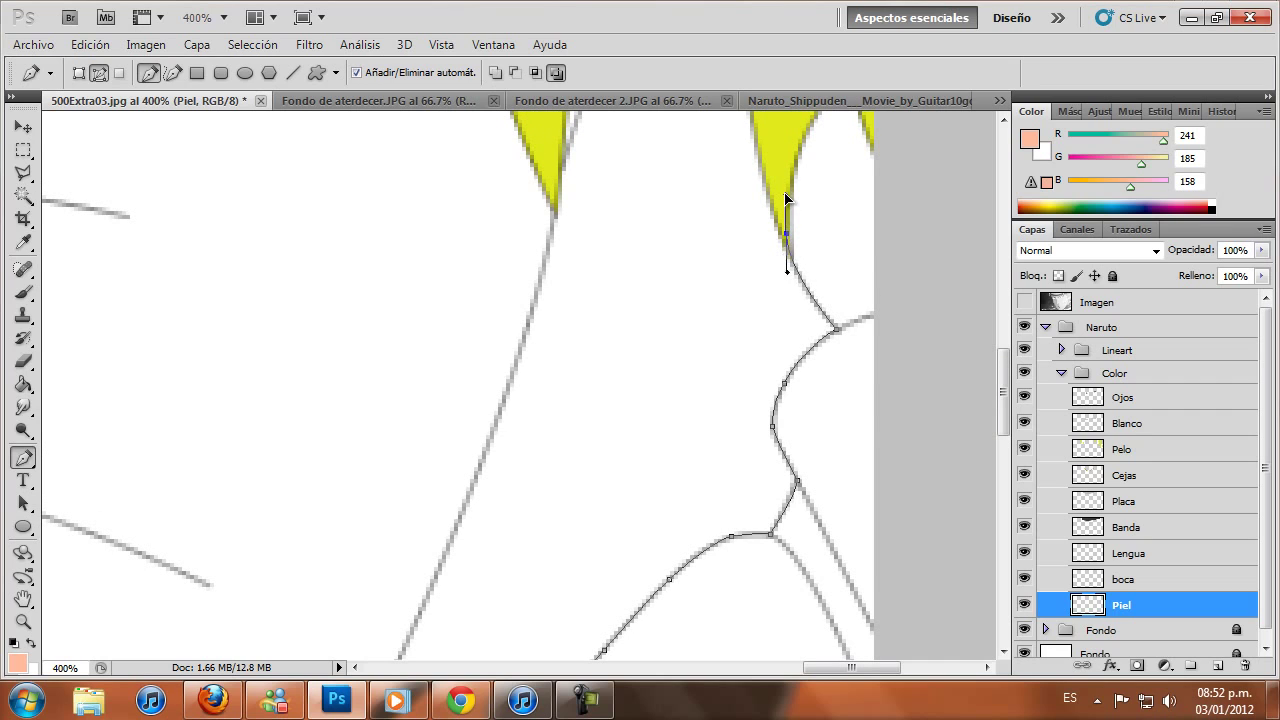
scroll(794, 245, "up", 1)
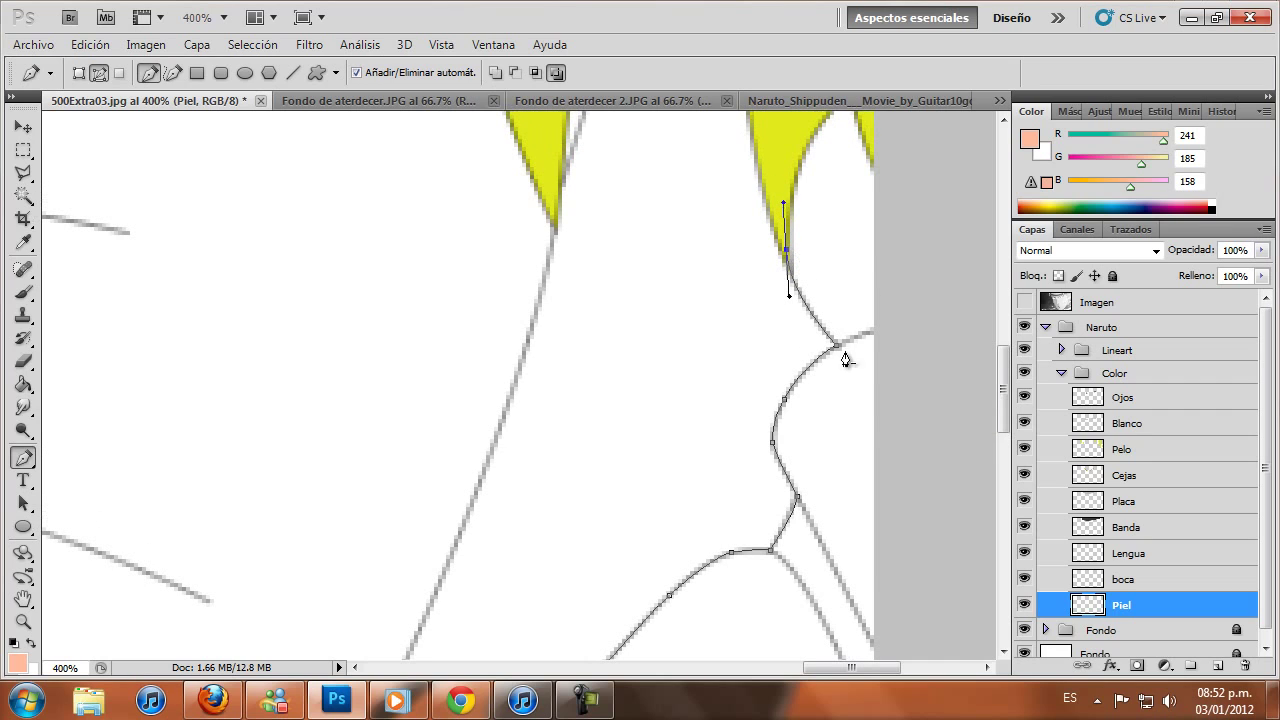
left_click_drag(838, 347, 840, 352)
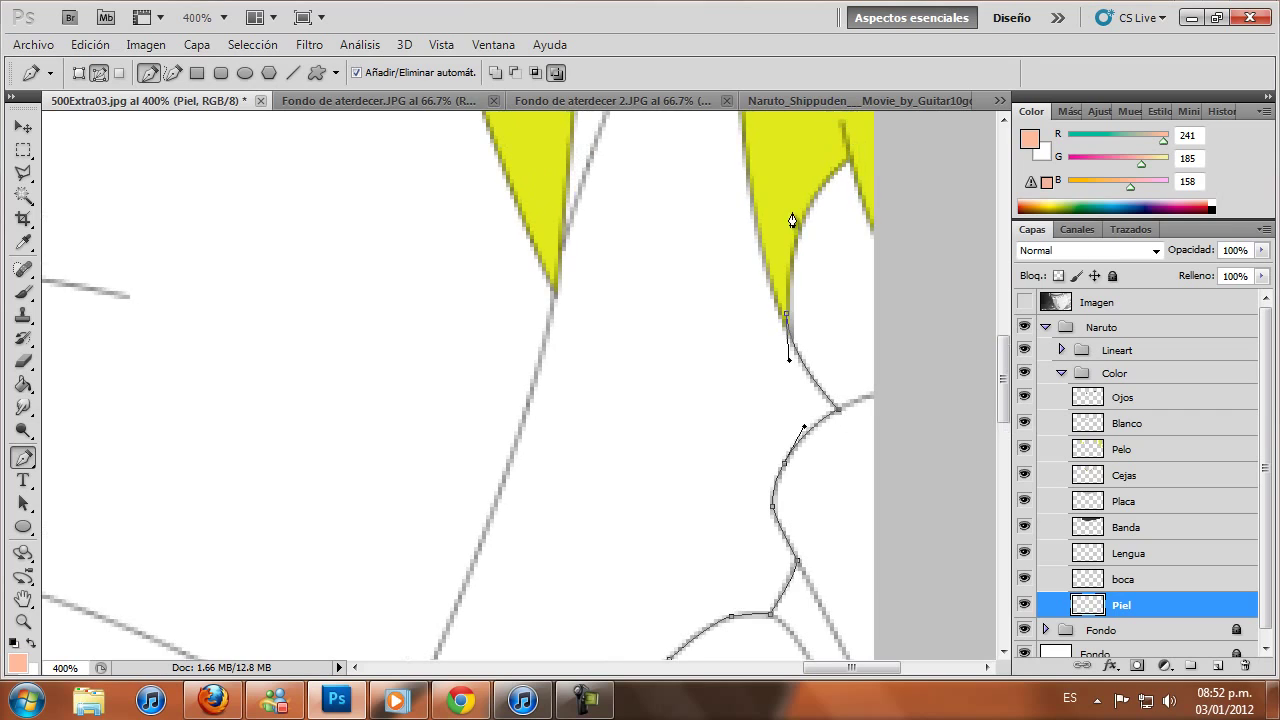
Extend the outline past the image's right edge and curve it across the top of the head
left_click(791, 210)
scroll(794, 220, "up", 5)
scroll(794, 220, "up", 4)
scroll(794, 220, "up", 5)
left_click_drag(876, 233, 904, 201)
scroll(926, 183, "up", 3)
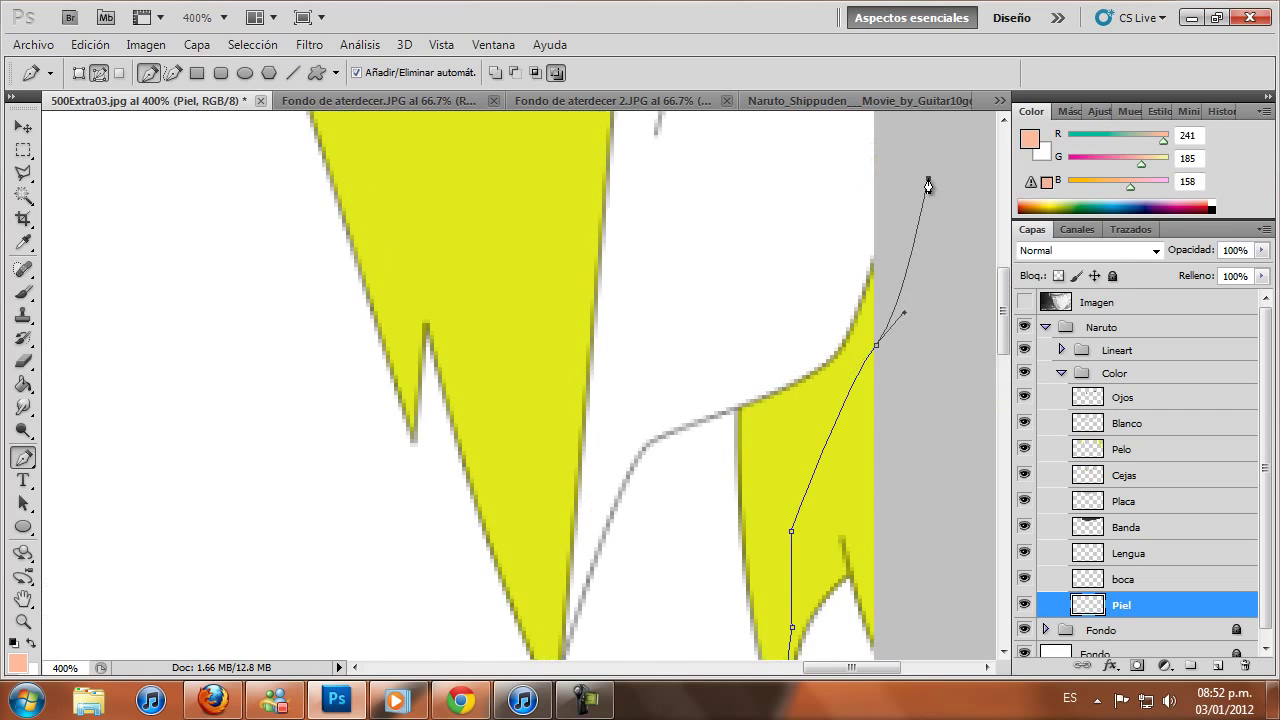
scroll(926, 185, "up", 4)
scroll(925, 190, "up", 4)
scroll(923, 197, "up", 5)
scroll(923, 197, "up", 4)
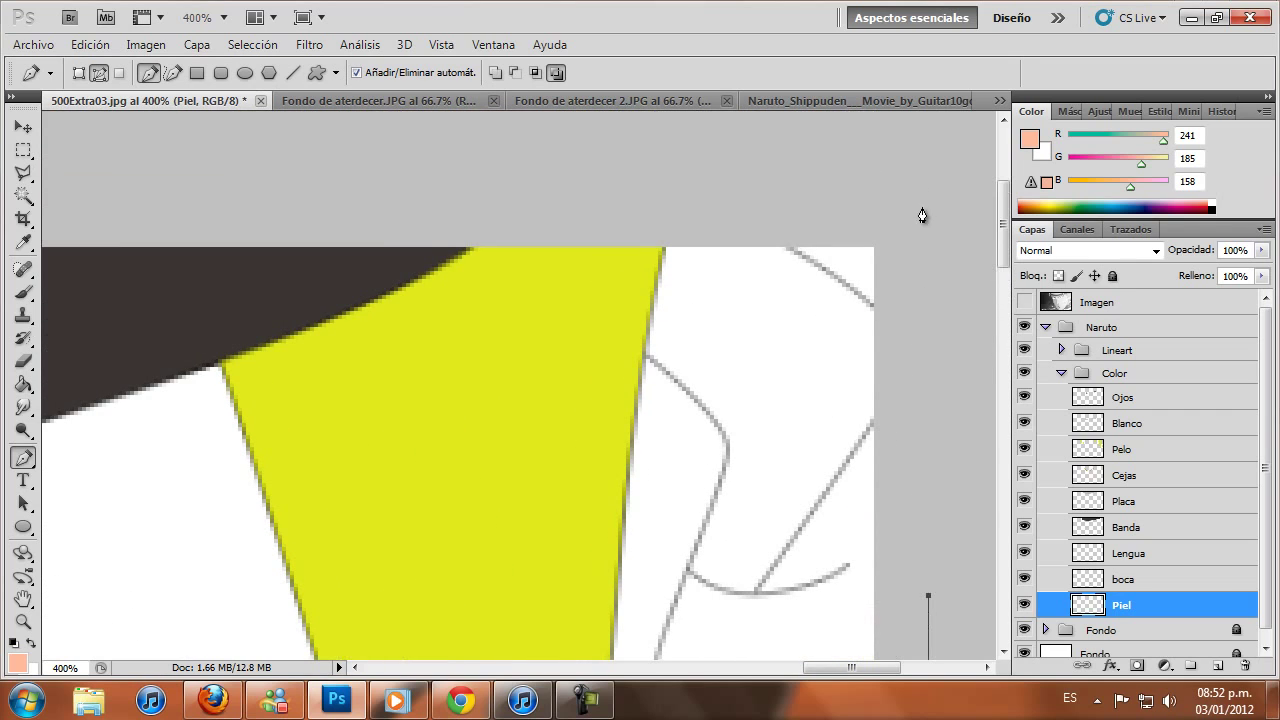
left_click(908, 253)
left_click_drag(640, 203, 604, 217)
left_click_drag(510, 232, 490, 233)
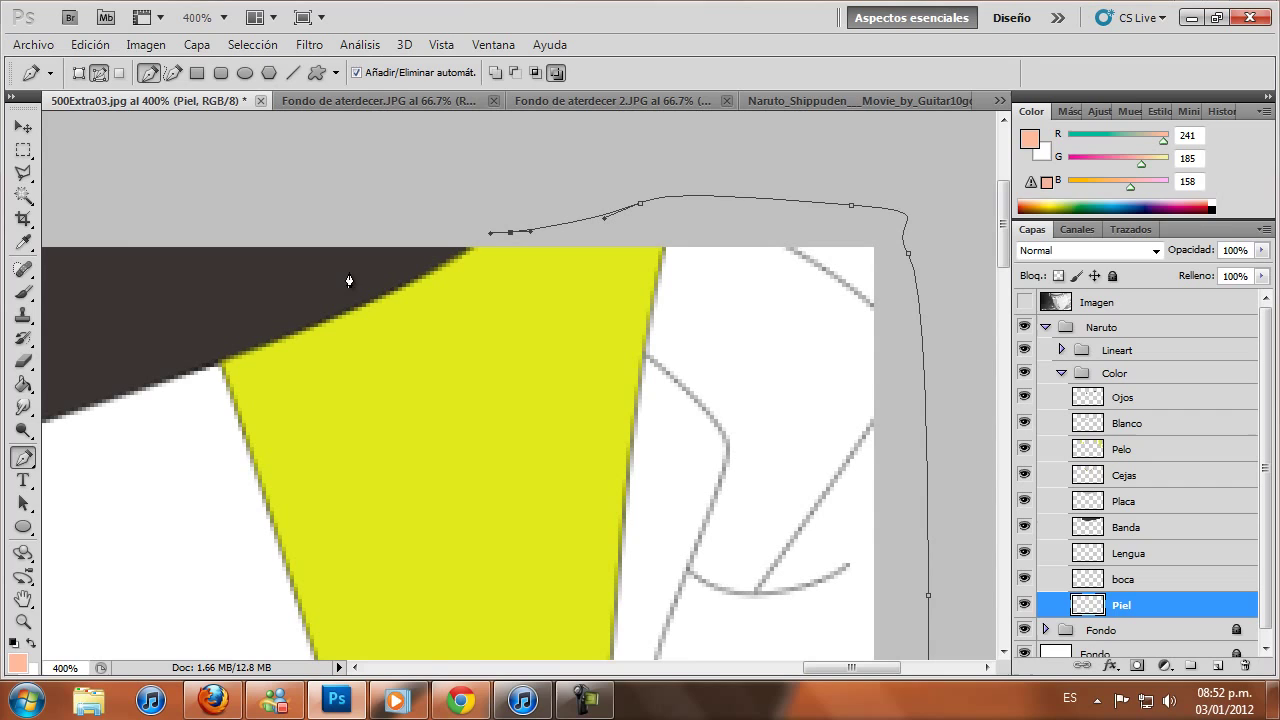
At Píxeles reales view, add anchors across the headband and close the path at its start
left_click(23, 621)
left_click(487, 70)
scroll(683, 516, "down", 3)
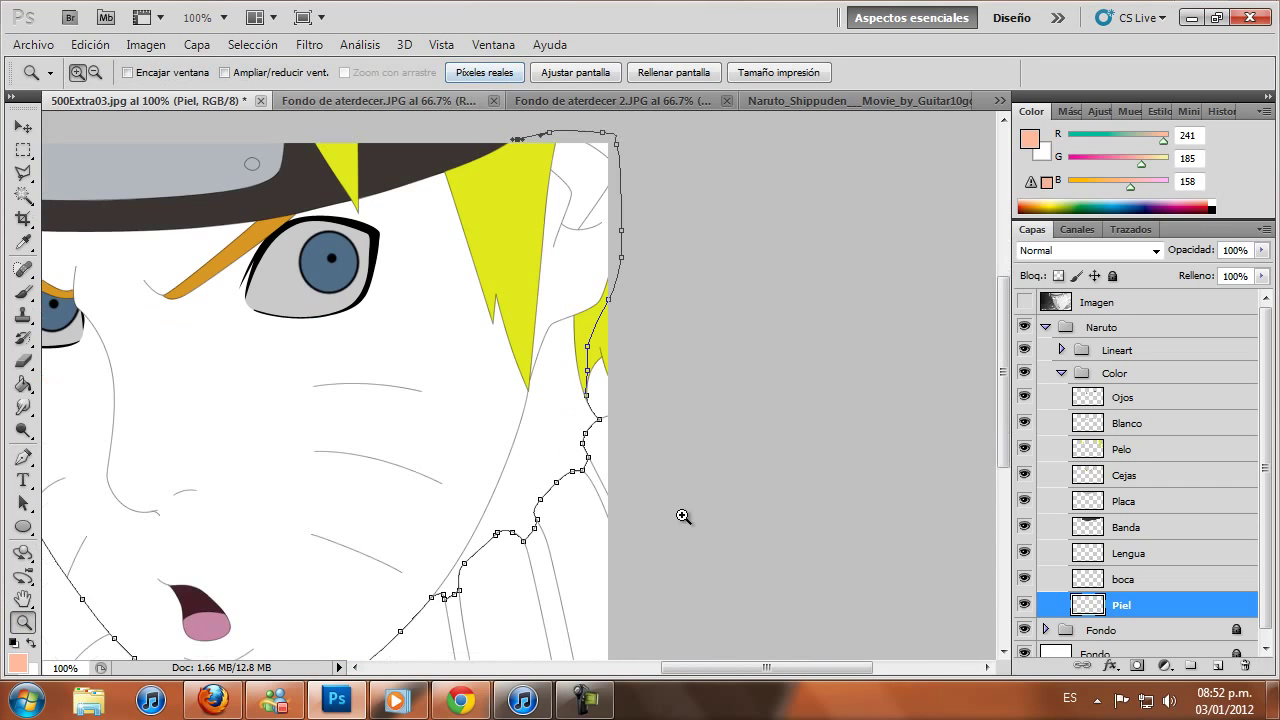
scroll(773, 655, "left", 7)
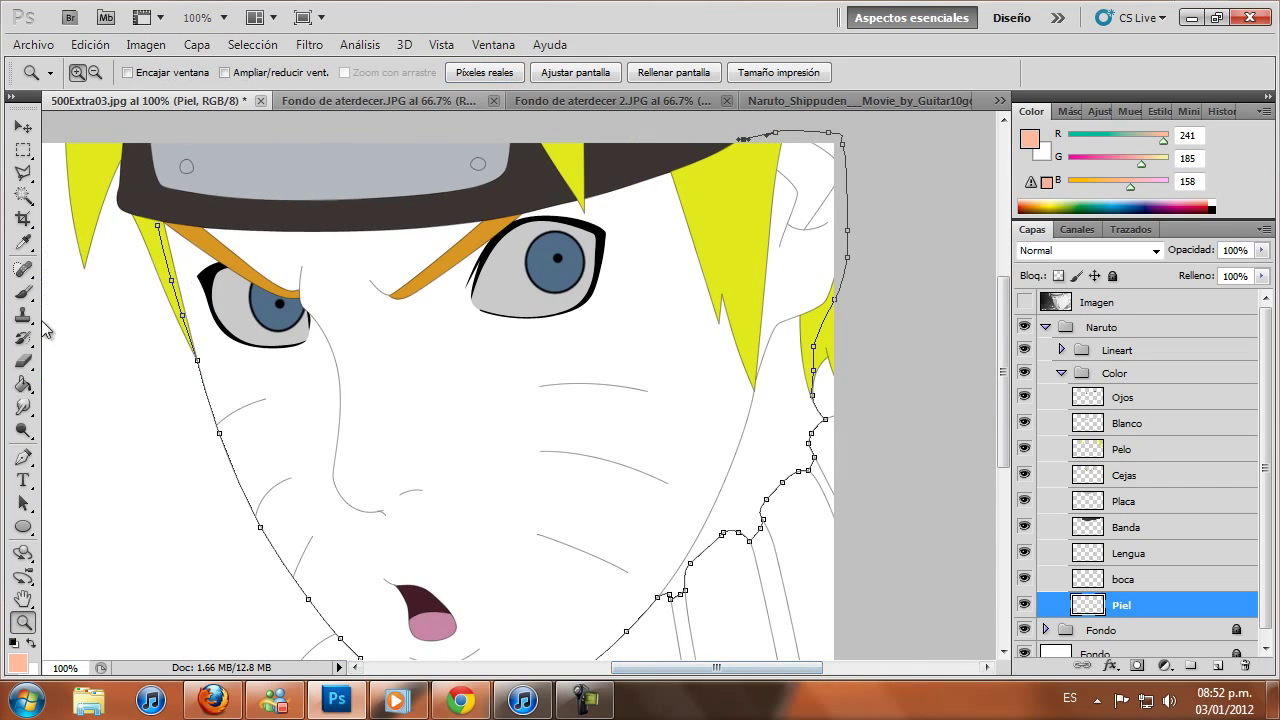
left_click(23, 457)
left_click_drag(427, 160, 343, 160)
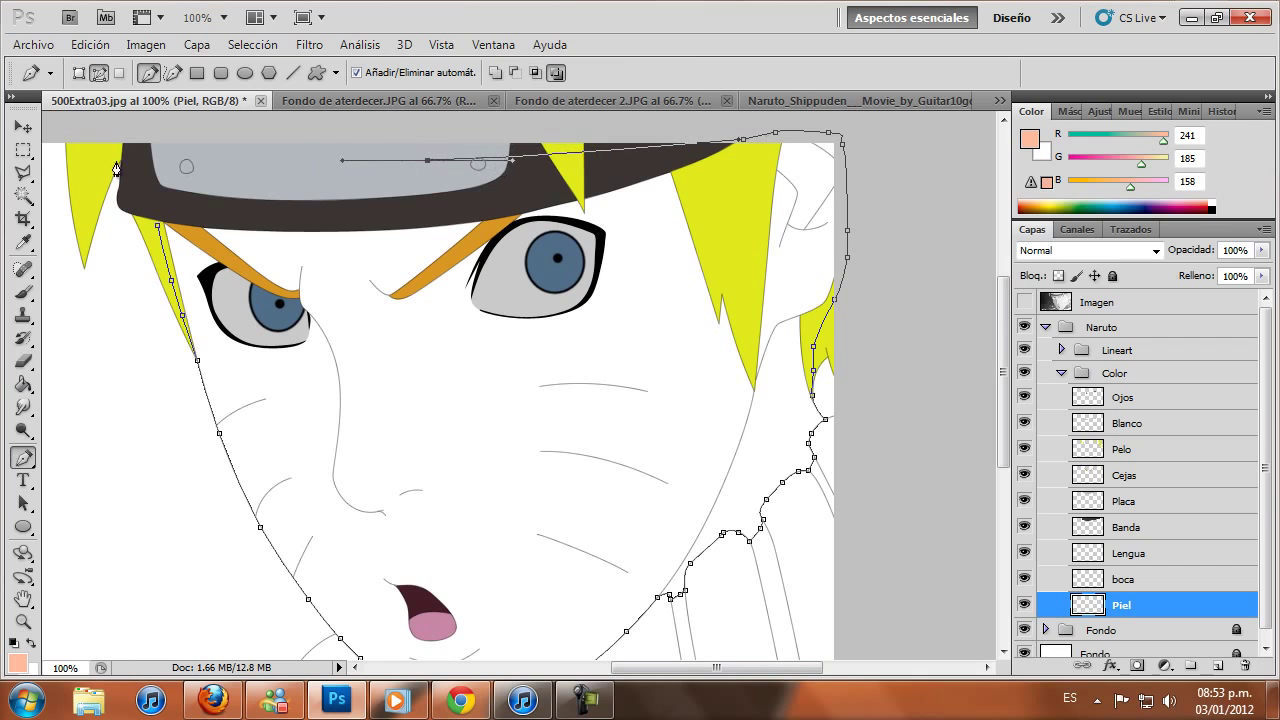
left_click(152, 169)
left_click(158, 230)
Fill the face path with the peach skin colour, then delete the path
scroll(517, 337, "down", 4)
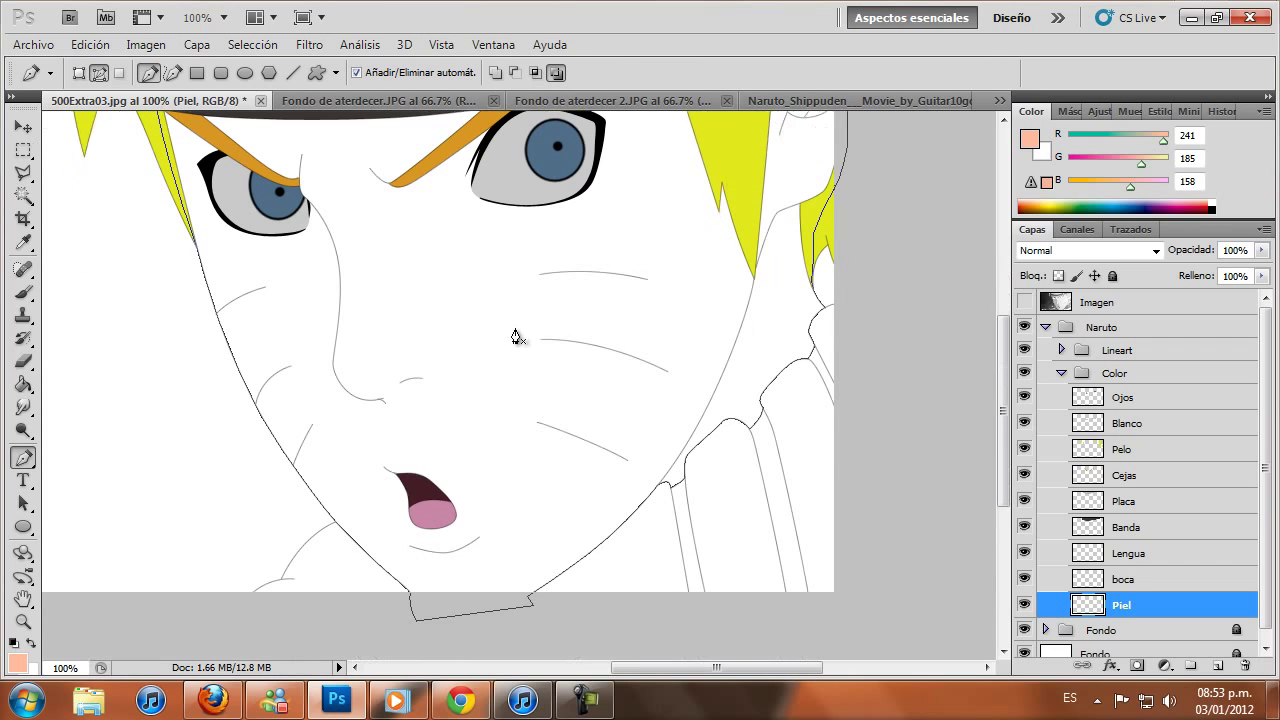
scroll(517, 337, "down", 2)
right_click(515, 329)
left_click(576, 447)
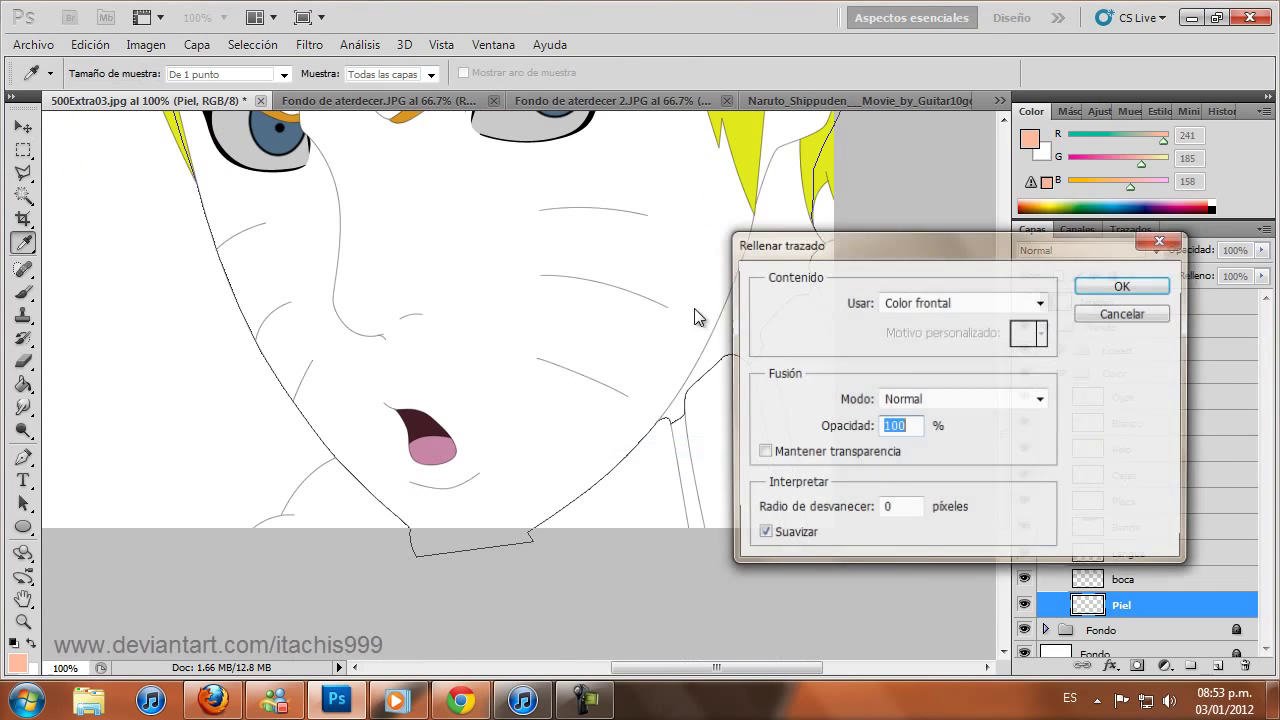
left_click(1100, 288)
scroll(528, 257, "up", 1)
scroll(491, 280, "up", 2)
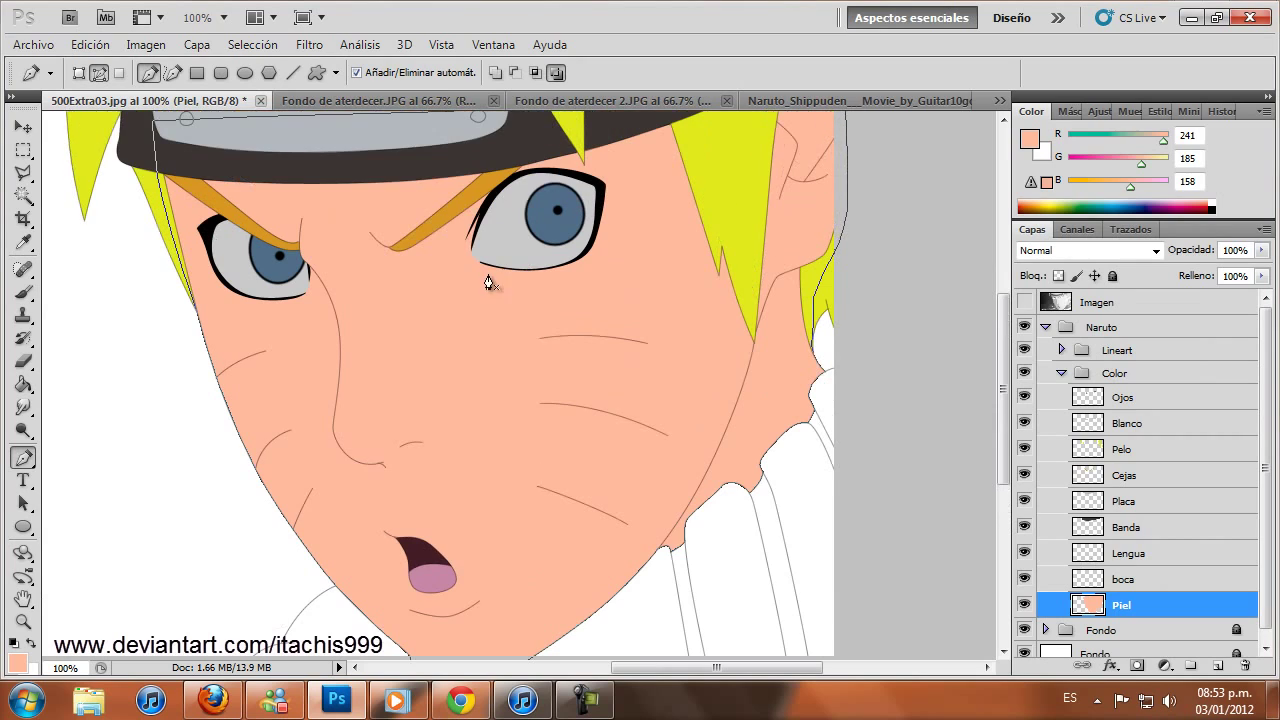
right_click(485, 278)
left_click(580, 312)
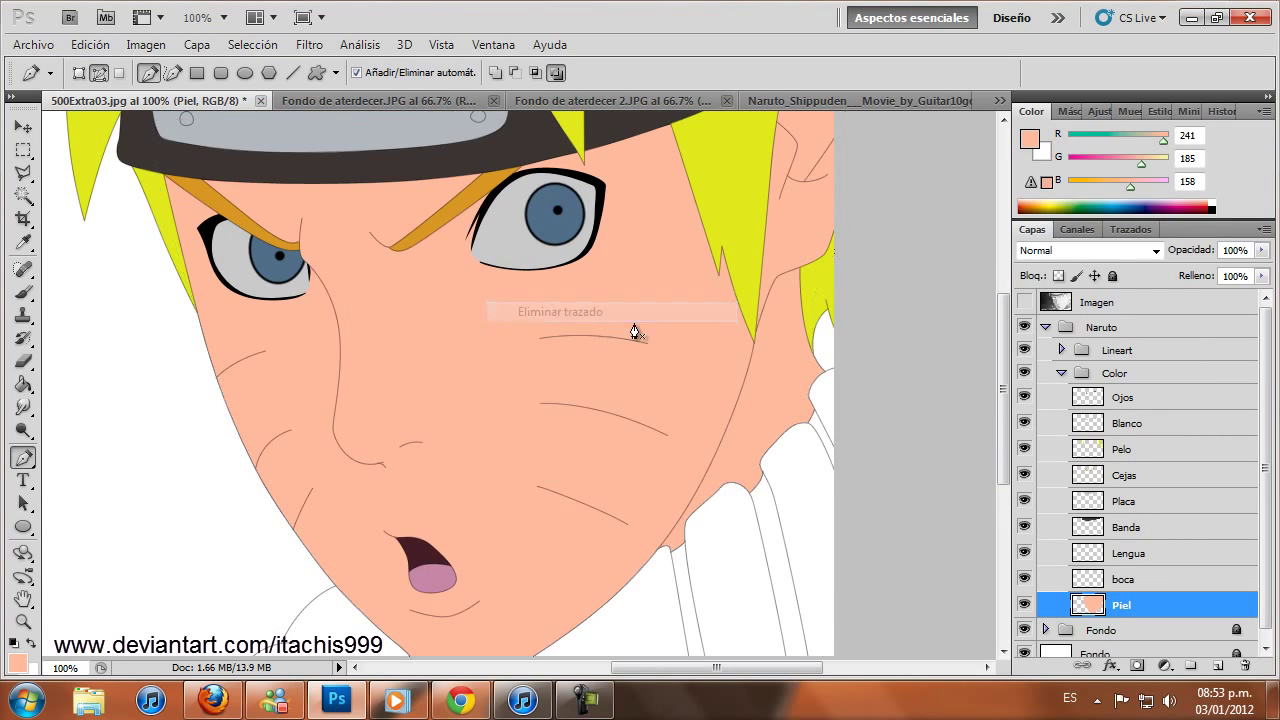
Create a new layer below Piel and name it ROPA
left_click(1218, 668)
left_click_drag(1162, 574, 1143, 600)
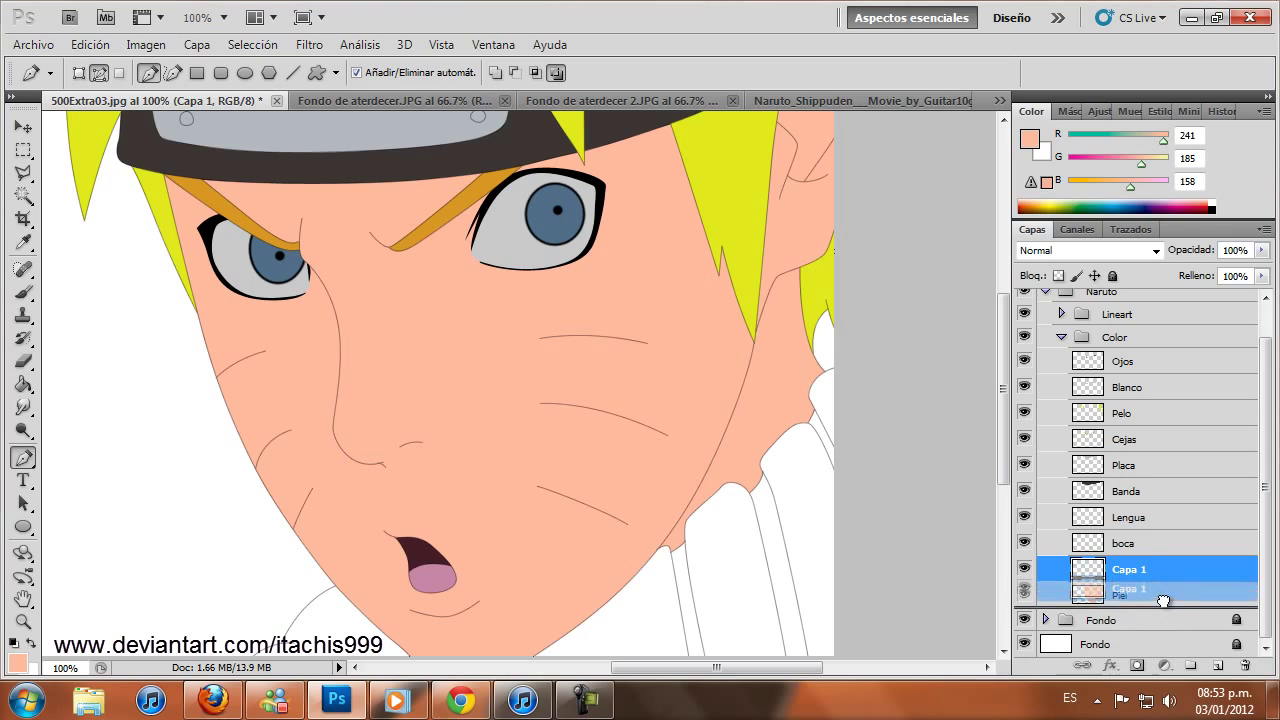
double_click(1128, 597)
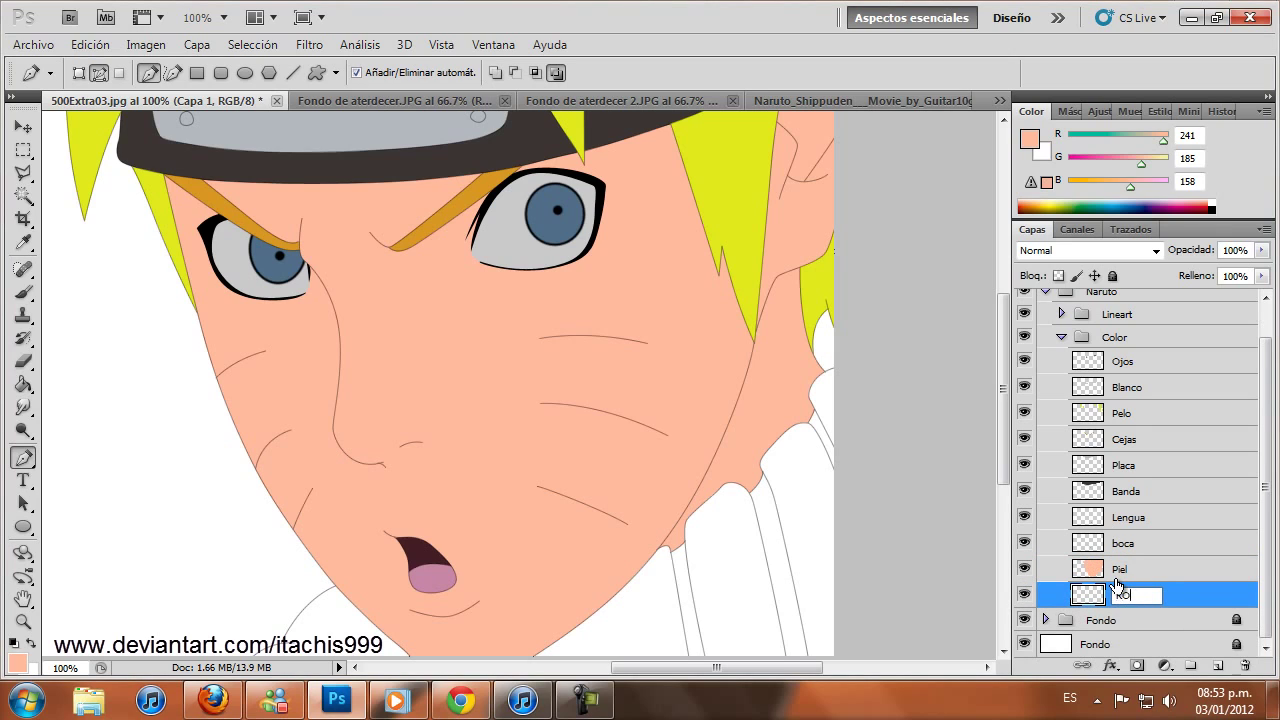
type("PA")
key("Return")
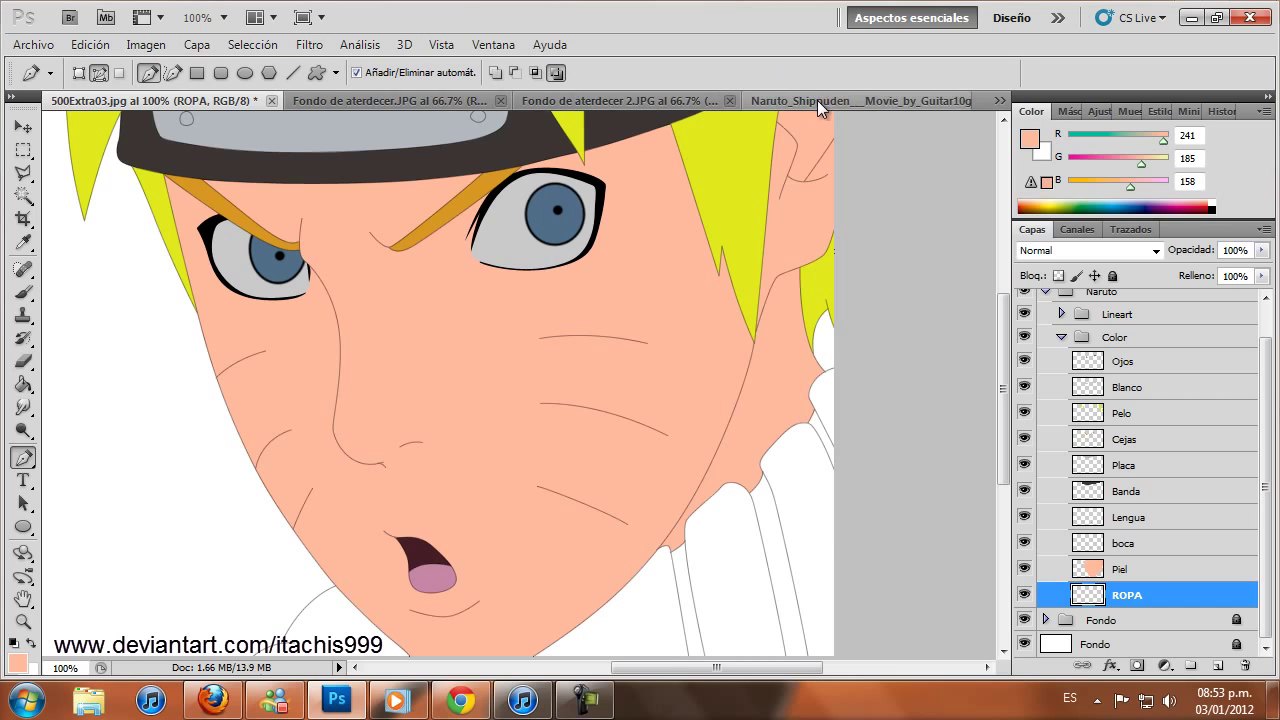
left_click(817, 100)
Sample the jacket's dark grey in Naruto_Shippuden, then zoom in on 500Extra03.jpg's chin
left_click(24, 240)
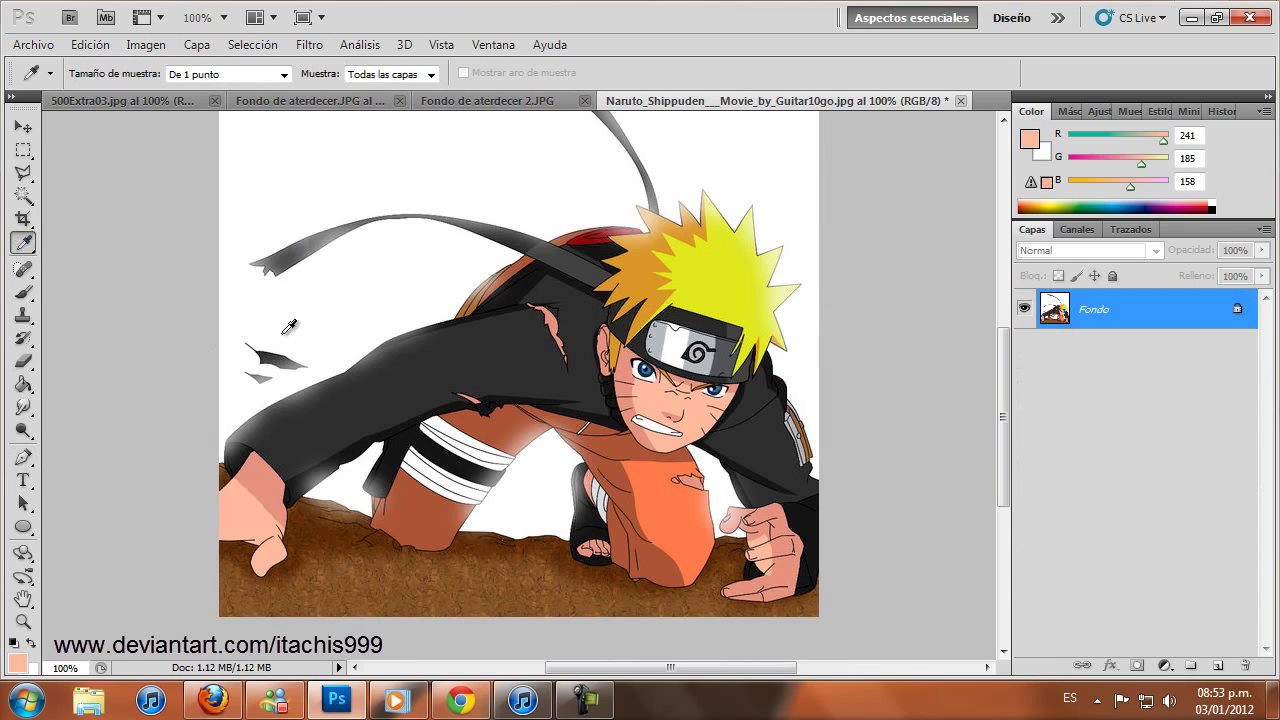
left_click(519, 360)
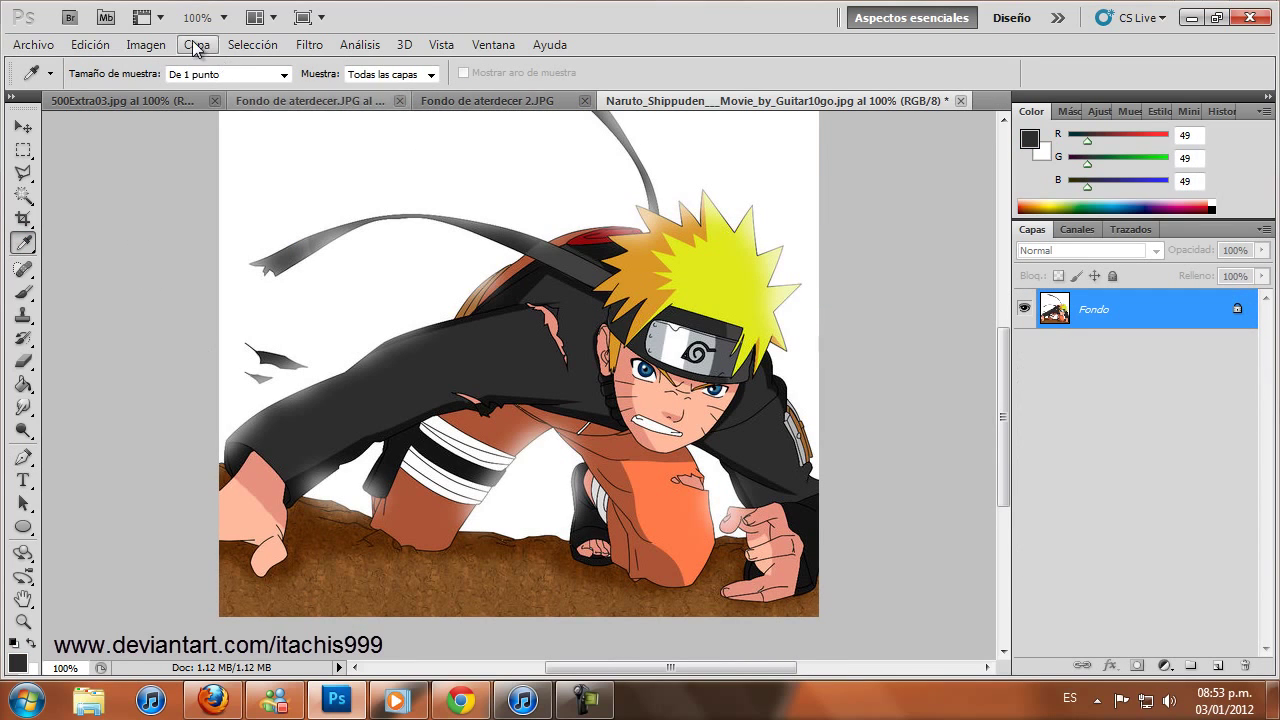
key("ctrl+Tab")
left_click(22, 621)
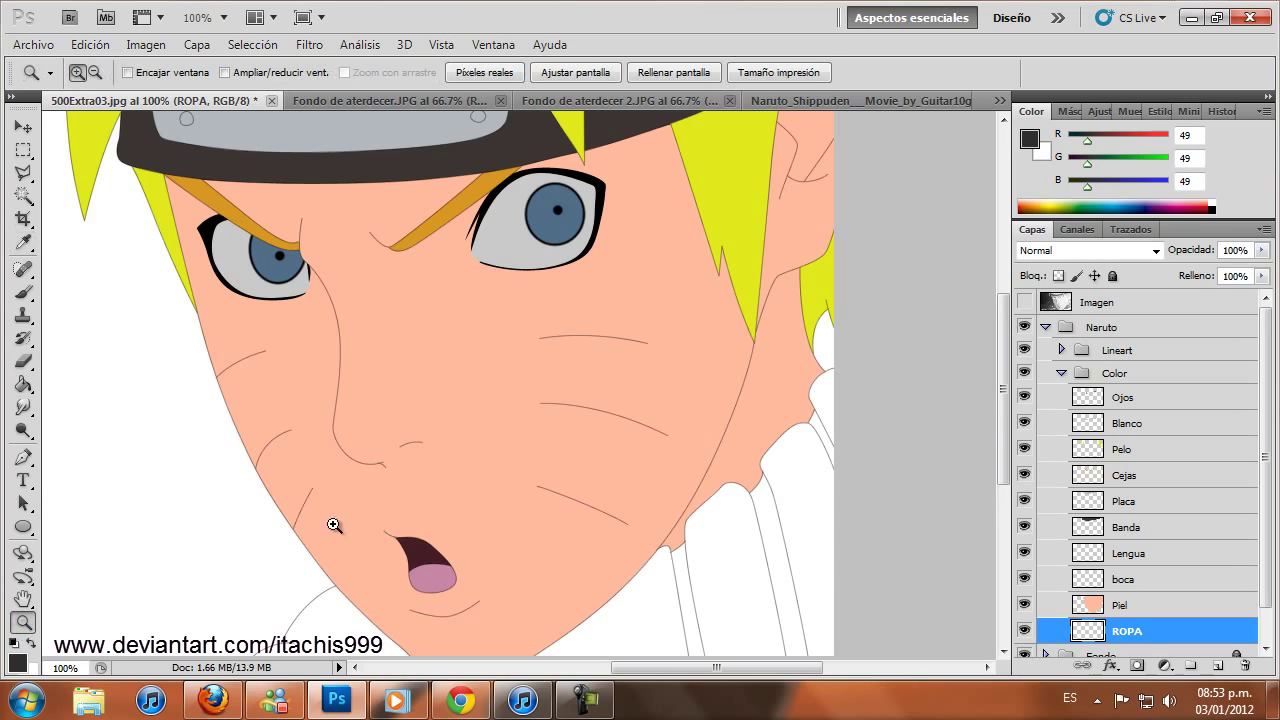
left_click(331, 522)
left_click(331, 507)
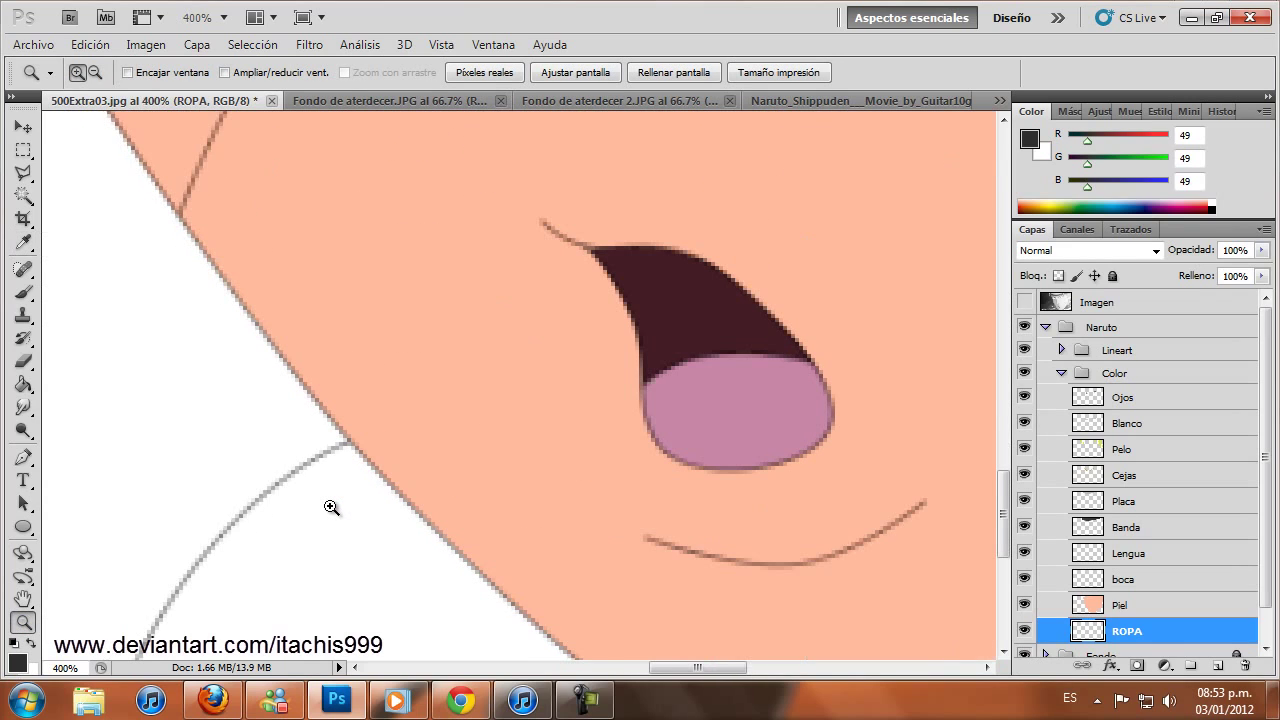
Start the clothing outline at the chin edge with curved anchors along the collar
left_click(23, 457)
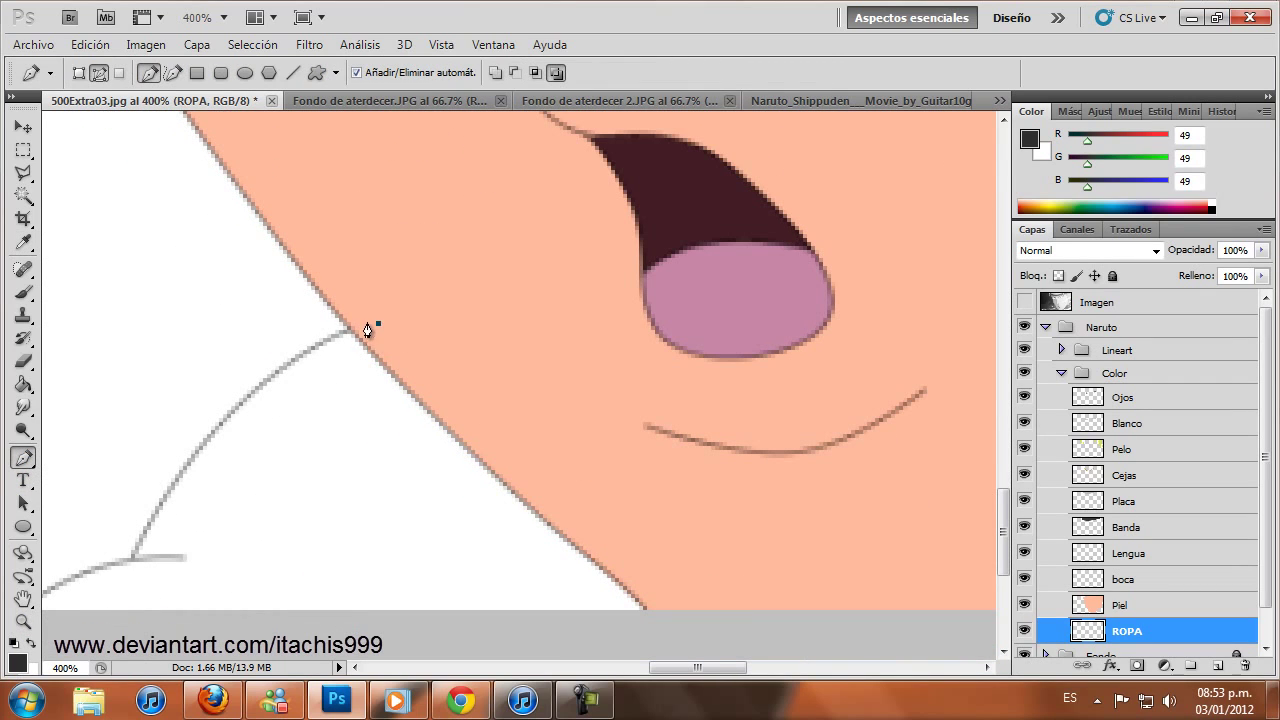
left_click_drag(268, 379, 204, 432)
left_click(133, 557)
left_click_drag(196, 466, 177, 481)
left_click_drag(672, 667, 655, 667)
scroll(163, 497, "down", 2)
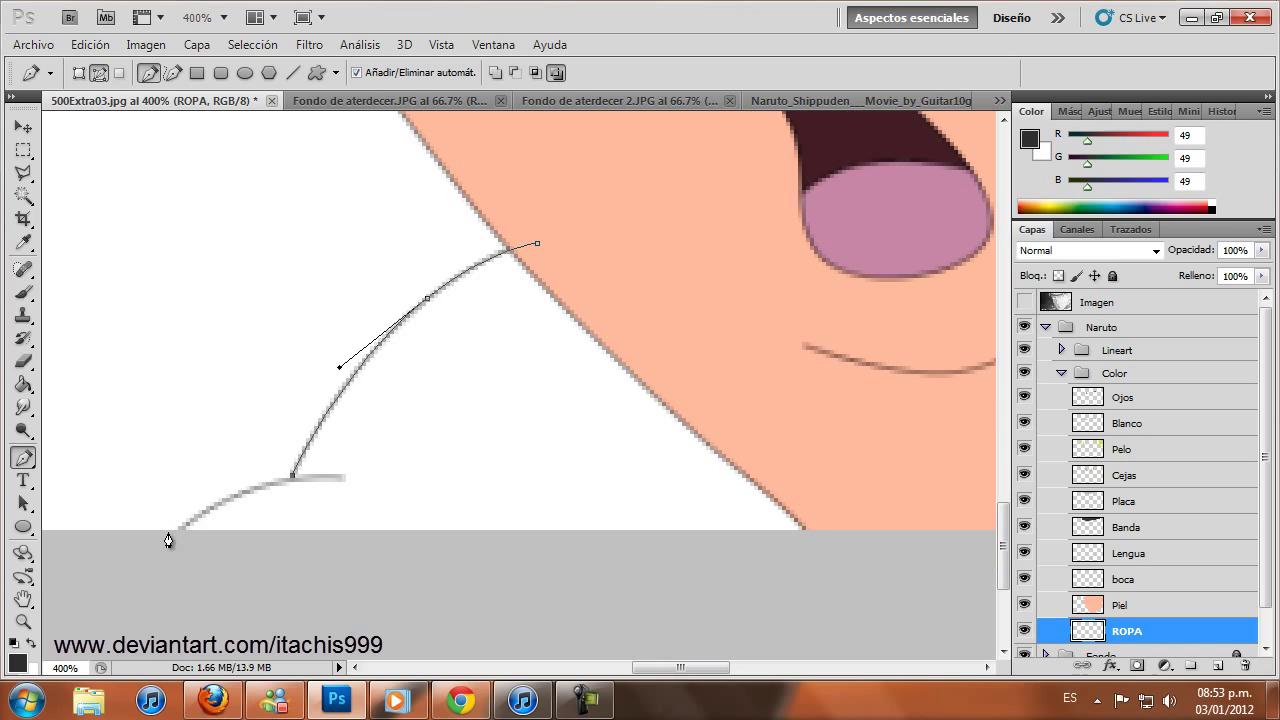
left_click_drag(175, 533, 137, 572)
left_click_drag(212, 503, 223, 487)
left_click_drag(672, 601, 743, 601)
mouse_move(680, 667)
left_mouse_down()
mouse_move(745, 680)
mouse_move(857, 674)
left_mouse_up()
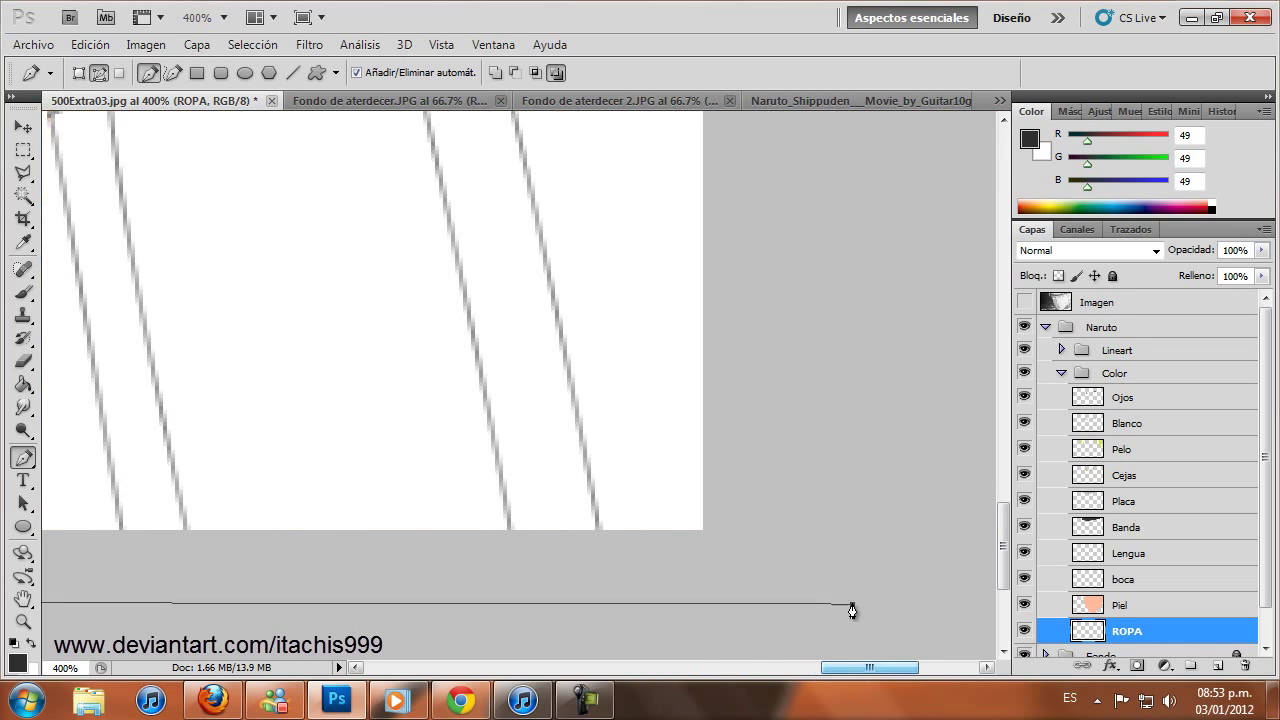
Continue the clothing outline over the right side and curve it across the neck
scroll(831, 443, "up", 3)
scroll(822, 412, "up", 2)
scroll(822, 412, "up", 2)
scroll(823, 380, "up", 2)
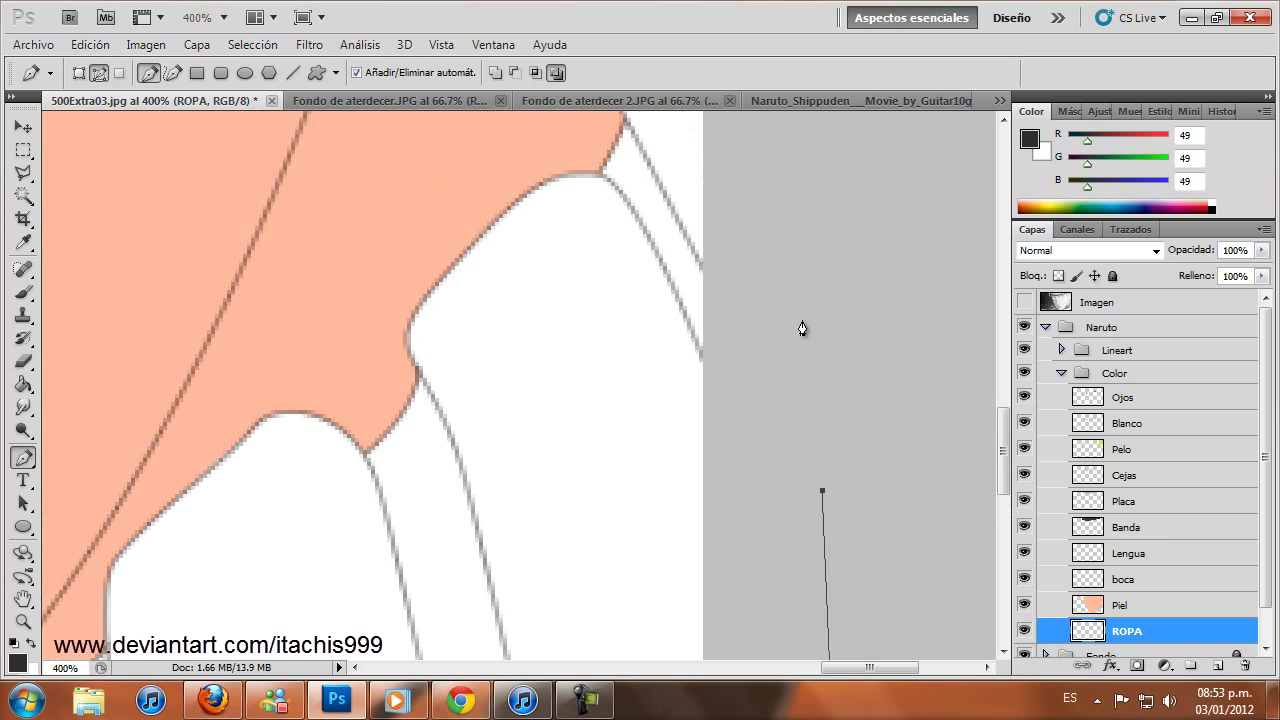
scroll(820, 329, "up", 2)
scroll(783, 289, "up", 1)
left_click(778, 281)
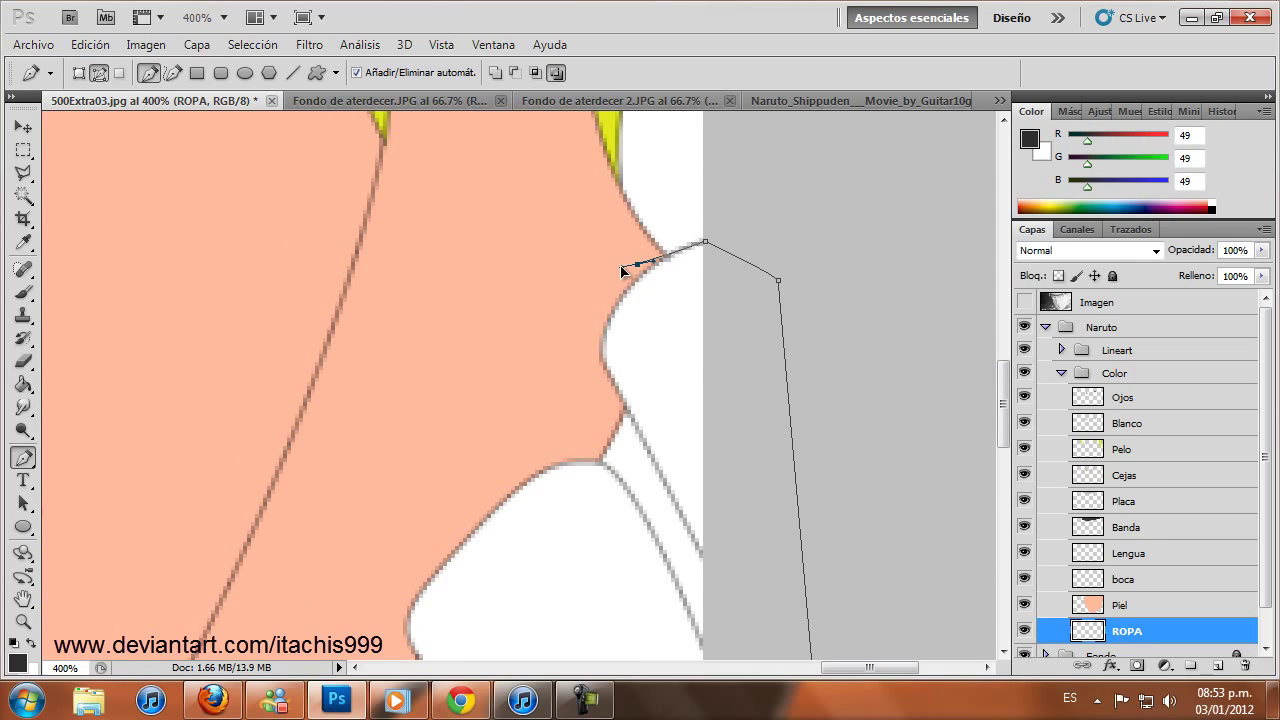
left_click_drag(524, 290, 447, 321)
left_click_drag(384, 357, 349, 371)
At 100% view, close the clothing outline path, then fit the whole image on screen
left_click(24, 621)
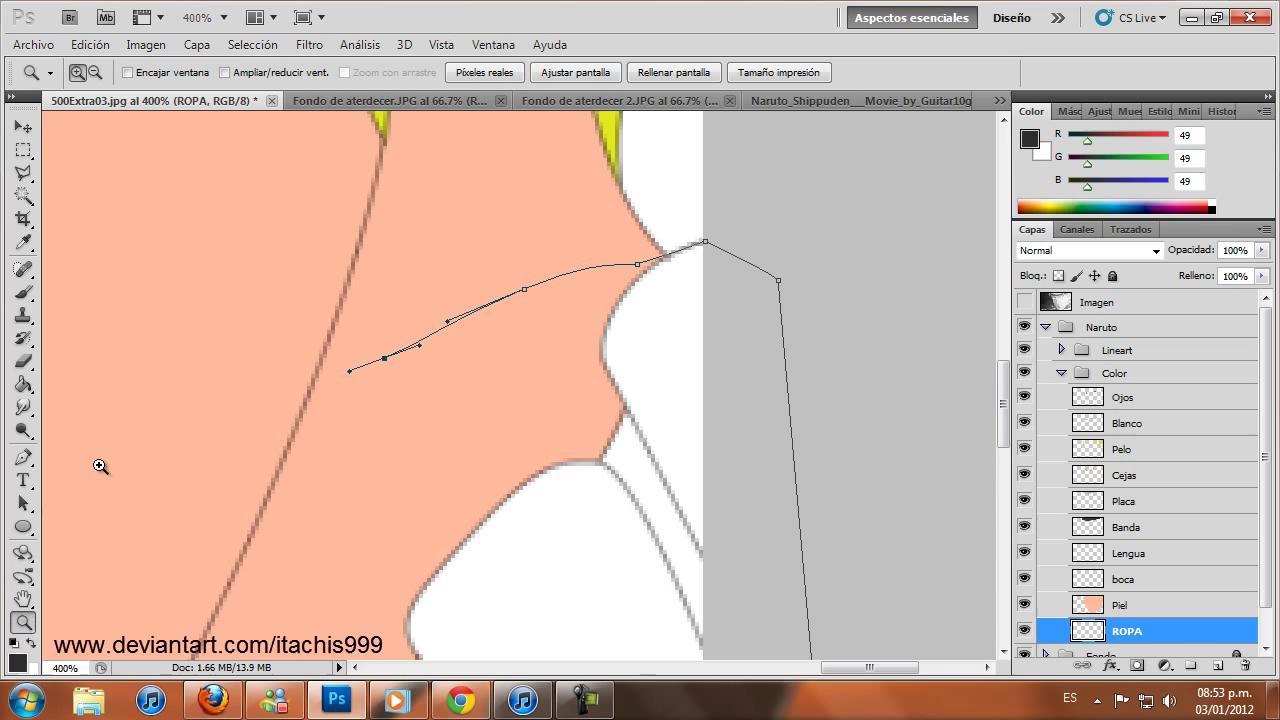
left_click(484, 72)
scroll(393, 585, "left", 3)
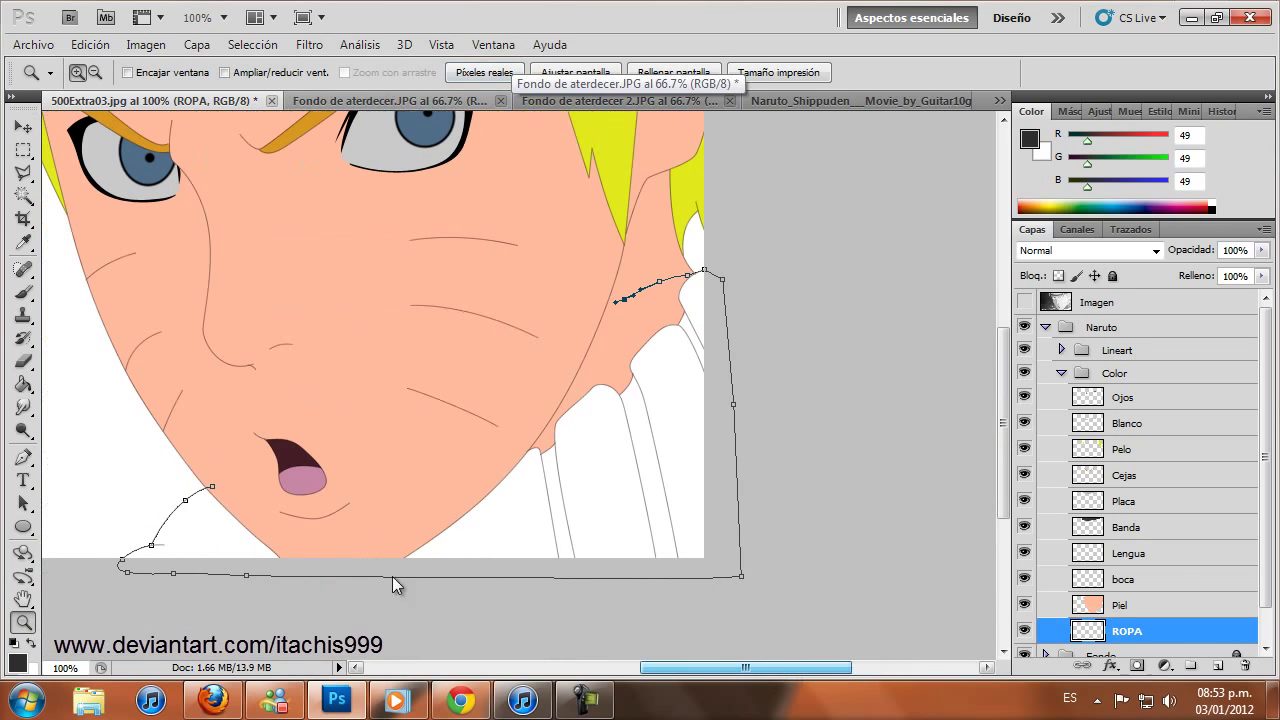
left_click(23, 457)
left_click(214, 490)
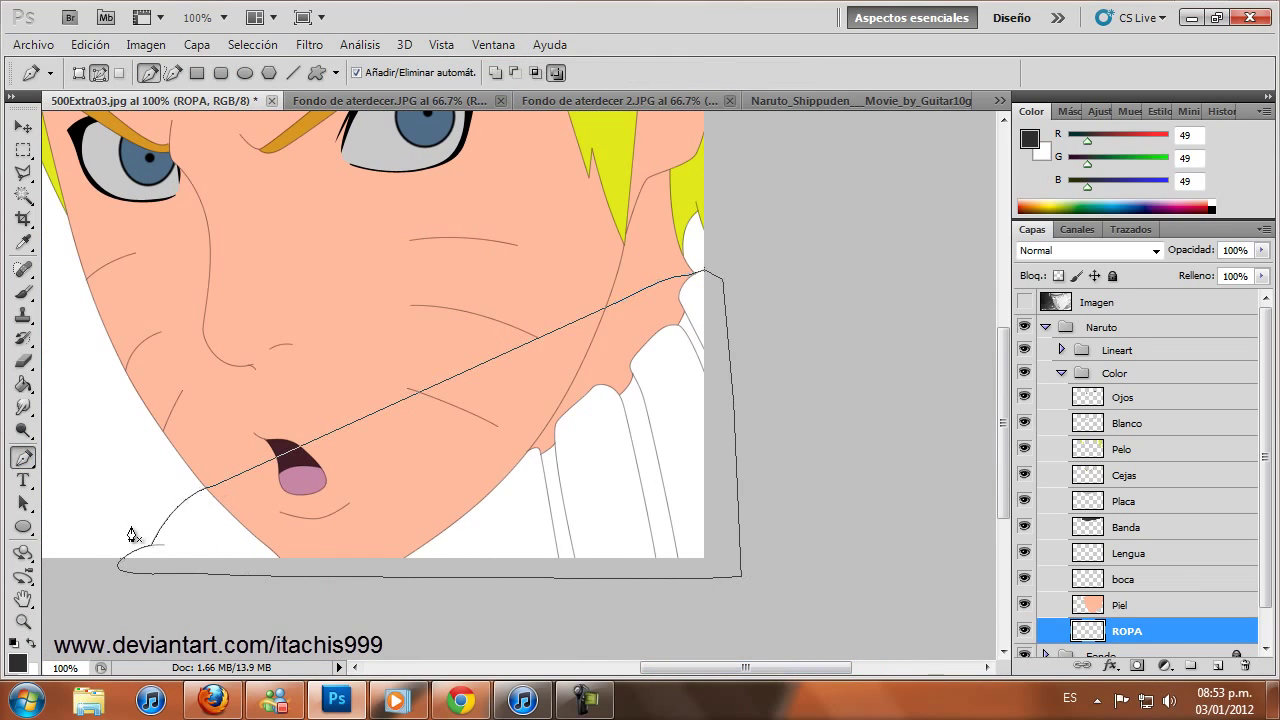
left_click(23, 621)
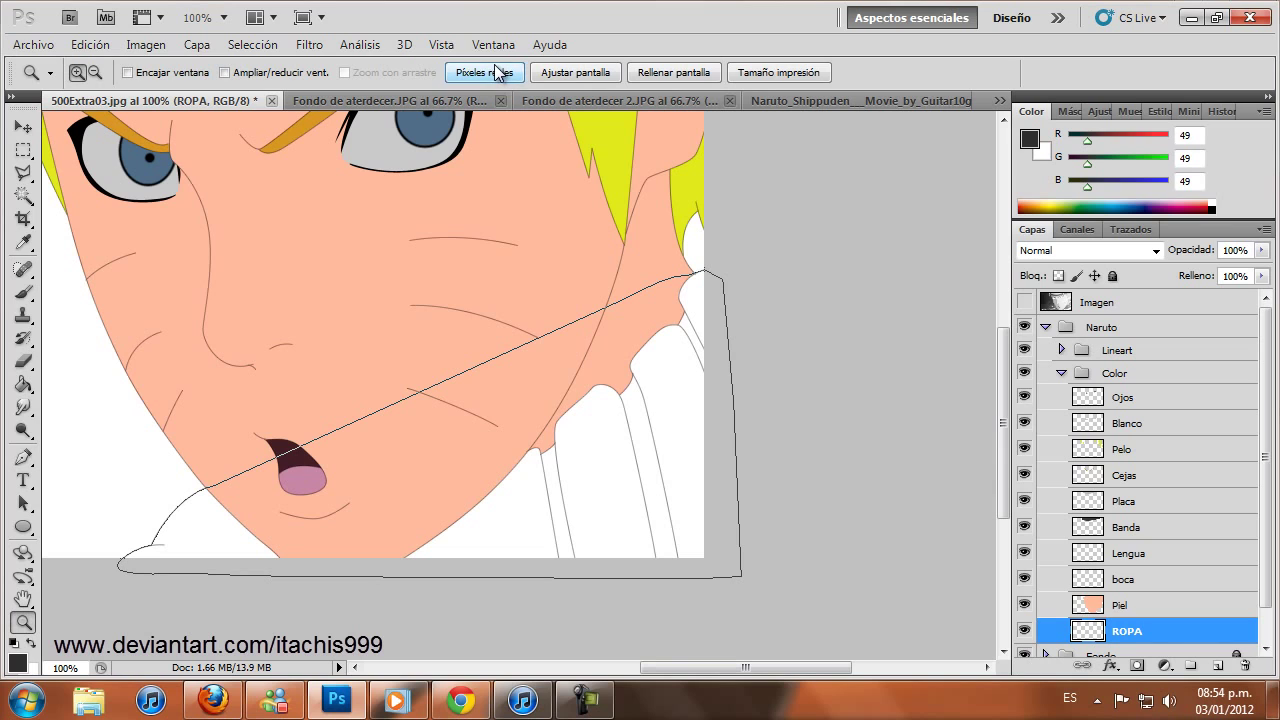
left_click(605, 74)
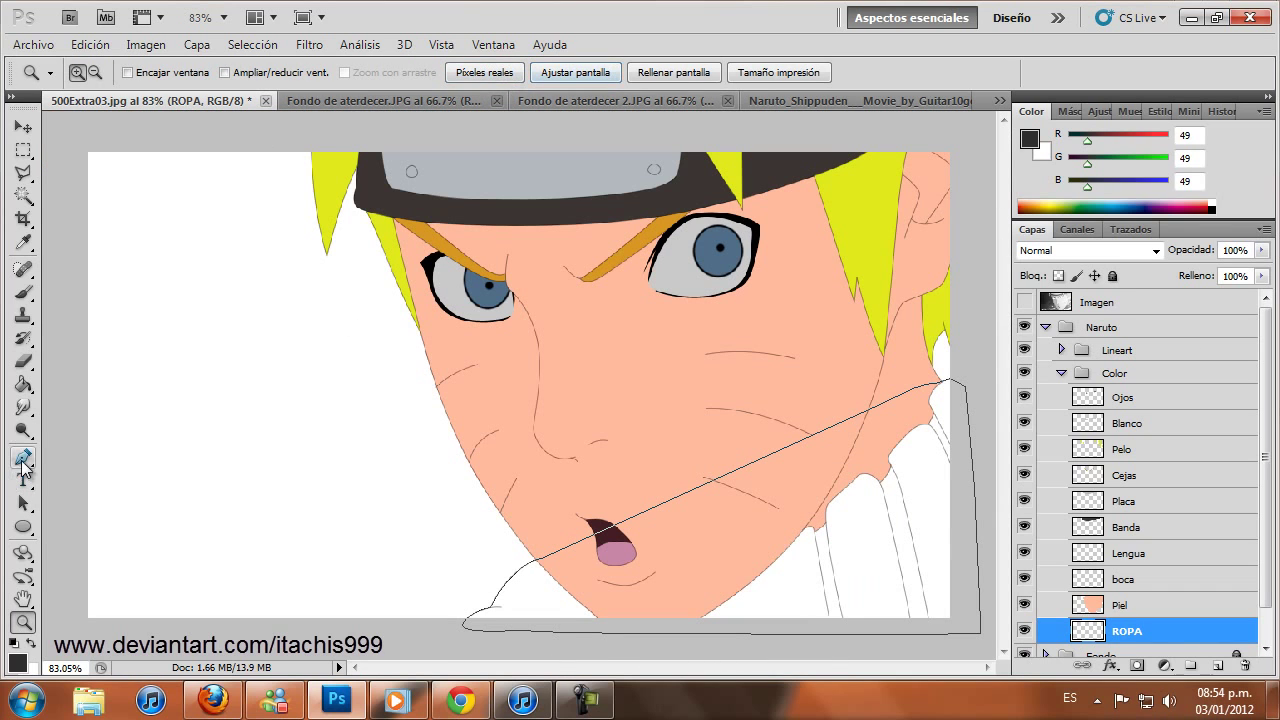
Fill the clothing path with dark grey on the ROPA layer
left_click(24, 460)
right_click(578, 402)
left_click(640, 525)
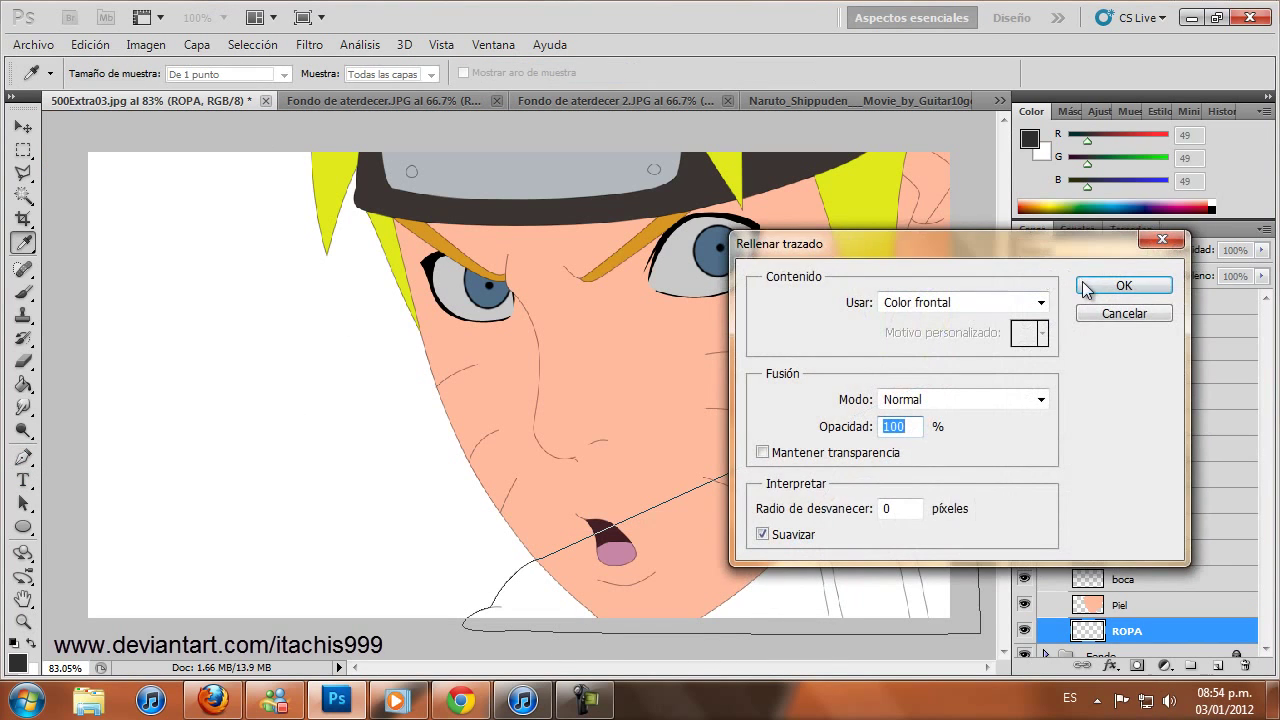
left_click(1086, 289)
Delete the clothing outline path and set the view zoom to 50%
right_click(717, 341)
left_click(786, 378)
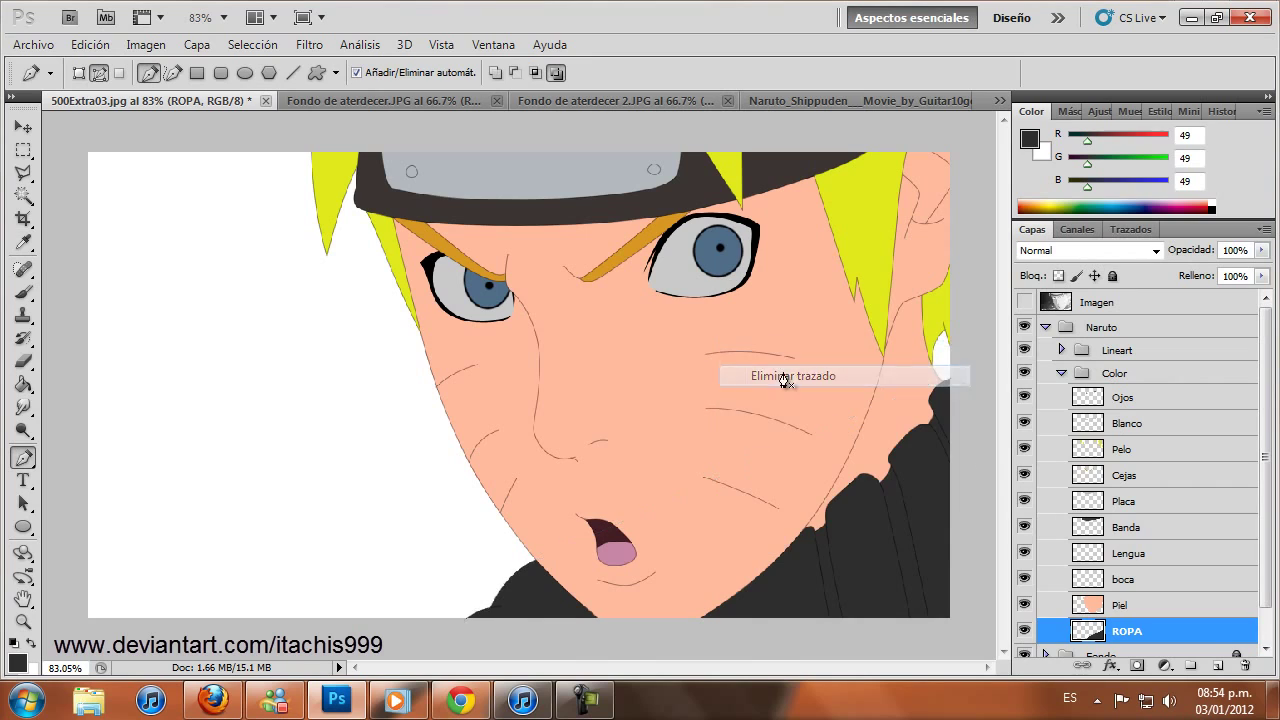
left_click(224, 17)
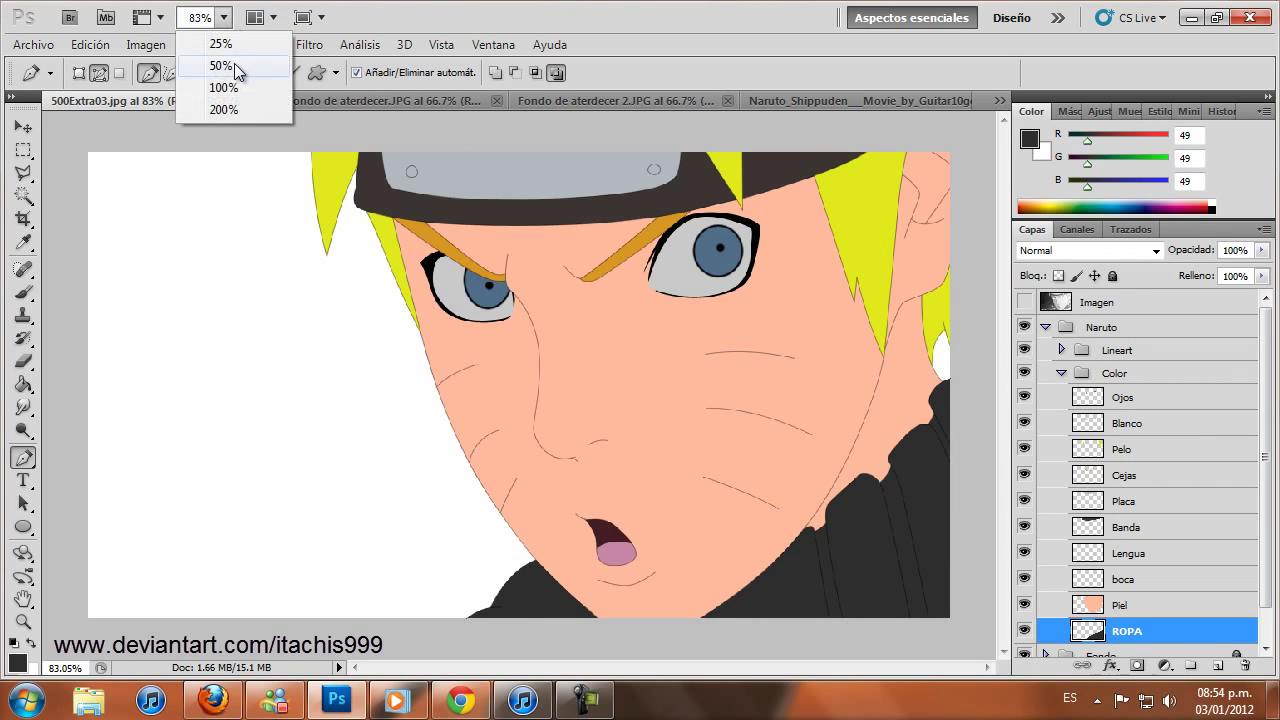
left_click(234, 65)
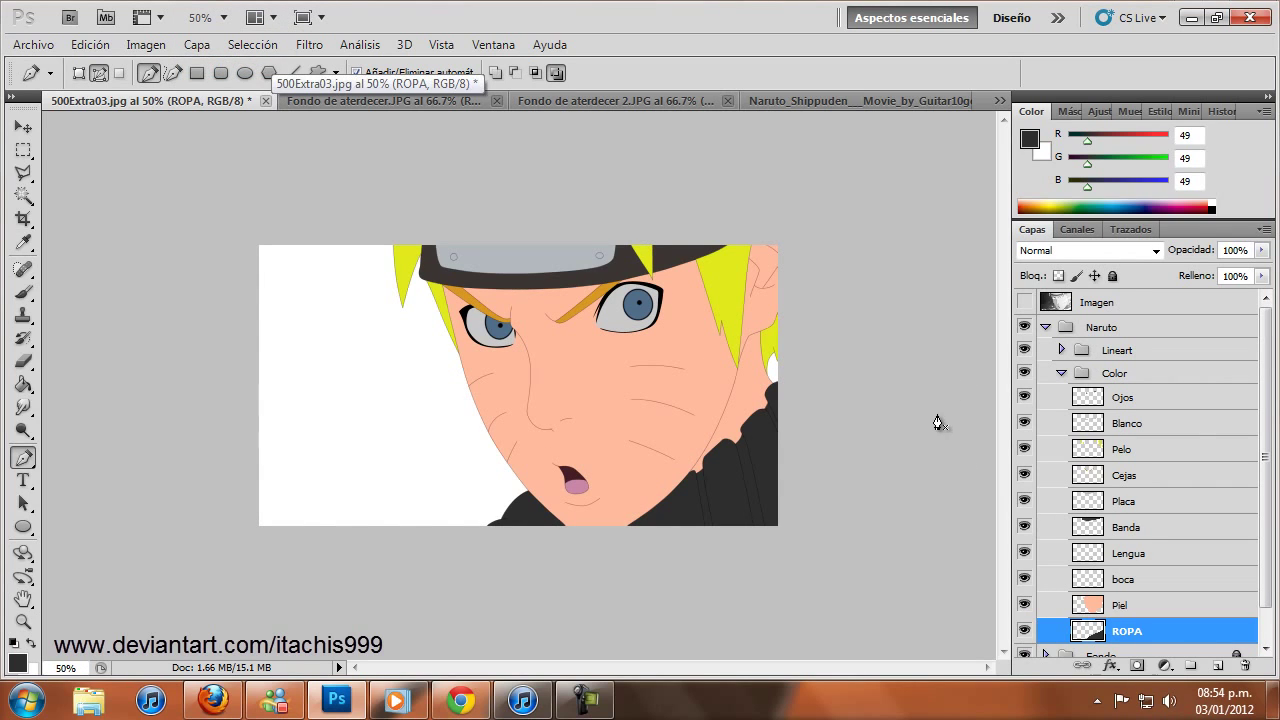